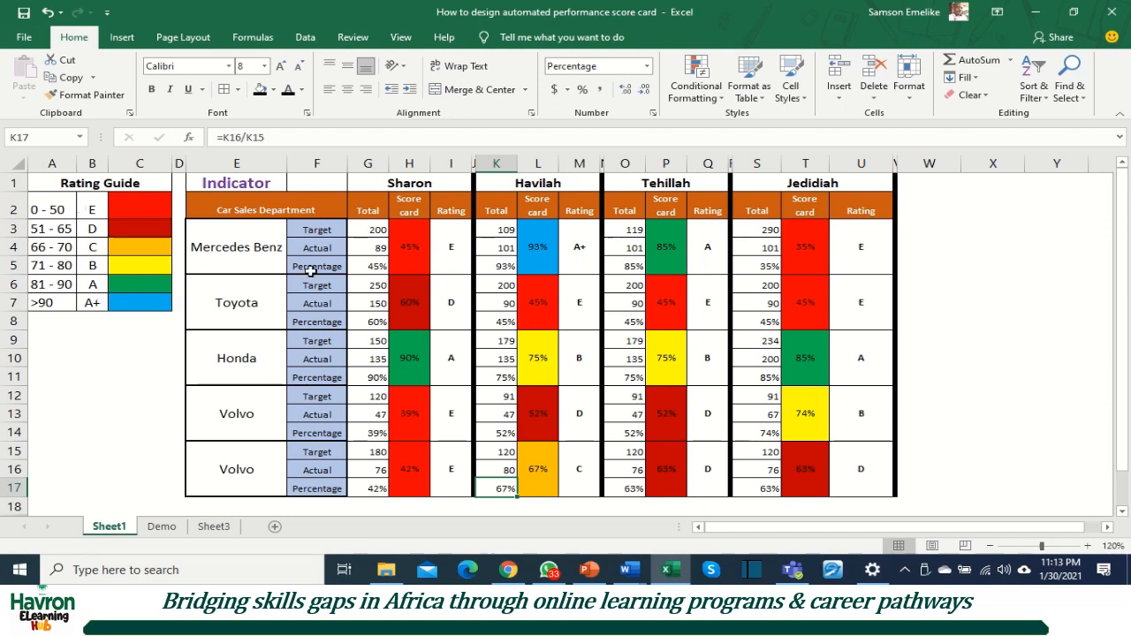
Step: Review the Mercedes Benz target and actual cells for all four salespeople, plus the percentage formula in G5
{"action": "left_click", "coordinate": [375, 230]}
{"action": "left_click", "coordinate": [497, 230]}
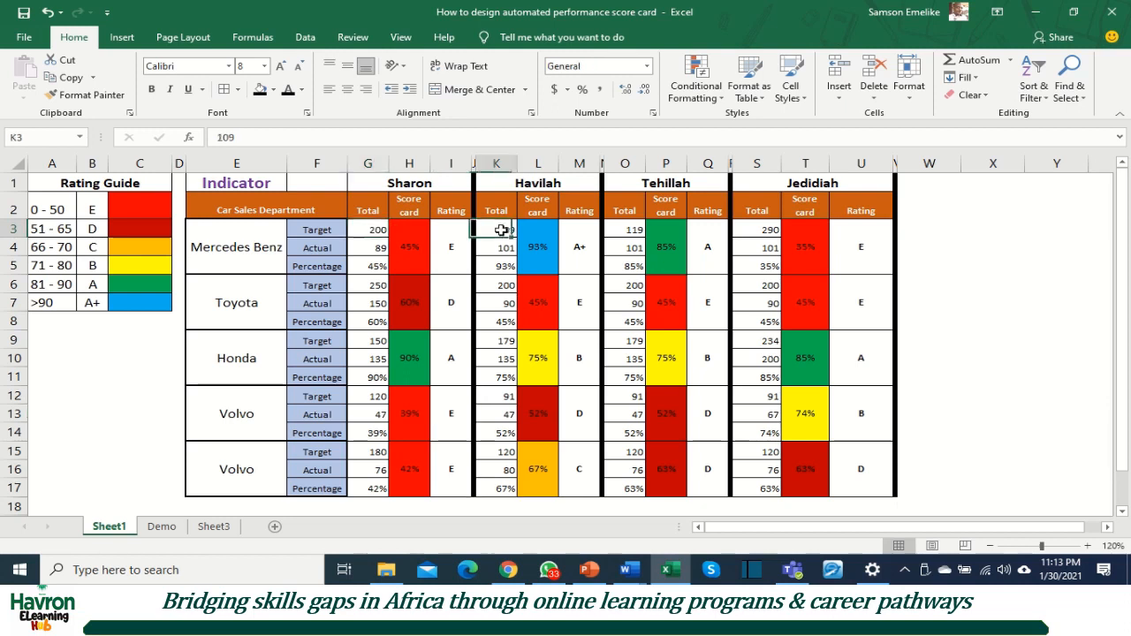
{"action": "left_click", "coordinate": [623, 230]}
{"action": "left_click", "coordinate": [774, 228]}
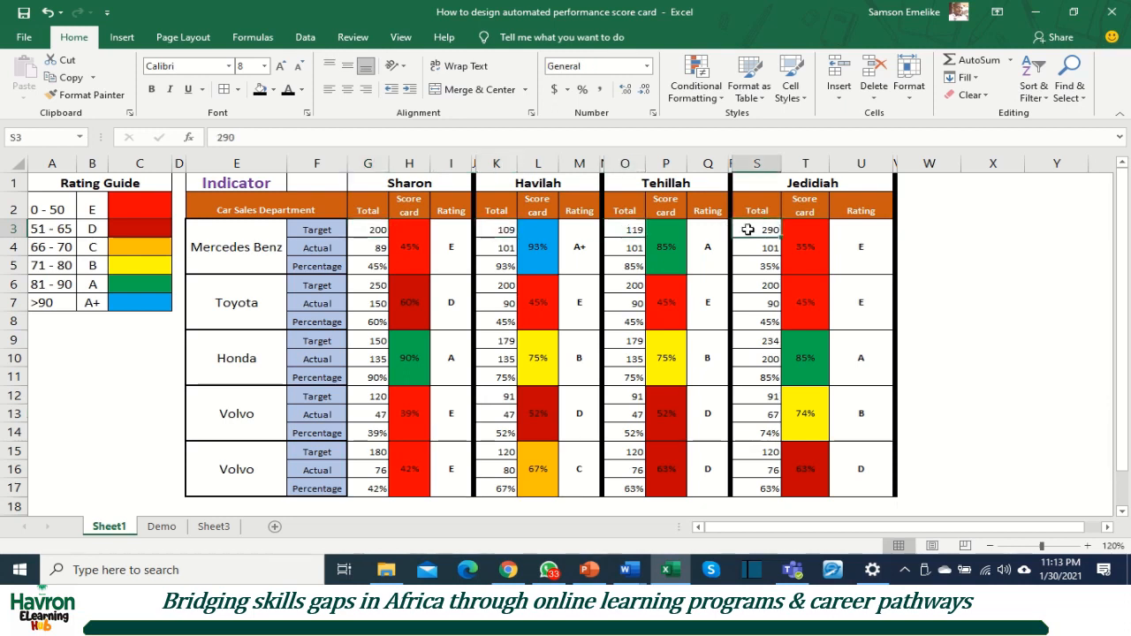
{"action": "left_click", "coordinate": [370, 247]}
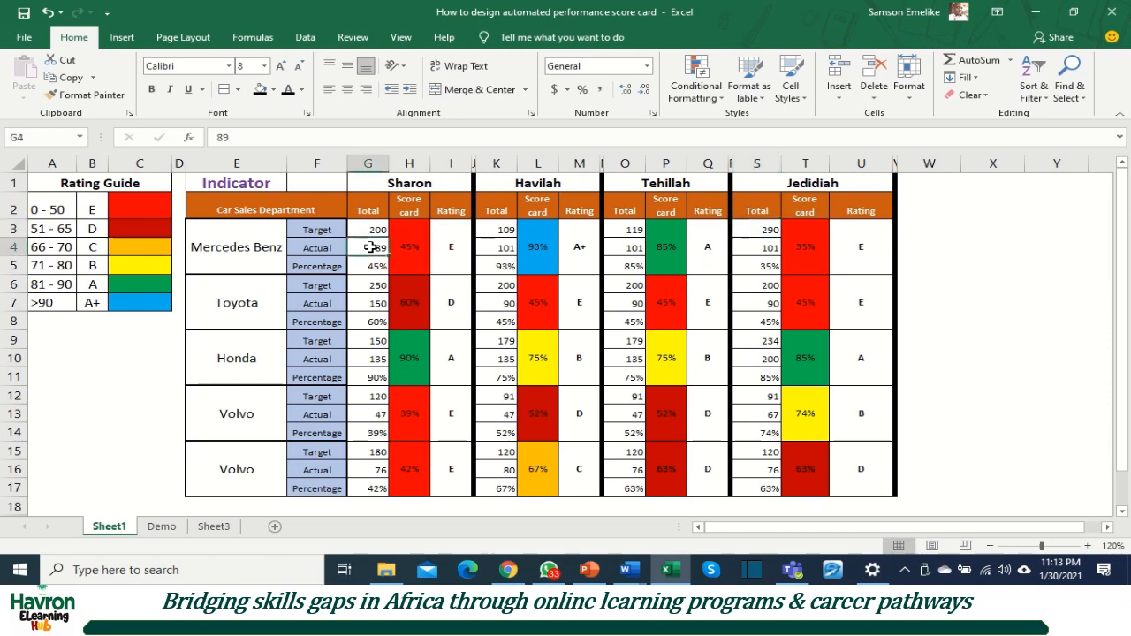
{"action": "left_click", "coordinate": [509, 249]}
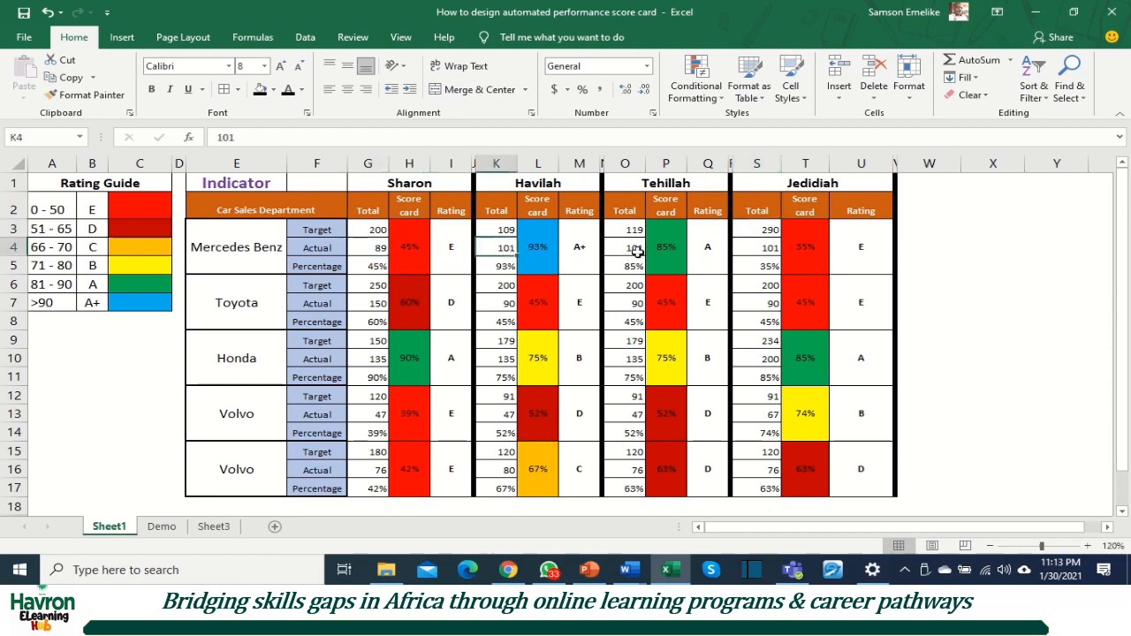
{"action": "left_click", "coordinate": [634, 251]}
{"action": "left_click", "coordinate": [767, 248]}
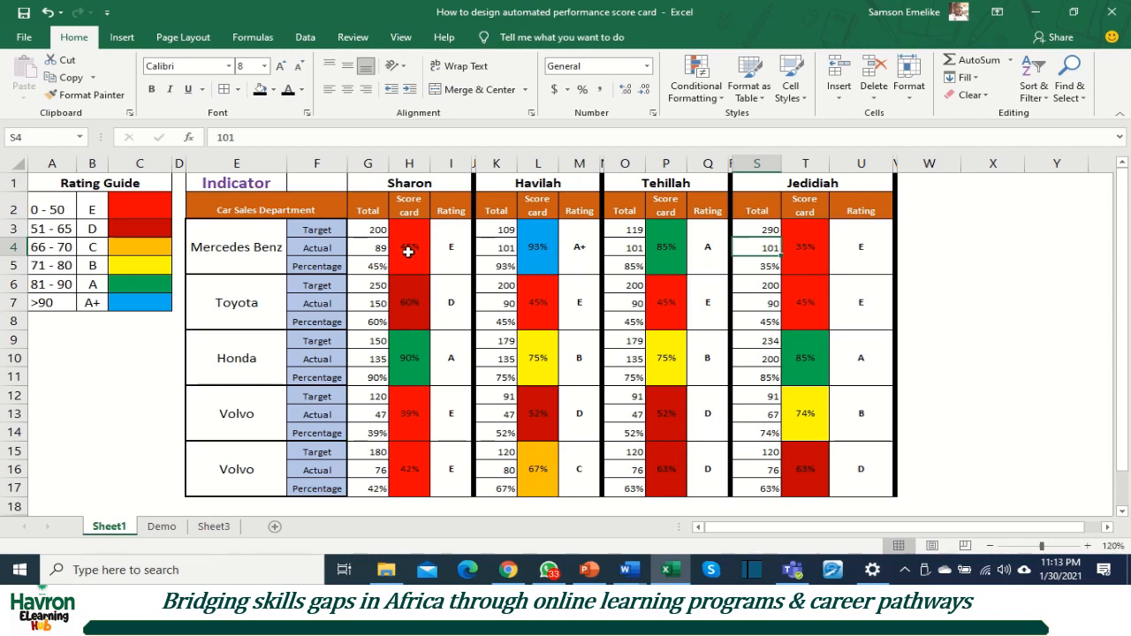
{"action": "left_click", "coordinate": [361, 267]}
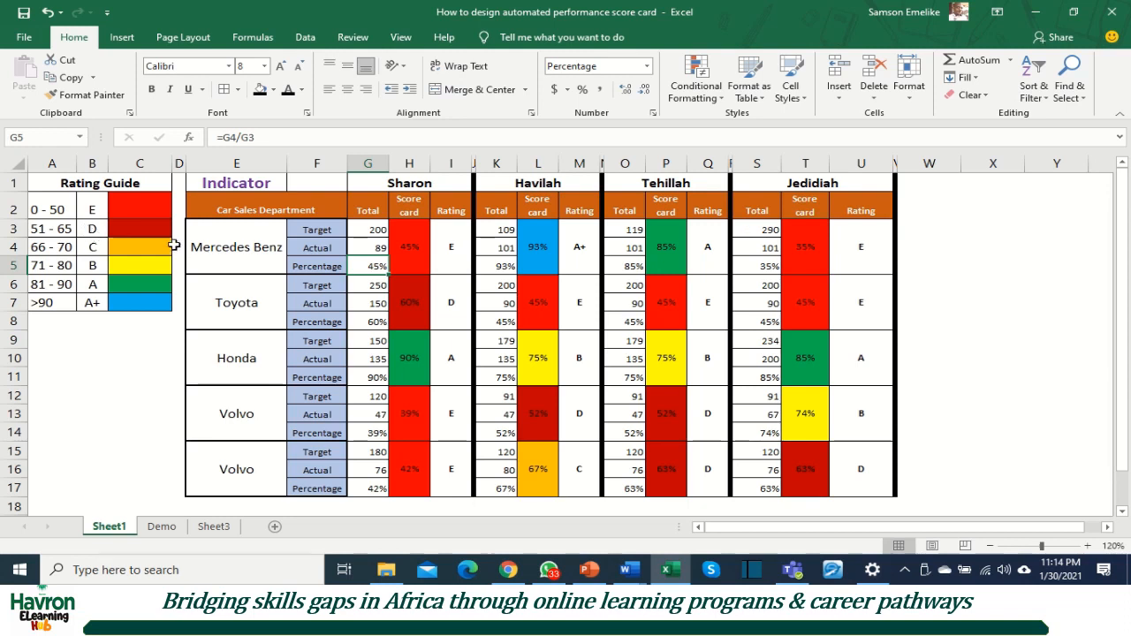
Step: Set the first salesperson's Mercedes Benz actual in G4 to 120 and inspect the rating formula in I3
{"action": "left_click", "coordinate": [376, 248]}
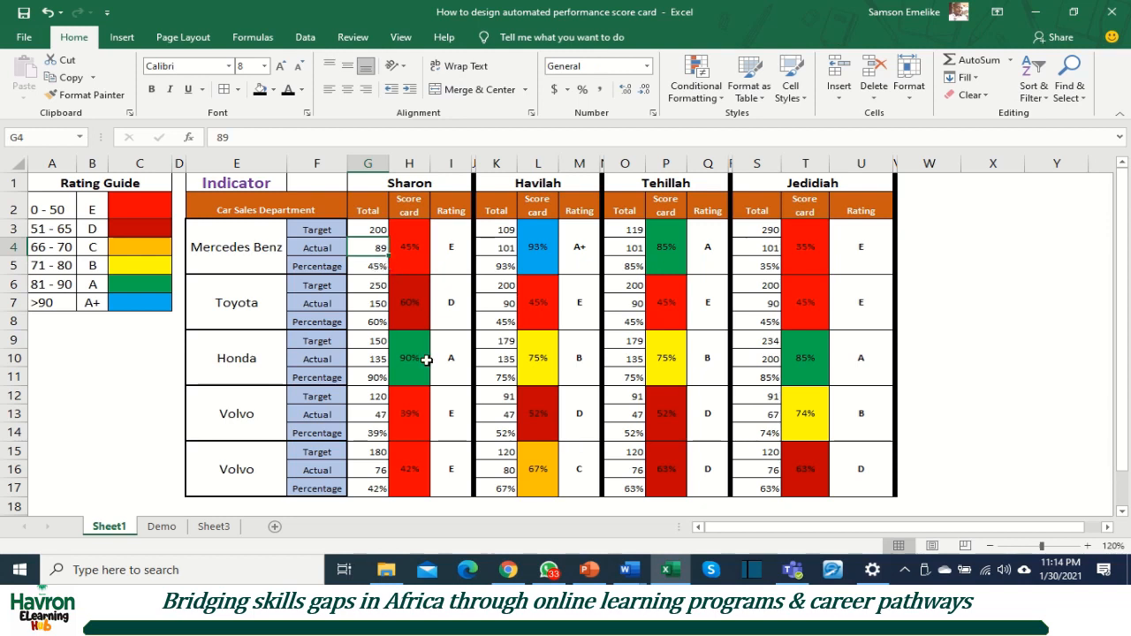
{"action": "type", "text": "120"}
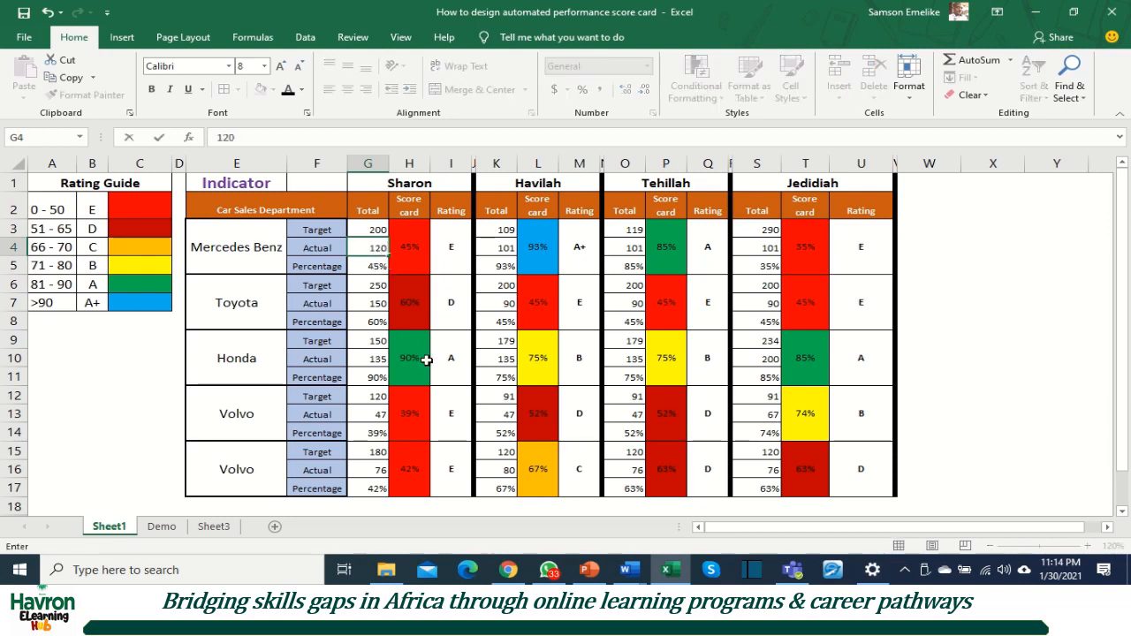
{"action": "key", "text": "Return"}
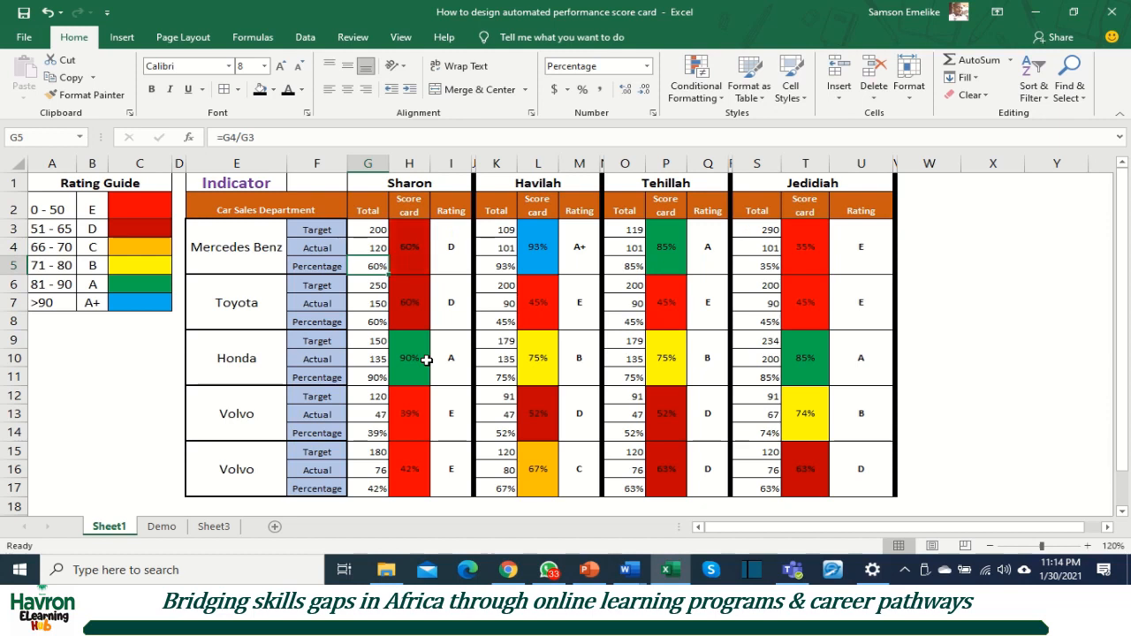
{"action": "left_click", "coordinate": [452, 248]}
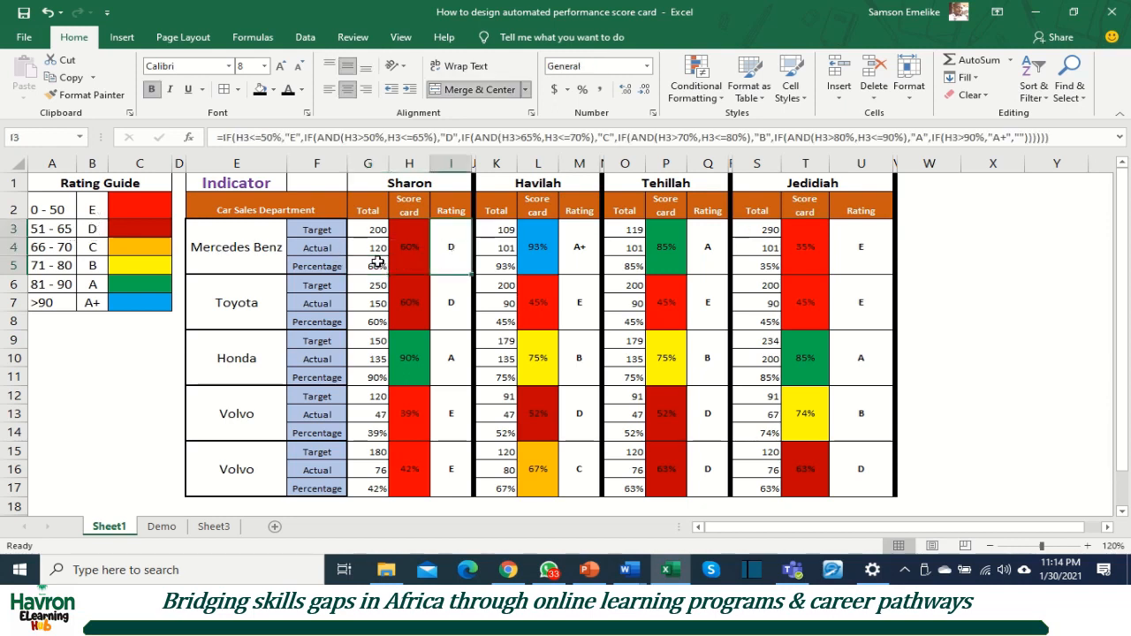
Step: Set the first salesperson's Mercedes Benz actual in G4 to 150 and compare it with the B grade in the Rating Guide
{"action": "left_click", "coordinate": [375, 247]}
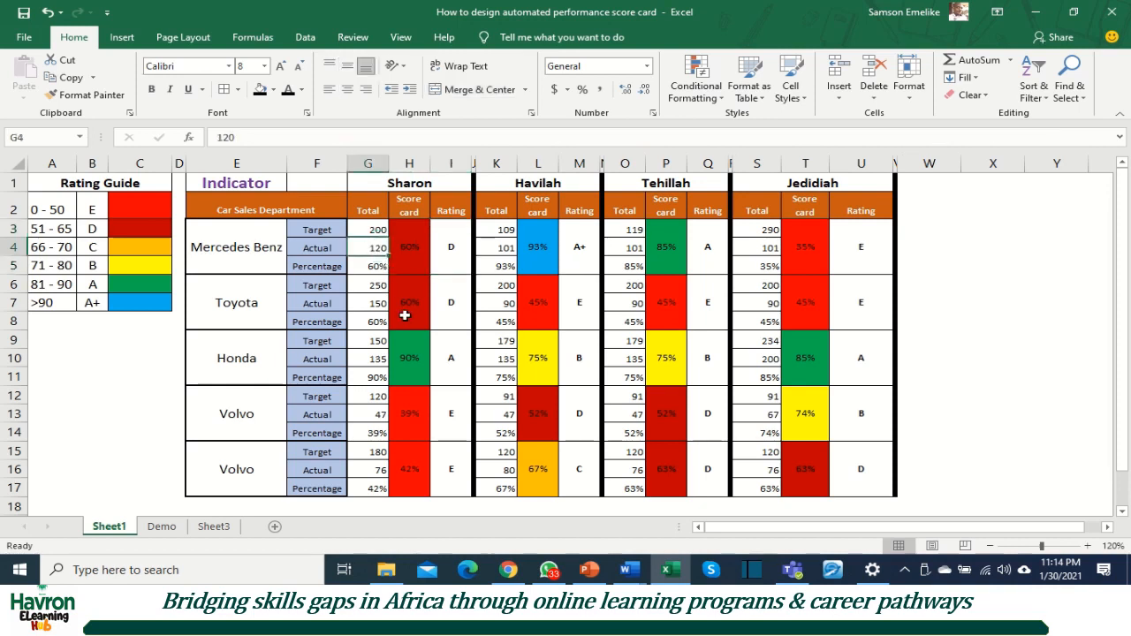
{"action": "type", "text": "15"}
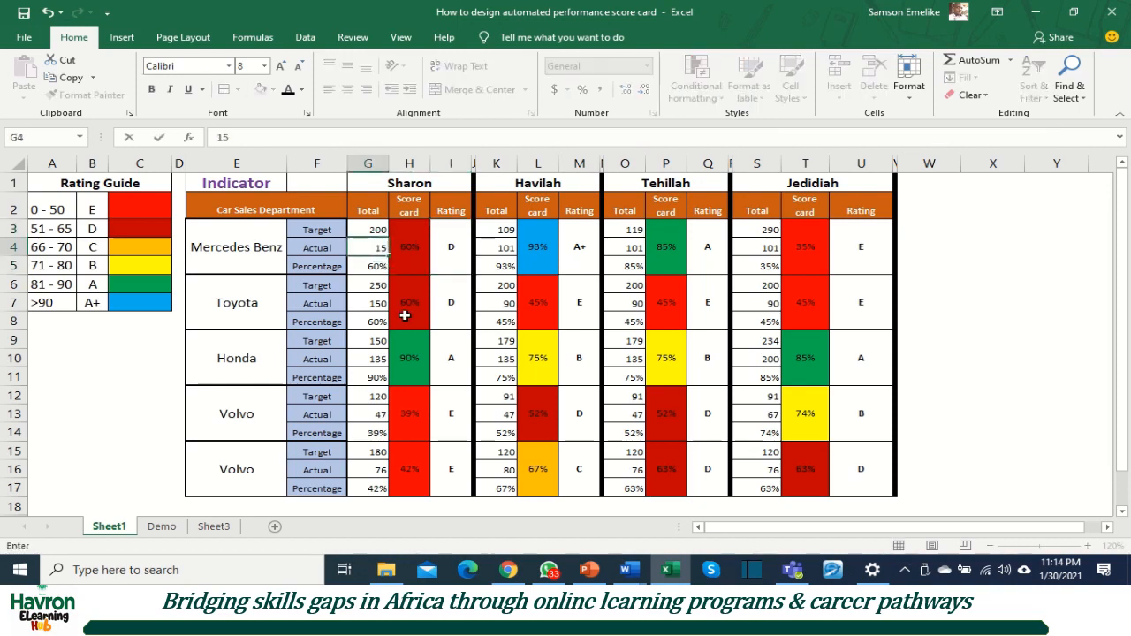
{"action": "type", "text": "0"}
{"action": "key", "text": "Return"}
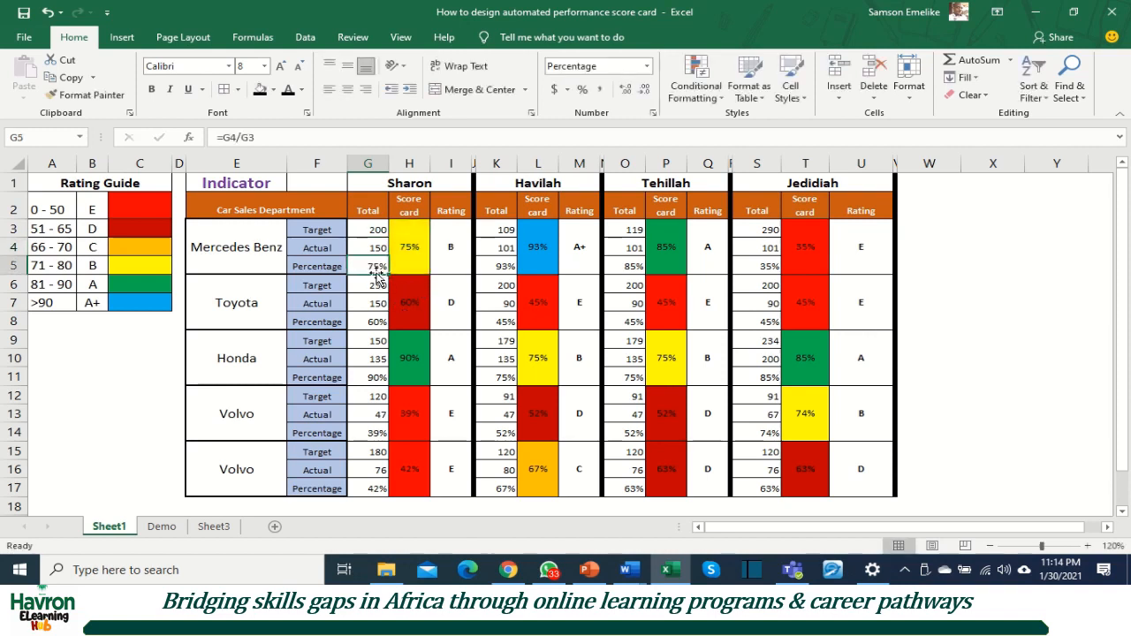
{"action": "left_click", "coordinate": [93, 265]}
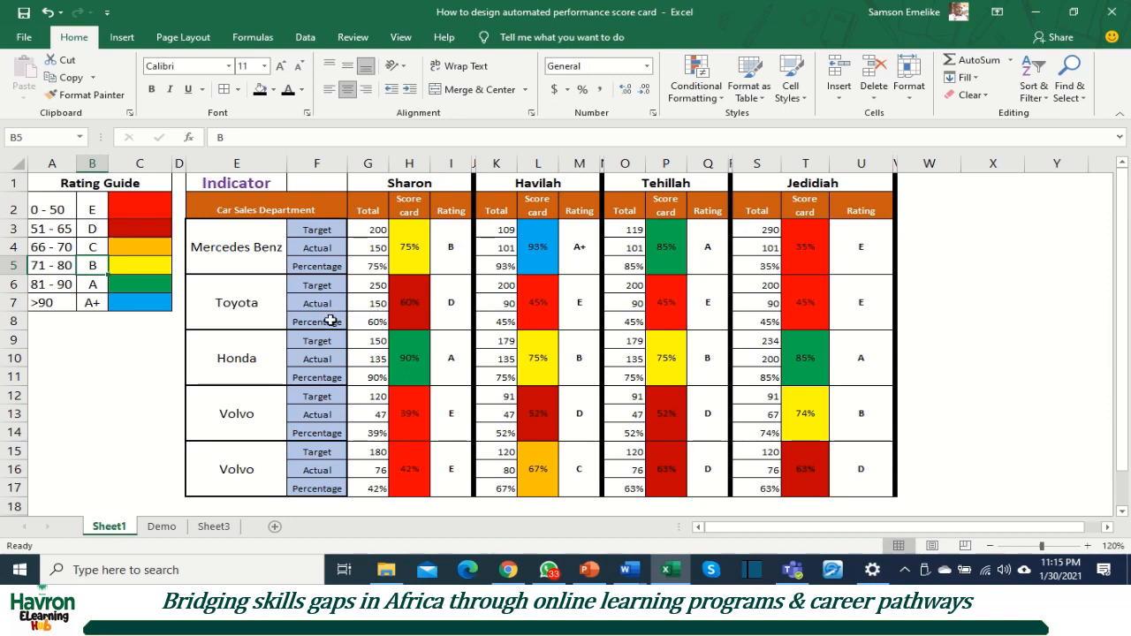
Step: Set the first salesperson's Toyota actual in G7 to 170
{"action": "left_click", "coordinate": [373, 302]}
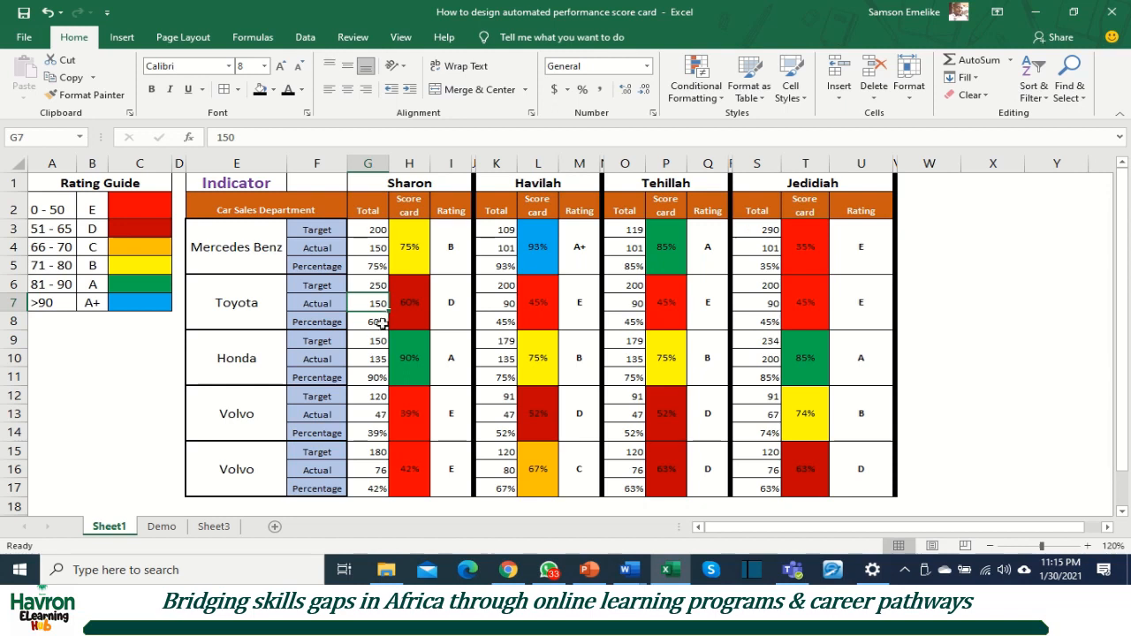
{"action": "type", "text": "1"}
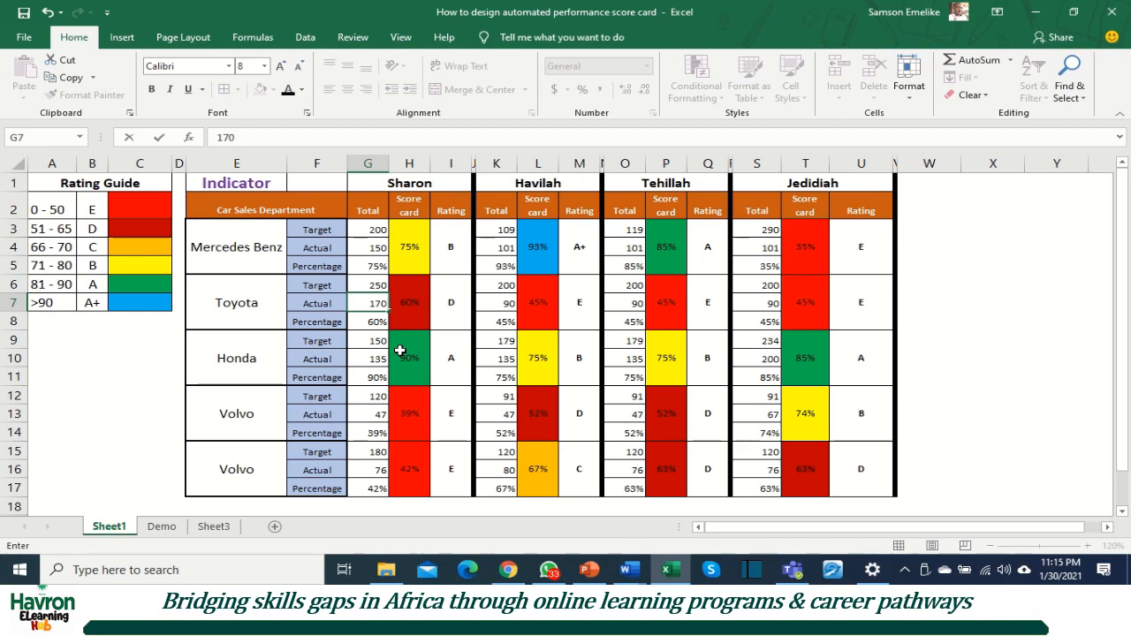
{"action": "key", "text": "Return"}
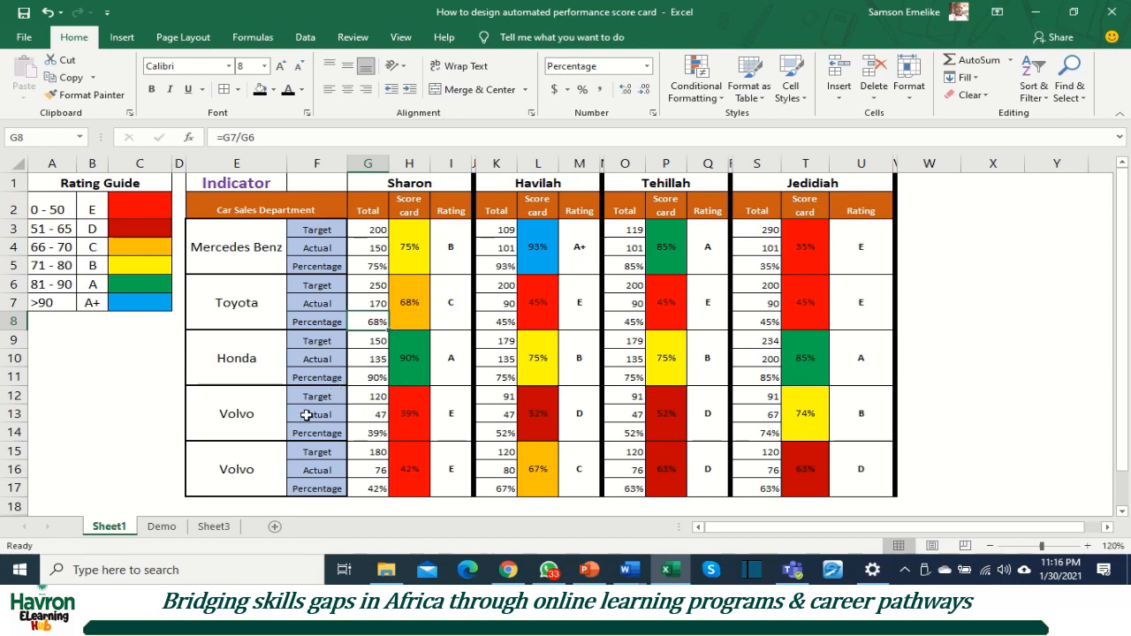
Step: Open the Demo sheet and slightly narrow the last salesperson's Rating column, U
{"action": "left_click", "coordinate": [162, 527]}
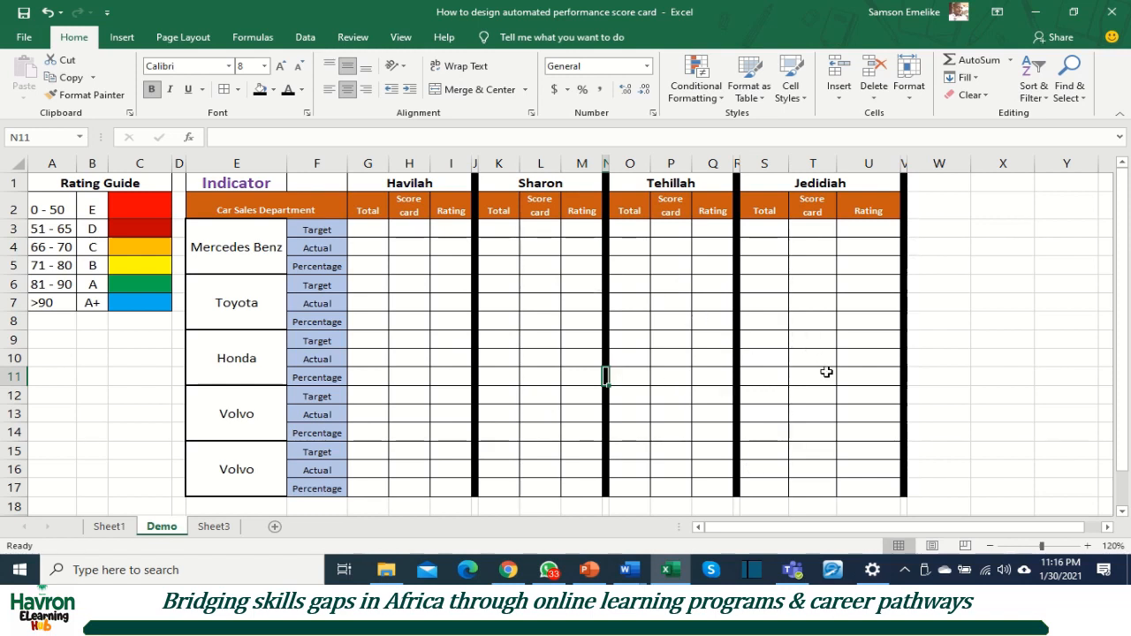
{"action": "left_click_drag", "start_coordinate": [896, 163], "coordinate": [887, 163]}
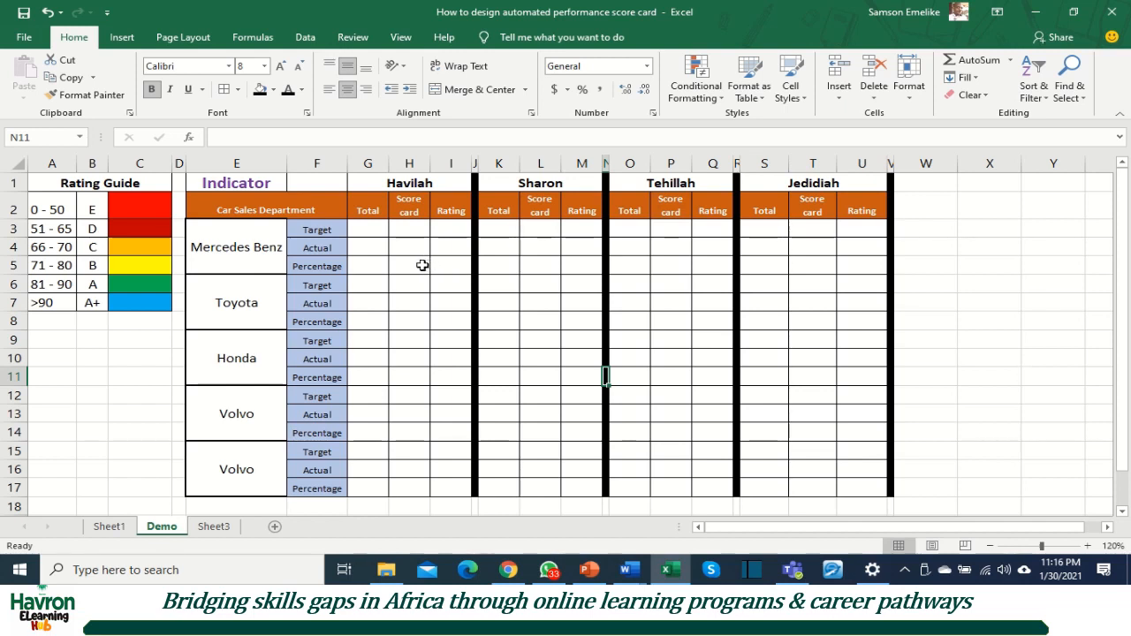
Step: Enter the first salesperson's targets on the Demo sheet: 100 for Mercedes Benz in G3 and 150 for Toyota in G6
{"action": "left_click", "coordinate": [367, 229]}
{"action": "left_click", "coordinate": [366, 263]}
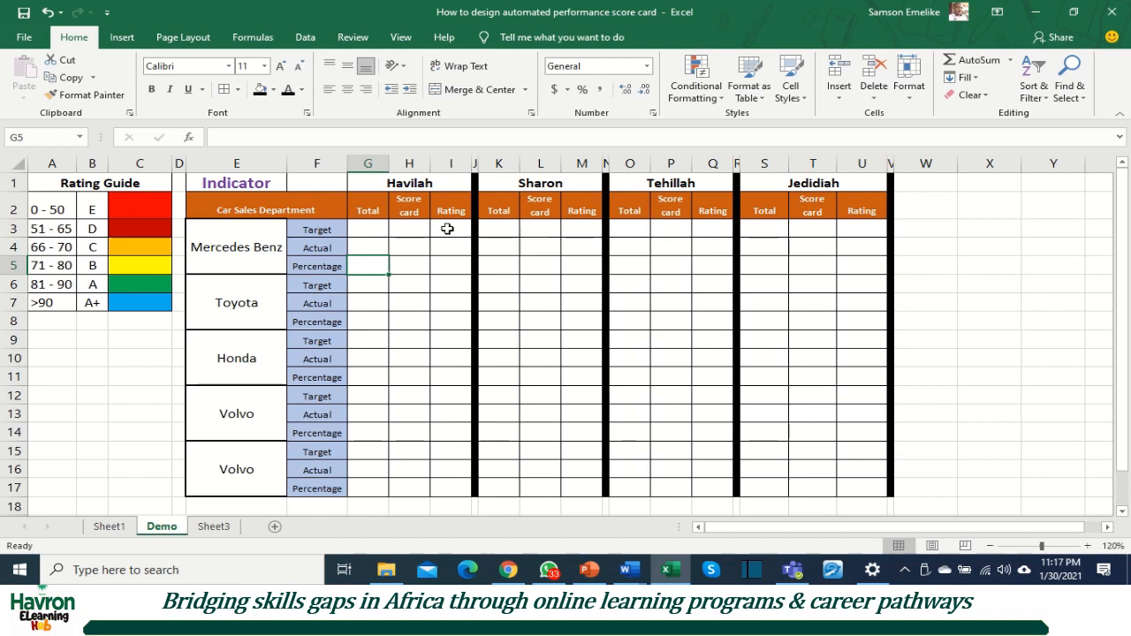
{"action": "left_click", "coordinate": [366, 225]}
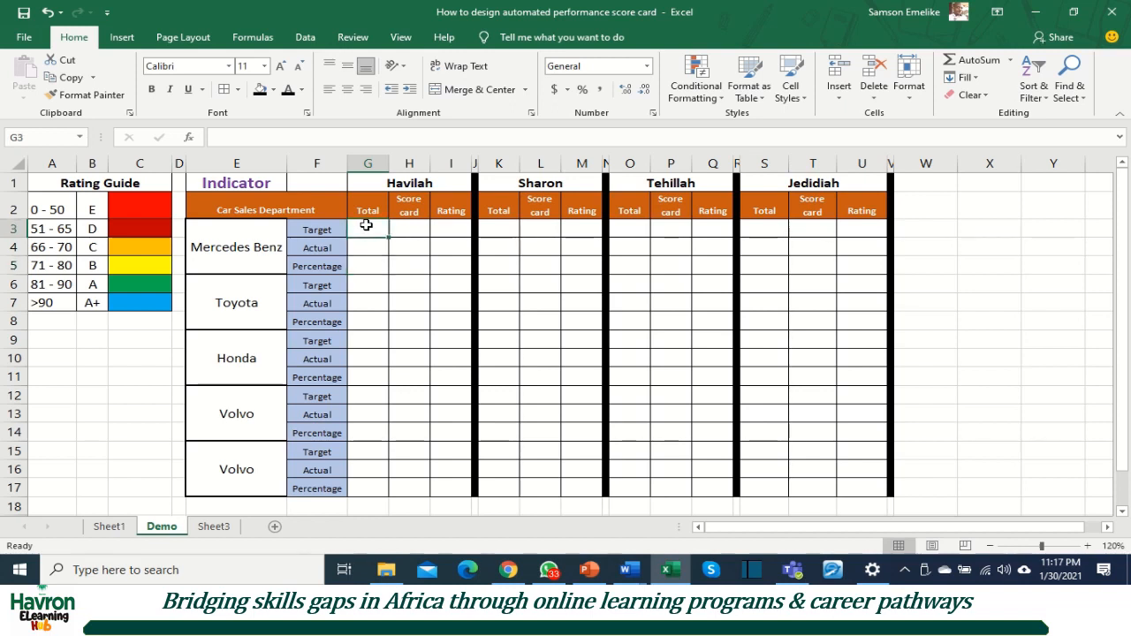
{"action": "type", "text": "100"}
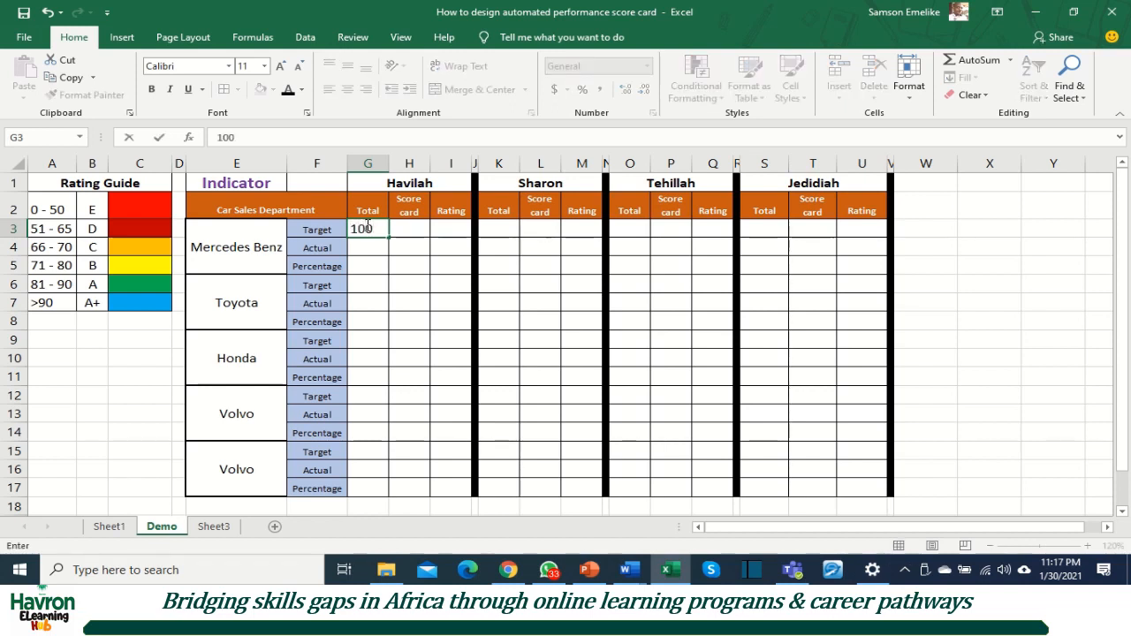
{"action": "key", "text": "Return"}
{"action": "key", "text": "Return"}
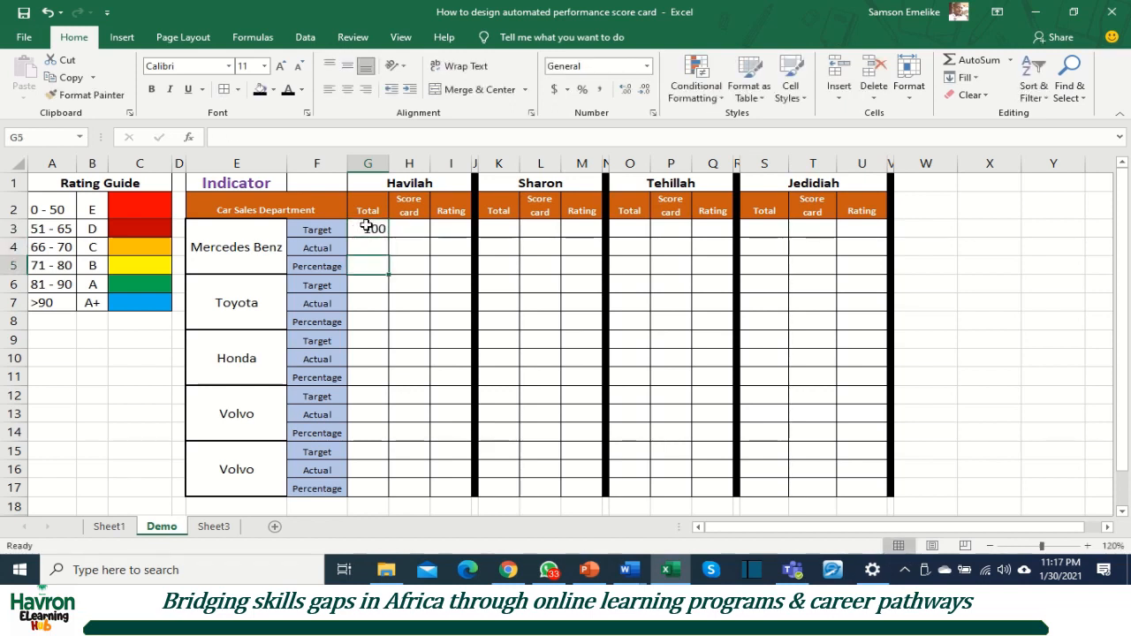
{"action": "key", "text": "Return"}
{"action": "type", "text": "150"}
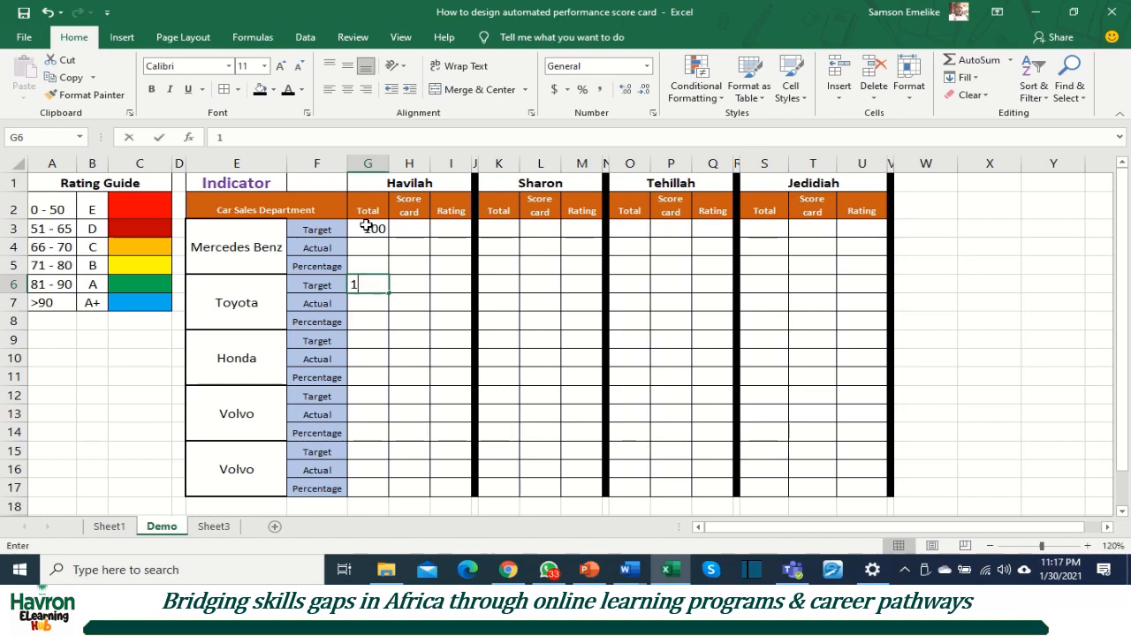
{"action": "key", "text": "Return"}
{"action": "key", "text": "Return"}
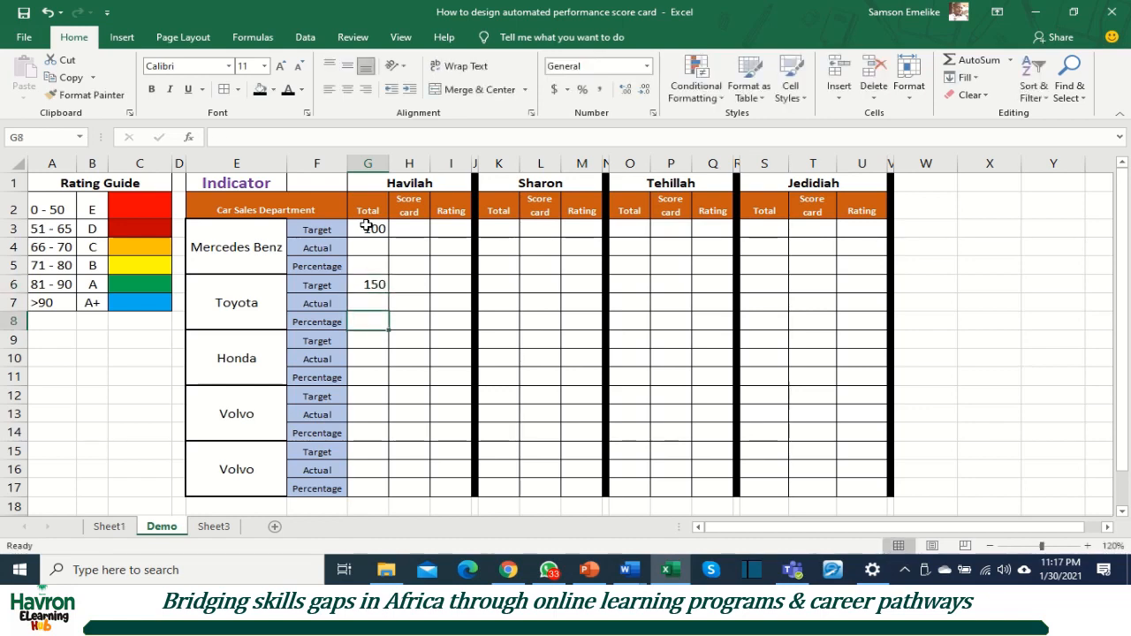
Step: Enter the remaining targets in column G: 120 for Honda in G9, 105 and 90 for the two Volvo rows in G12 and G15
{"action": "key", "text": "Return"}
{"action": "type", "text": "120"}
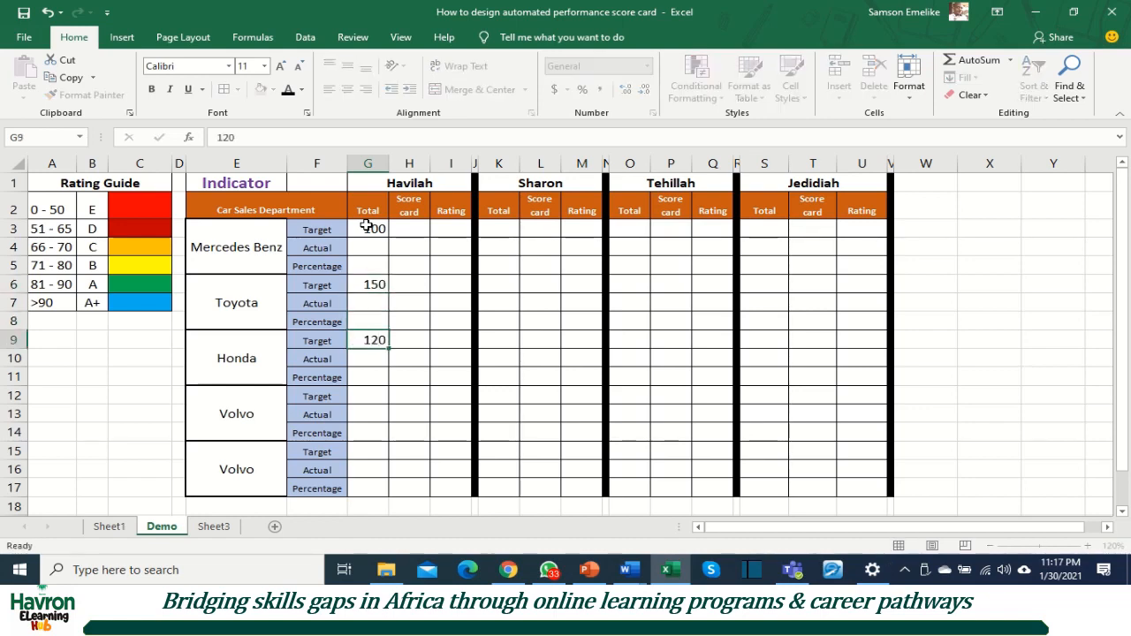
{"action": "key", "text": "Return"}
{"action": "key", "text": "Return"}
{"action": "key", "text": "Return"}
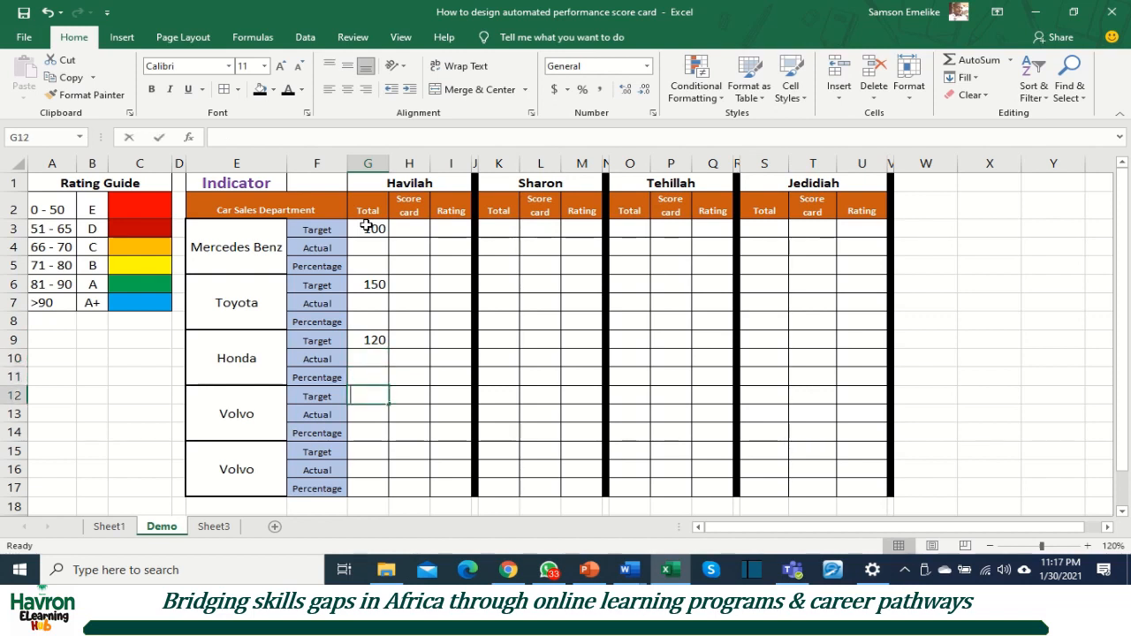
{"action": "type", "text": "105"}
{"action": "key", "text": "Return"}
{"action": "key", "text": "Return"}
{"action": "key", "text": "Return"}
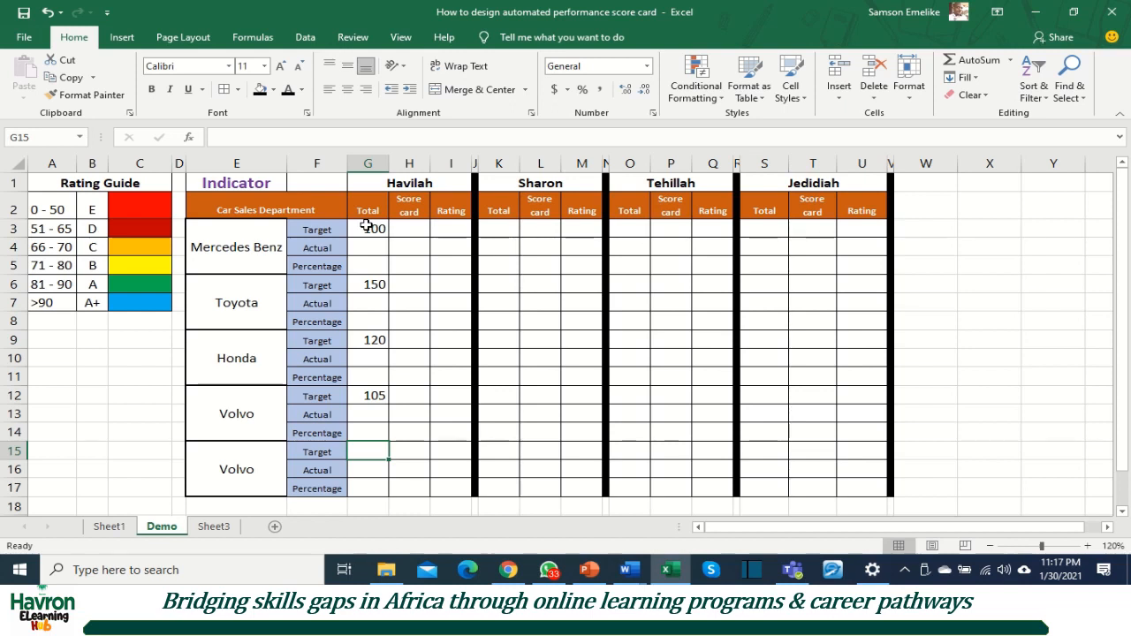
{"action": "type", "text": "90"}
{"action": "key", "text": "Return"}
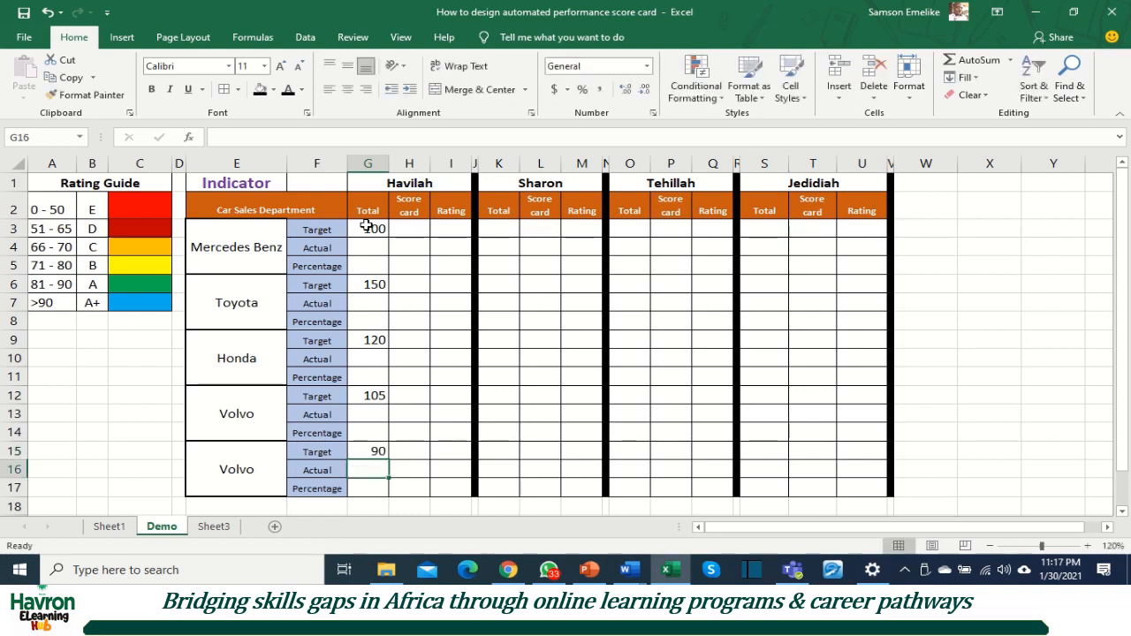
Step: Calculate the Mercedes Benz percentage in G5 with =G4/G3 and format it as a percentage
{"action": "left_click", "coordinate": [363, 263]}
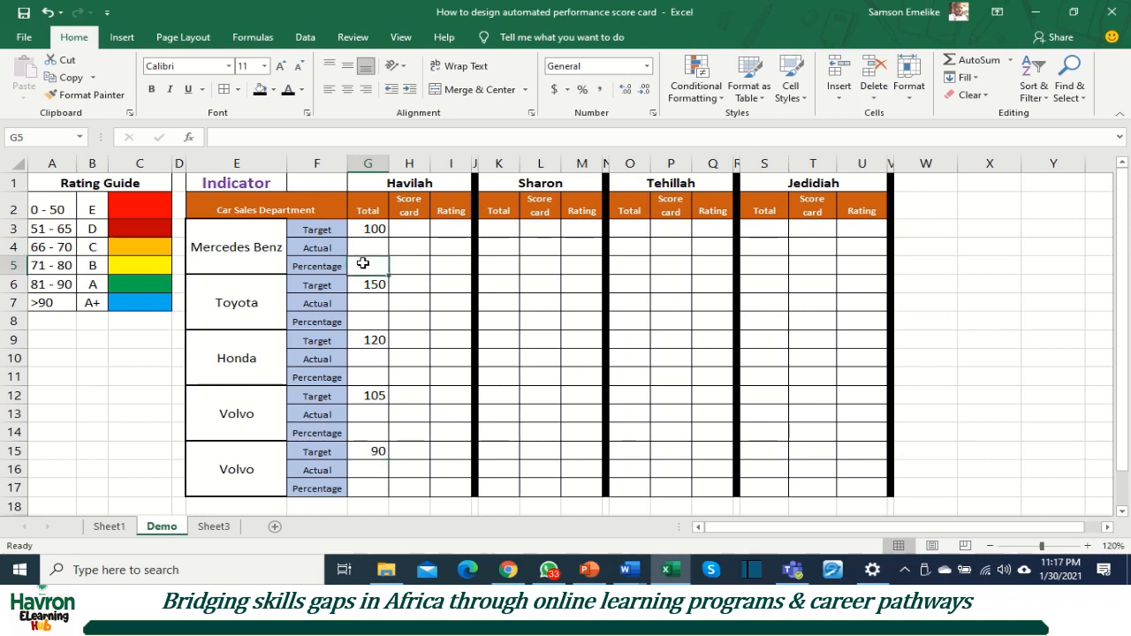
{"action": "type", "text": "="}
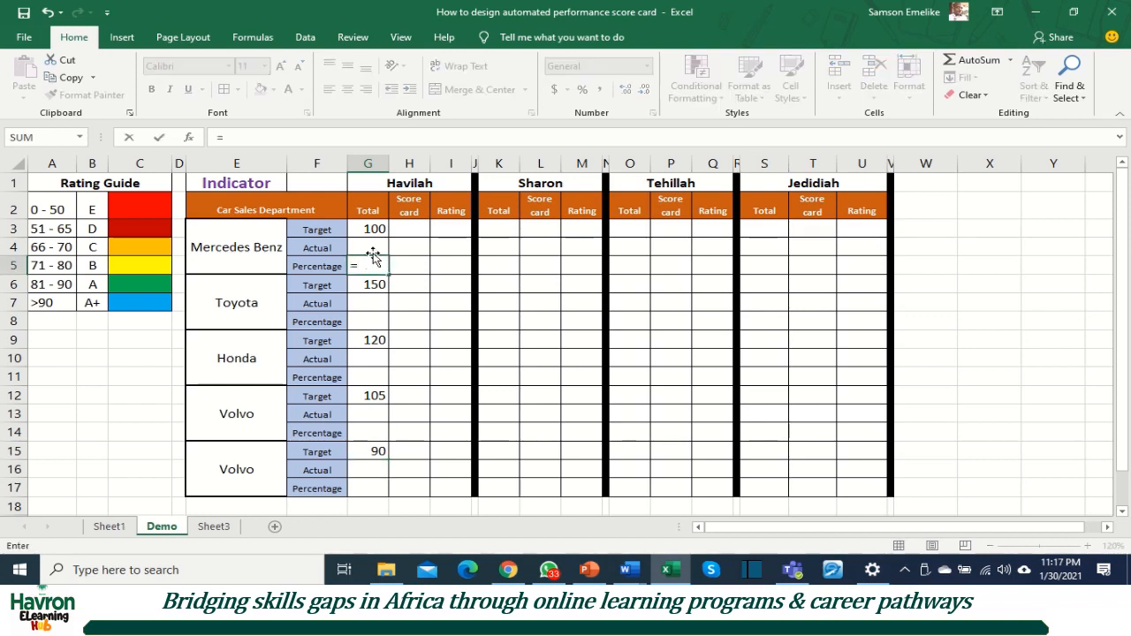
{"action": "left_click", "coordinate": [374, 248]}
{"action": "type", "text": "/"}
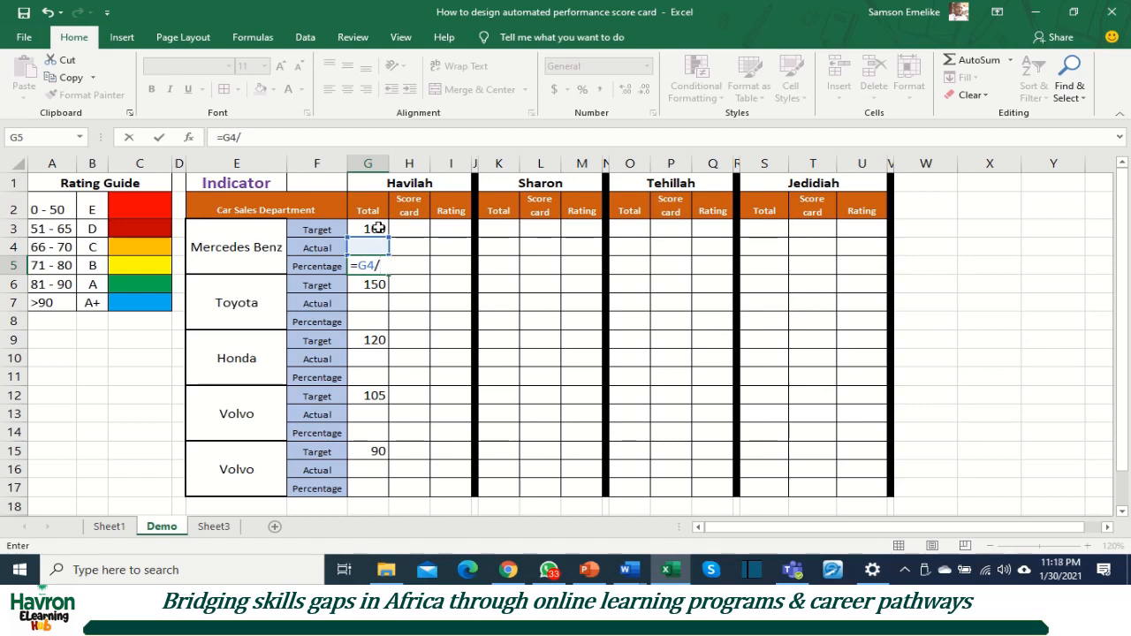
{"action": "left_click", "coordinate": [379, 228]}
{"action": "key", "text": "ctrl+Return"}
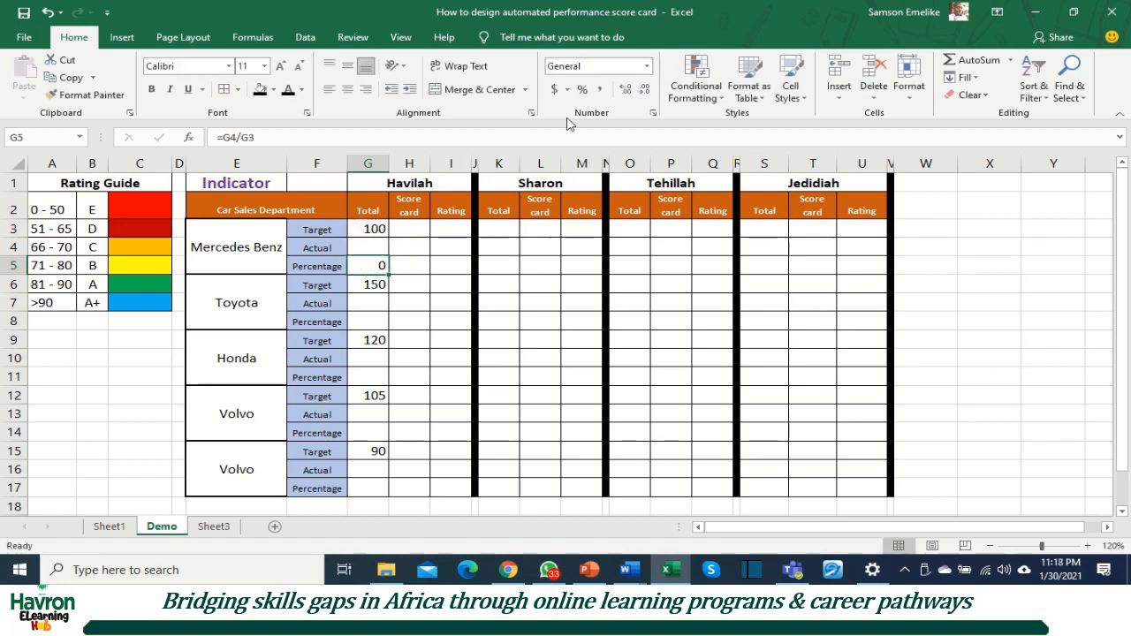
{"action": "left_click", "coordinate": [582, 90]}
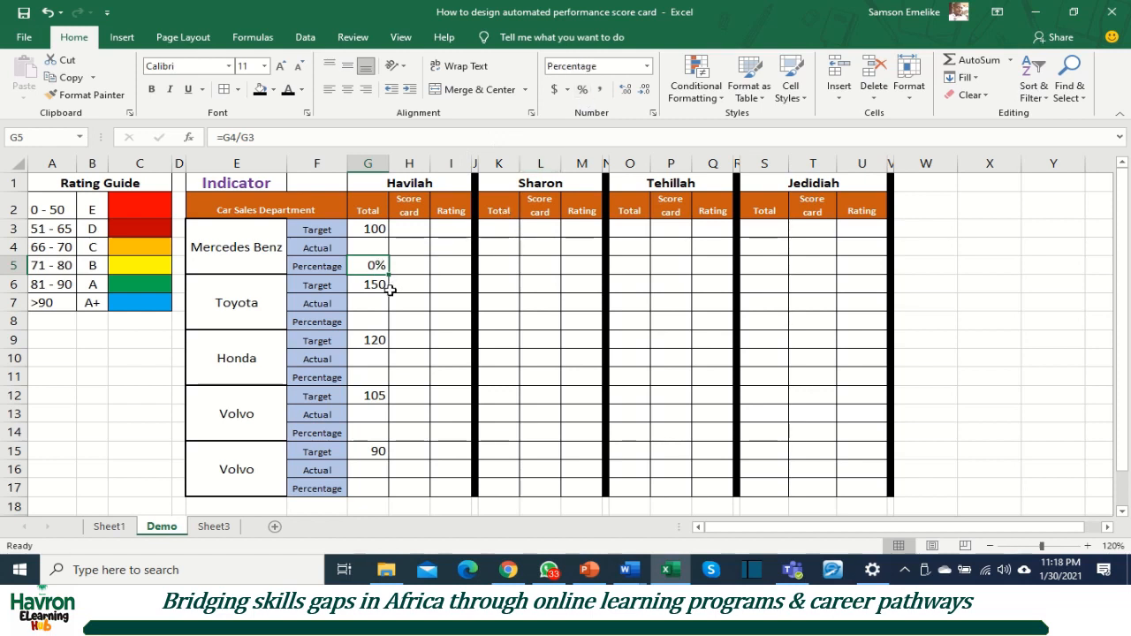
Step: Test the Mercedes Benz percentage by entering an actual of 50 in G4 and replacing it with 70
{"action": "left_click", "coordinate": [370, 247]}
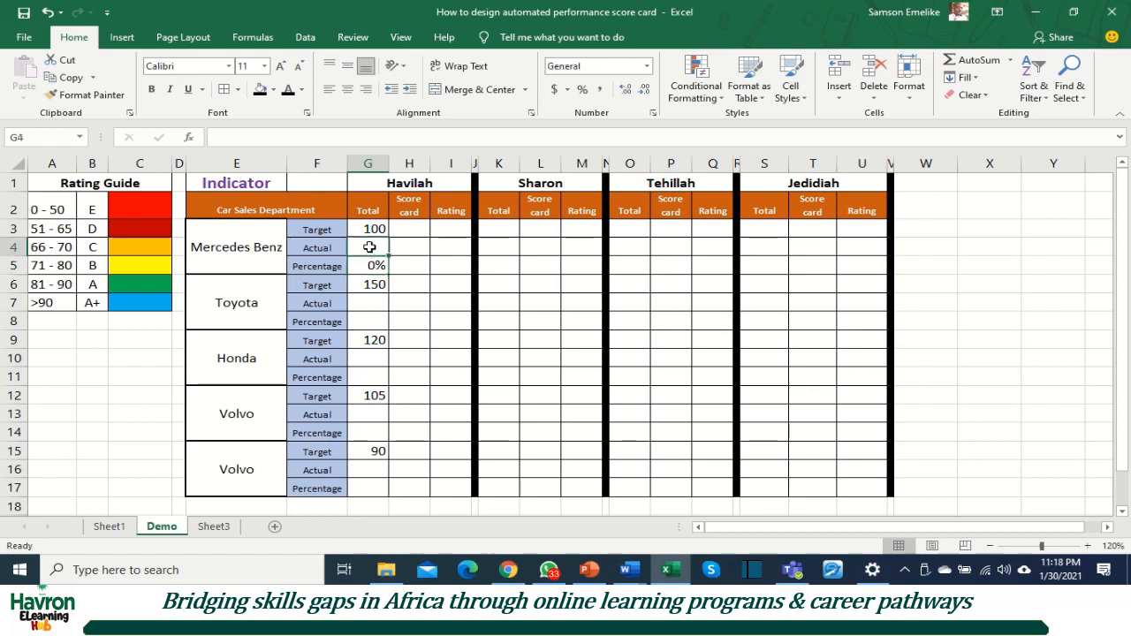
{"action": "type", "text": "50"}
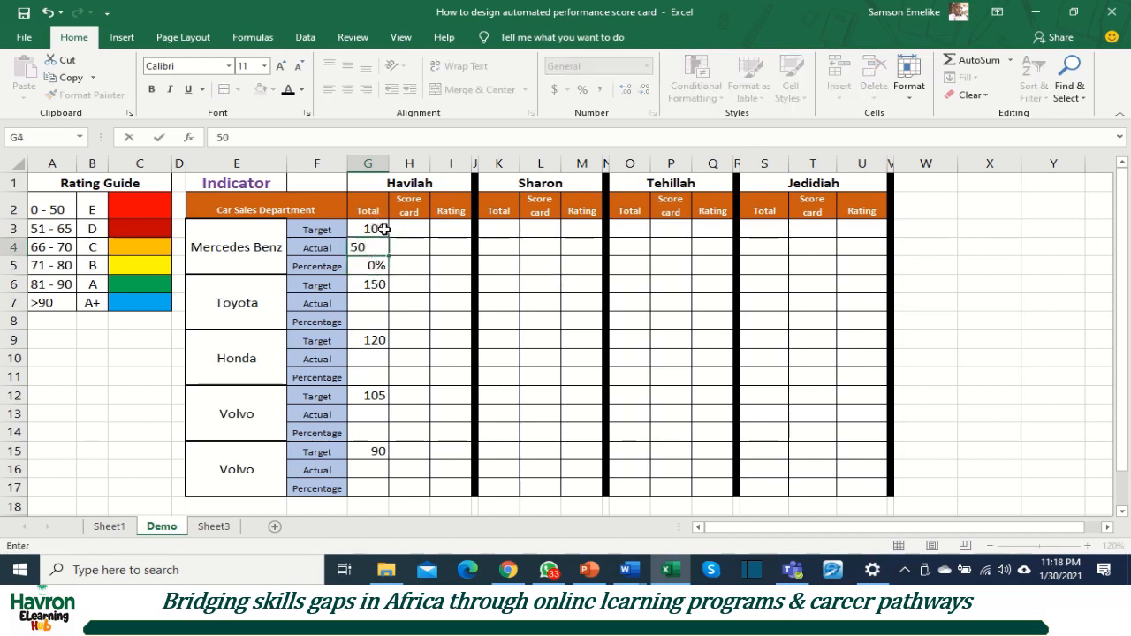
{"action": "key", "text": "Return"}
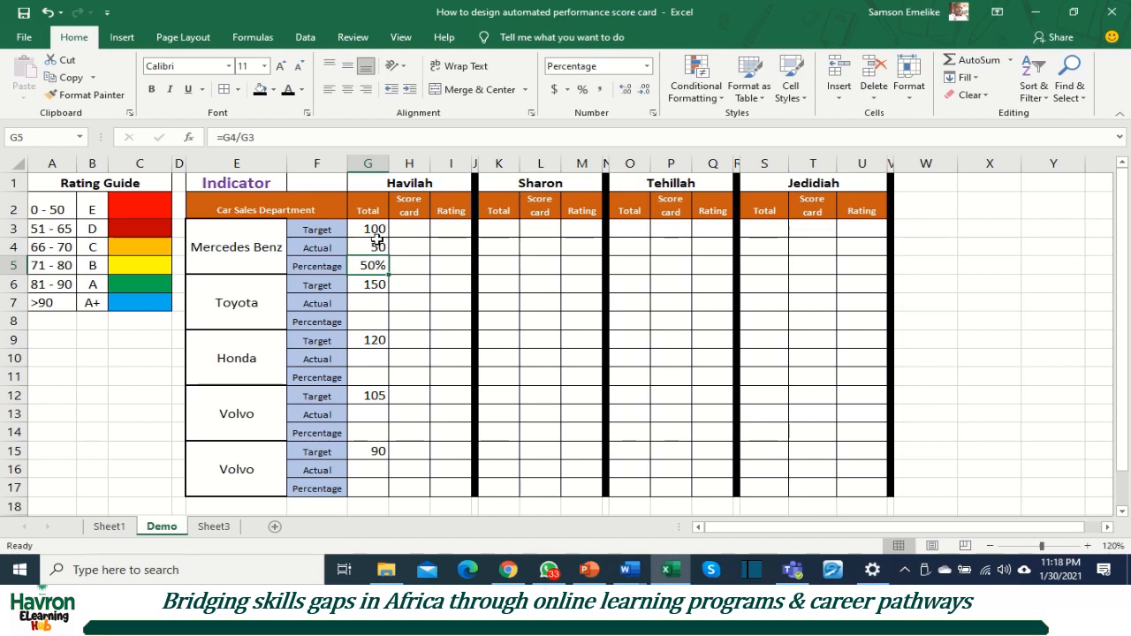
{"action": "left_click", "coordinate": [369, 246]}
{"action": "type", "text": "70"}
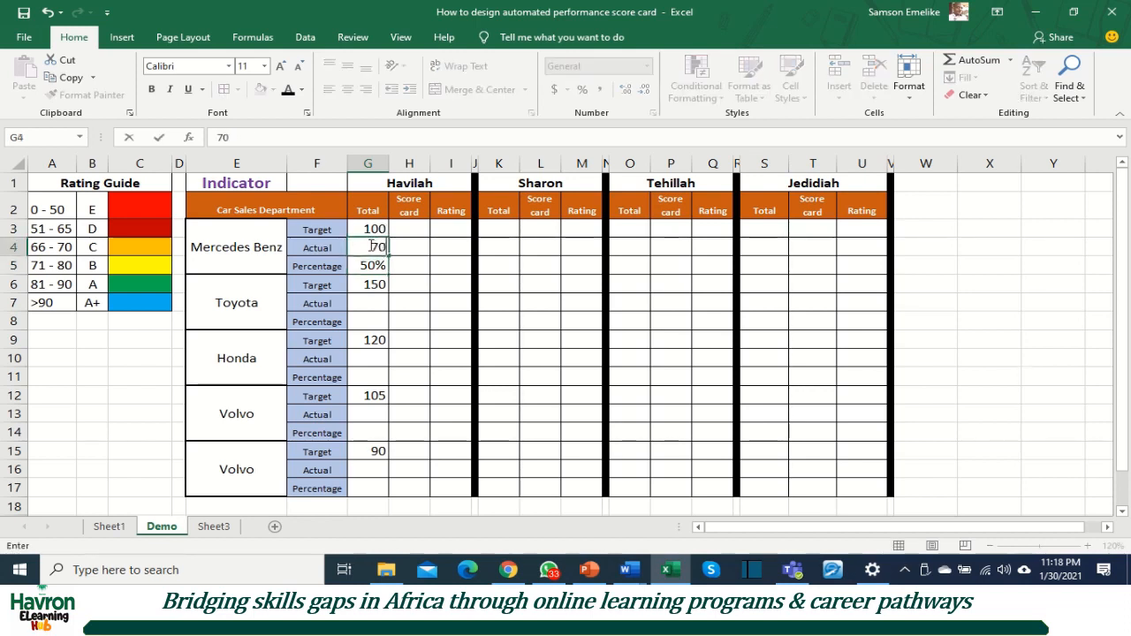
{"action": "key", "text": "Return"}
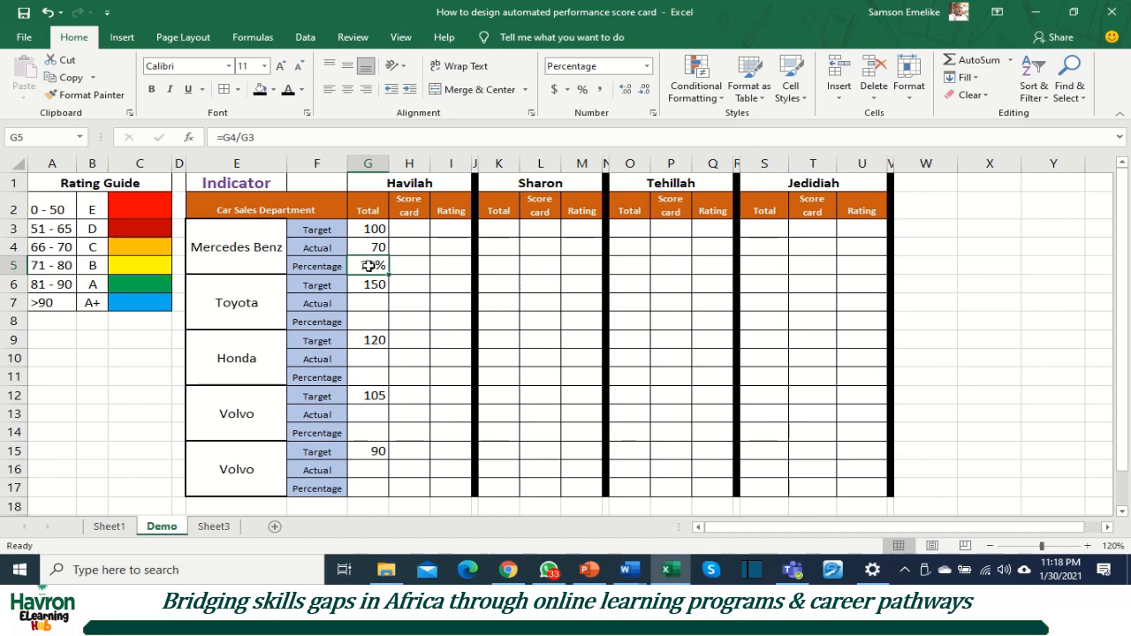
Step: Merge and center H3:H5 as the Mercedes Benz score card cell and link it to the percentage with =G5
{"action": "left_click_drag", "start_coordinate": [406, 229], "coordinate": [409, 262]}
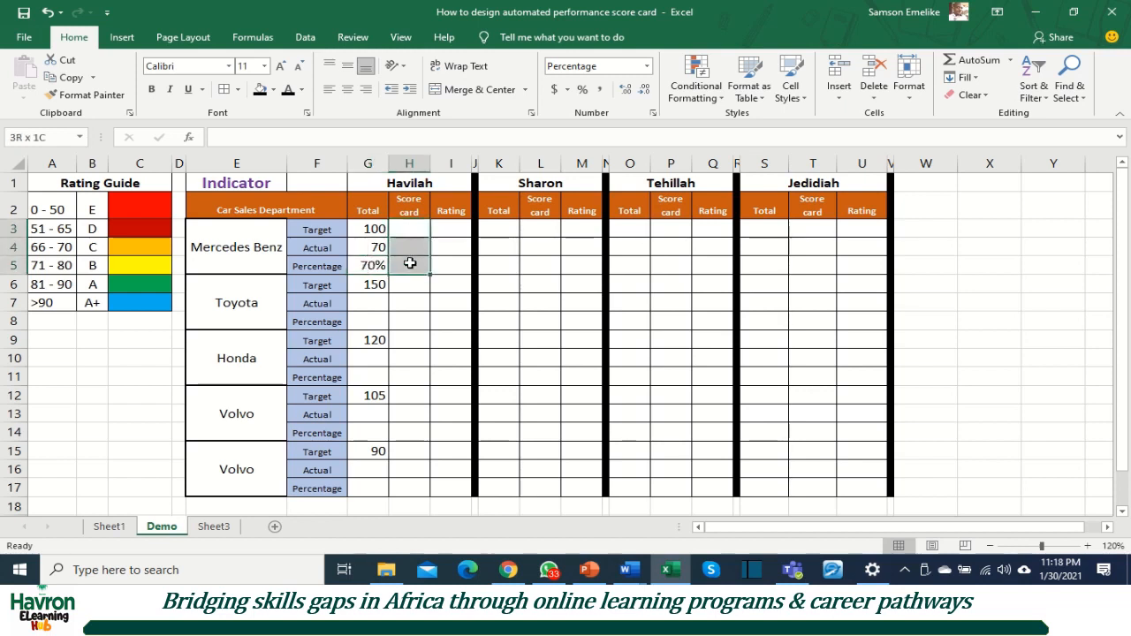
{"action": "left_click", "coordinate": [478, 91]}
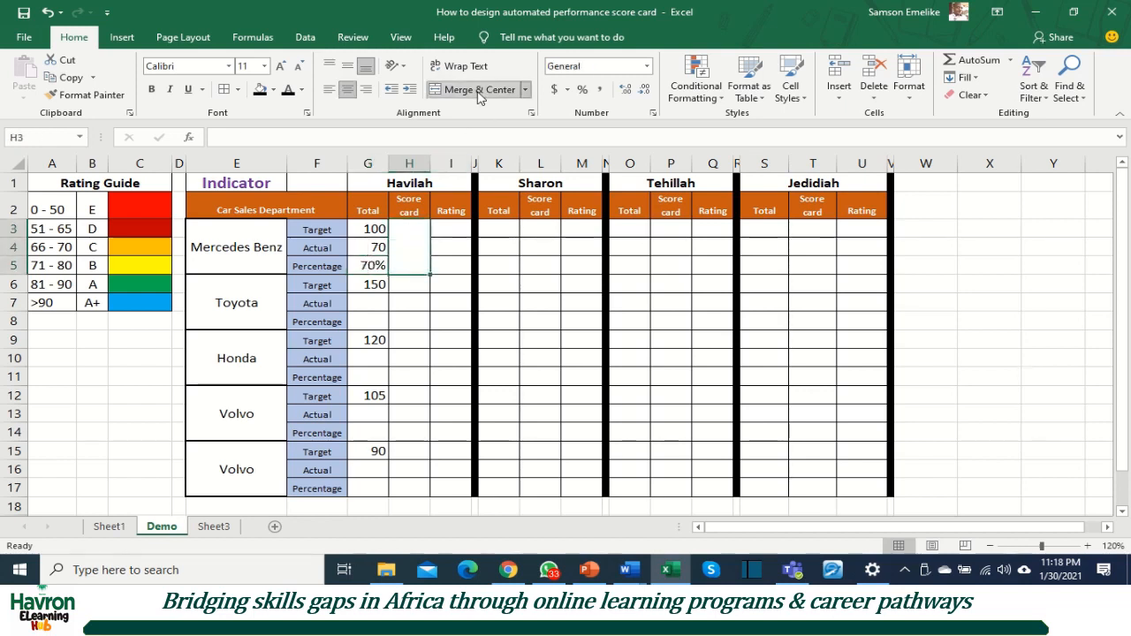
{"action": "type", "text": "="}
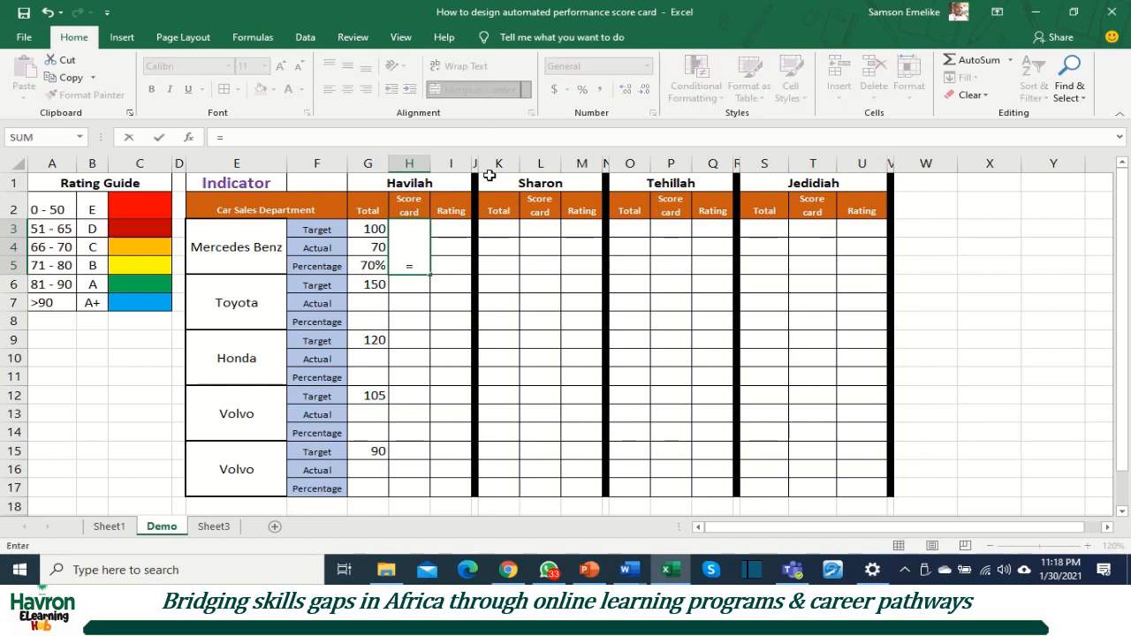
{"action": "left_click", "coordinate": [378, 262]}
{"action": "key", "text": "Return"}
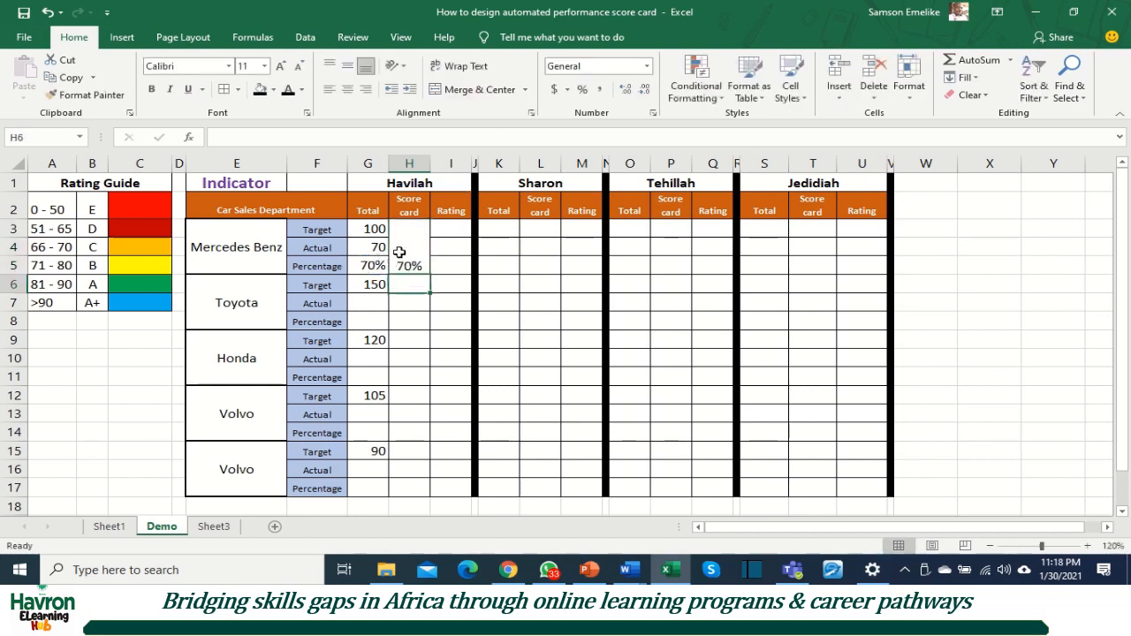
Step: Middle-align the merged Mercedes Benz score card cell H3 vertically and make its value bold
{"action": "left_click", "coordinate": [403, 248]}
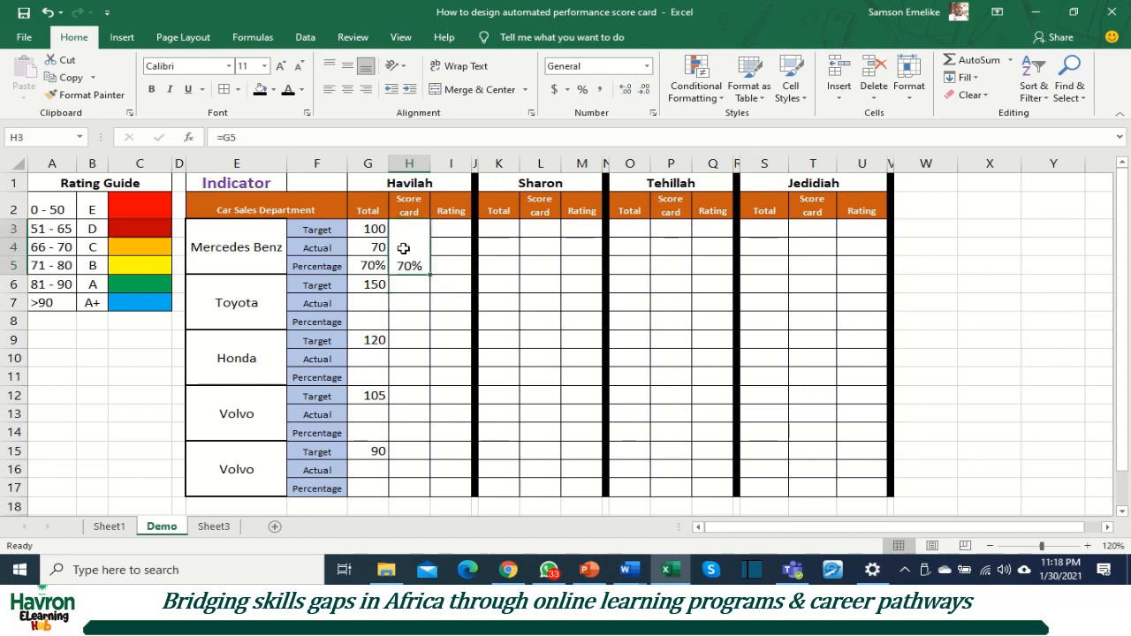
{"action": "left_click", "coordinate": [347, 69]}
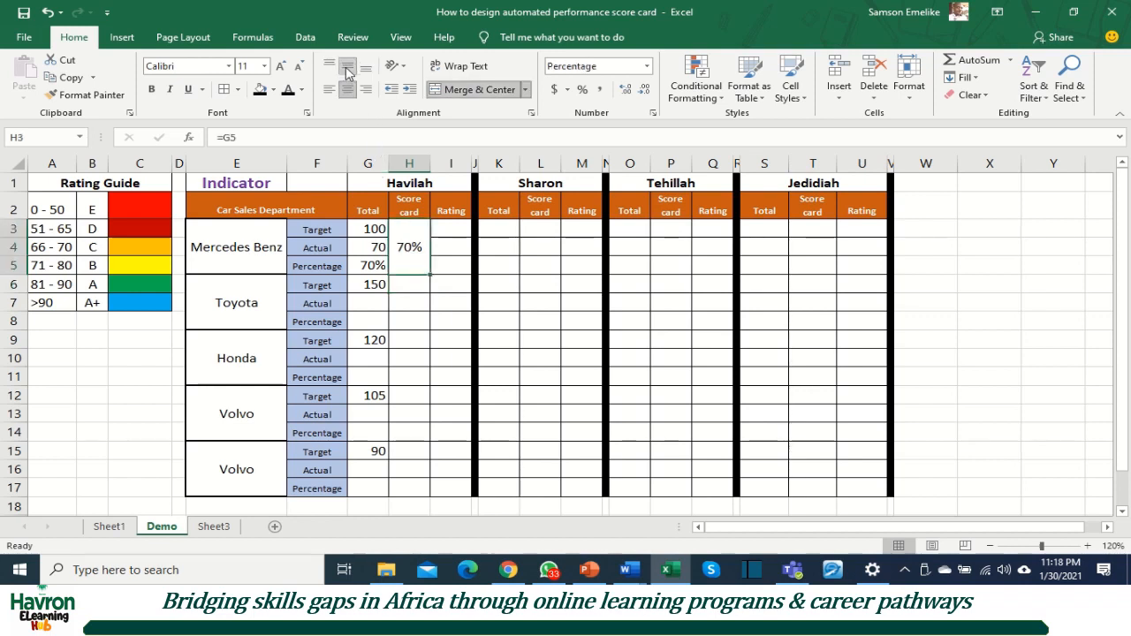
{"action": "left_click", "coordinate": [151, 89]}
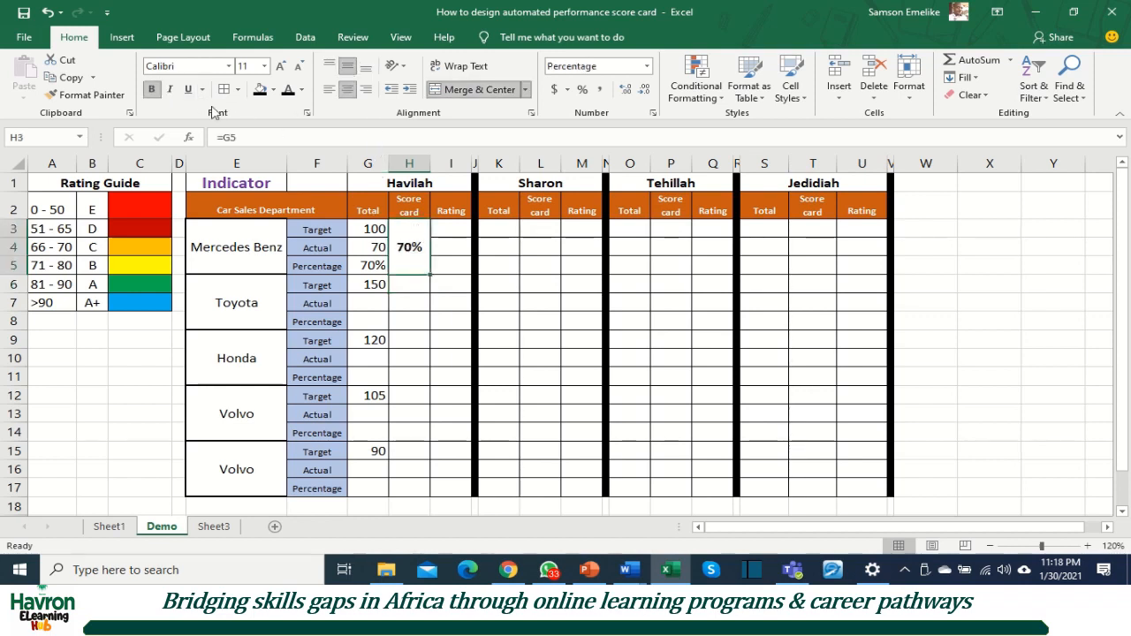
{"action": "left_click", "coordinate": [422, 306]}
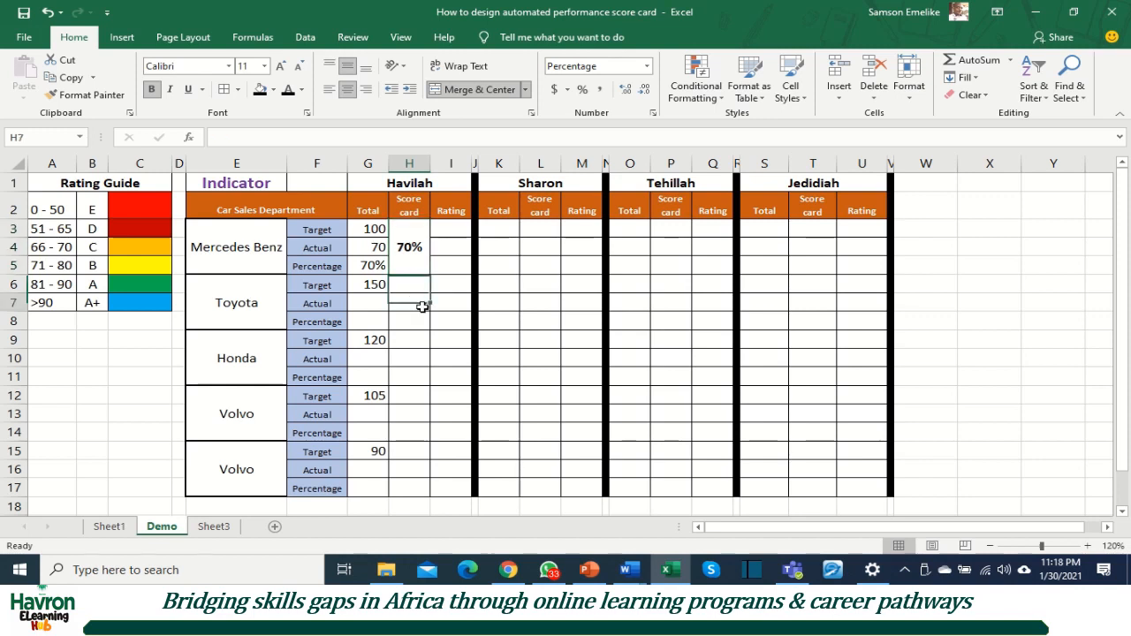
Step: Set the Mercedes Benz actual in G4 to 76
{"action": "left_click", "coordinate": [369, 249]}
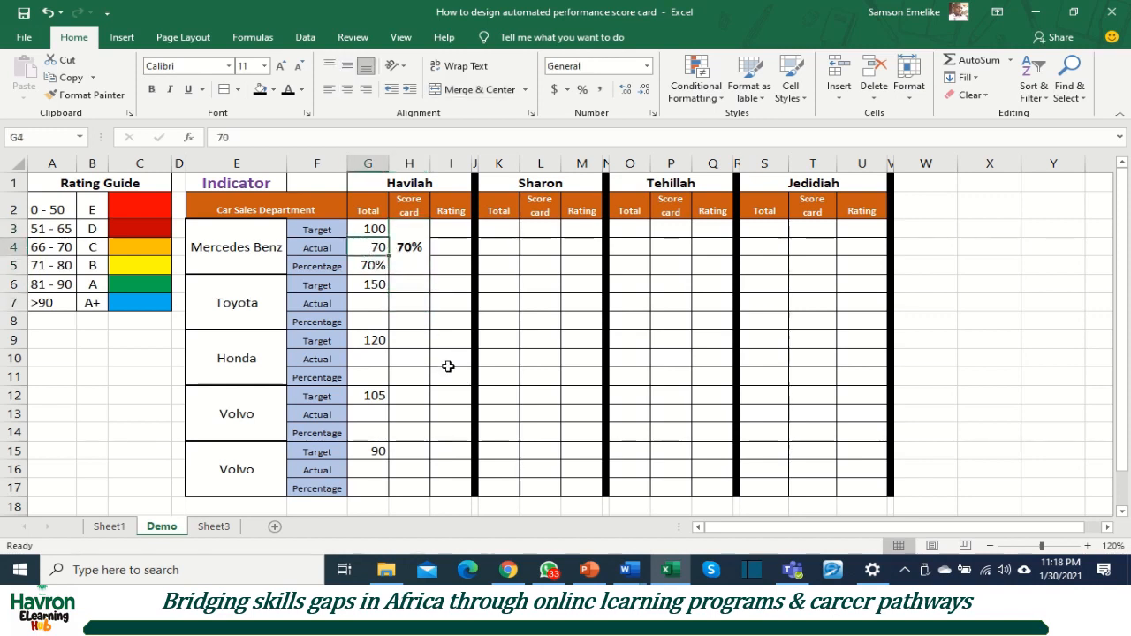
{"action": "type", "text": "76"}
{"action": "key", "text": "Return"}
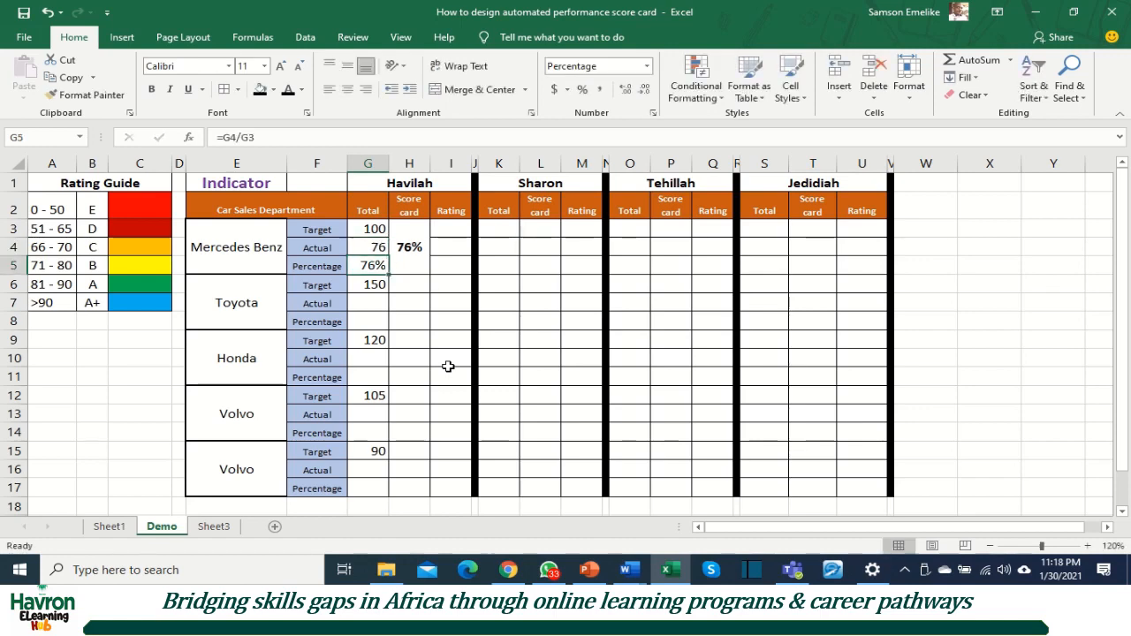
Step: Copy the merged formatting of H3 with Format Painter to the Toyota, Honda and both Volvo score card cells, H6, H9, H12 and H15
{"action": "left_click", "coordinate": [410, 252]}
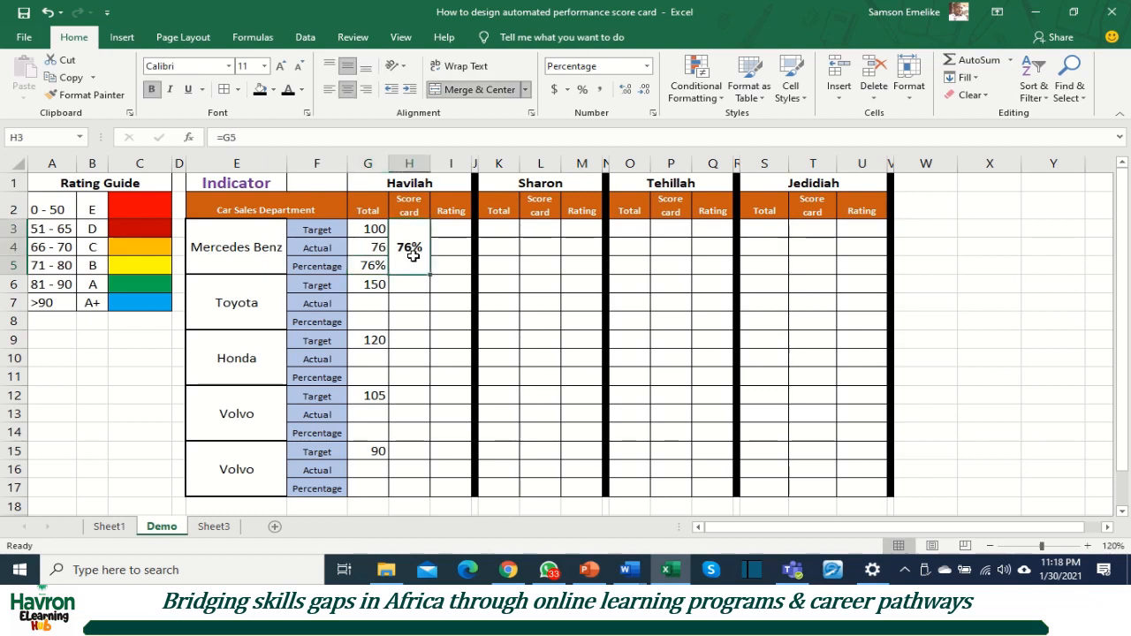
{"action": "left_click", "coordinate": [82, 95]}
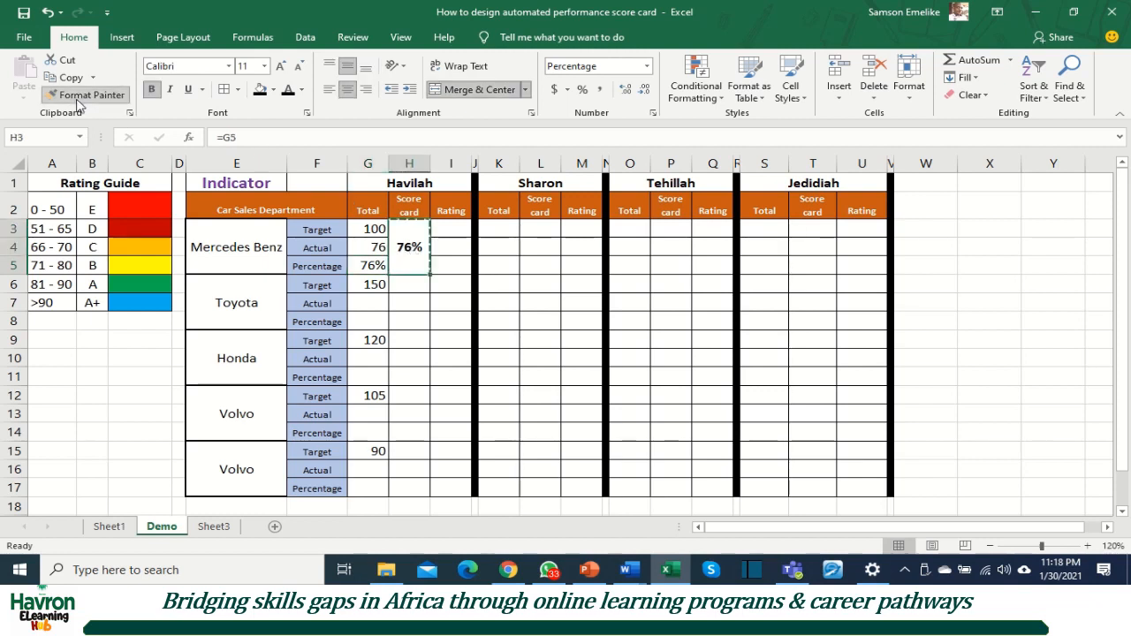
{"action": "left_click", "coordinate": [399, 286]}
{"action": "left_click", "coordinate": [407, 341]}
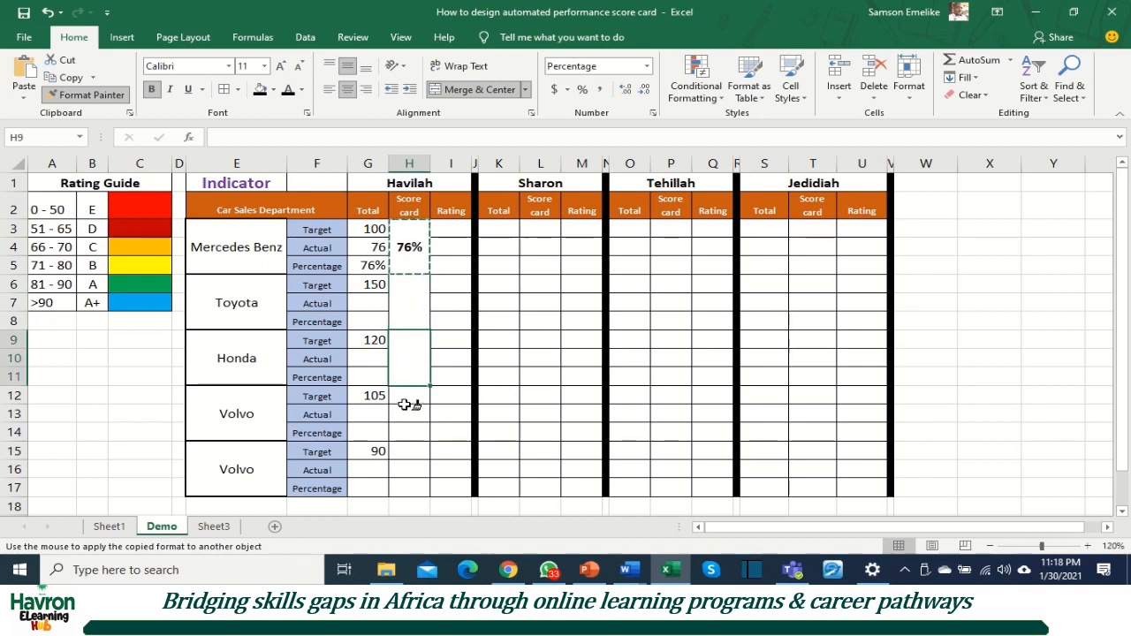
{"action": "left_click", "coordinate": [406, 406]}
{"action": "left_click", "coordinate": [406, 455]}
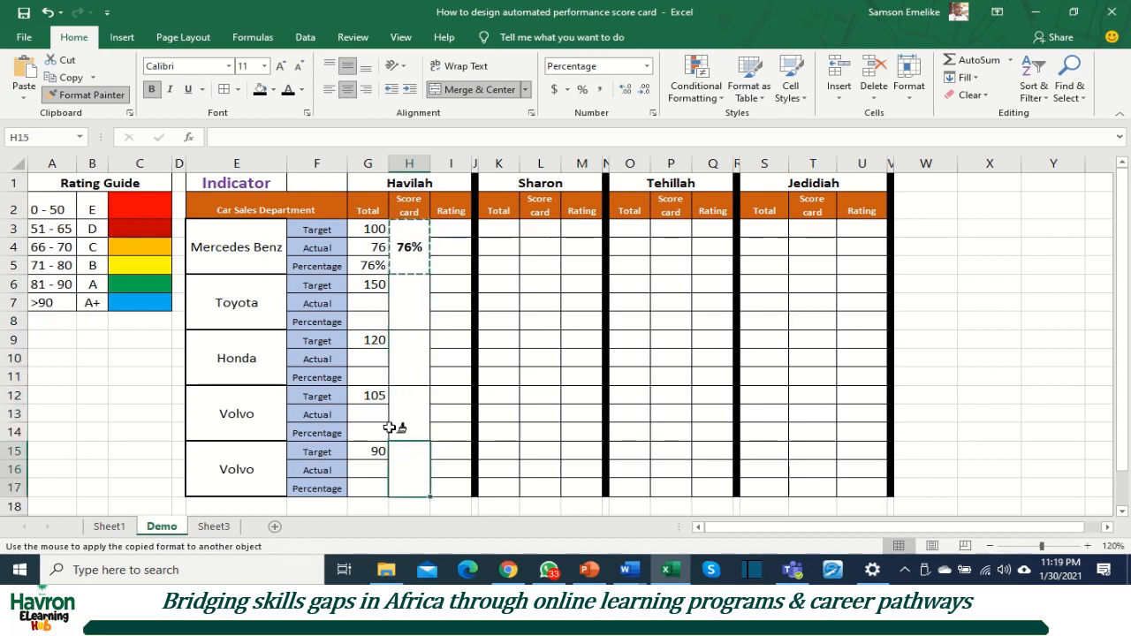
{"action": "key", "text": "Escape"}
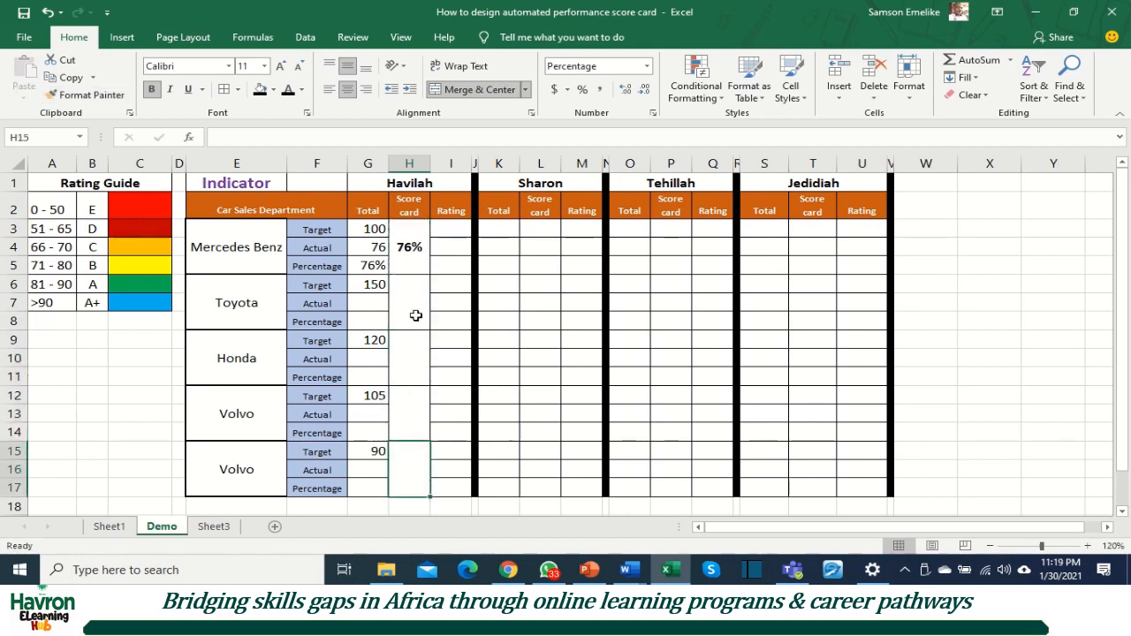
Step: Copy the percentage formula from G5 to the remaining Percentage cells G8, G11, G14 and G17
{"action": "left_click", "coordinate": [369, 266]}
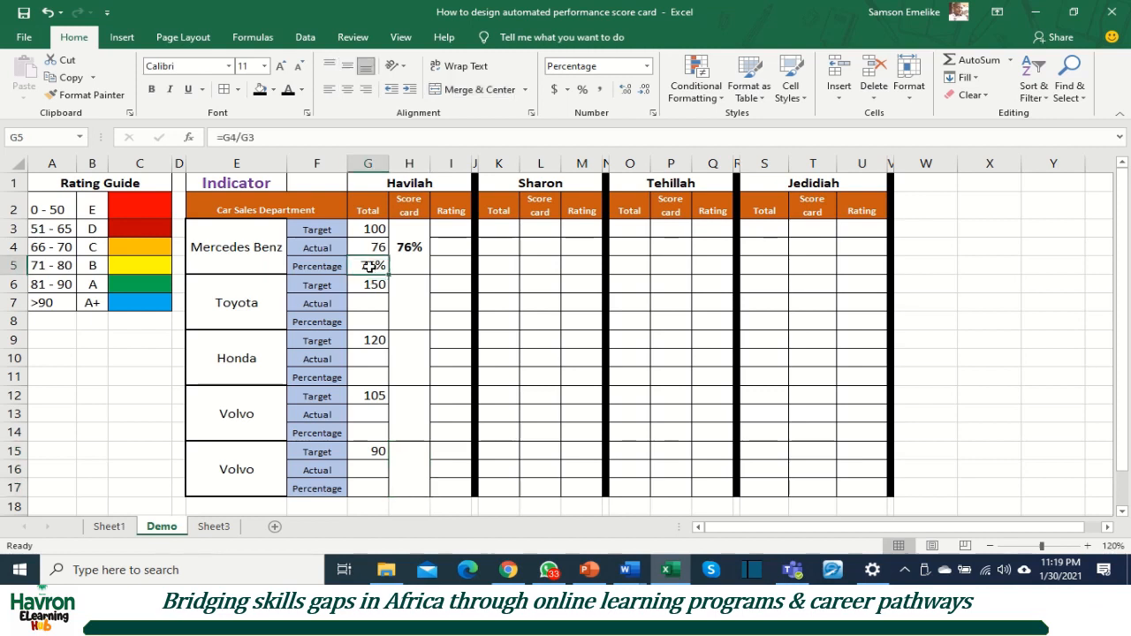
{"action": "key", "text": "ctrl+c"}
{"action": "left_click", "coordinate": [377, 321]}
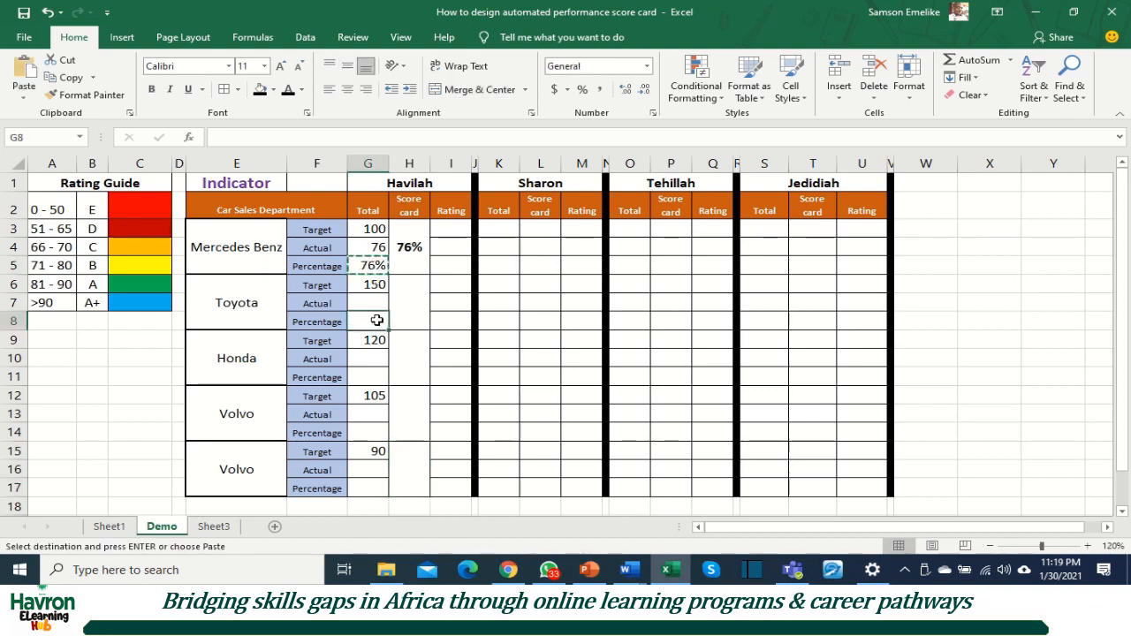
{"action": "key", "text": "ctrl+v"}
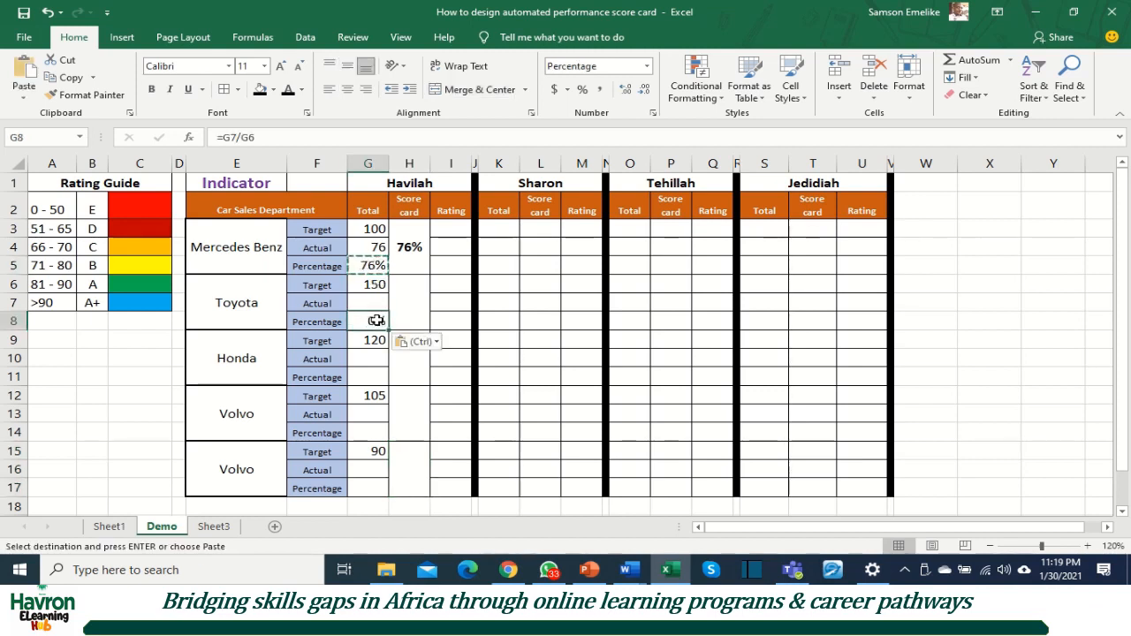
{"action": "left_click", "coordinate": [364, 377]}
{"action": "key", "text": "ctrl+v"}
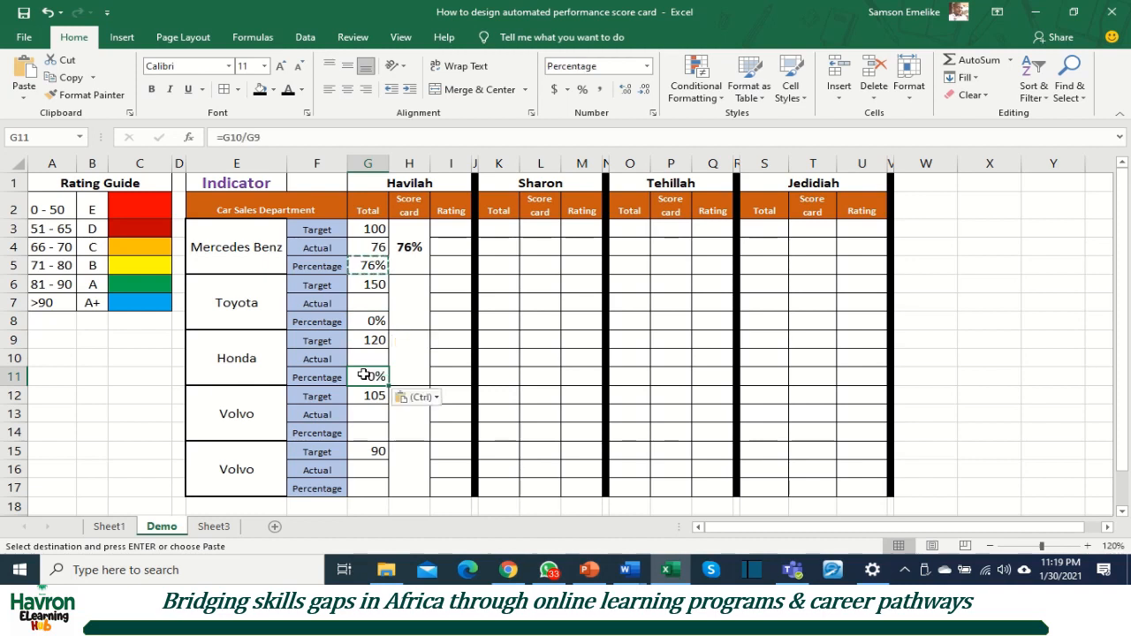
{"action": "left_click", "coordinate": [367, 429]}
{"action": "key", "text": "ctrl+v"}
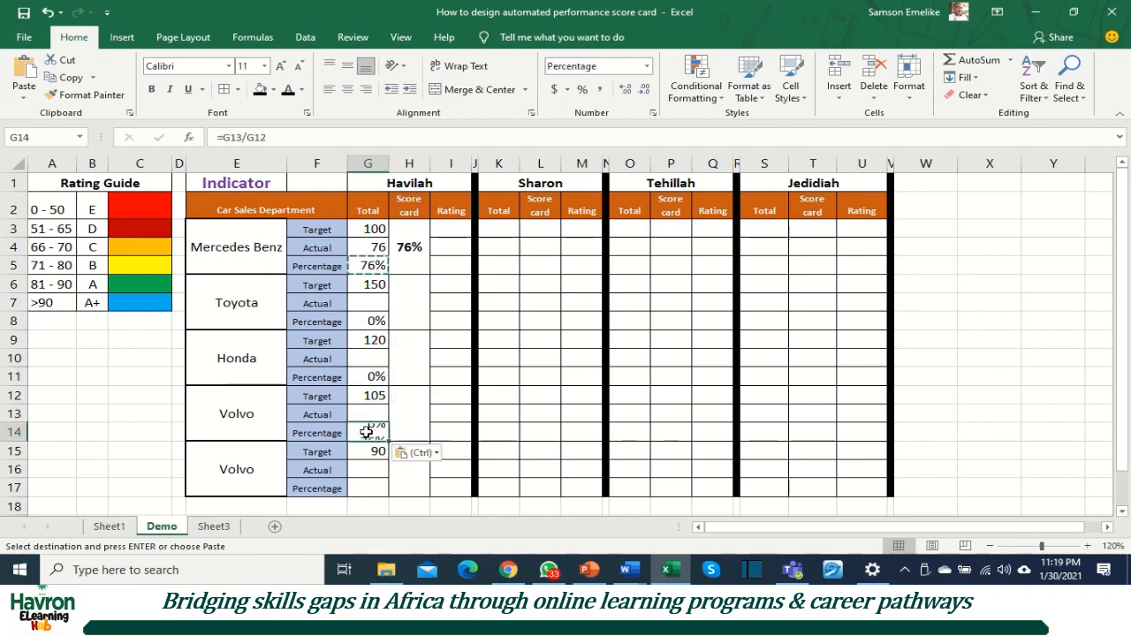
{"action": "left_click", "coordinate": [359, 488]}
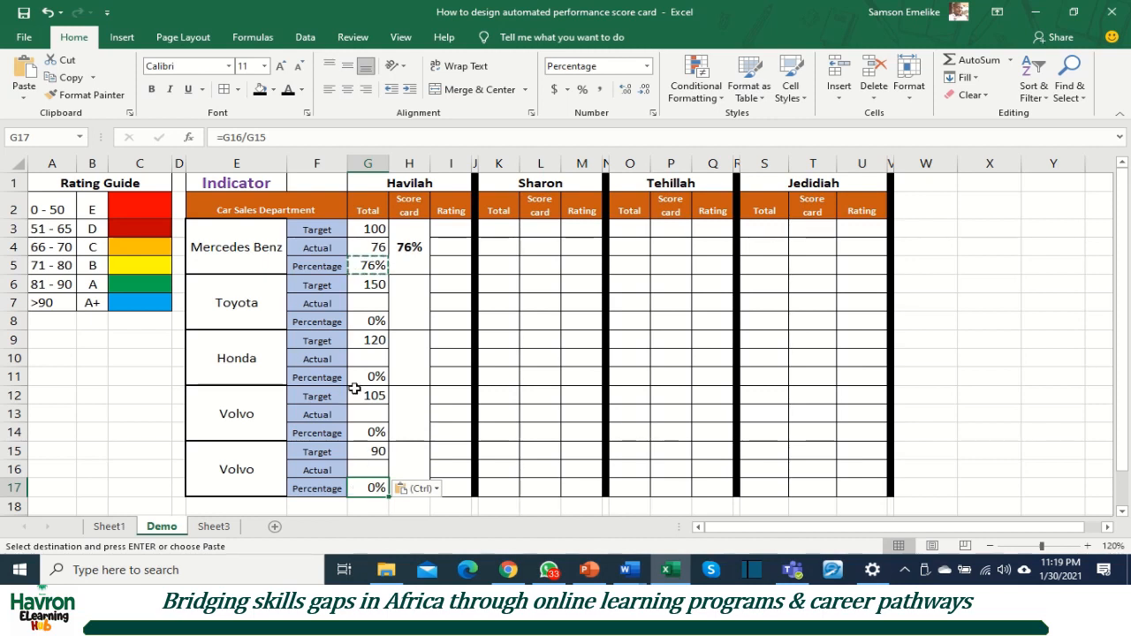
{"action": "key", "text": "Escape"}
{"action": "key", "text": "Escape"}
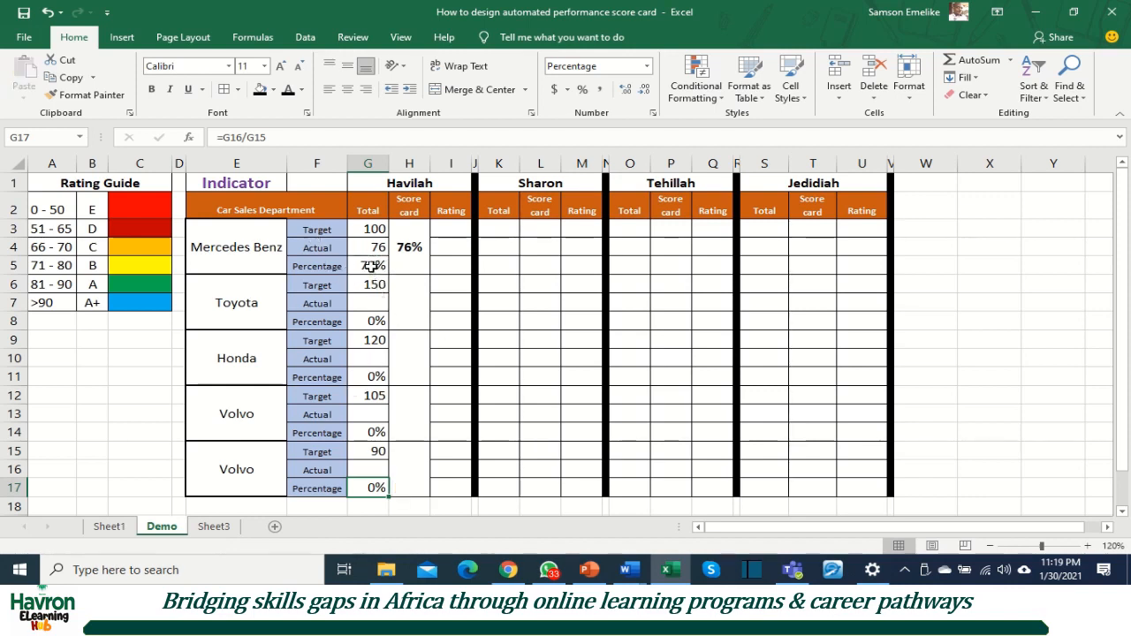
Step: Inspect the cell references of the percentage formulas in G5, G8 and G17 without changing them
{"action": "double_click", "coordinate": [371, 266]}
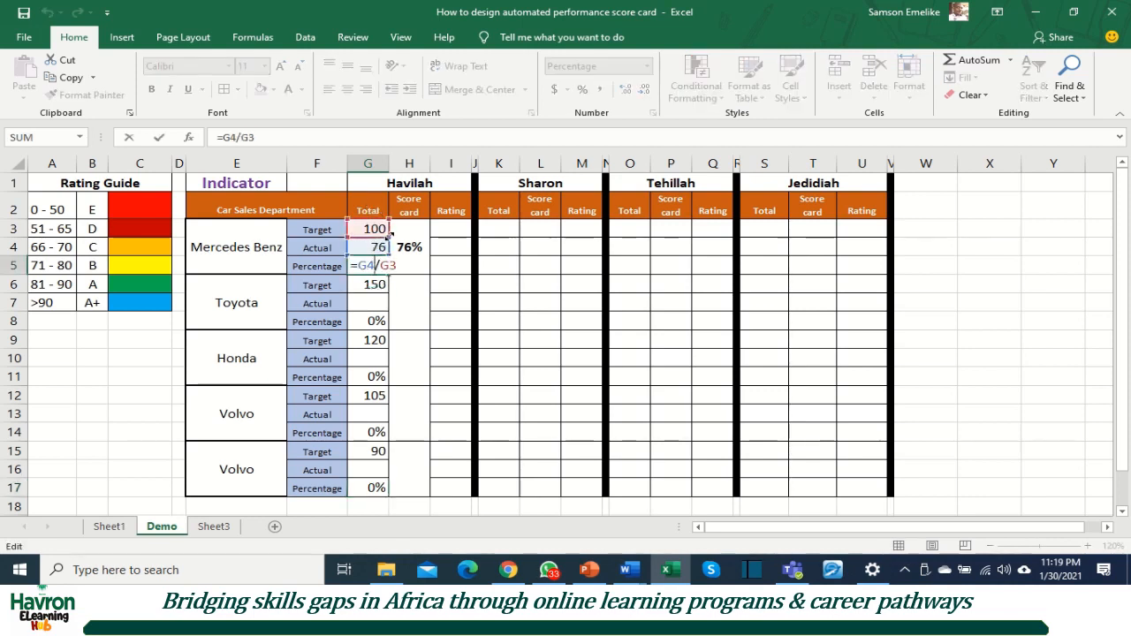
{"action": "key", "text": "Escape"}
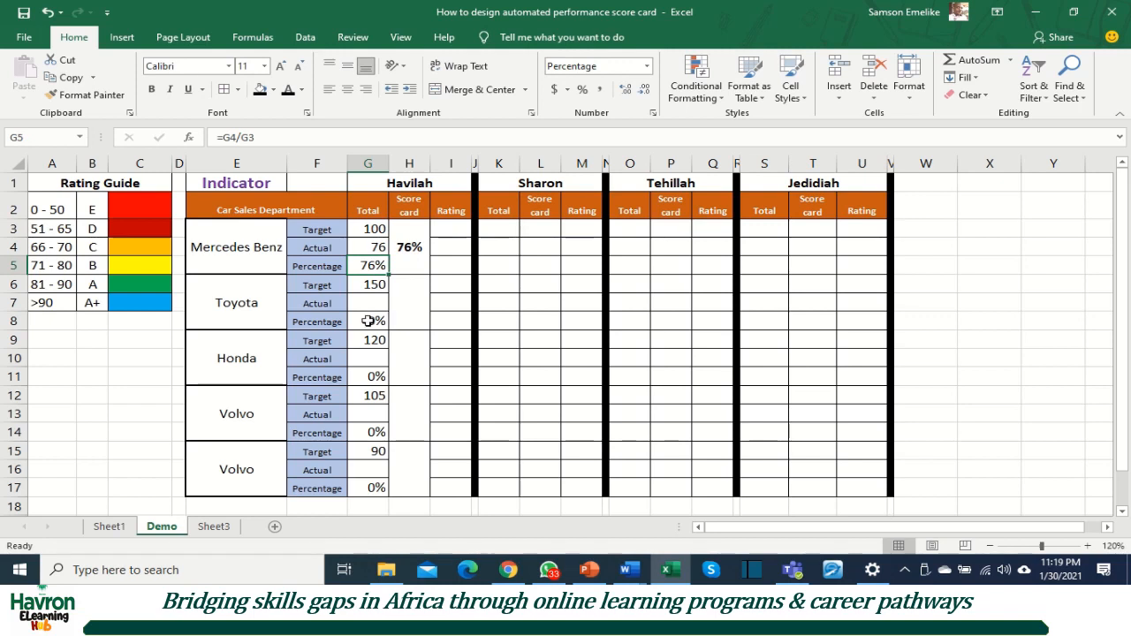
{"action": "left_click", "coordinate": [367, 320]}
{"action": "double_click", "coordinate": [371, 321]}
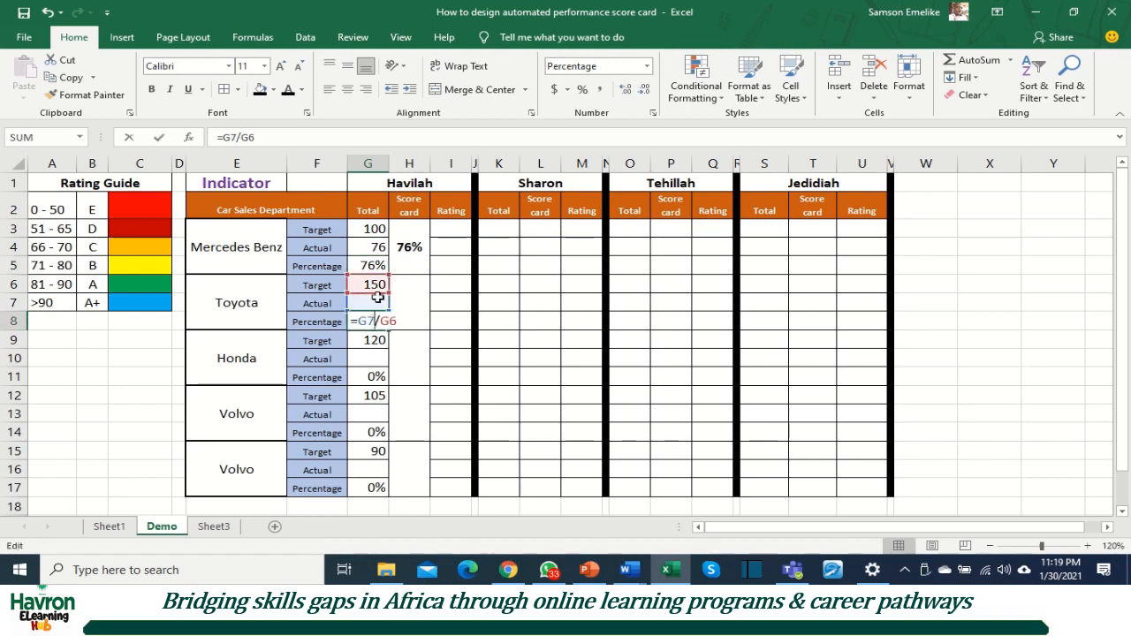
{"action": "key", "text": "Escape"}
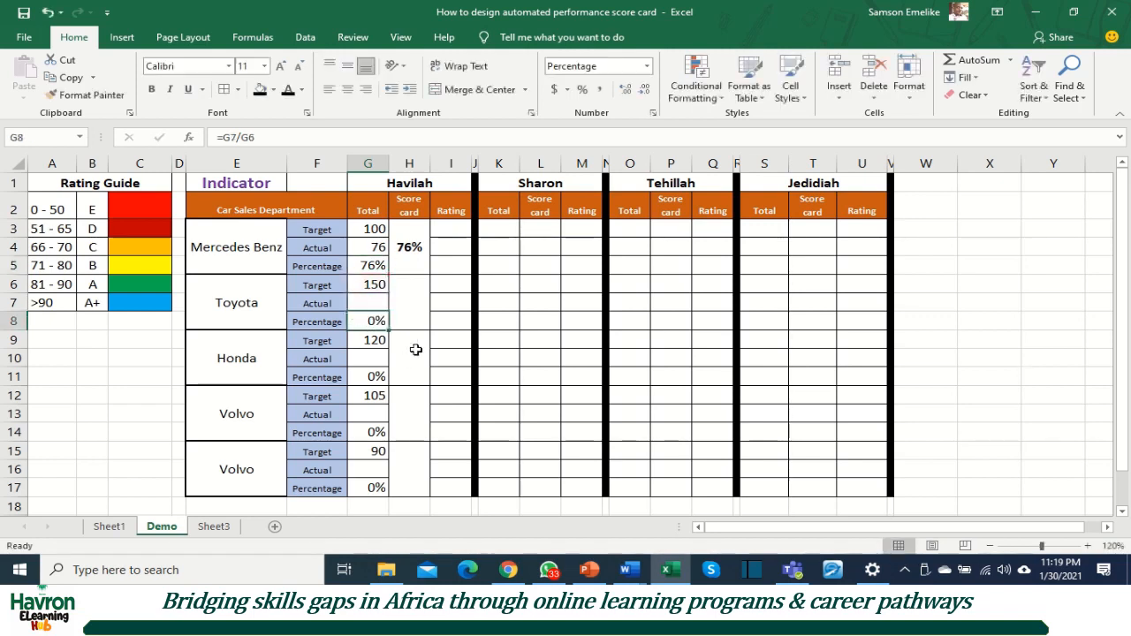
{"action": "double_click", "coordinate": [376, 487]}
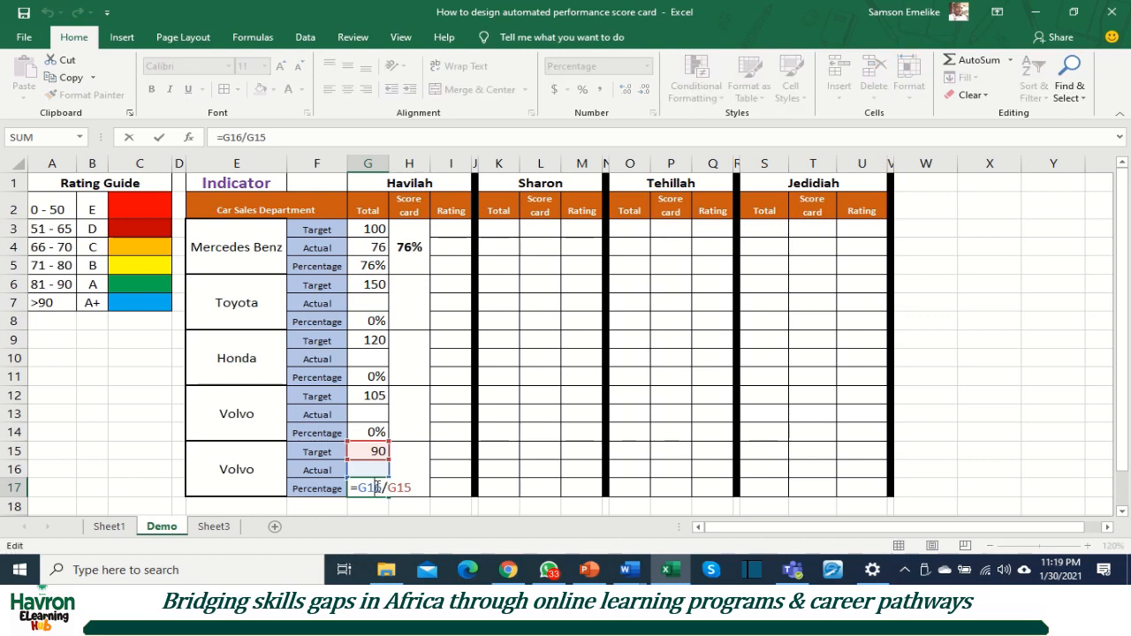
{"action": "key", "text": "Escape"}
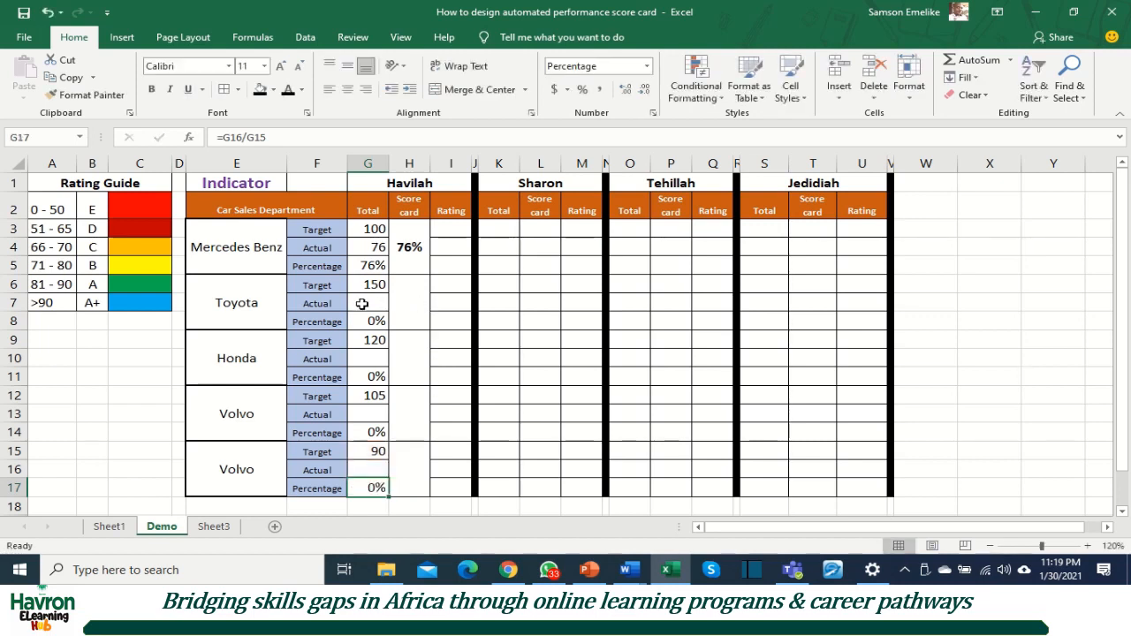
Step: Fill the Mercedes Benz actual cell G4 with the standard purple color
{"action": "left_click", "coordinate": [368, 247]}
{"action": "left_click", "coordinate": [273, 89]}
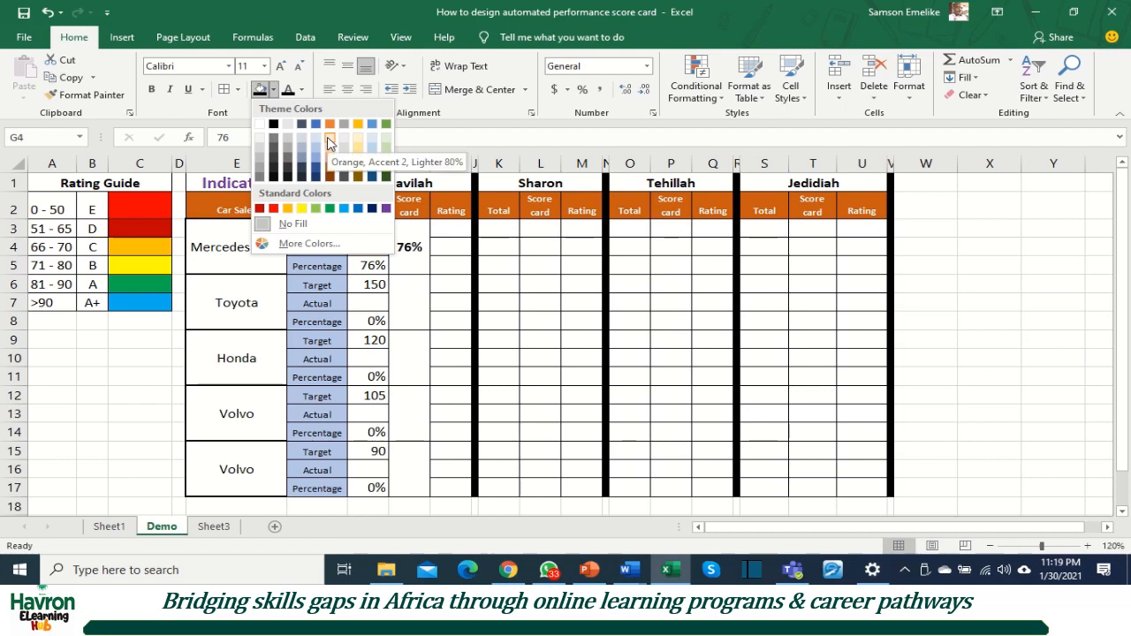
{"action": "left_click", "coordinate": [386, 210]}
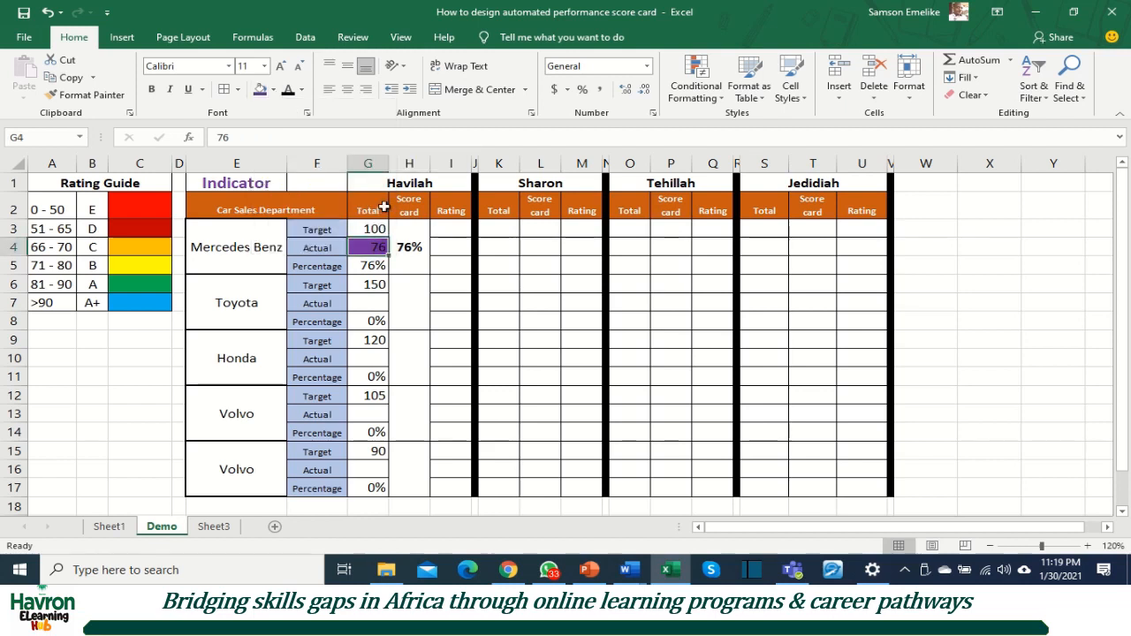
Step: Set the font color of the Mercedes Benz actual cell G4 to white and copy the cell to G7, G10, G13 and G16
{"action": "left_click", "coordinate": [301, 90]}
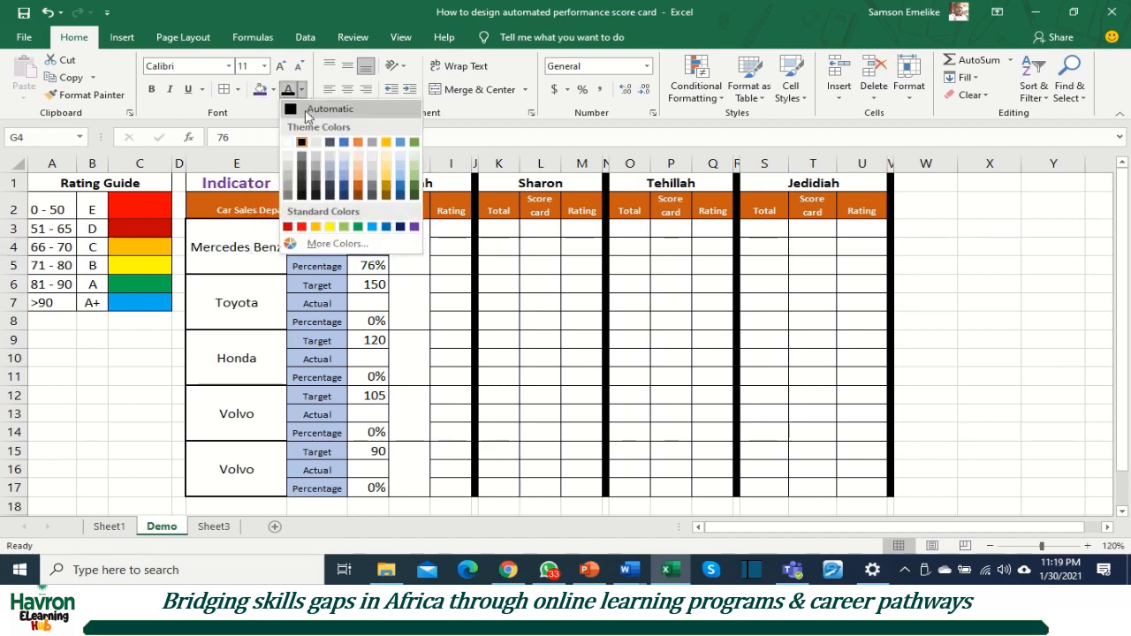
{"action": "left_click", "coordinate": [292, 143]}
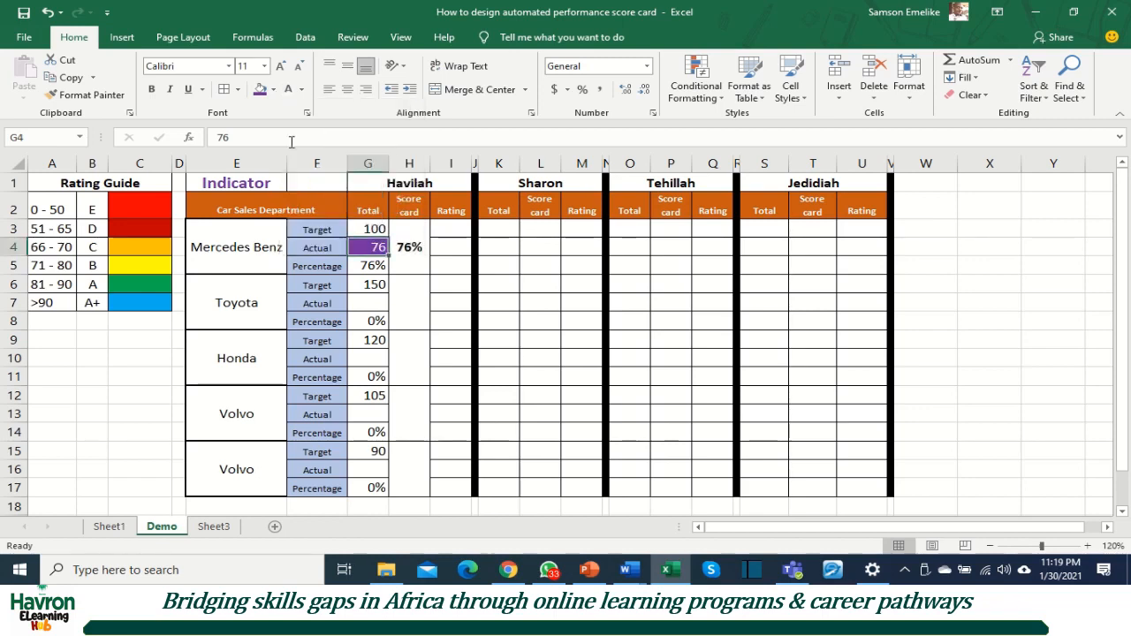
{"action": "key", "text": "ctrl+c"}
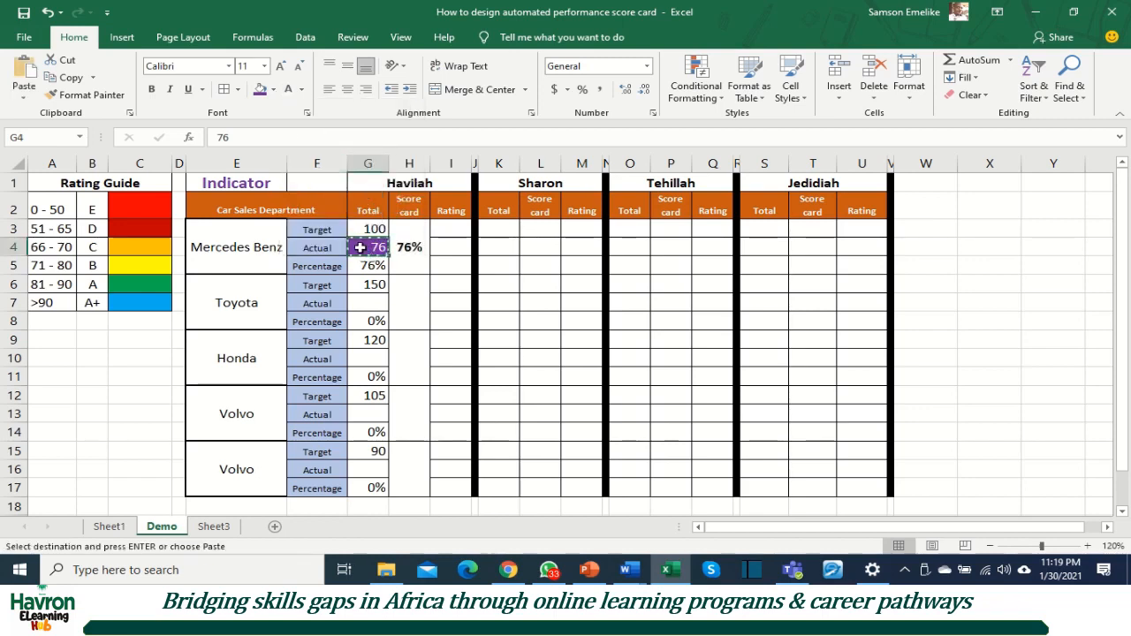
{"action": "left_click", "coordinate": [369, 303]}
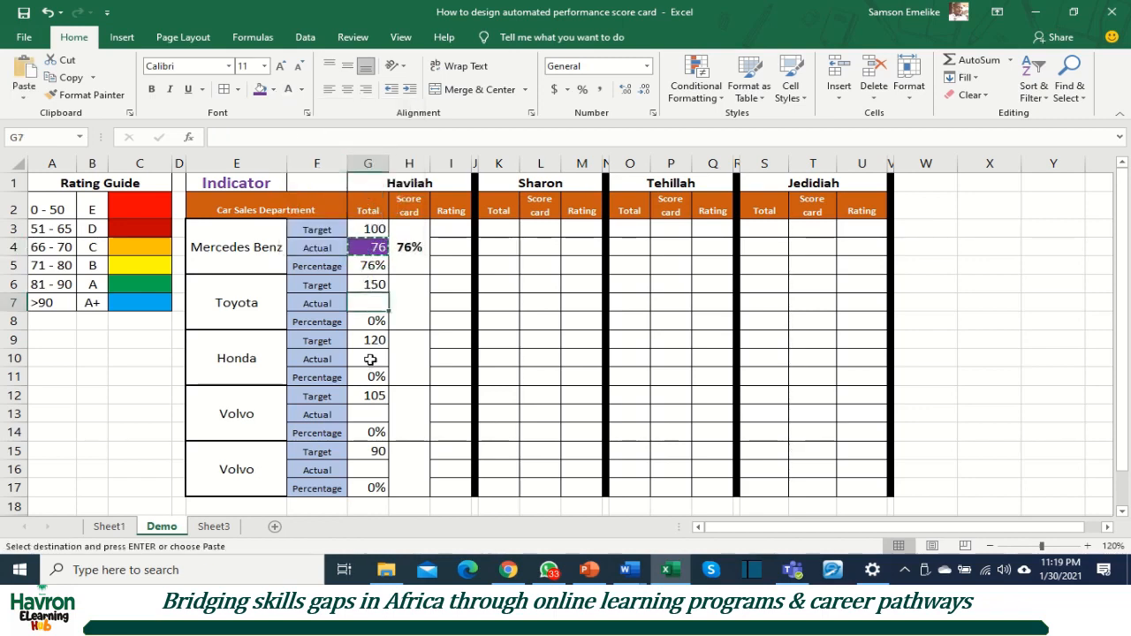
{"action": "left_click", "coordinate": [369, 359], "text": "ctrl"}
{"action": "left_click", "coordinate": [369, 412], "text": "ctrl"}
{"action": "left_click", "coordinate": [365, 469], "text": "ctrl"}
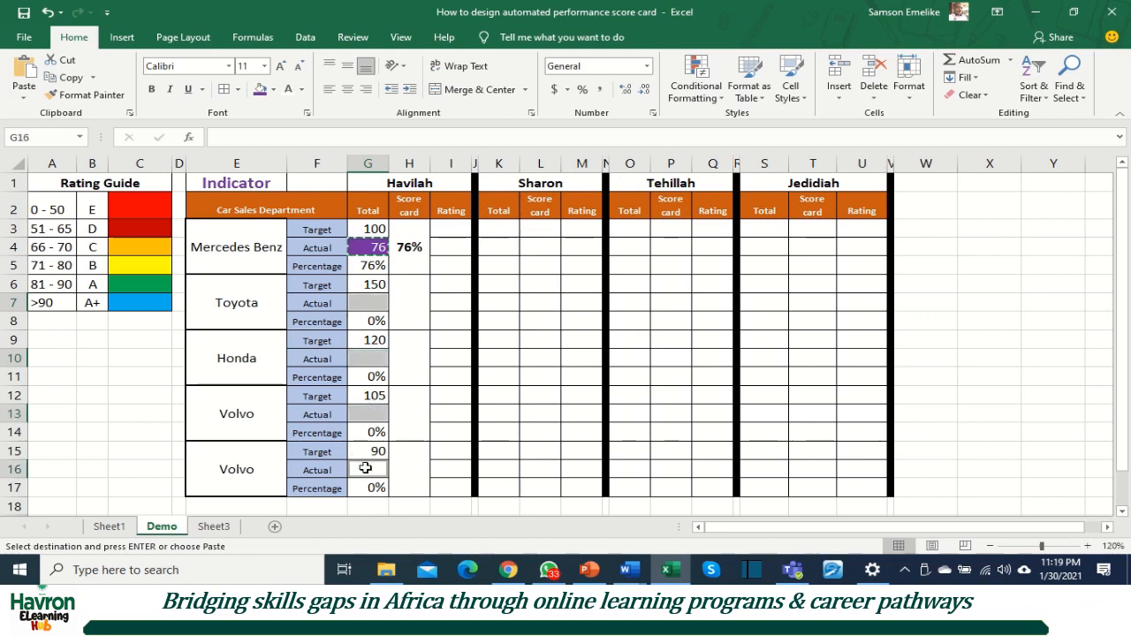
{"action": "key", "text": "Return"}
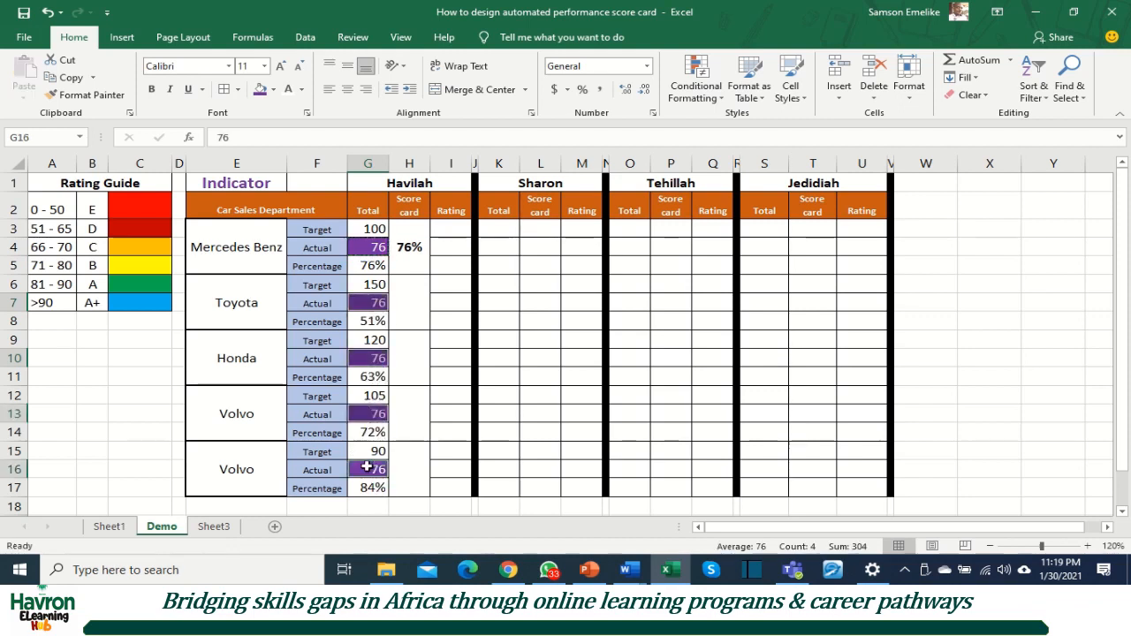
Step: Clear the copied values from the Toyota, Honda and both Volvo actual cells G7, G10, G13 and G16, keeping their formatting
{"action": "left_click", "coordinate": [379, 246]}
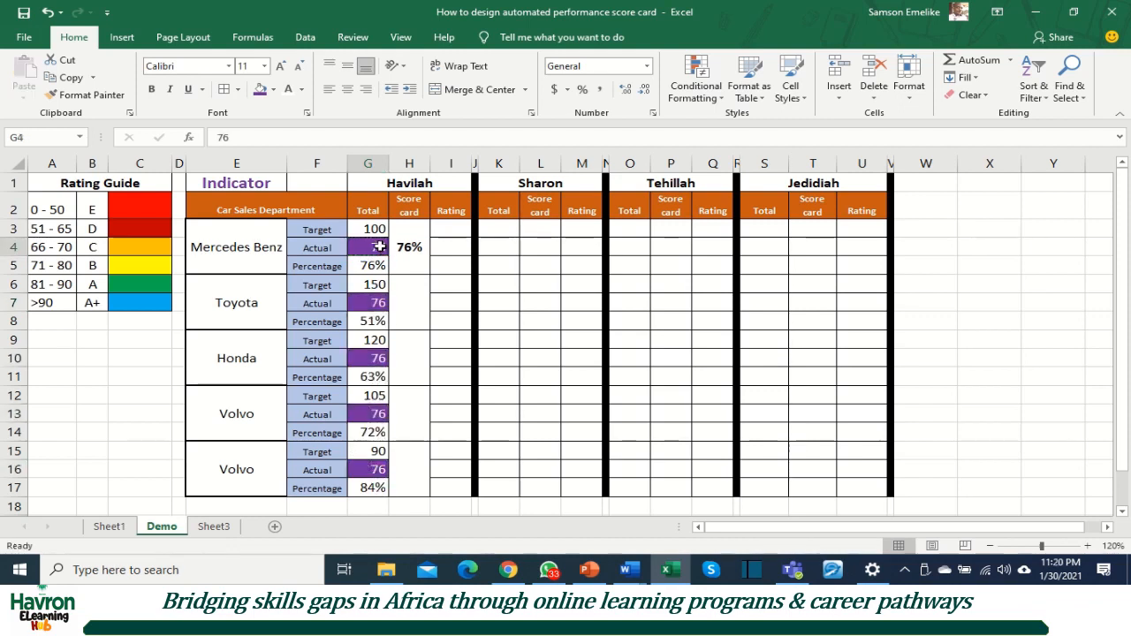
{"action": "left_click", "coordinate": [375, 303]}
{"action": "key", "text": "Delete"}
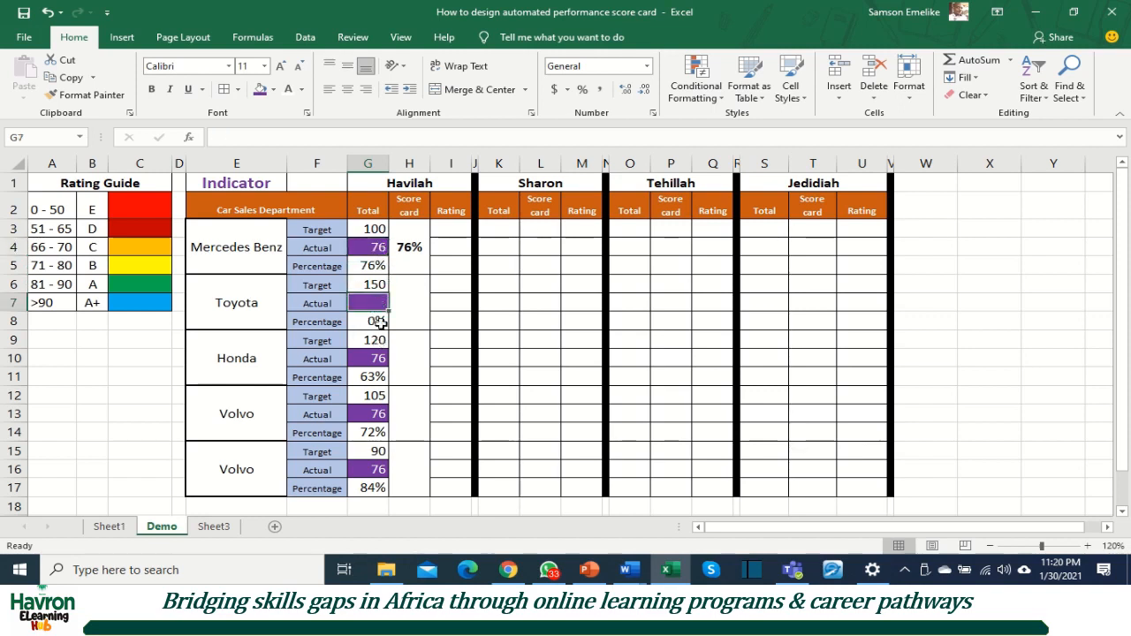
{"action": "left_click", "coordinate": [377, 358]}
{"action": "key", "text": "Delete"}
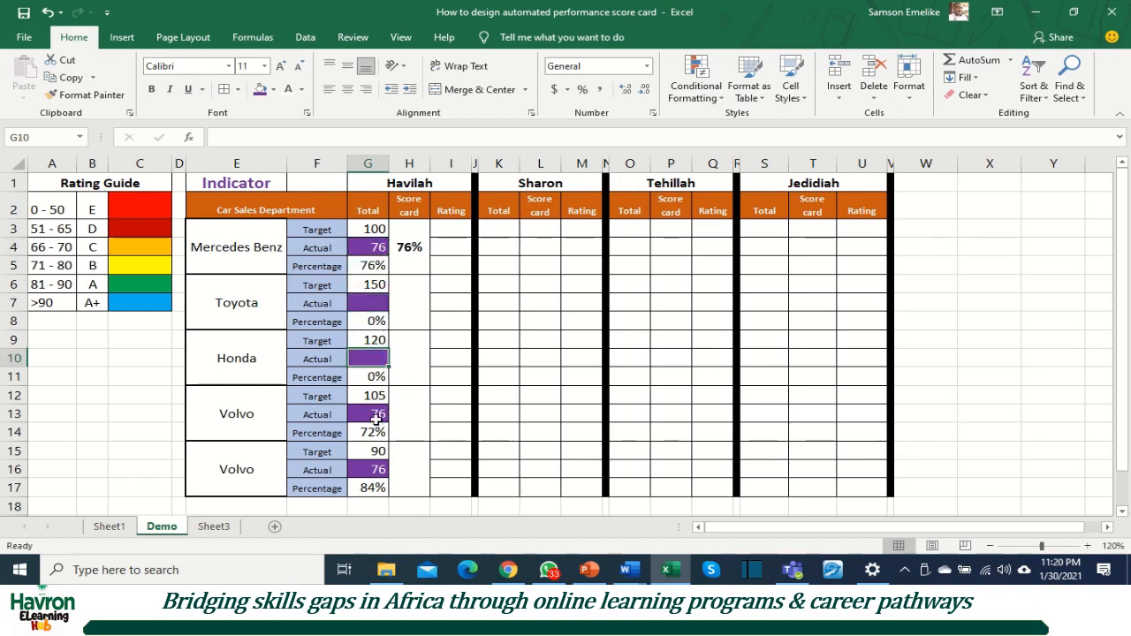
{"action": "left_click", "coordinate": [377, 414]}
{"action": "key", "text": "Delete"}
{"action": "left_click", "coordinate": [378, 472]}
{"action": "key", "text": "Delete"}
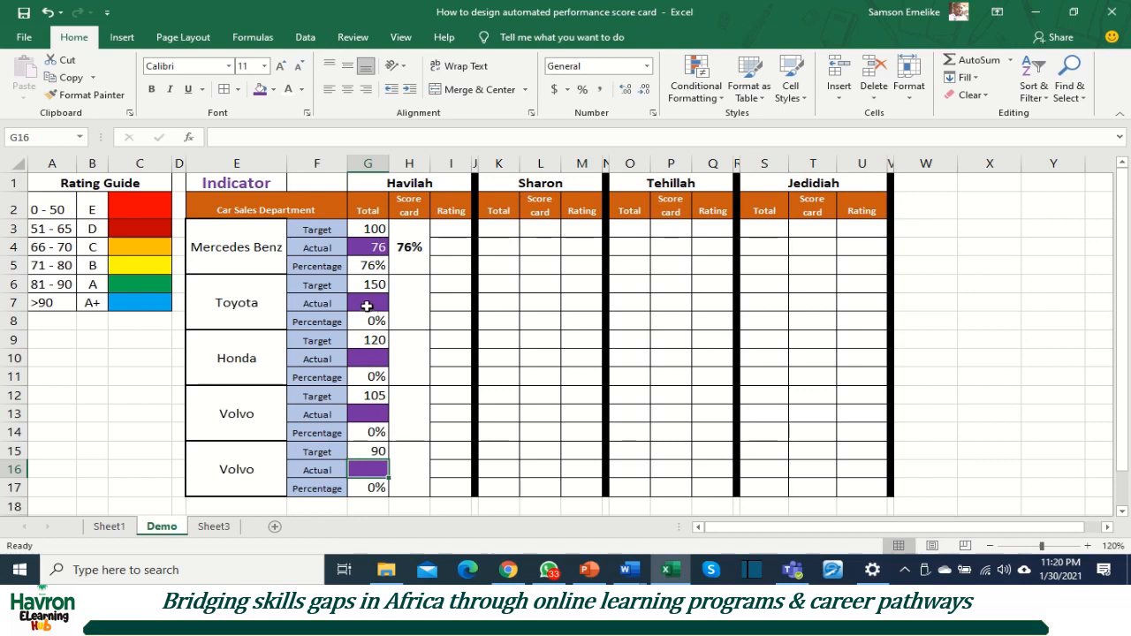
Step: Copy the Mercedes Benz score card formula from H3 to the Toyota score card cell H6
{"action": "left_click", "coordinate": [409, 249]}
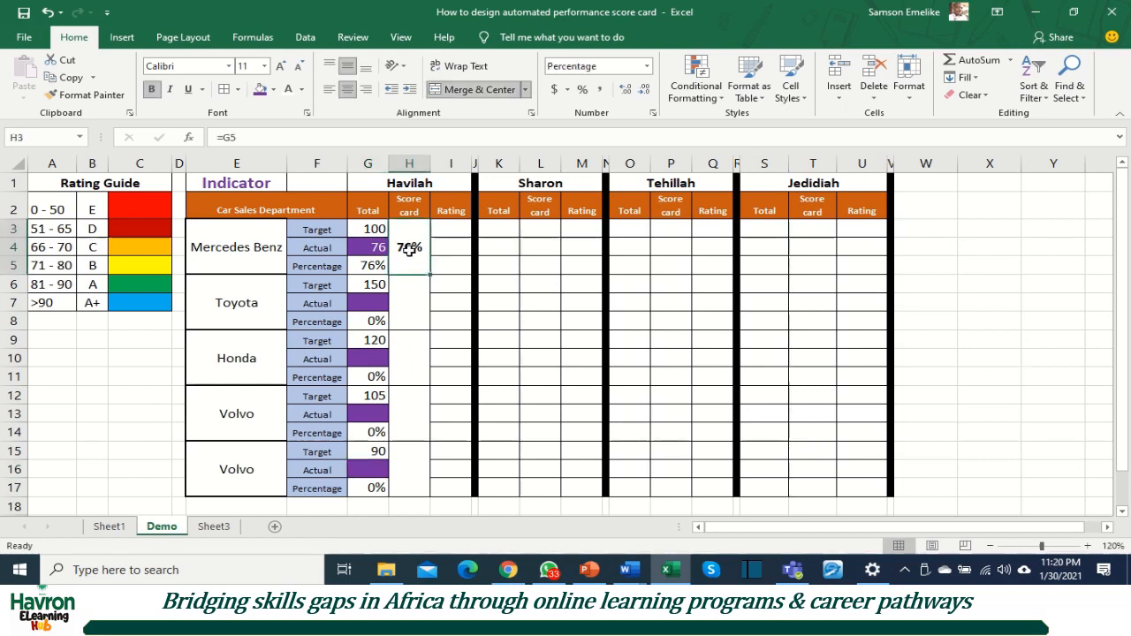
{"action": "key", "text": "ctrl+c"}
{"action": "left_click", "coordinate": [402, 296]}
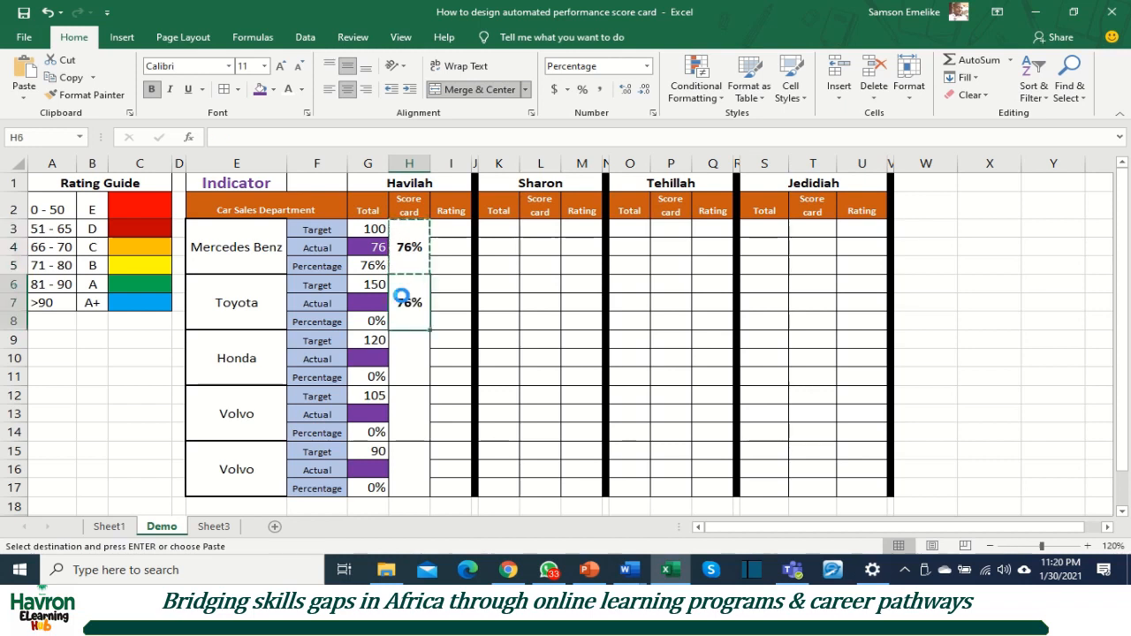
{"action": "key", "text": "Return"}
Step: Inspect the cell references of the score card formulas in H6 and H3 without changing them
{"action": "double_click", "coordinate": [403, 303]}
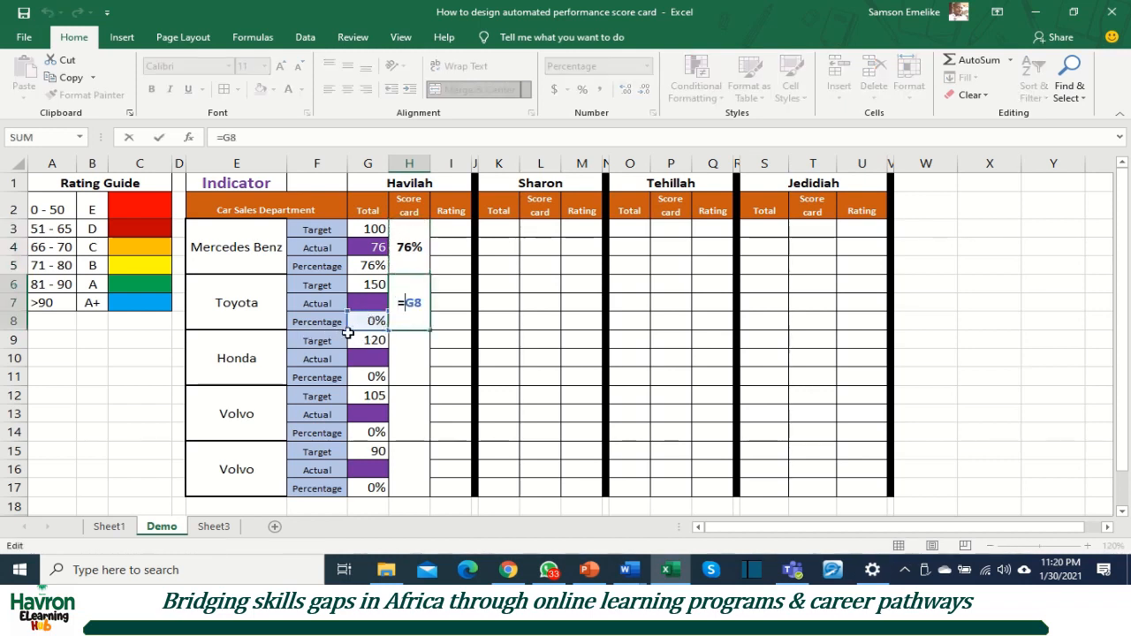
{"action": "key", "text": "Escape"}
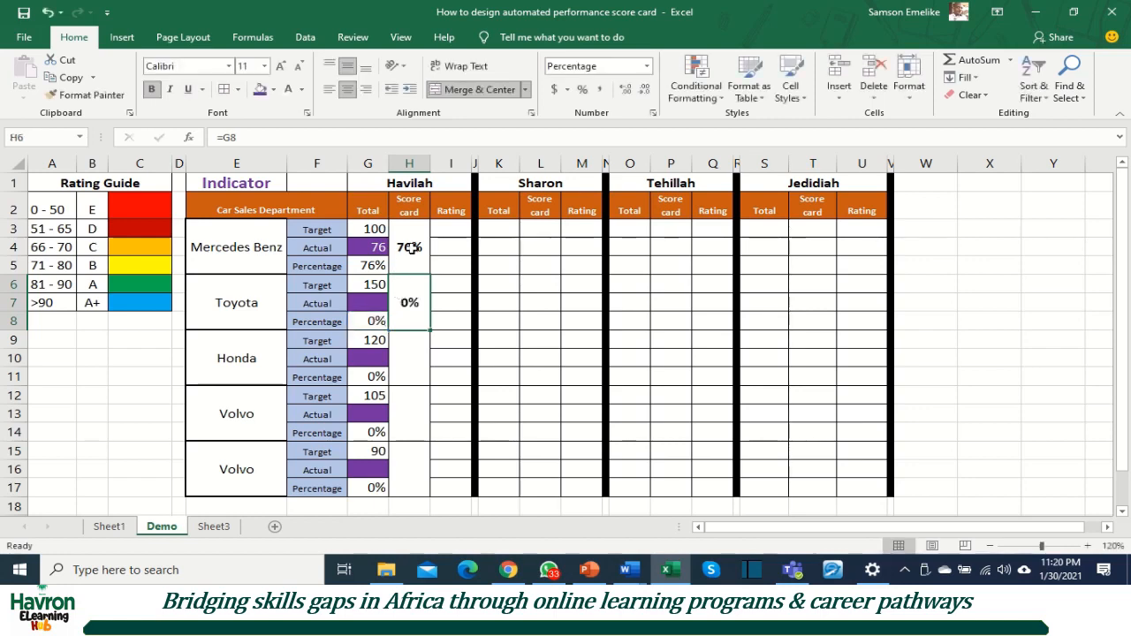
{"action": "double_click", "coordinate": [409, 250]}
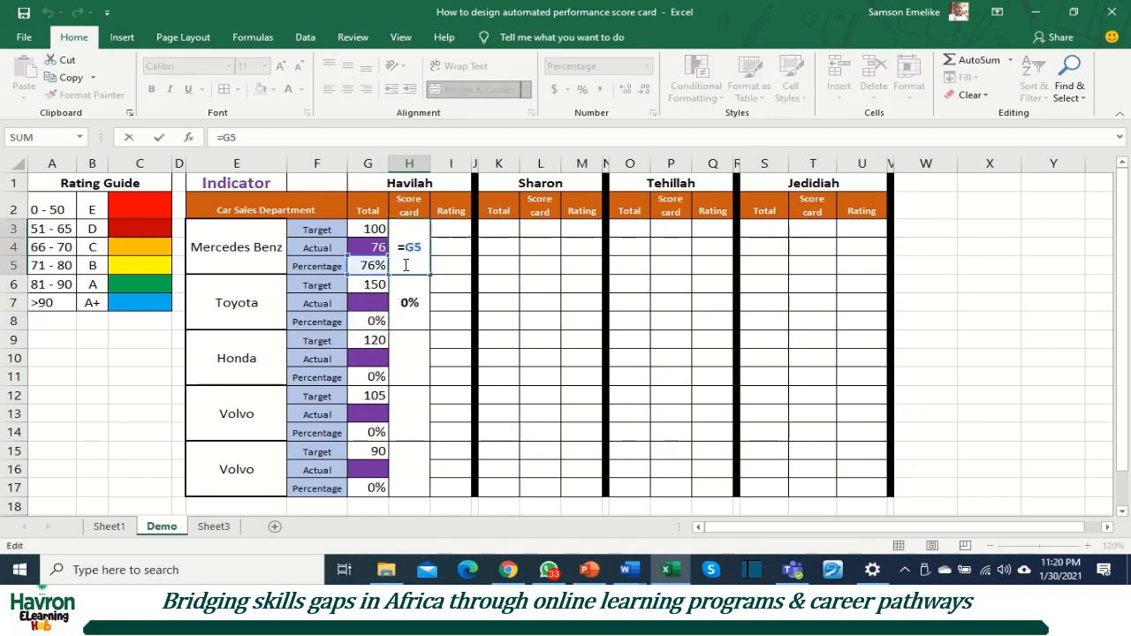
{"action": "key", "text": "Escape"}
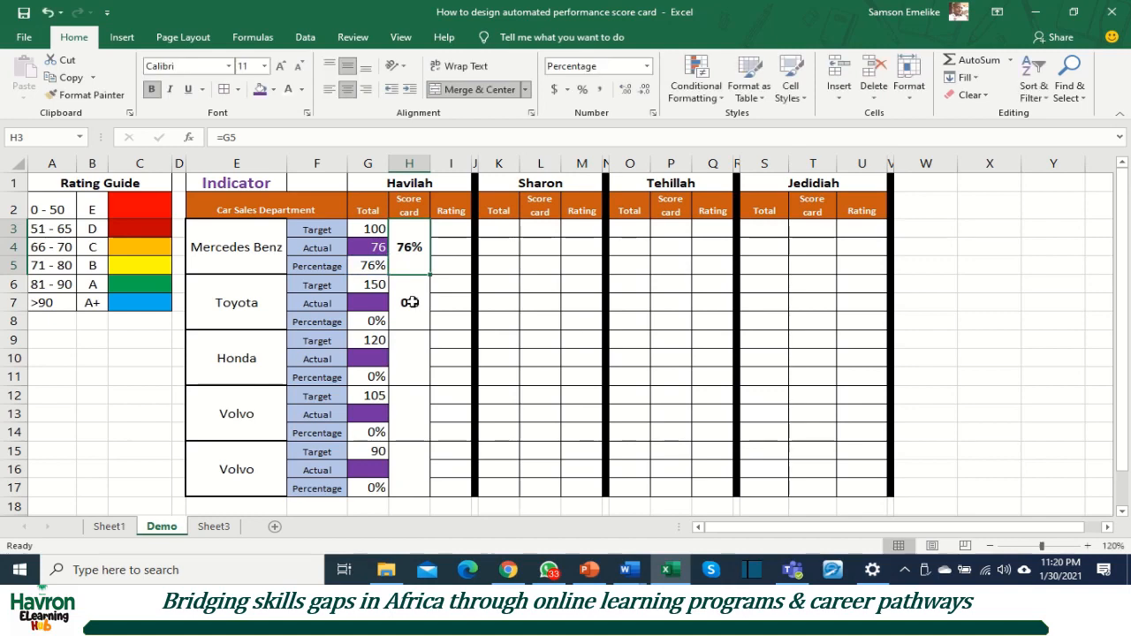
Step: Fill the score card formula from H6 down through the Honda and both Volvo cells, and check the reference in H15
{"action": "left_click", "coordinate": [411, 302]}
{"action": "left_click_drag", "start_coordinate": [430, 329], "coordinate": [425, 498]}
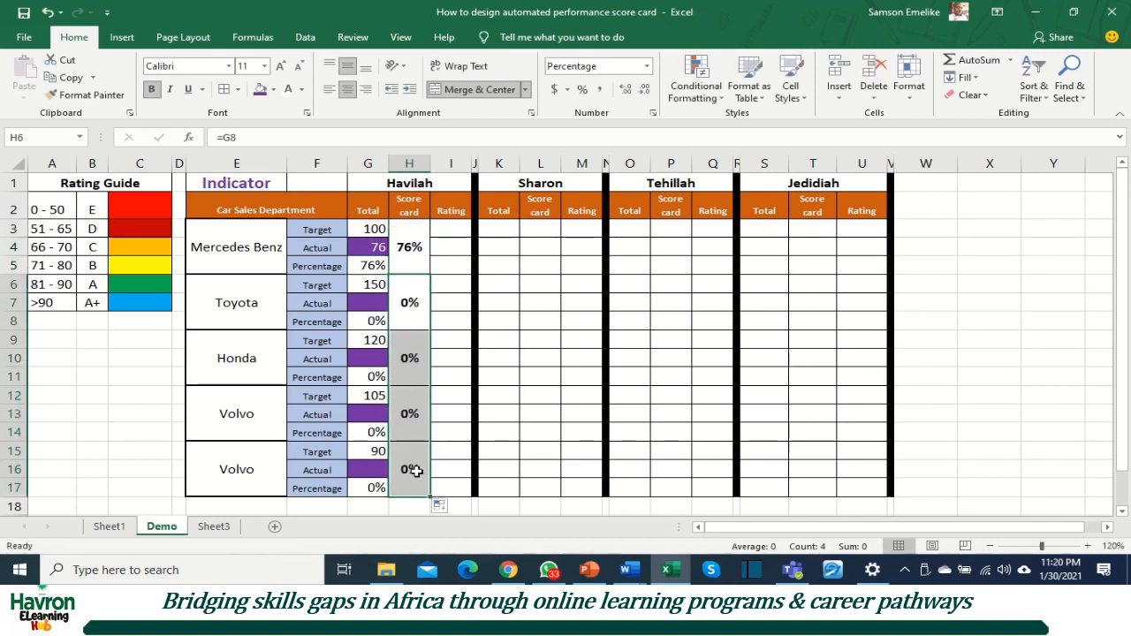
{"action": "double_click", "coordinate": [415, 471]}
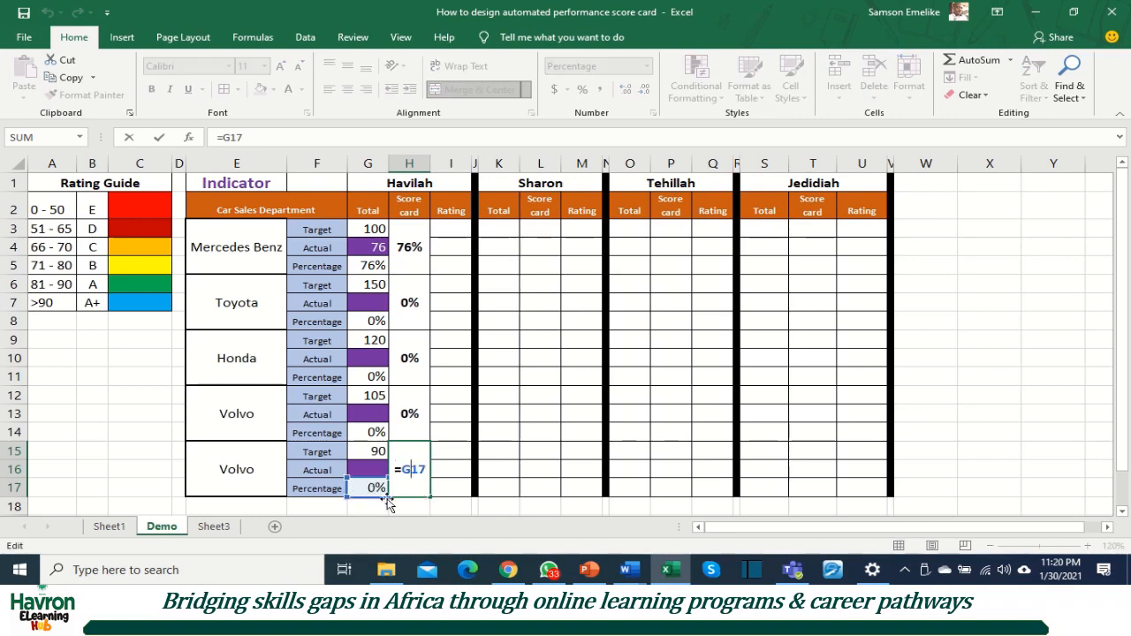
{"action": "key", "text": "Escape"}
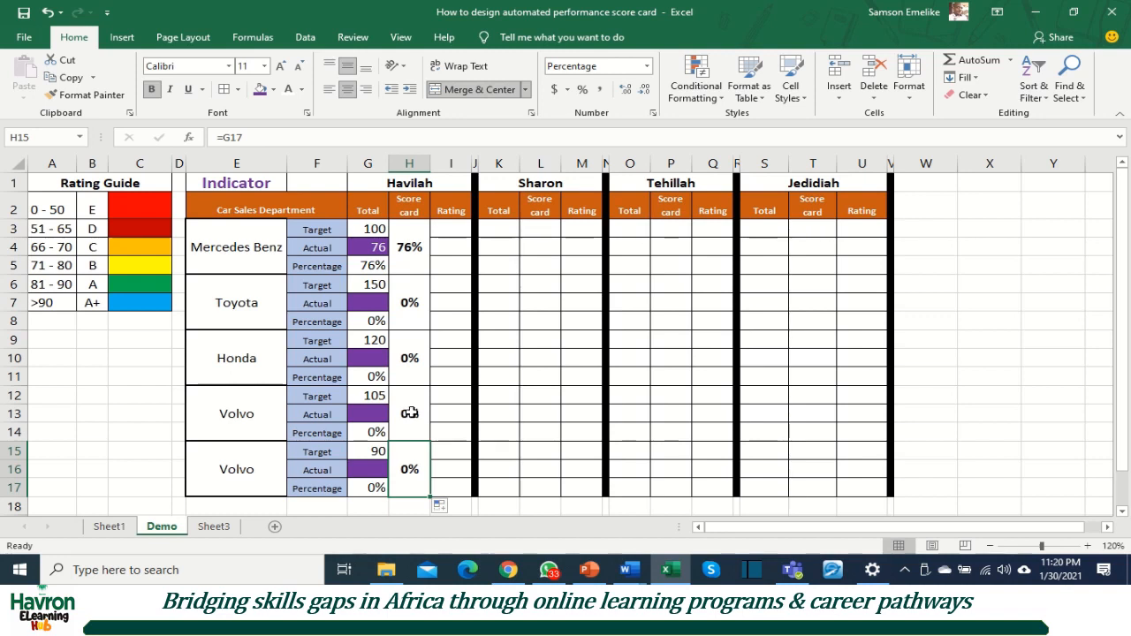
Step: Merge and center the Mercedes Benz rating cells I3:I5 for Havilah and begin an IF formula in the merged cell
{"action": "left_click", "coordinate": [447, 229]}
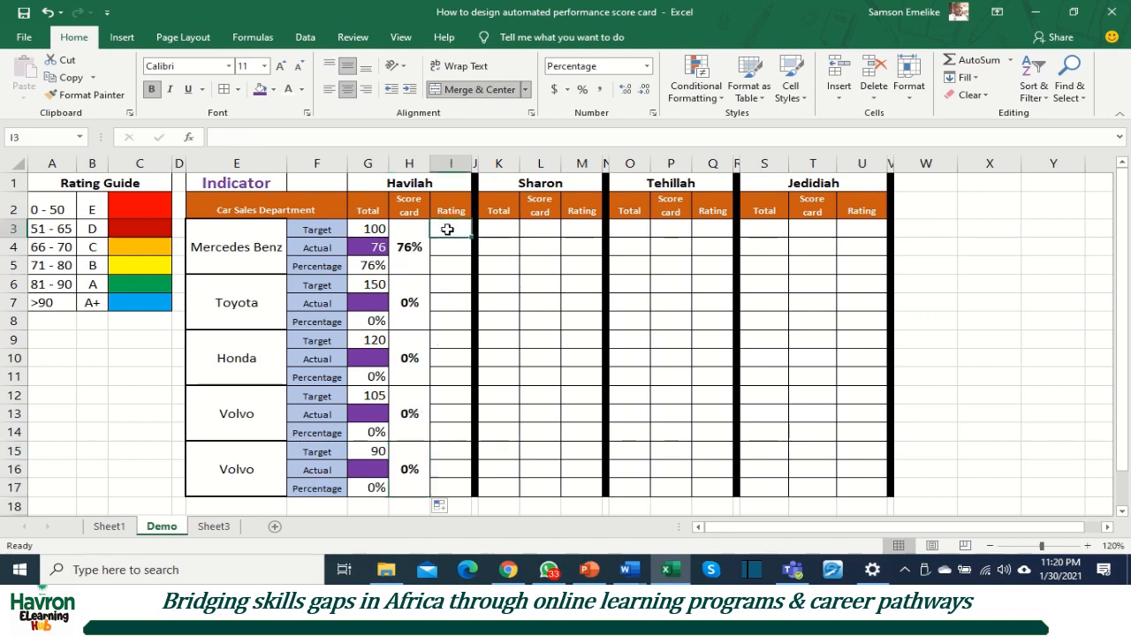
{"action": "left_click_drag", "start_coordinate": [447, 229], "coordinate": [449, 263]}
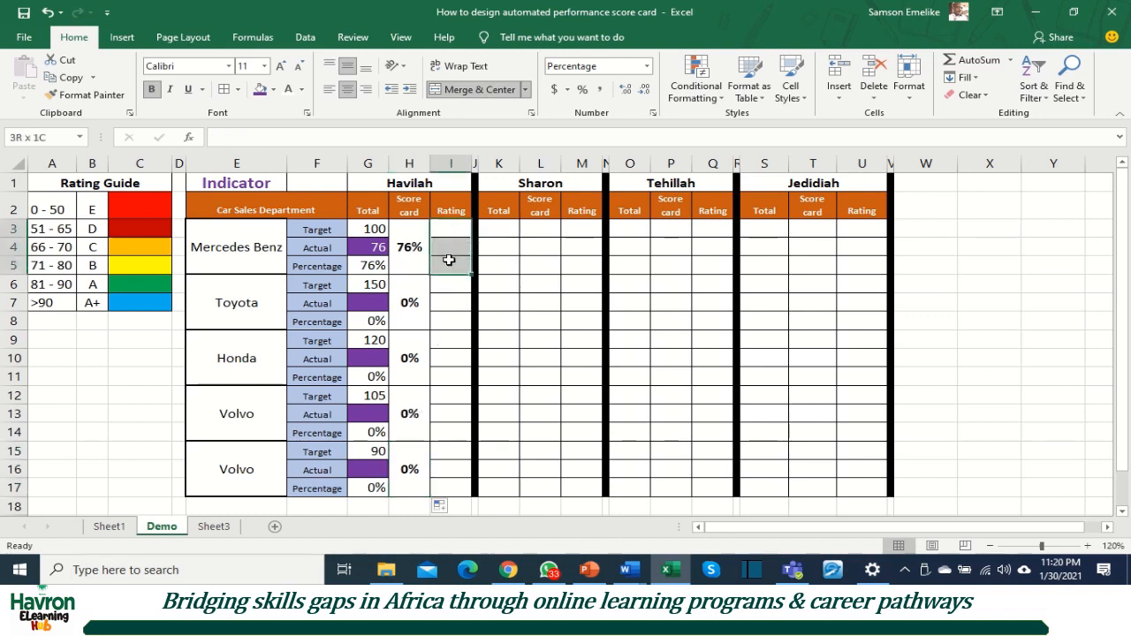
{"action": "left_click", "coordinate": [461, 92]}
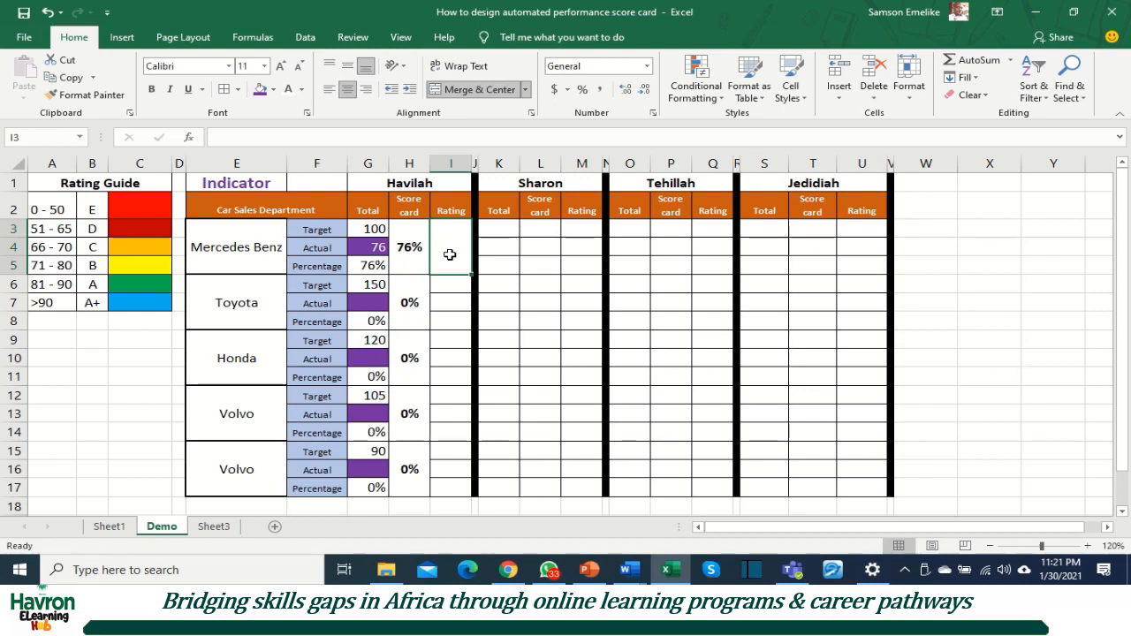
{"action": "type", "text": "="}
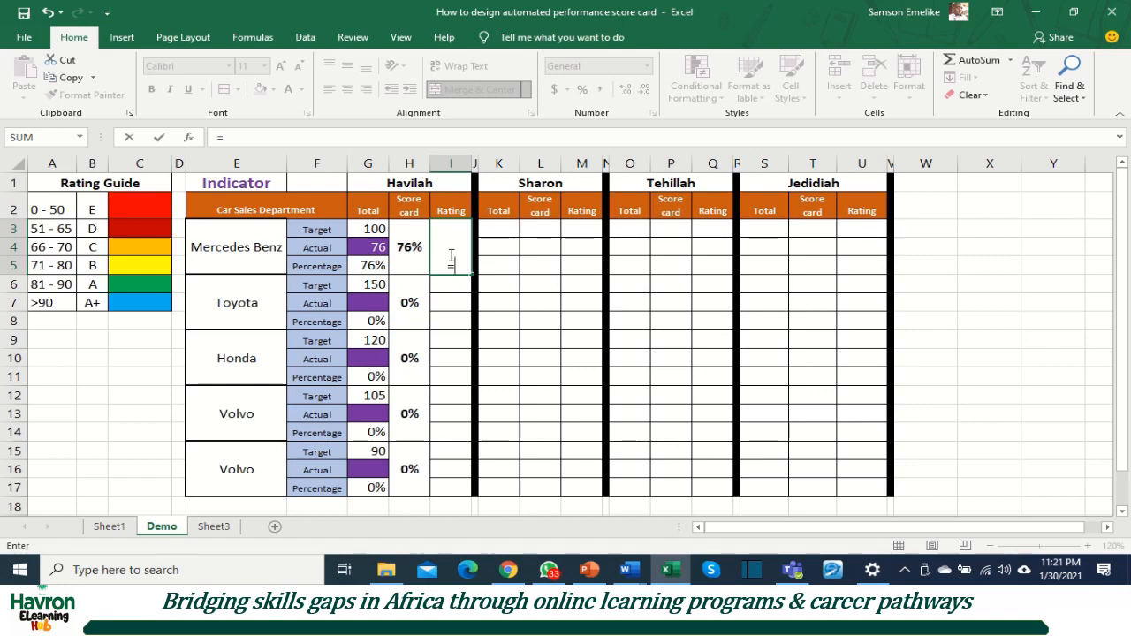
{"action": "type", "text": "If"}
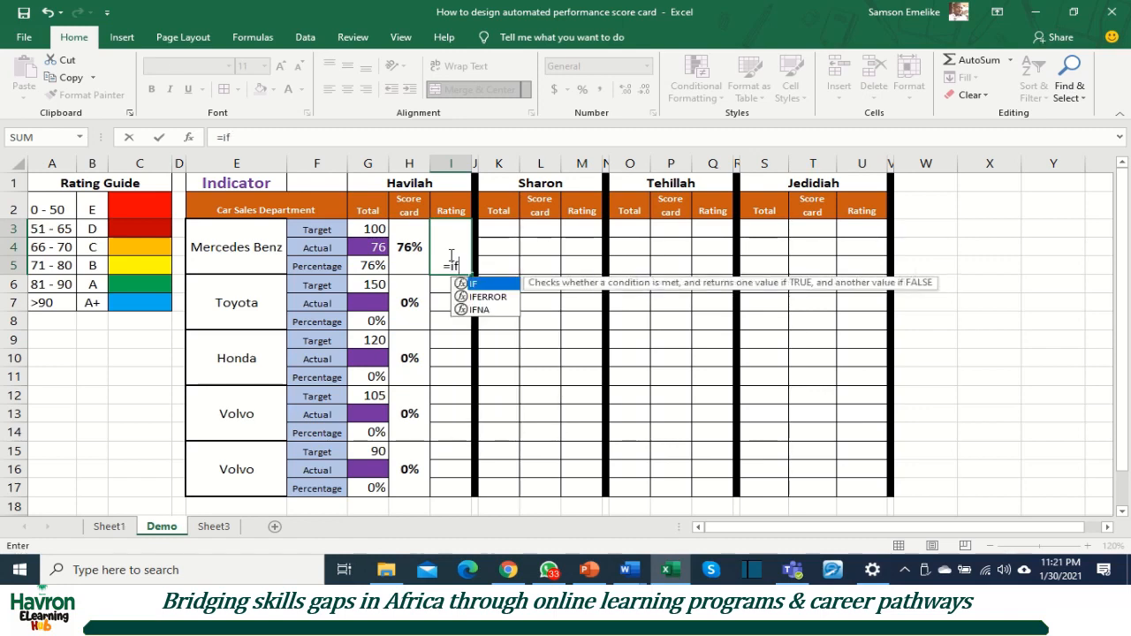
{"action": "type", "text": "("}
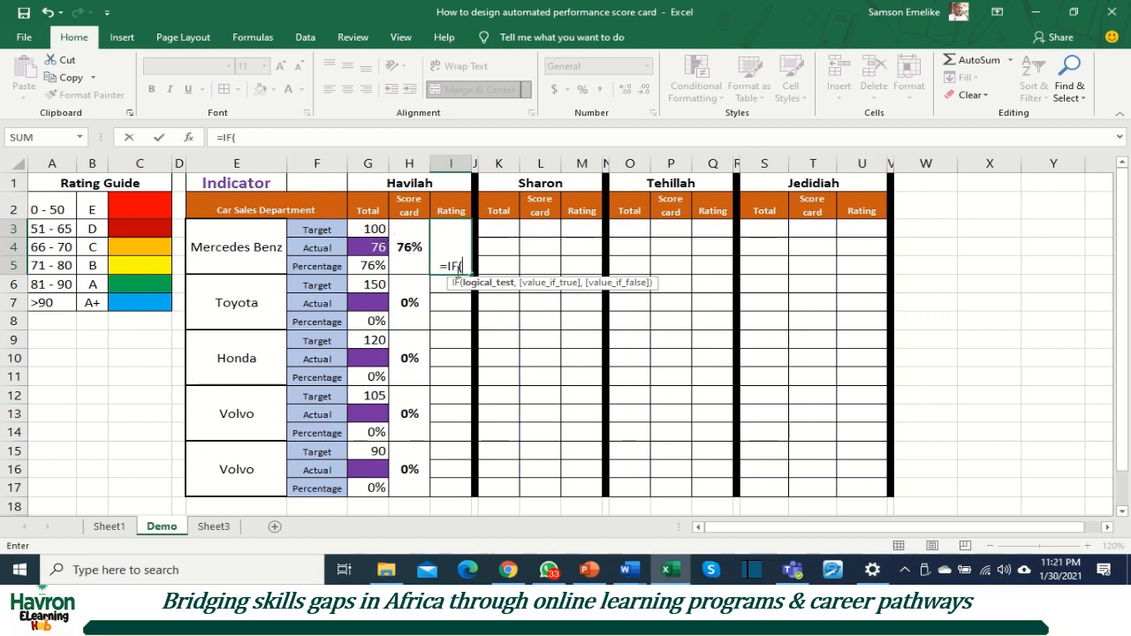
{"action": "left_click", "coordinate": [411, 250]}
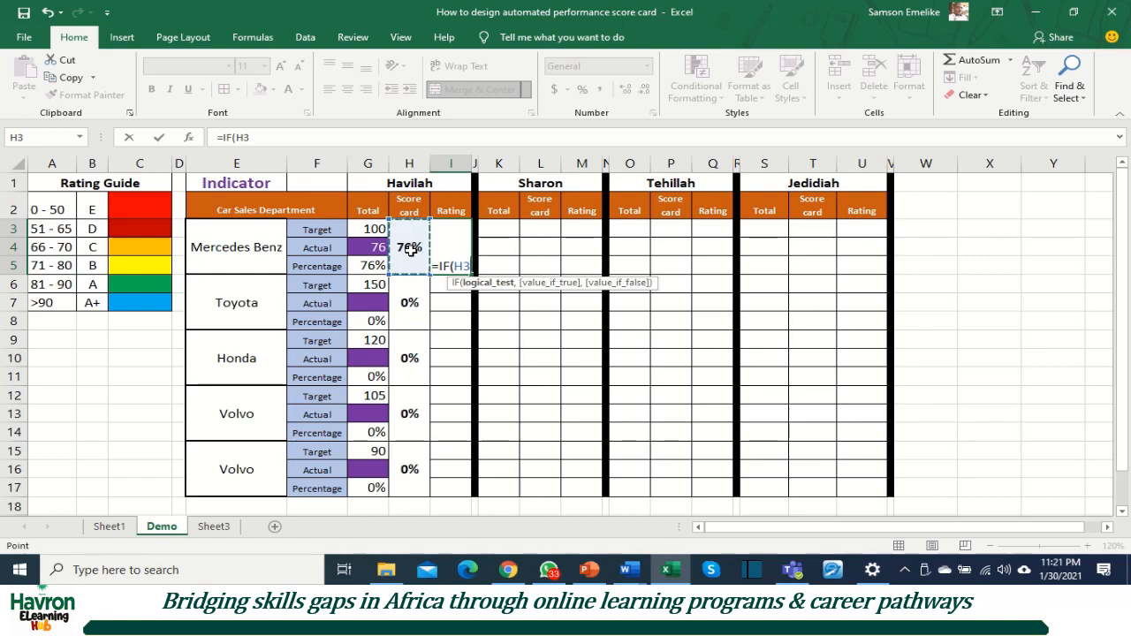
{"action": "type", "text": ">"}
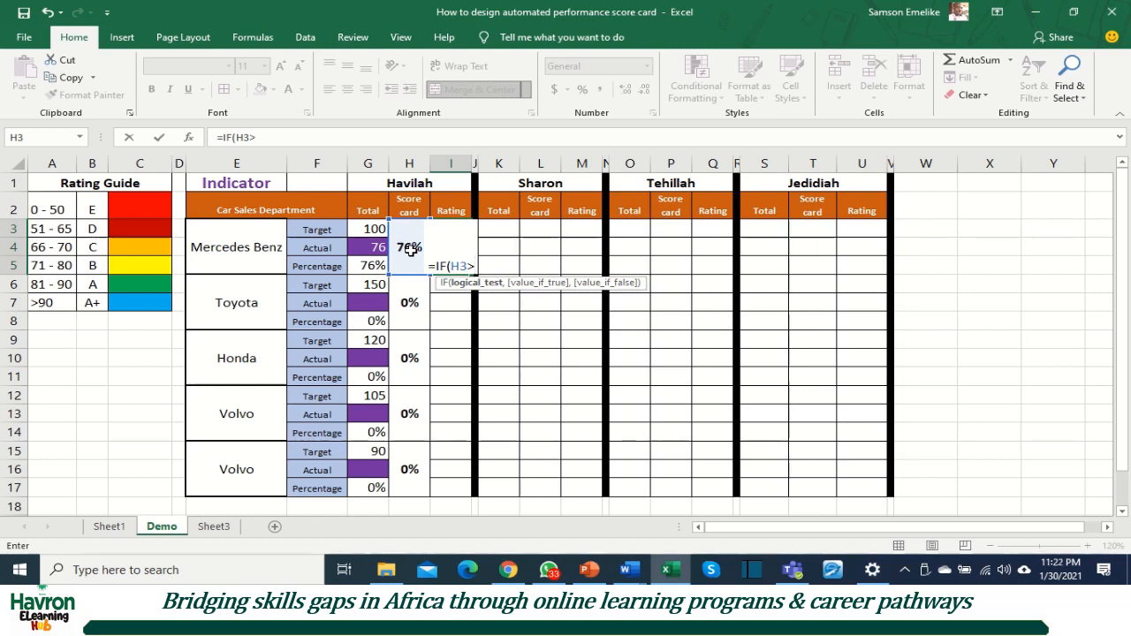
{"action": "type", "text": "0"}
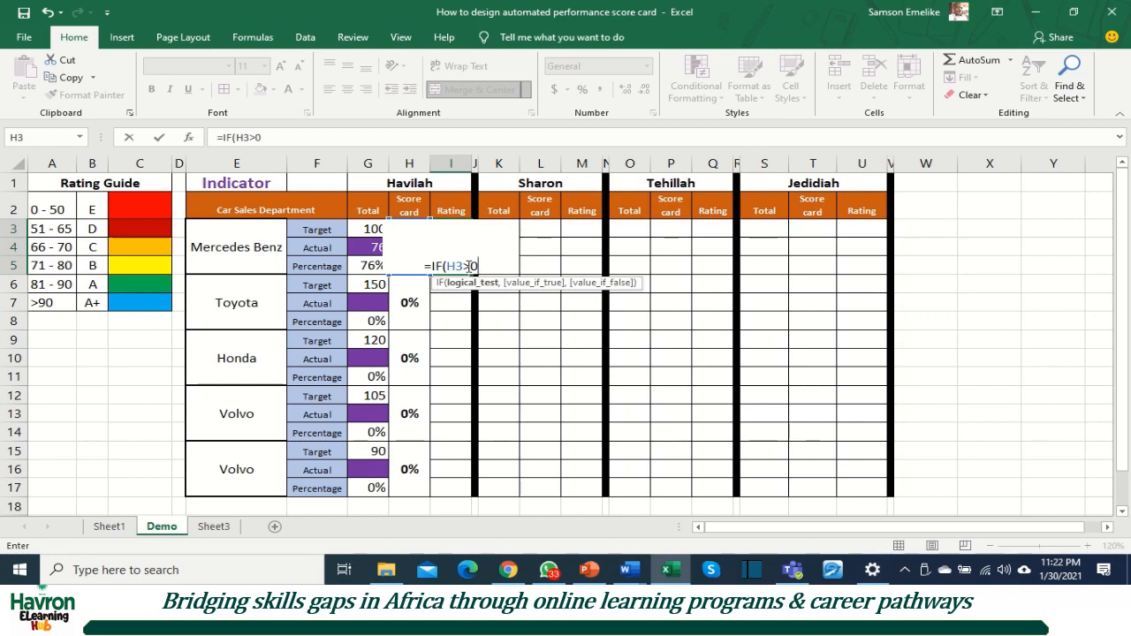
{"action": "key", "text": "BackSpace"}
{"action": "key", "text": "BackSpace"}
{"action": "key", "text": "BackSpace"}
{"action": "key", "text": "BackSpace"}
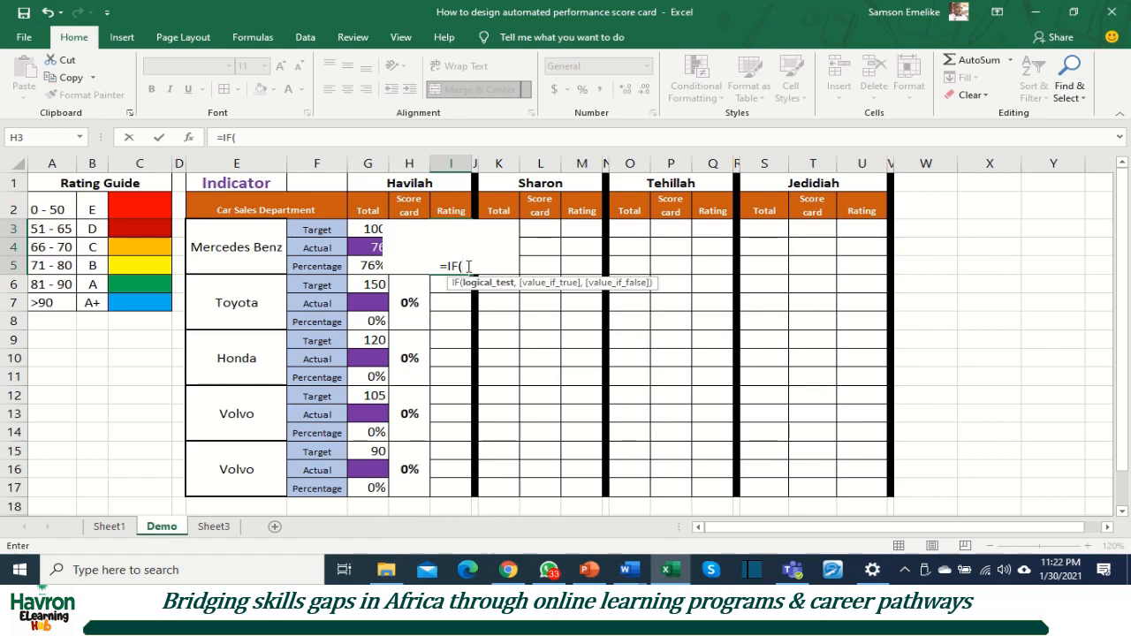
Step: Nest an AND test in the Mercedes Benz rating formula with H3>=0 as its first condition
{"action": "type", "text": "an"}
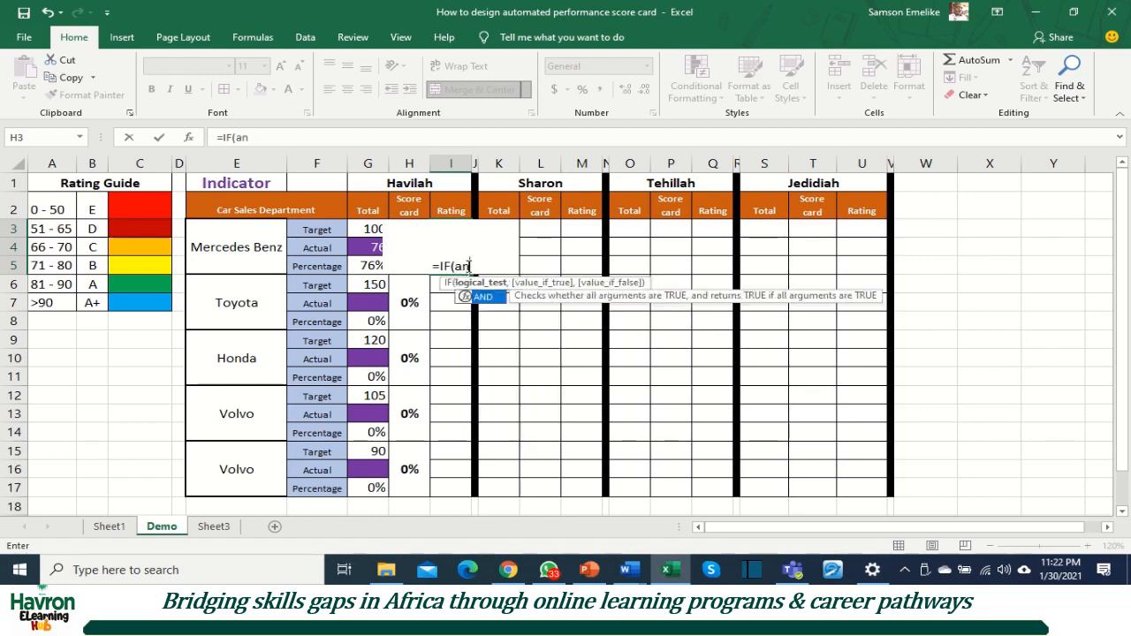
{"action": "key", "text": "Tab"}
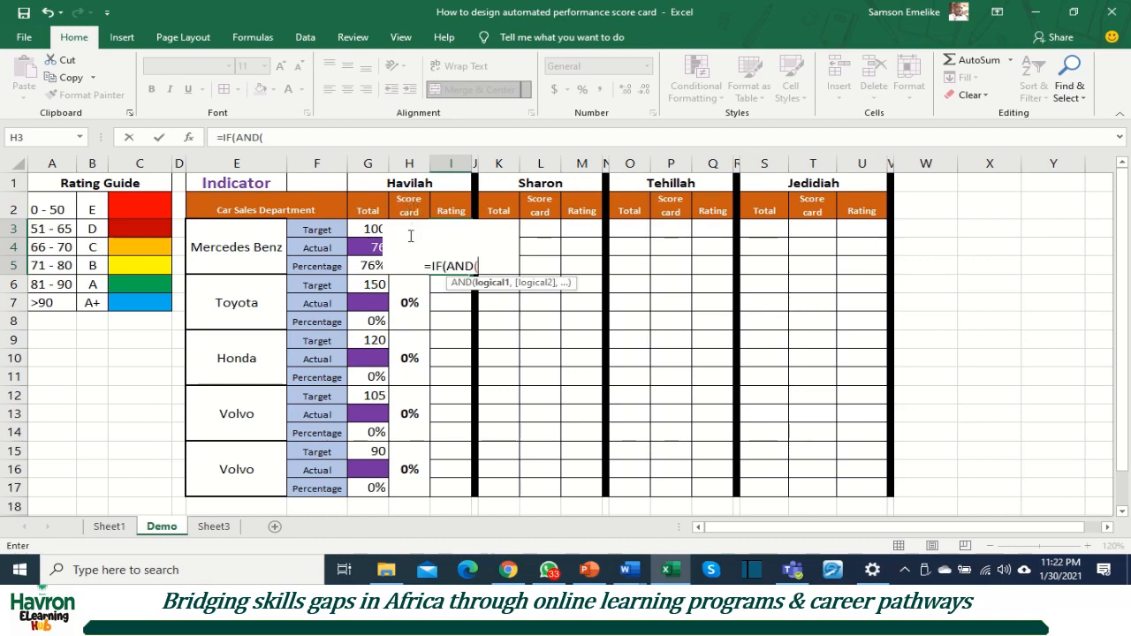
{"action": "left_click", "coordinate": [410, 287]}
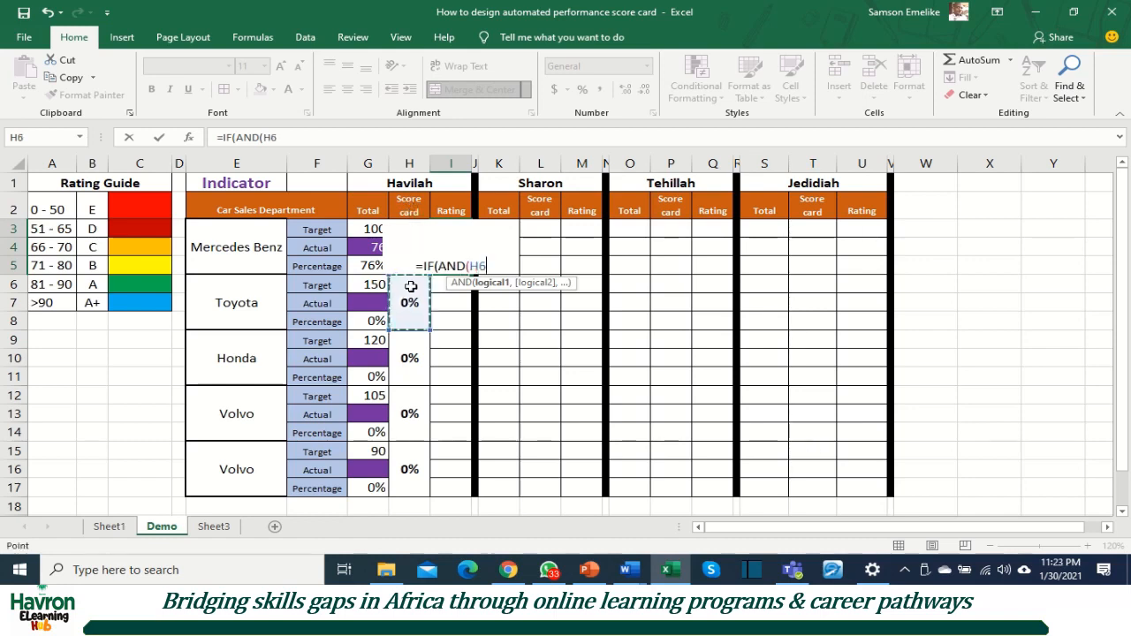
{"action": "key", "text": "Up"}
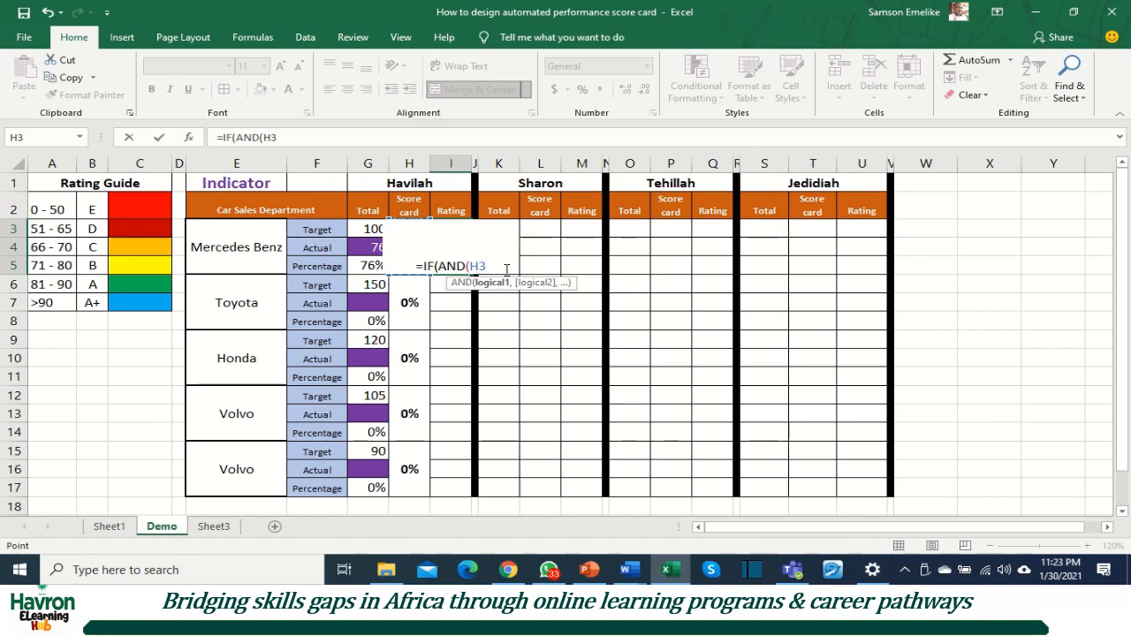
{"action": "type", "text": ">"}
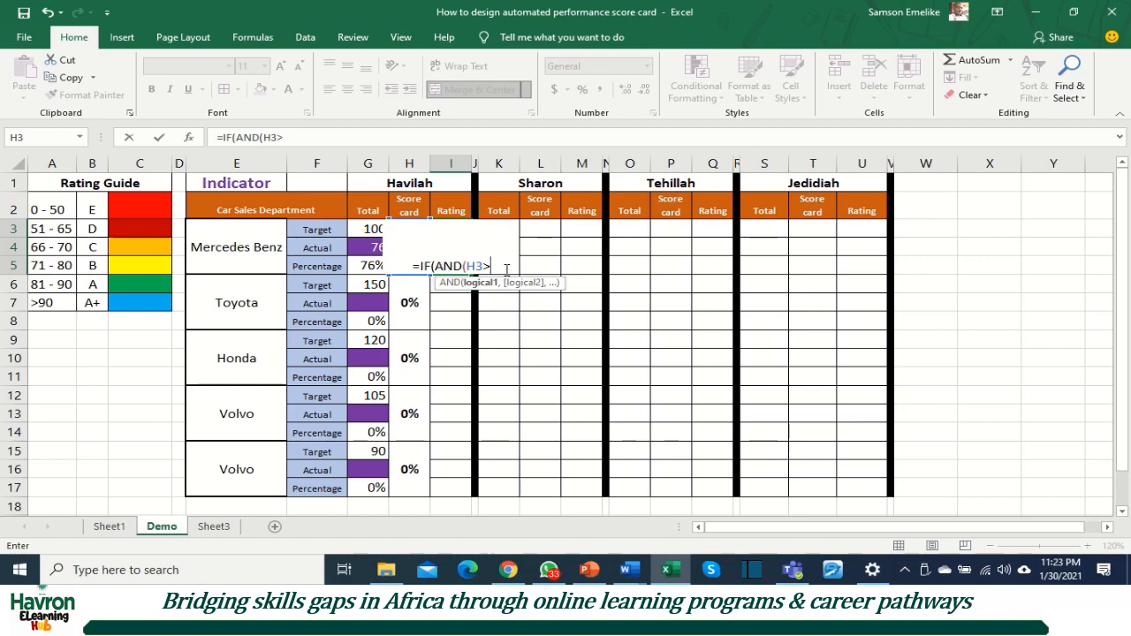
{"action": "type", "text": "=0"}
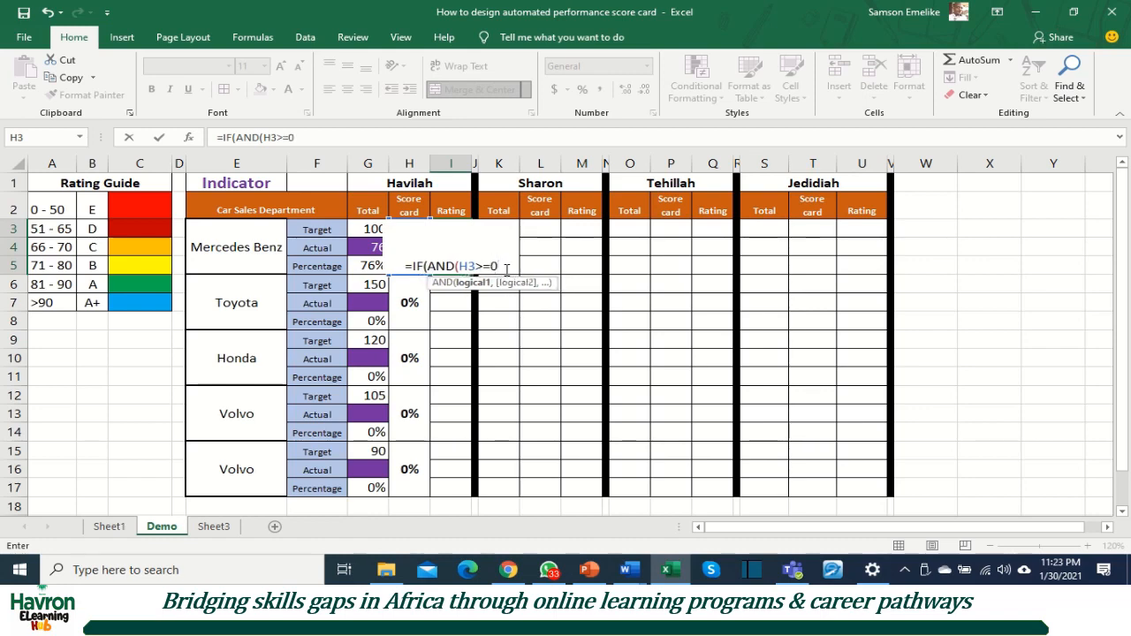
{"action": "type", "text": ","}
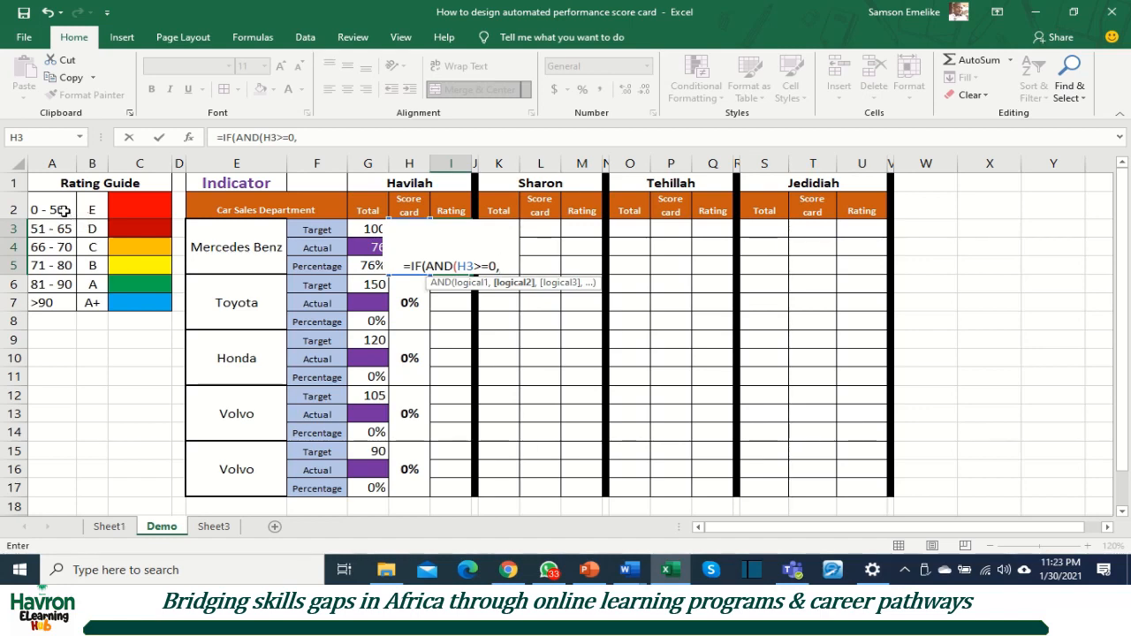
Step: Complete the AND test with the condition H3<=50 and return "E" when it is true
{"action": "type", "text": "h3"}
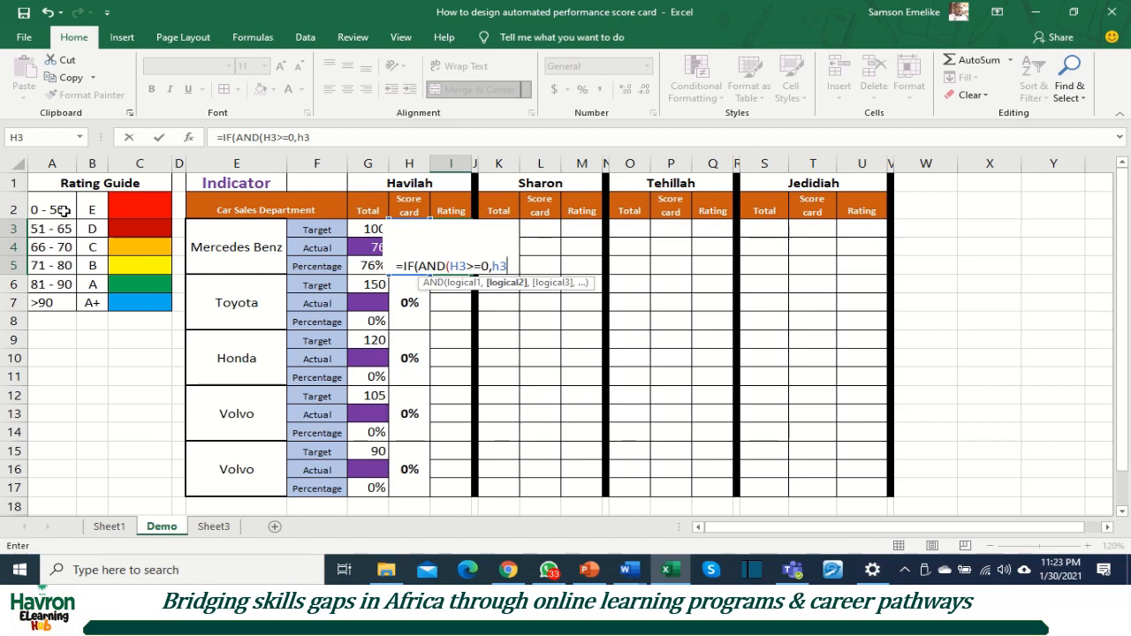
{"action": "type", "text": "<="}
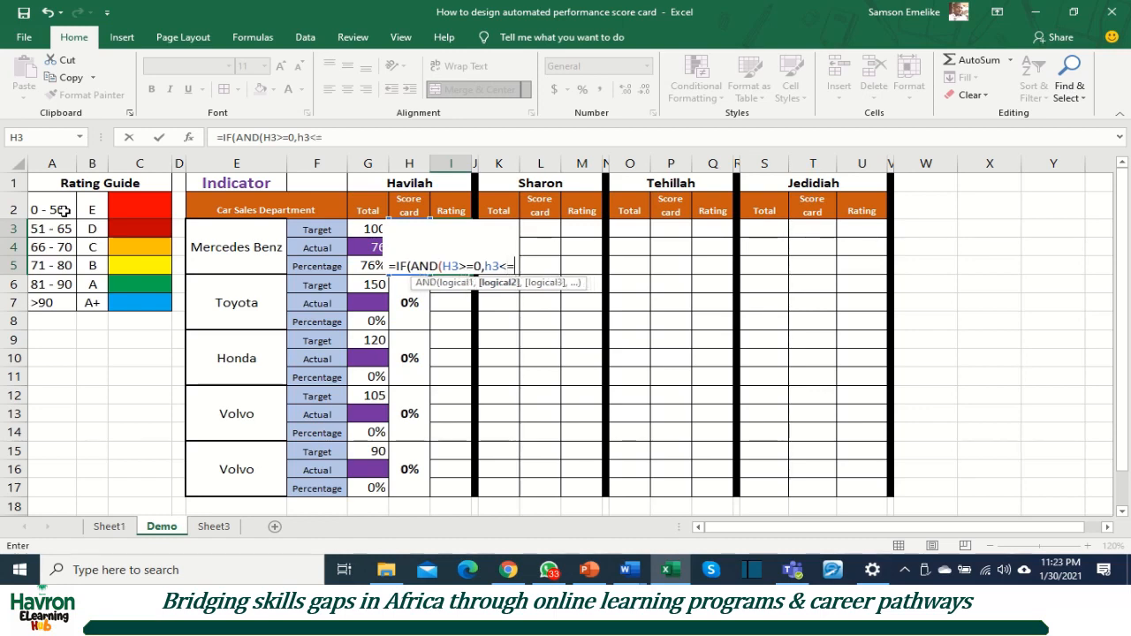
{"action": "type", "text": "50"}
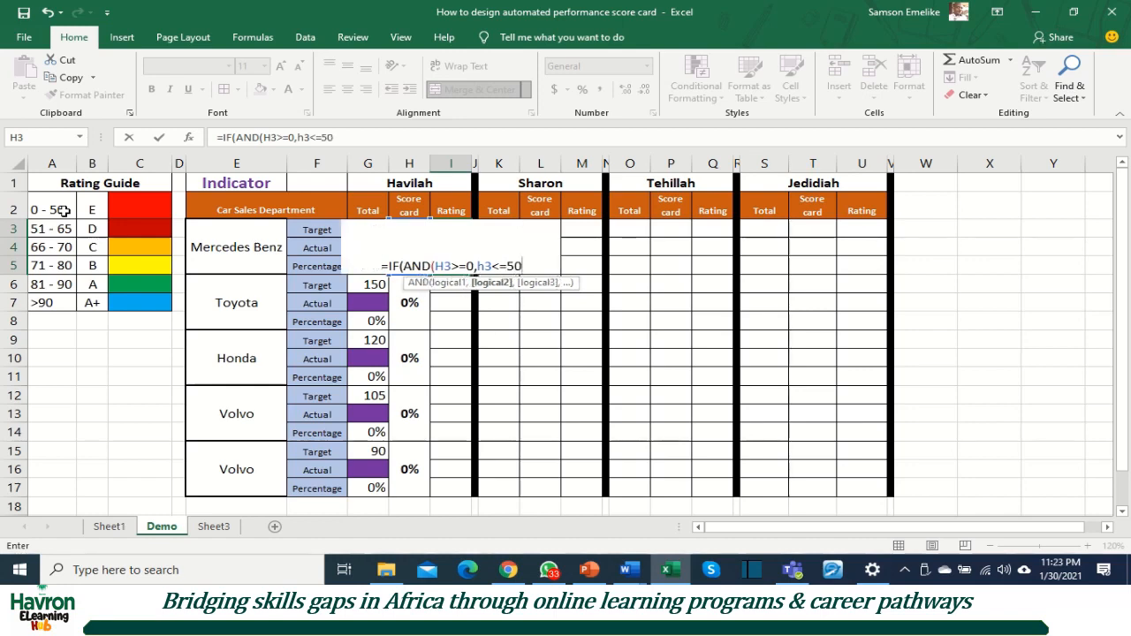
{"action": "type", "text": ")"}
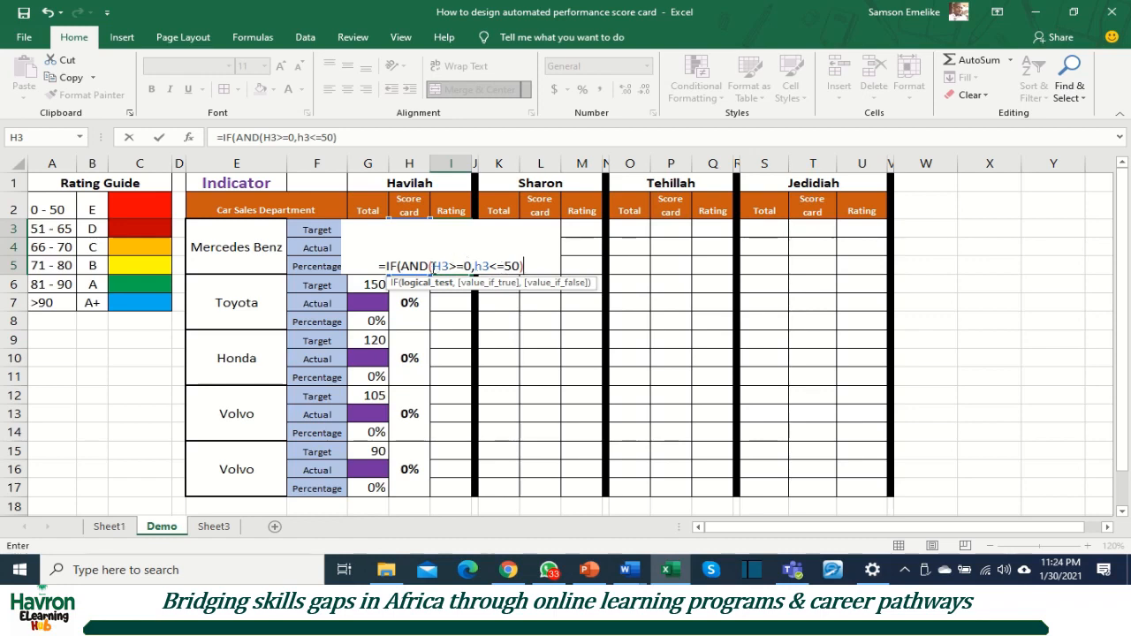
{"action": "type", "text": ","}
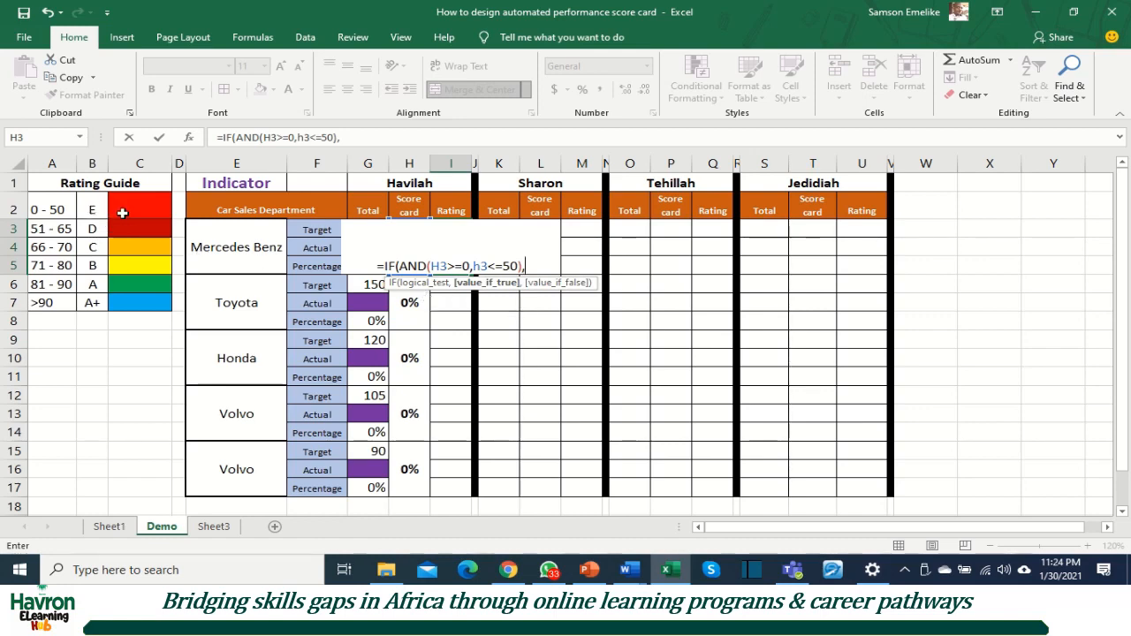
{"action": "type", "text": "\""}
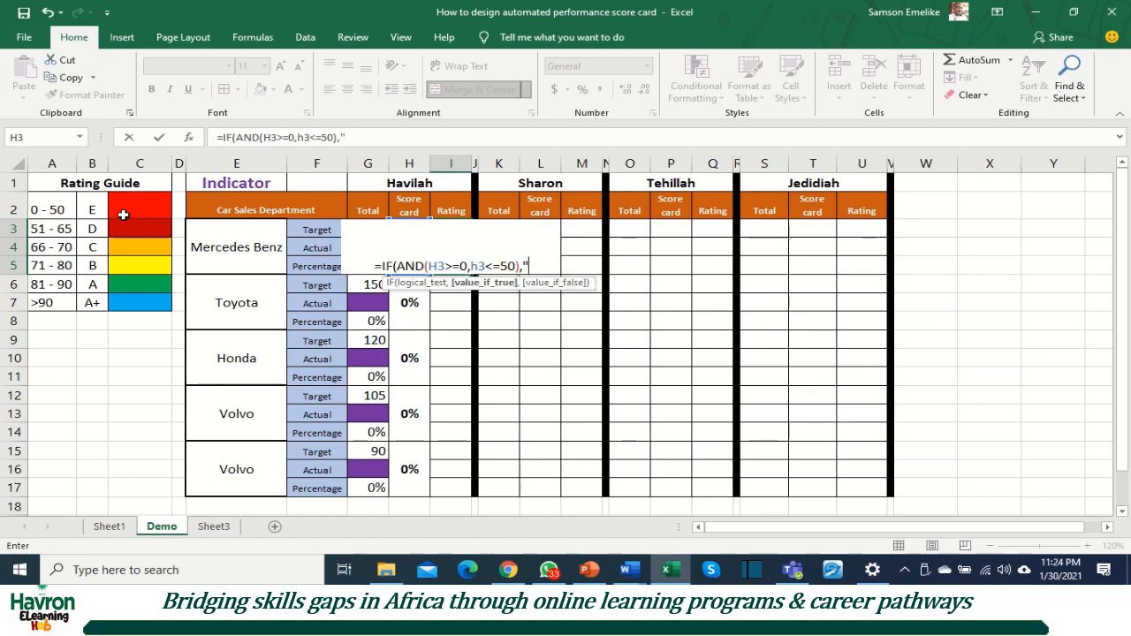
{"action": "type", "text": "E\""}
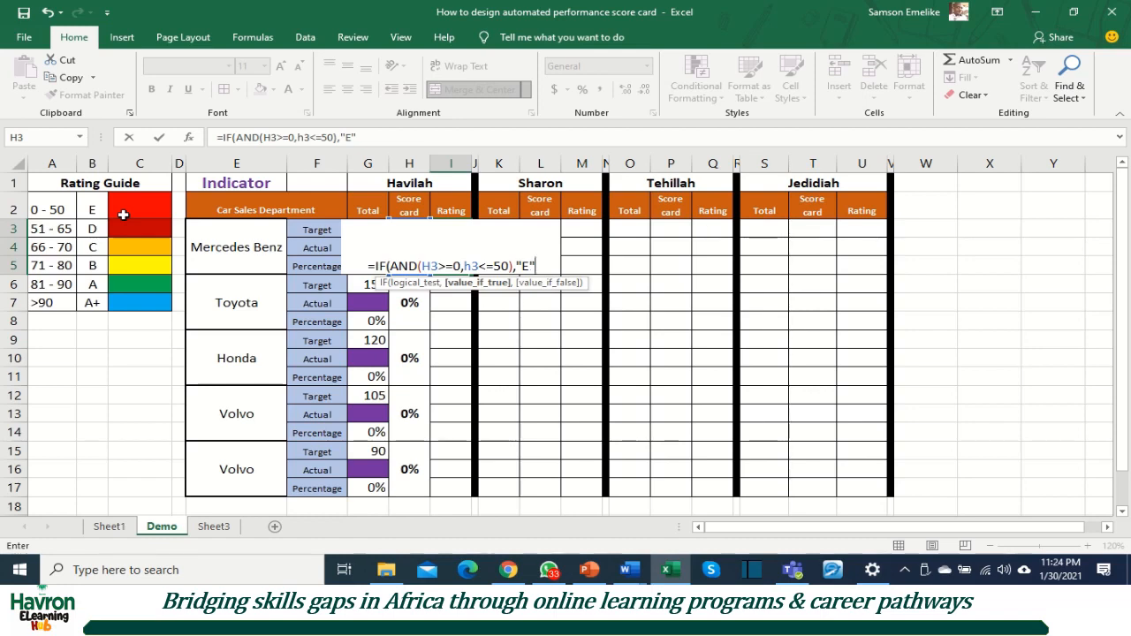
Step: Add a nested IF with an AND test as the value if false, with H3>50 as its first condition
{"action": "type", "text": ","}
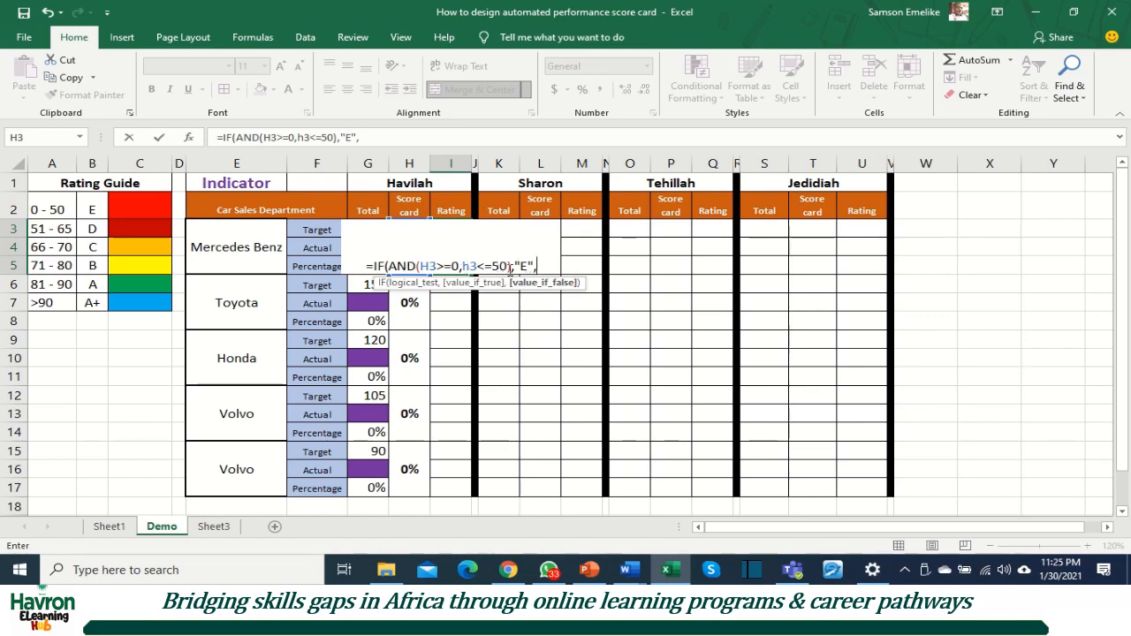
{"action": "type", "text": "i"}
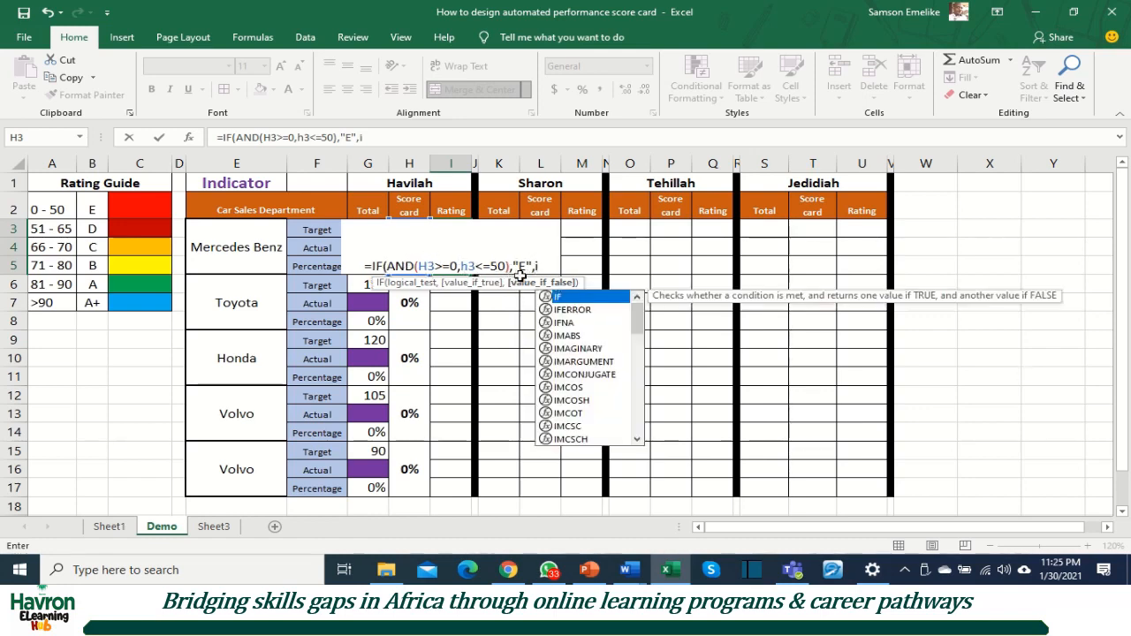
{"action": "type", "text": "f"}
{"action": "key", "text": "Tab"}
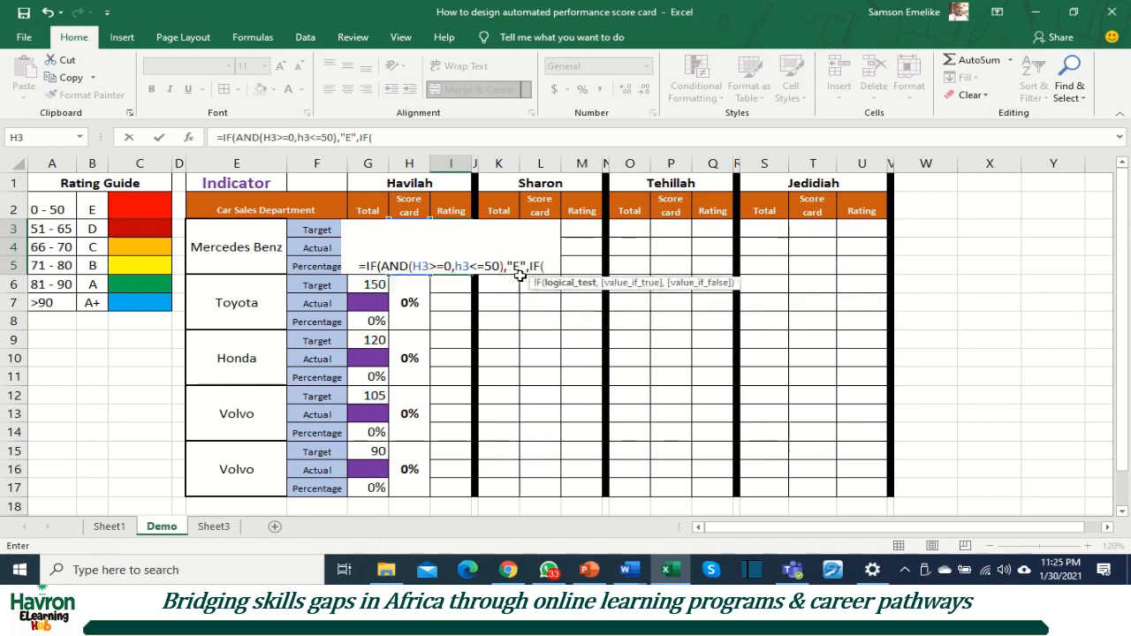
{"action": "type", "text": "and"}
{"action": "key", "text": "Tab"}
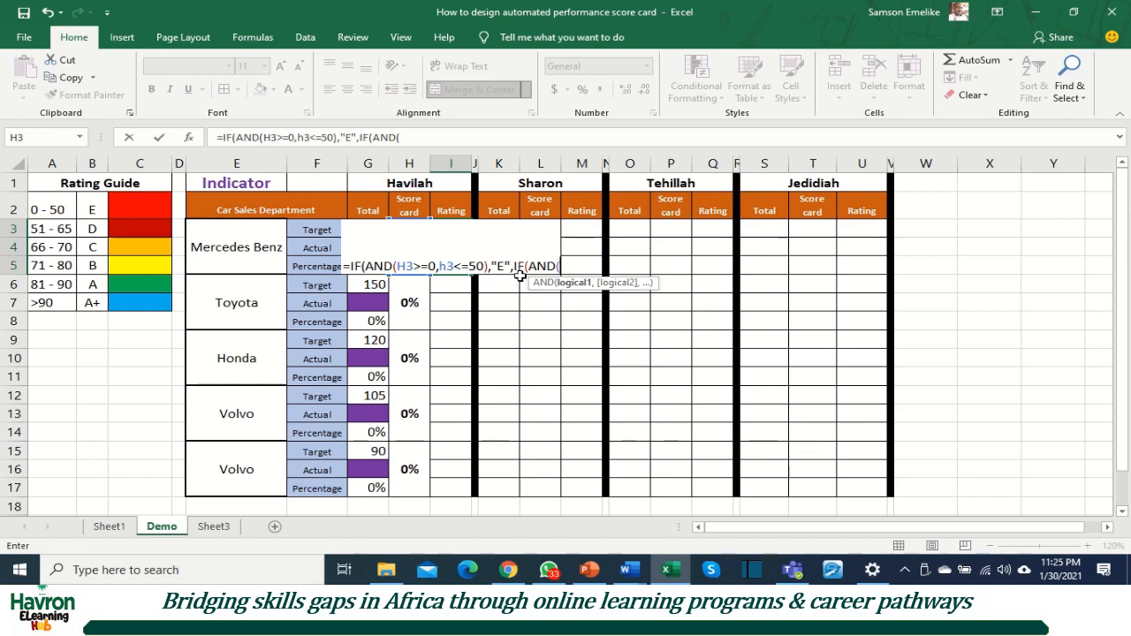
{"action": "type", "text": "h3"}
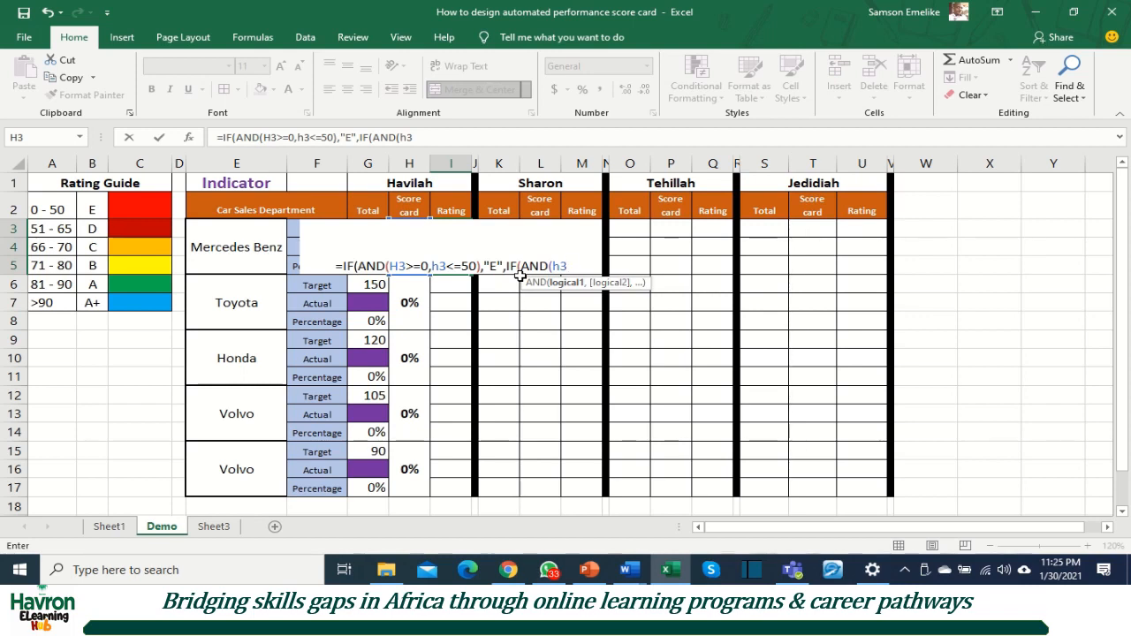
{"action": "type", "text": ">"}
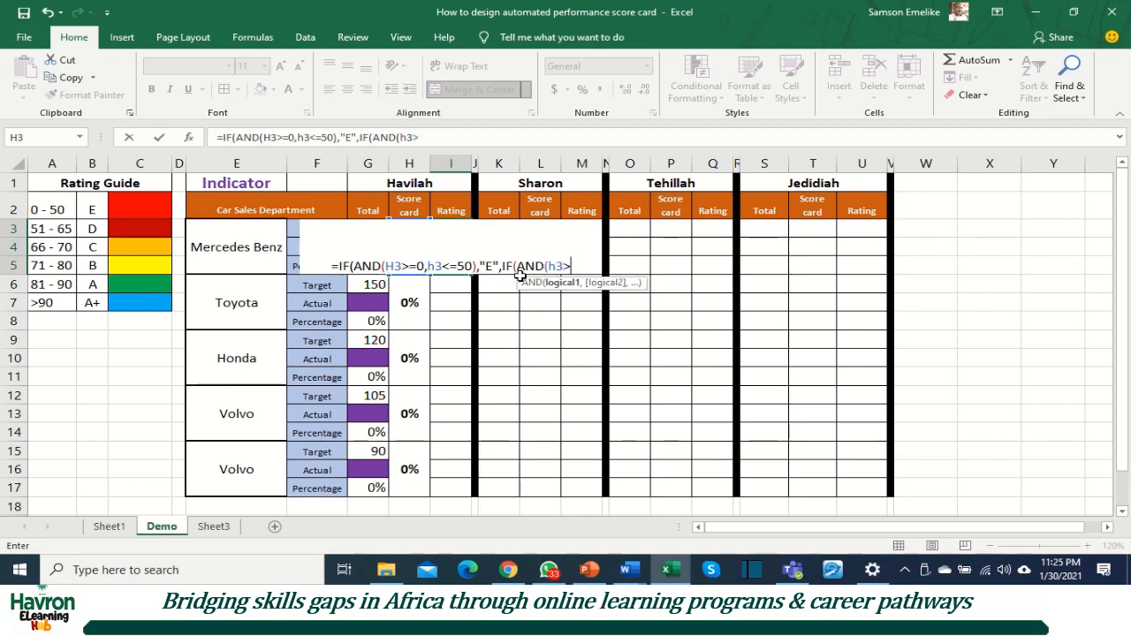
{"action": "type", "text": "="}
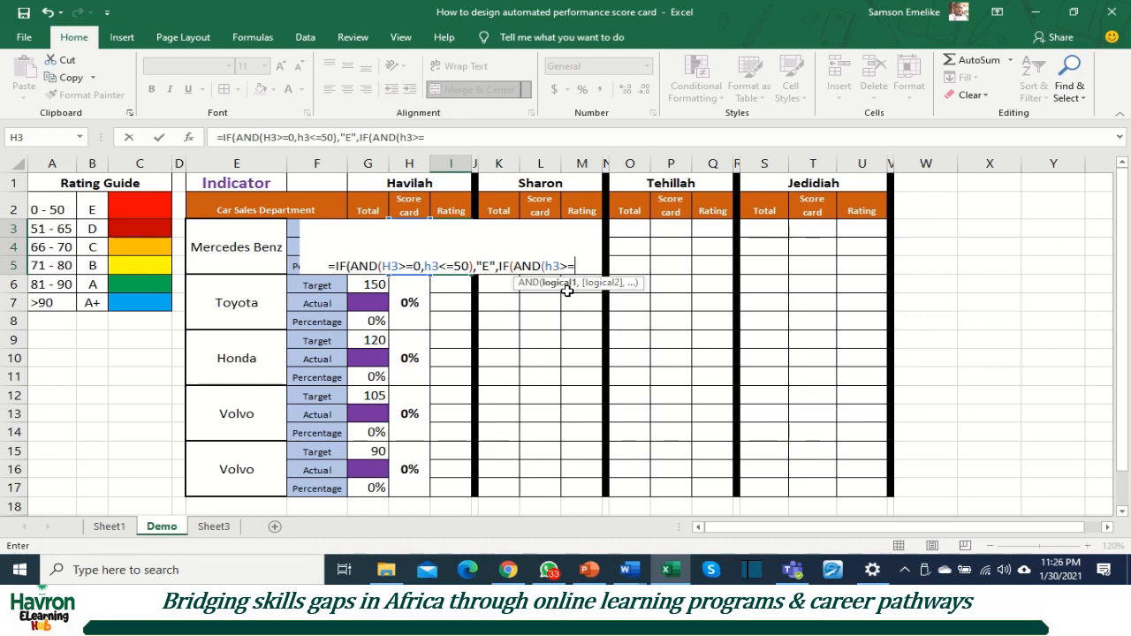
{"action": "key", "text": "BackSpace"}
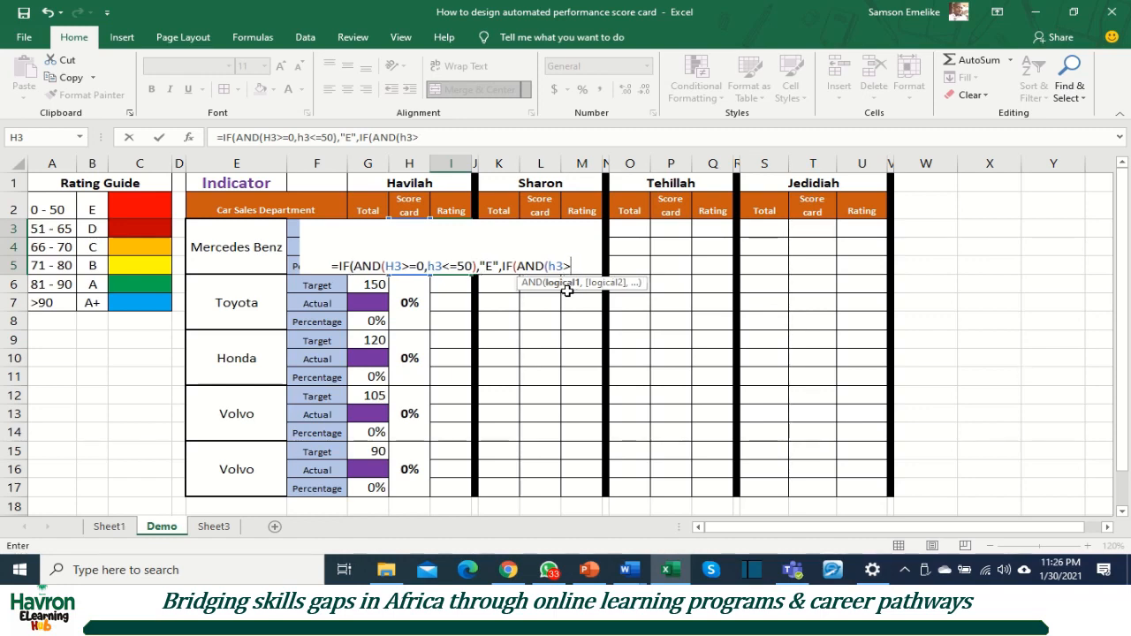
{"action": "type", "text": "50"}
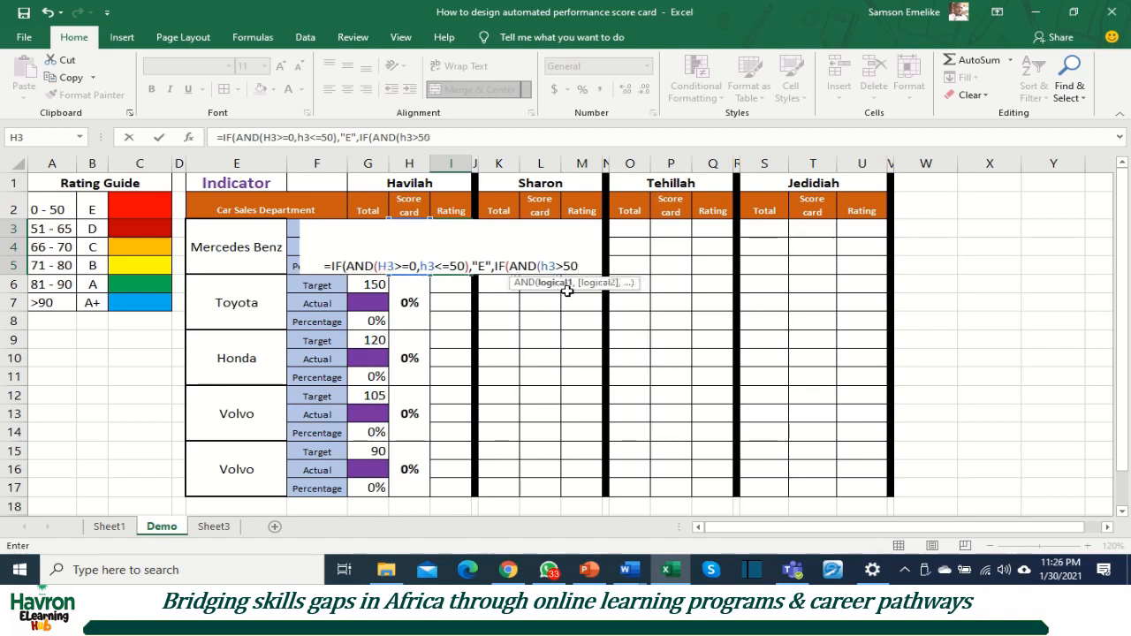
{"action": "type", "text": ","}
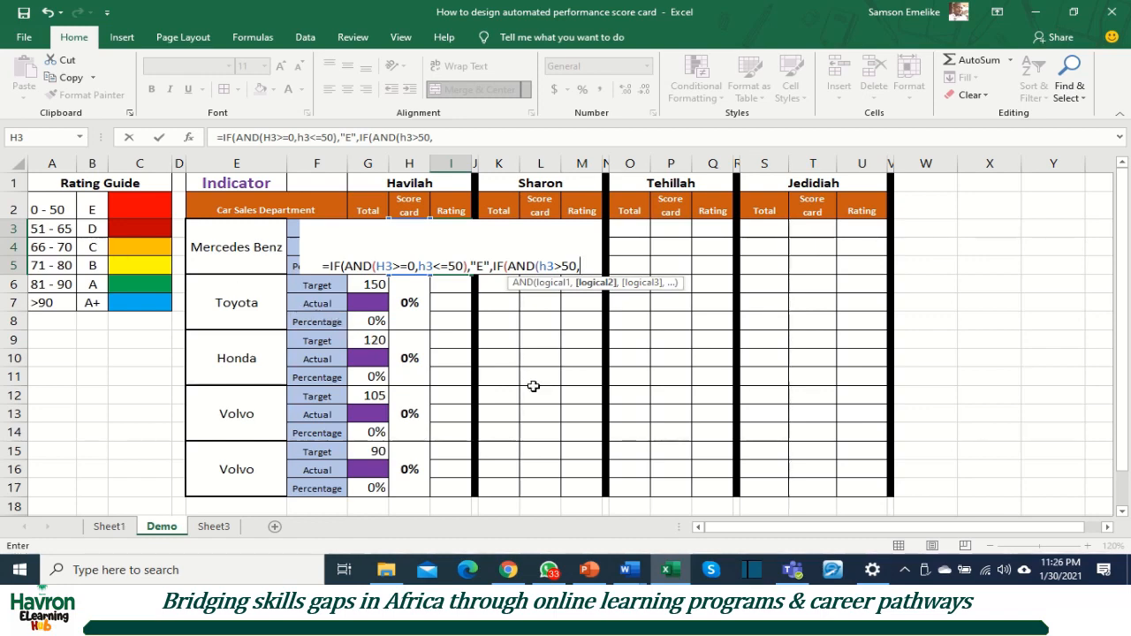
Step: Complete the second AND test with the condition H3<=65 and return "D" when it is true
{"action": "type", "text": "h3"}
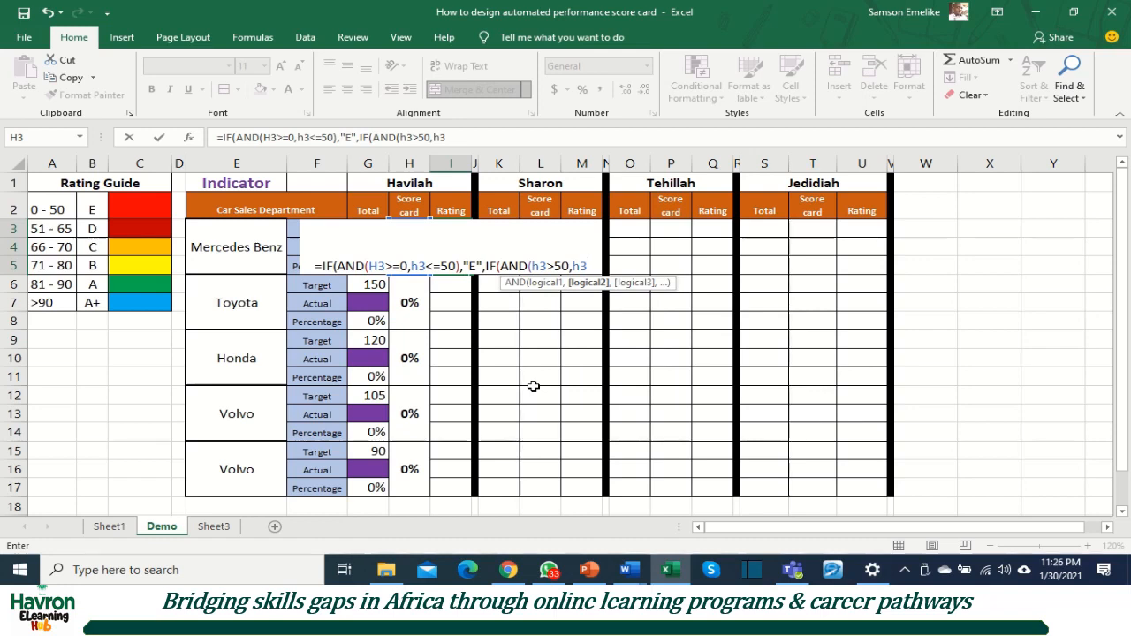
{"action": "type", "text": "<"}
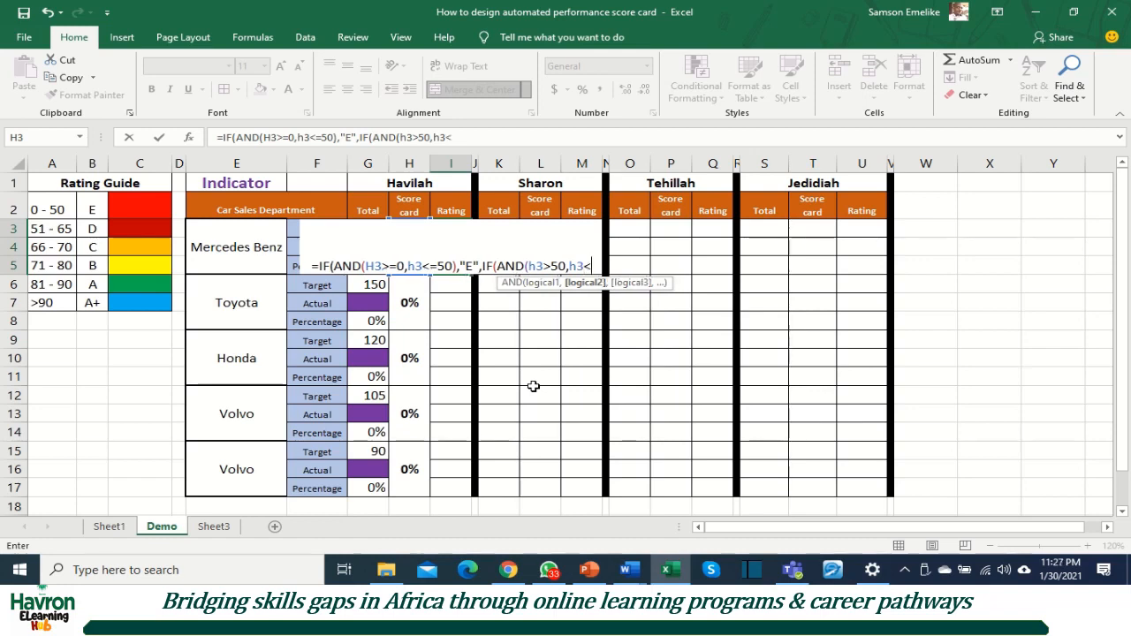
{"action": "type", "text": "="}
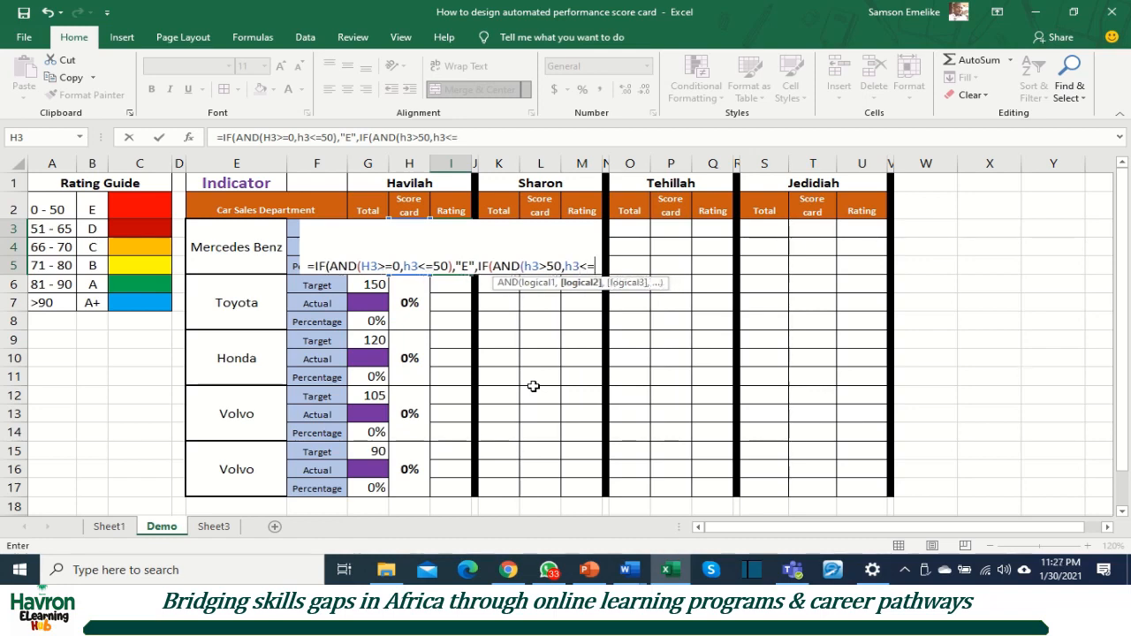
{"action": "type", "text": "65)"}
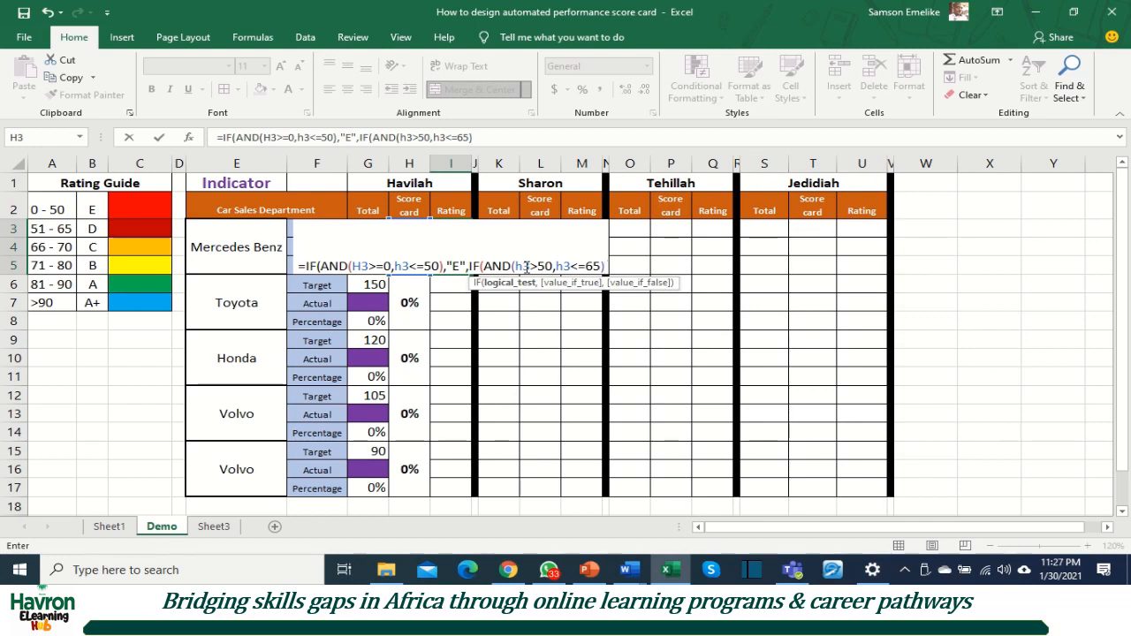
{"action": "type", "text": ","}
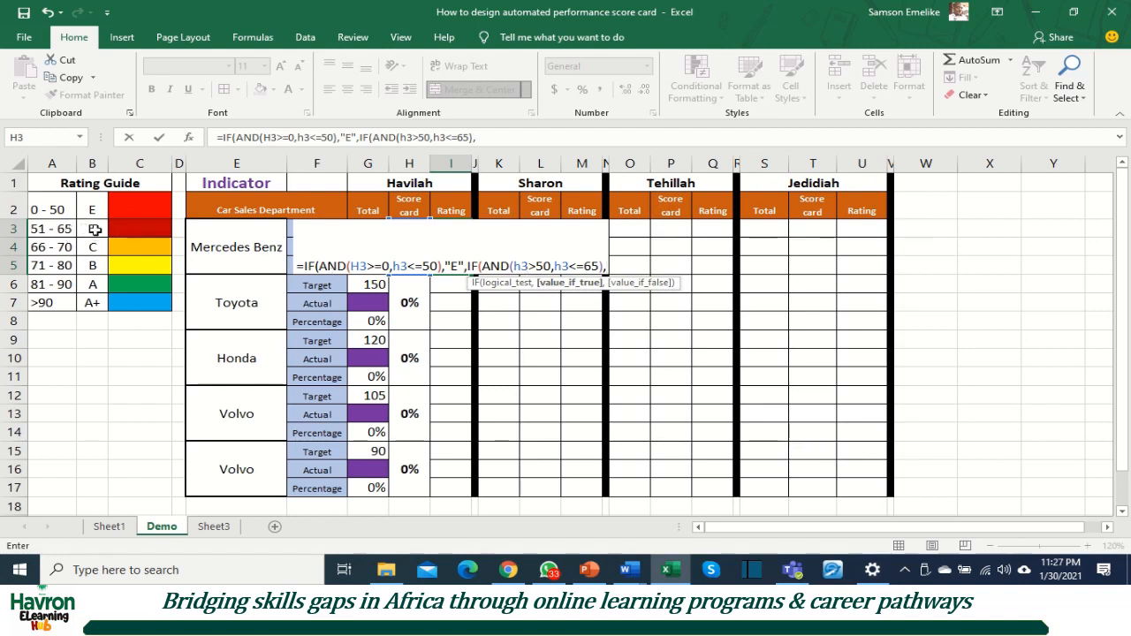
{"action": "type", "text": "\""}
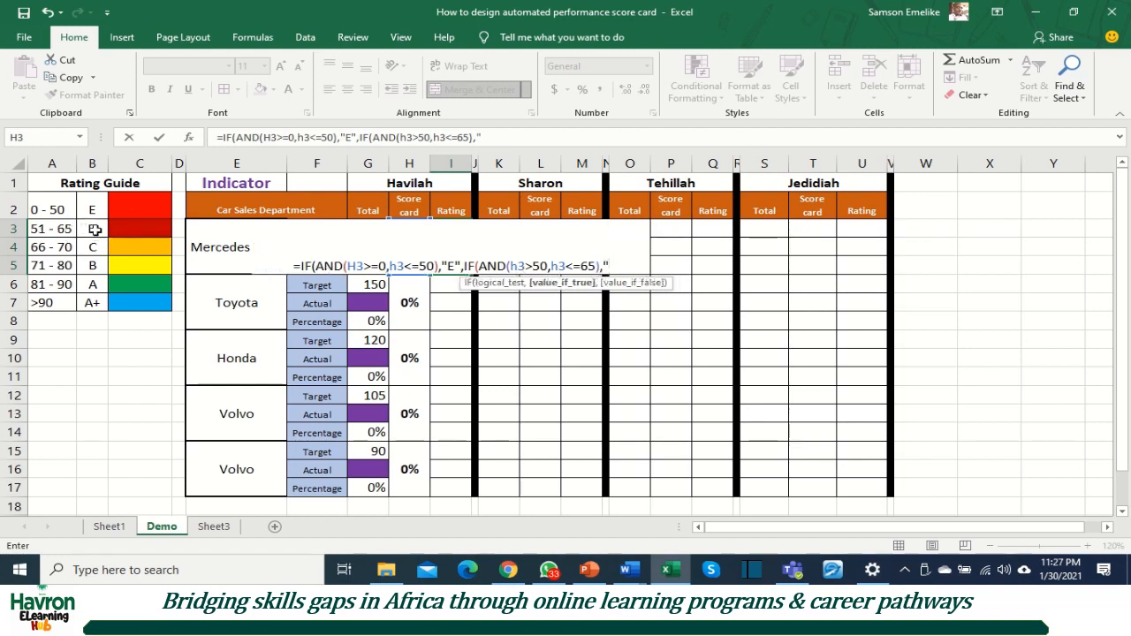
{"action": "type", "text": "D\""}
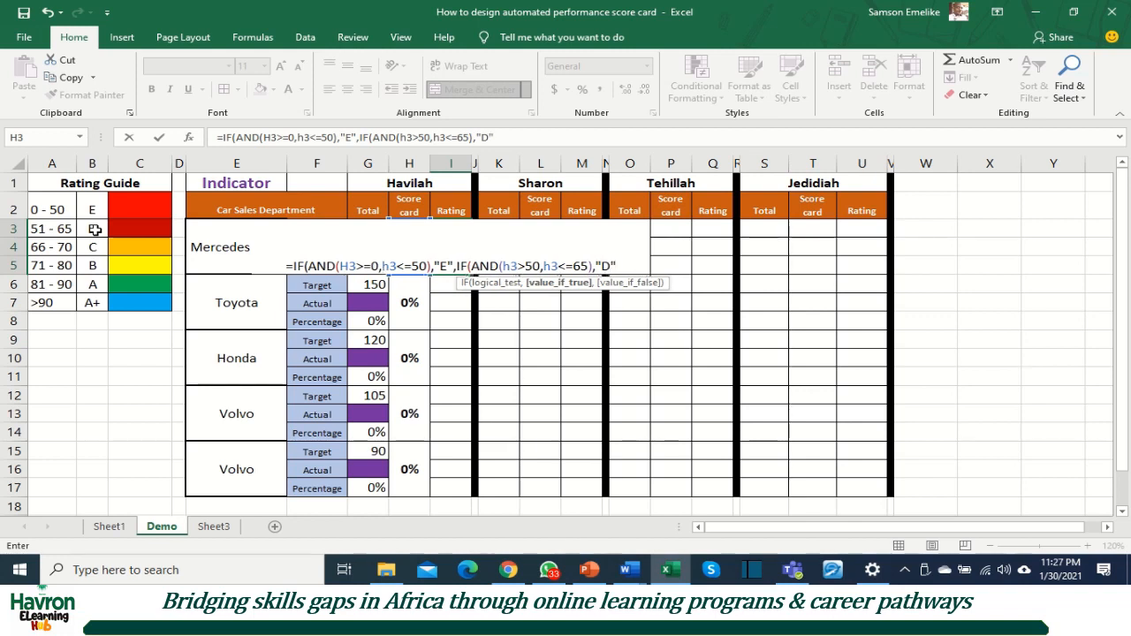
{"action": "type", "text": ","}
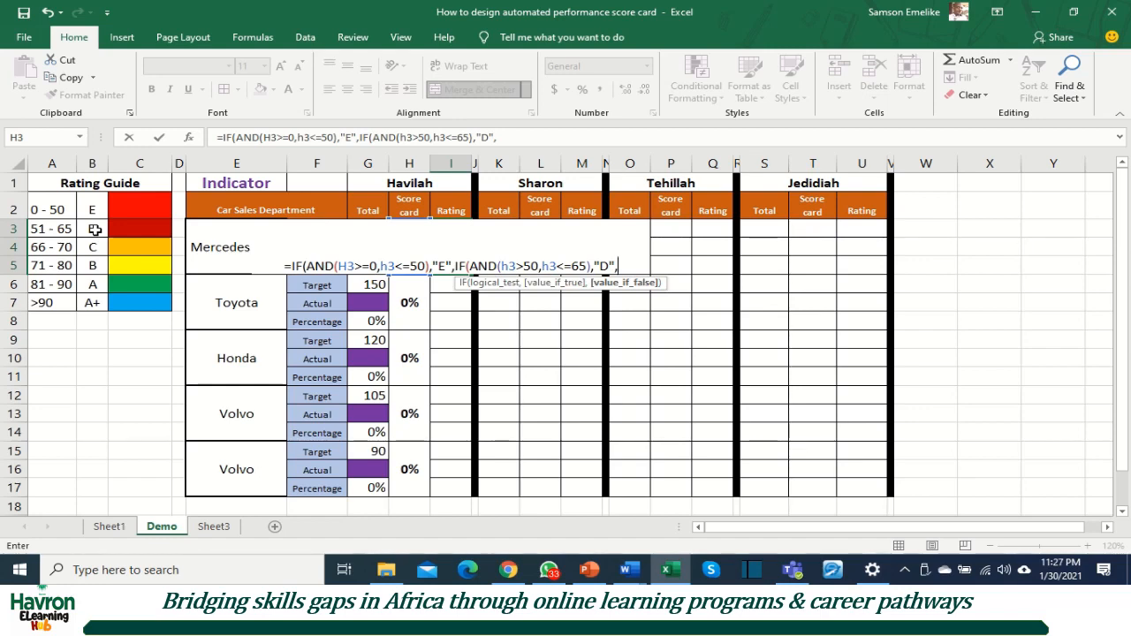
Step: Add a third nested IF with an AND test as the value if false, with H3>65 as its first condition
{"action": "type", "text": "IF("}
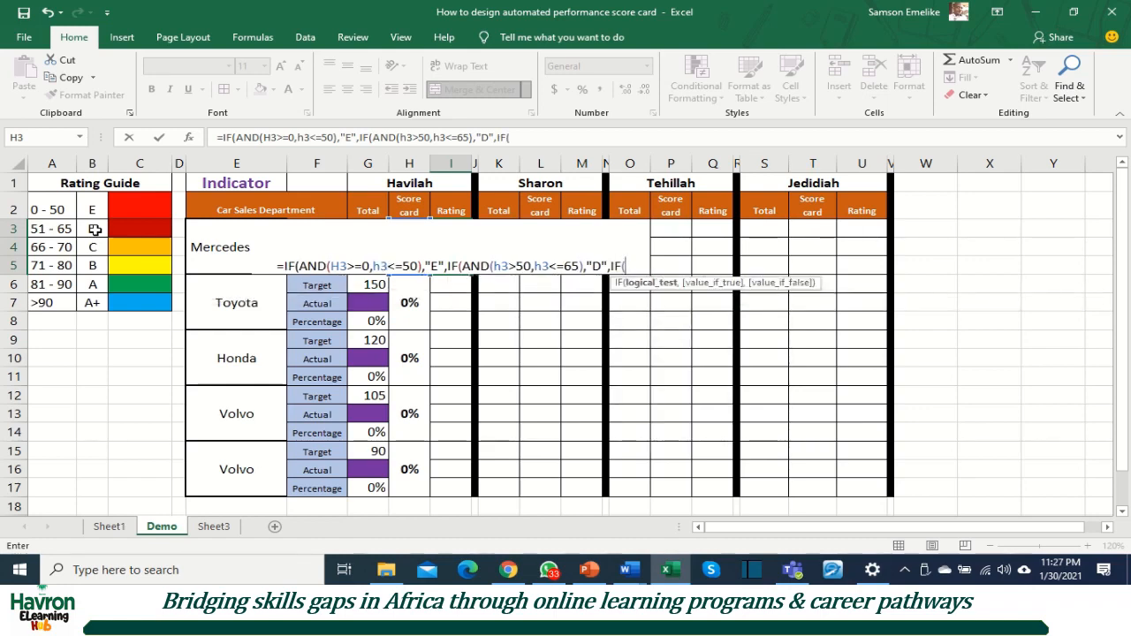
{"action": "type", "text": "An"}
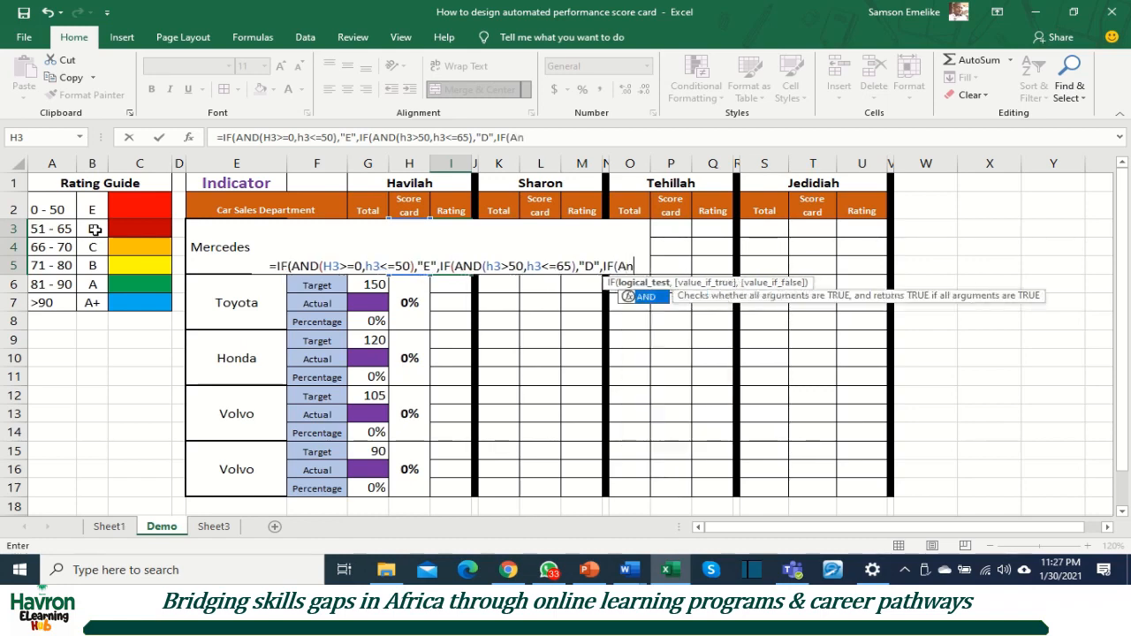
{"action": "key", "text": "Tab"}
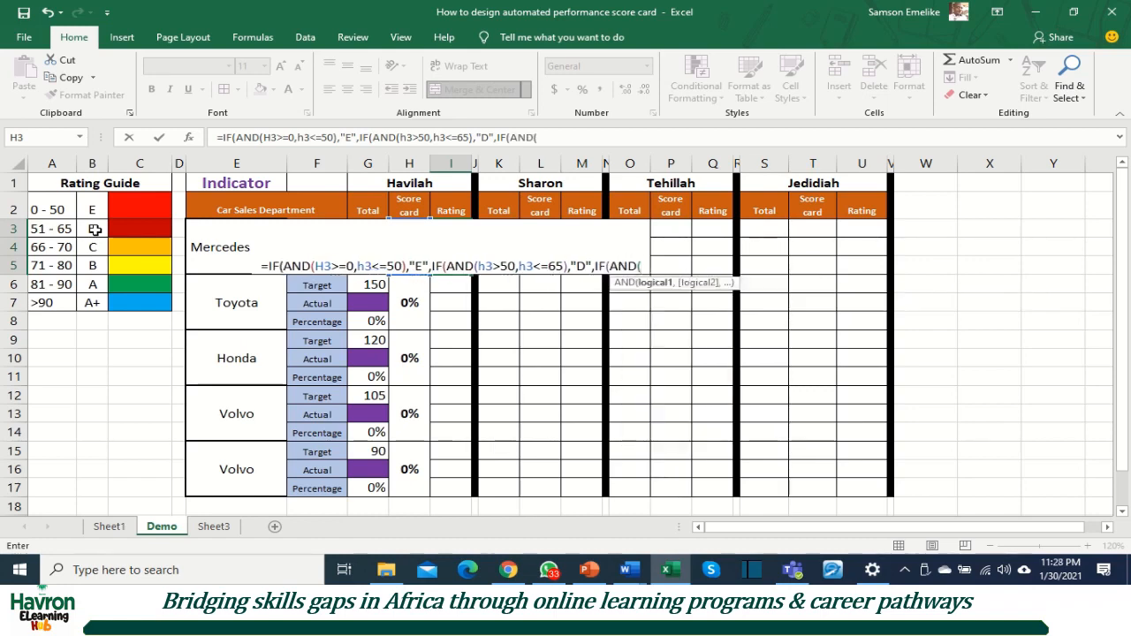
{"action": "type", "text": "h"}
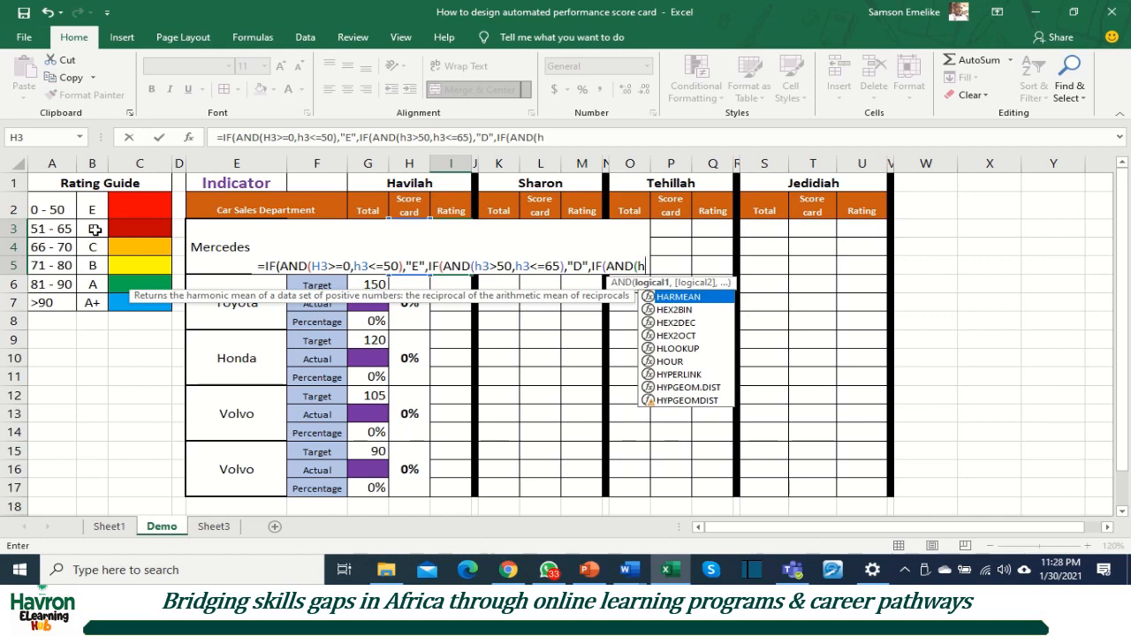
{"action": "type", "text": "3"}
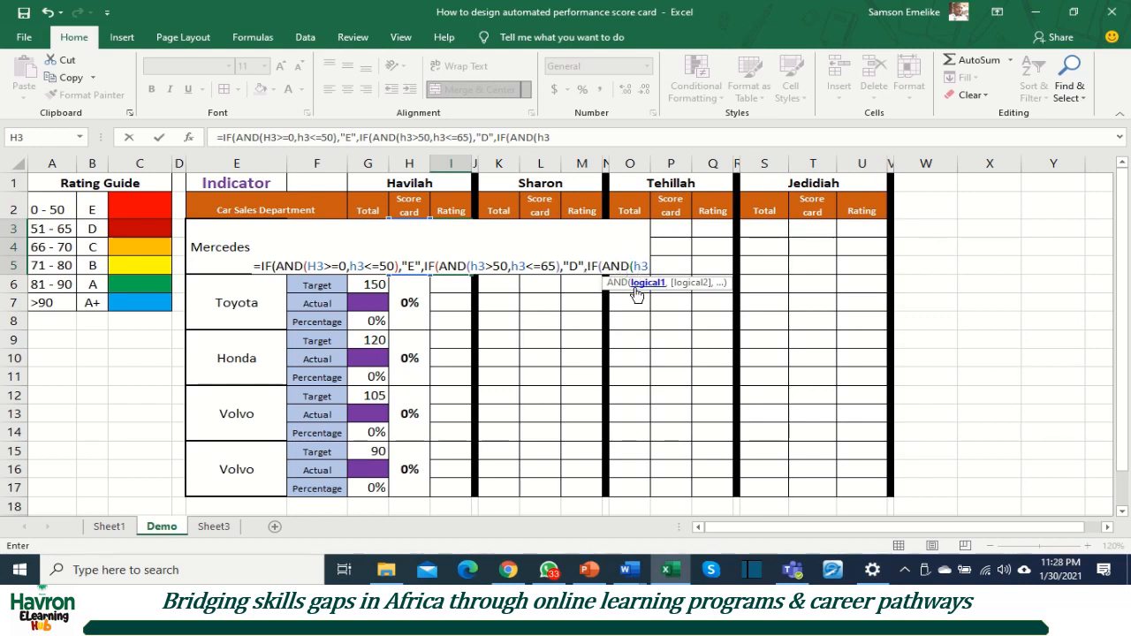
{"action": "type", "text": ">"}
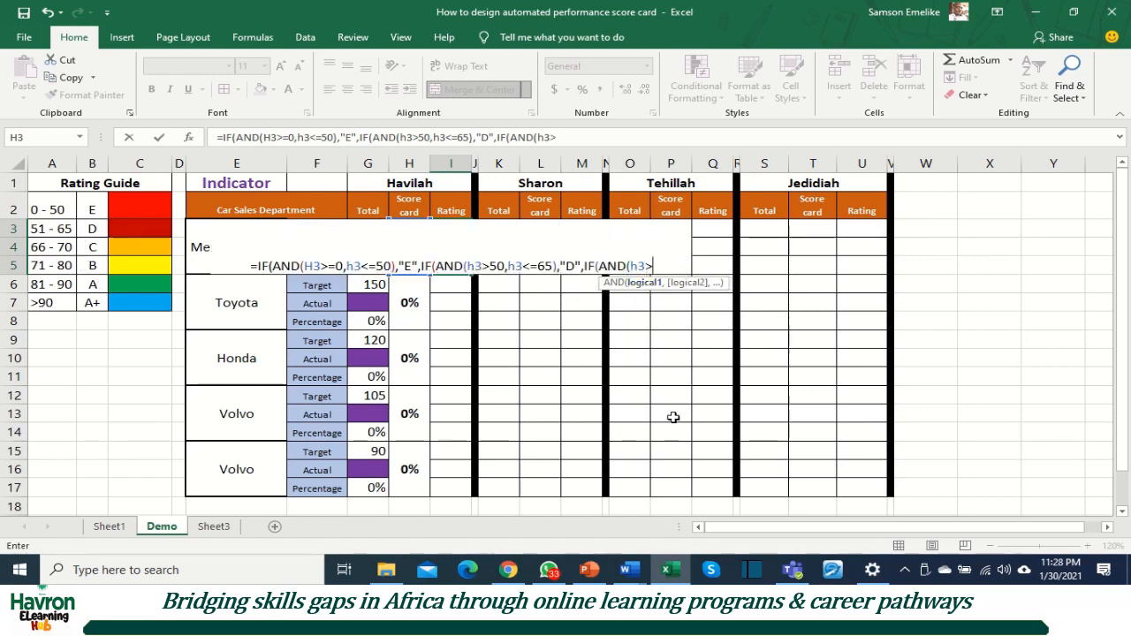
{"action": "type", "text": "65"}
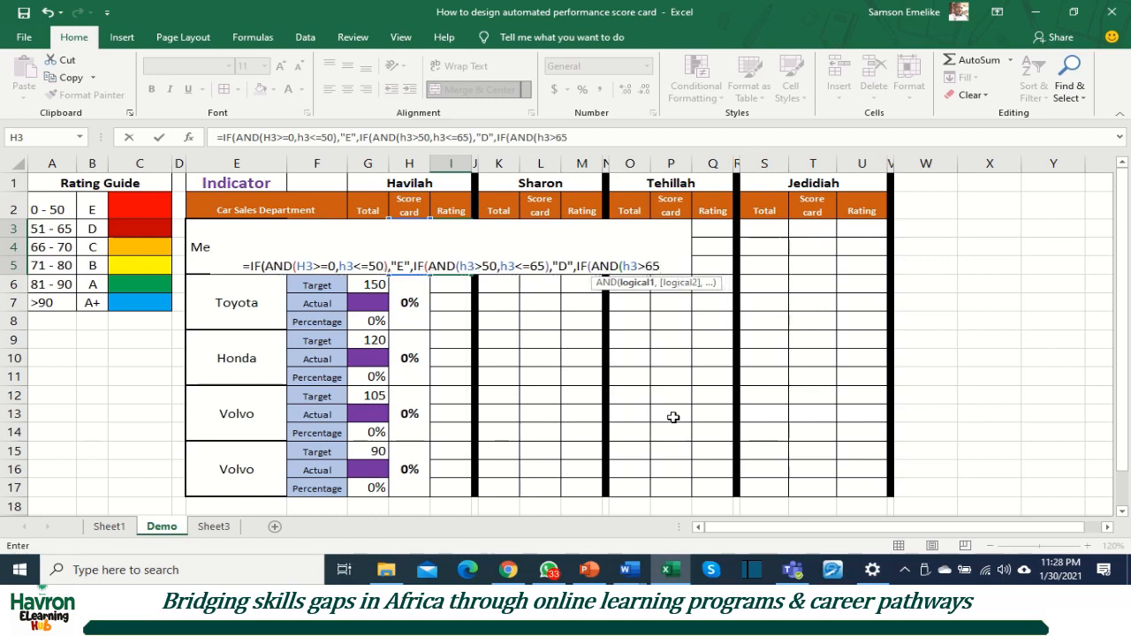
{"action": "type", "text": ",h"}
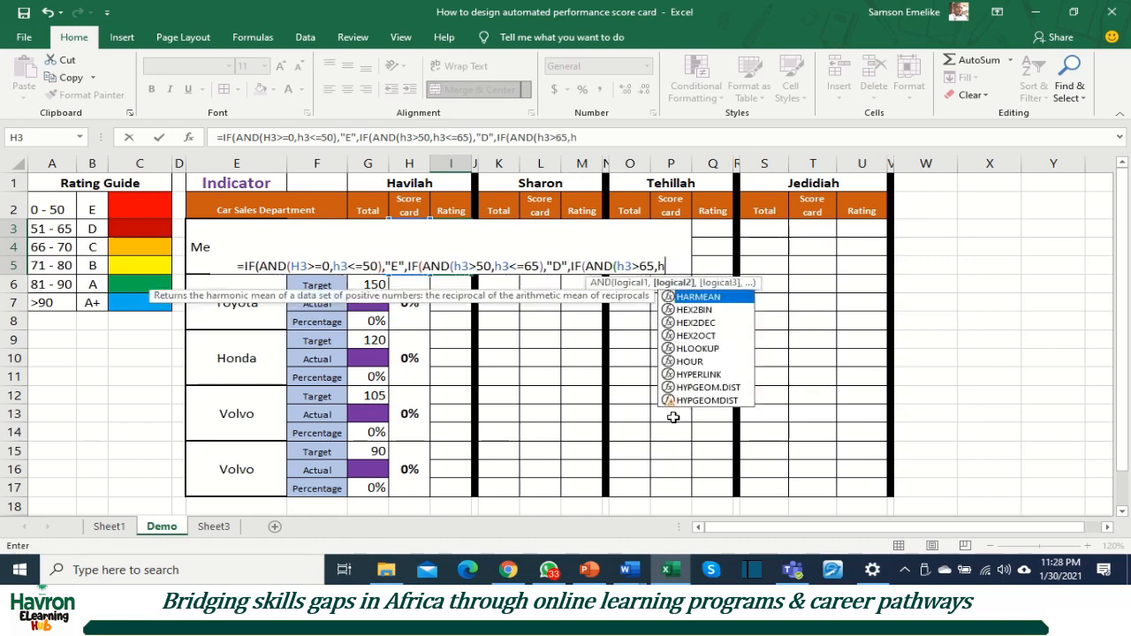
{"action": "type", "text": "3<"}
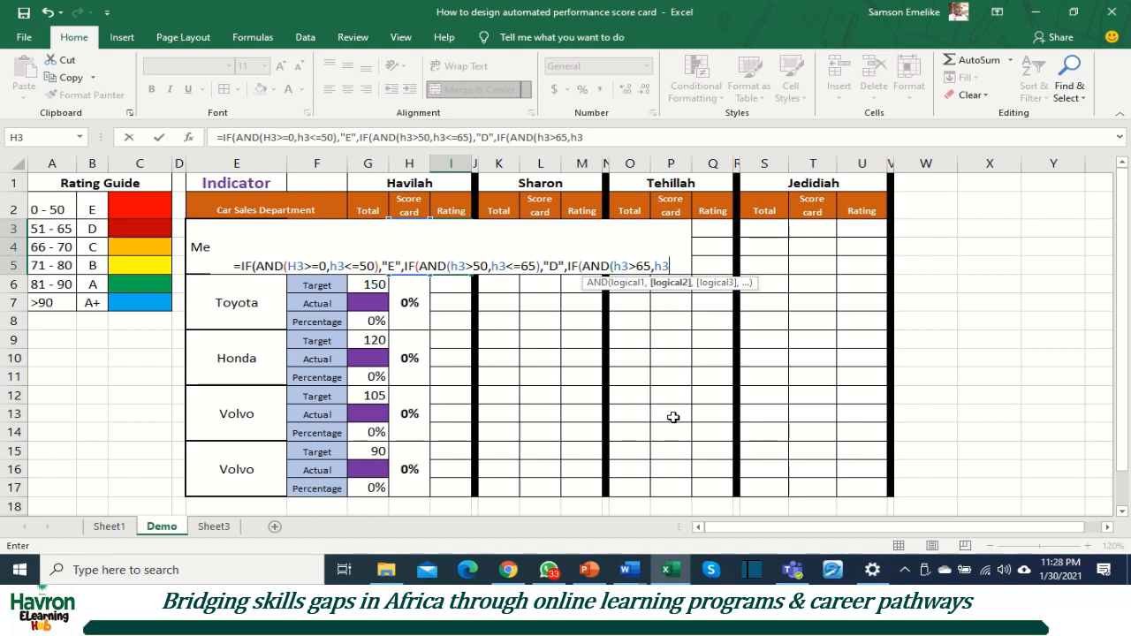
{"action": "type", "text": "="}
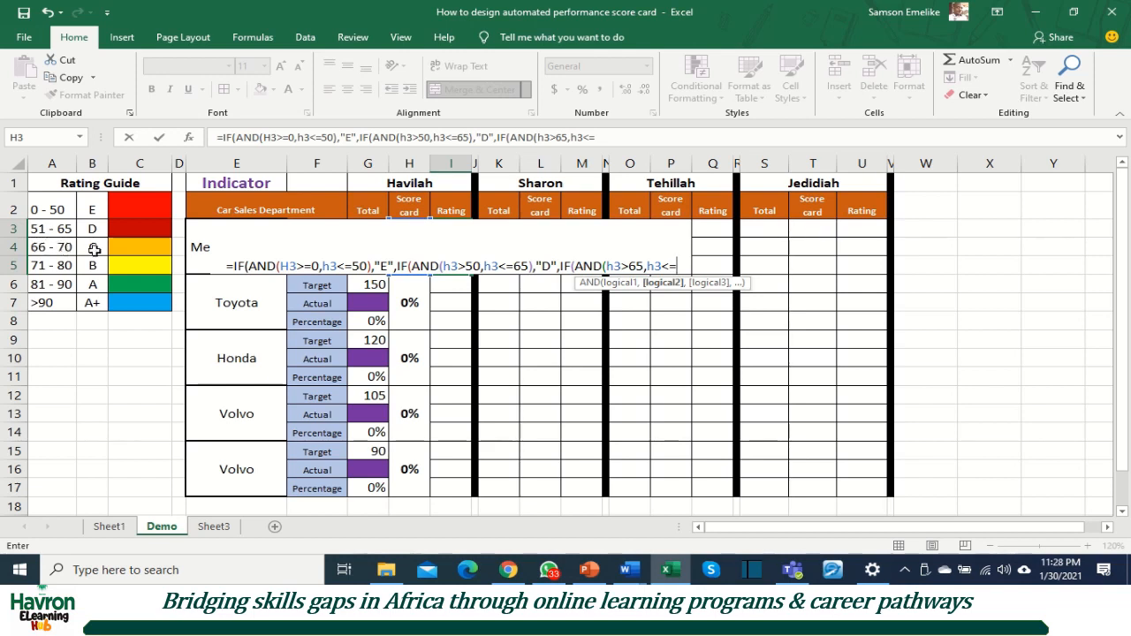
Step: Complete the third AND test with the condition H3<=70 and return "C" when it is true
{"action": "type", "text": "7"}
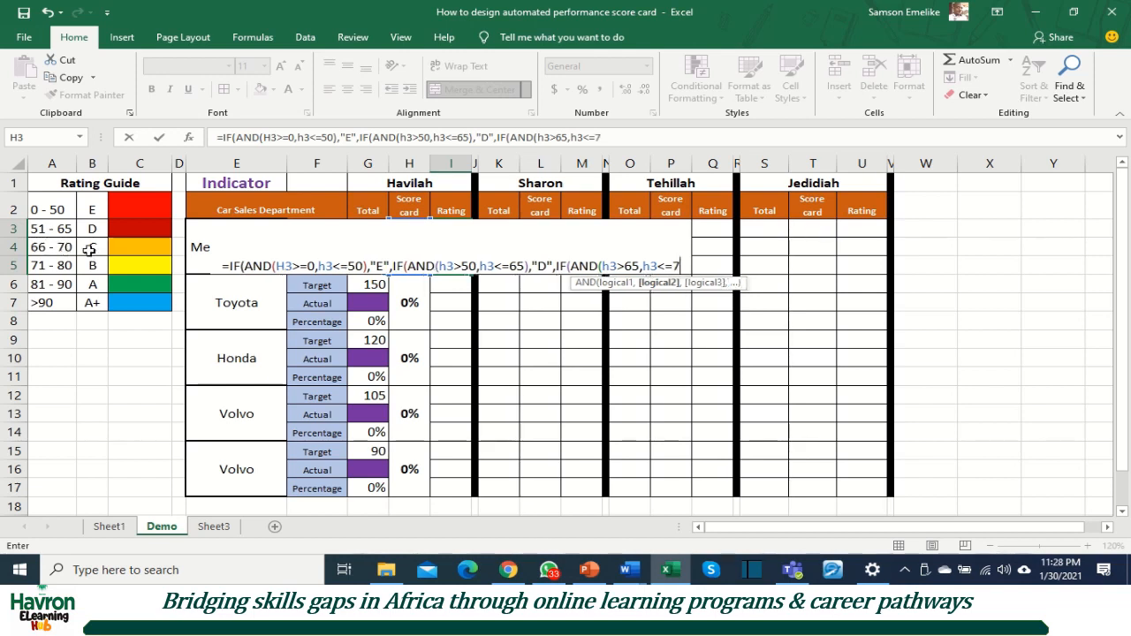
{"action": "type", "text": "0)"}
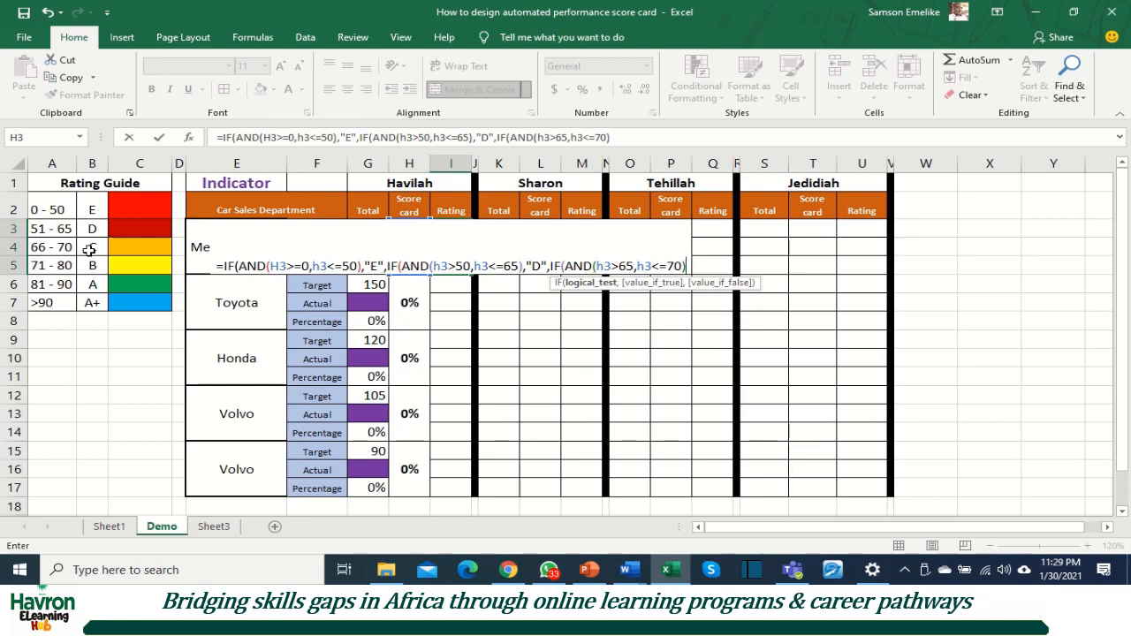
{"action": "type", "text": ","}
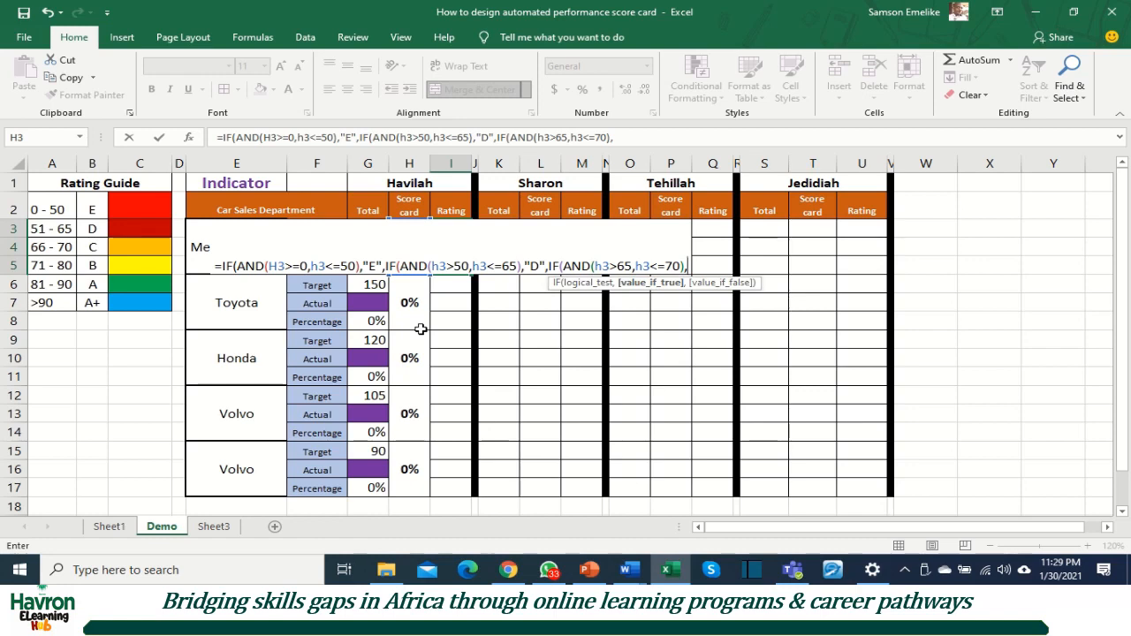
{"action": "type", "text": "\"C\","}
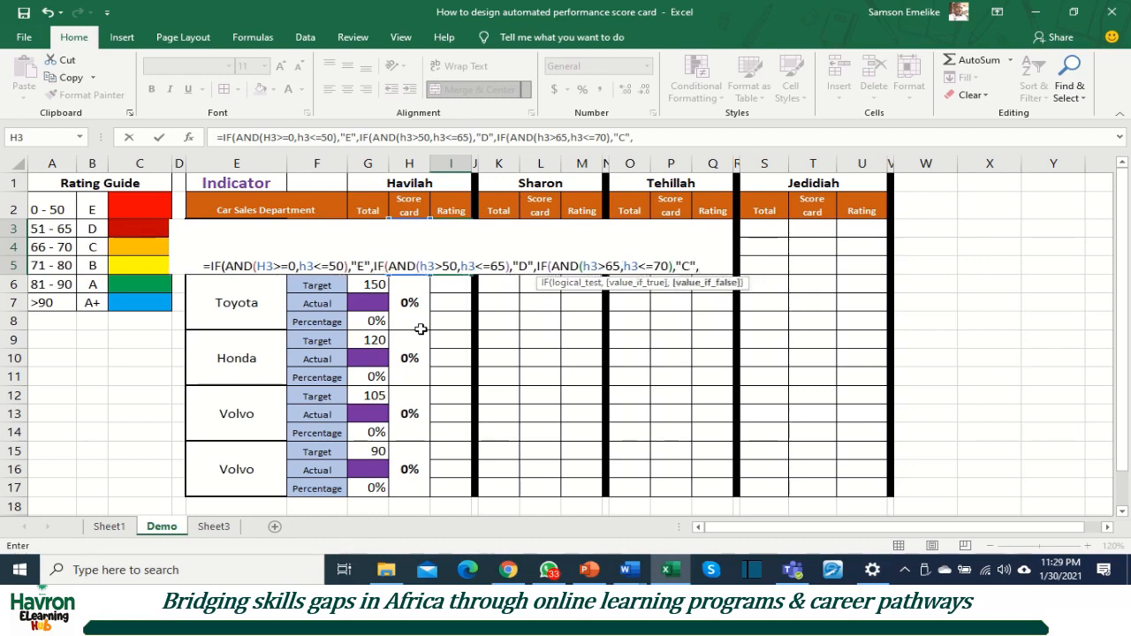
{"action": "type", "text": "if"}
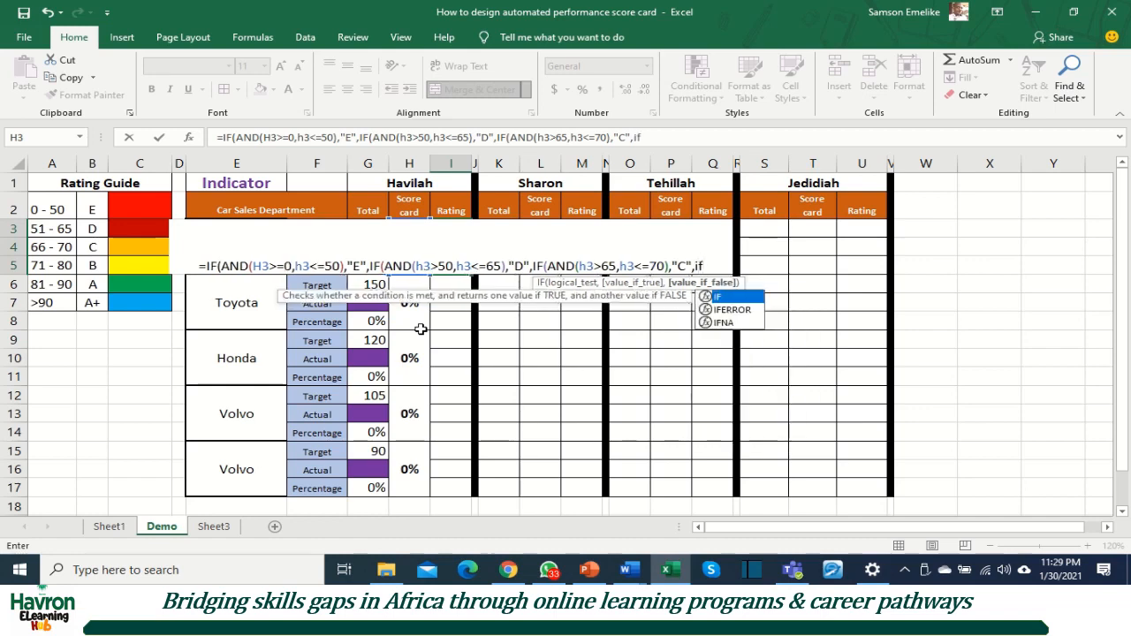
Step: Add a fourth nested IF with an AND test as the value if false, with H3>=71 as its first condition
{"action": "key", "text": "Tab"}
{"action": "type", "text": "and"}
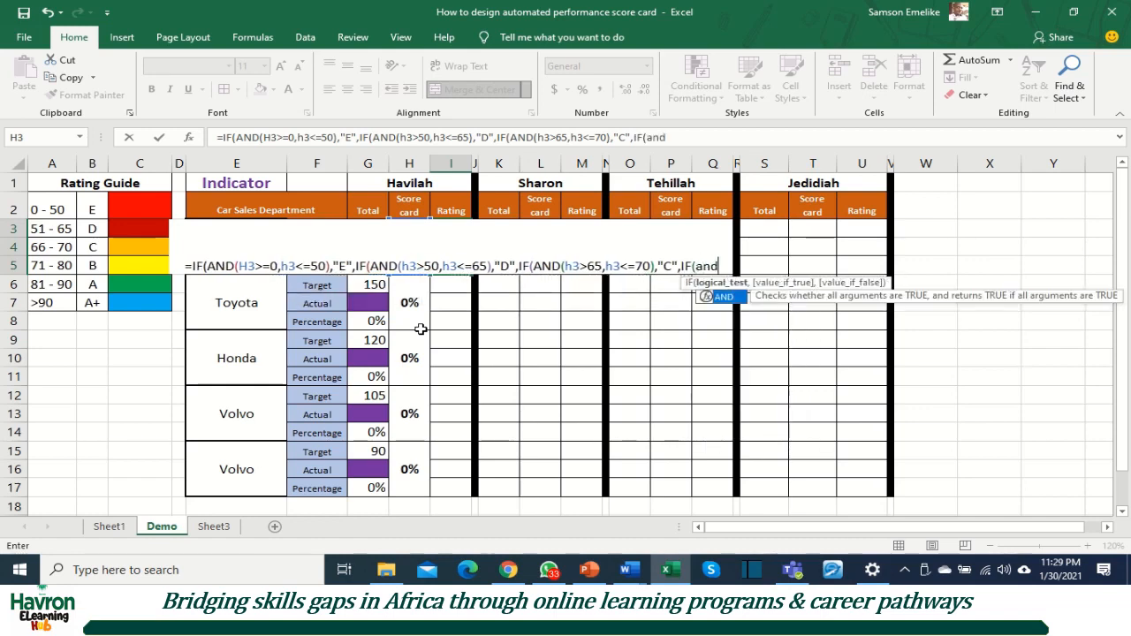
{"action": "key", "text": "Tab"}
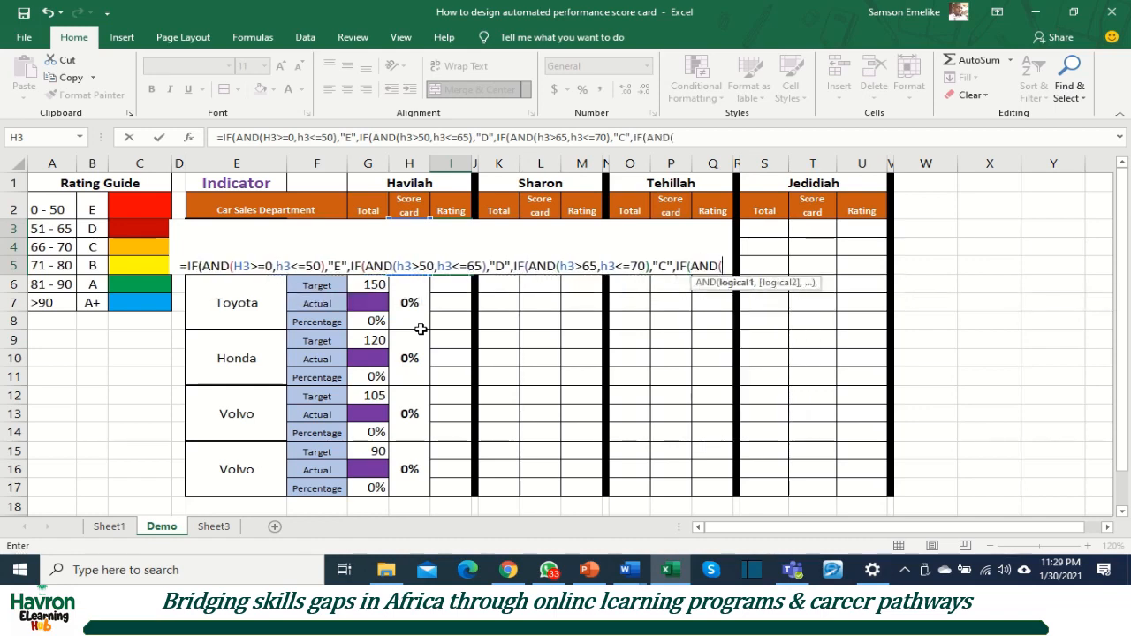
{"action": "type", "text": "h3"}
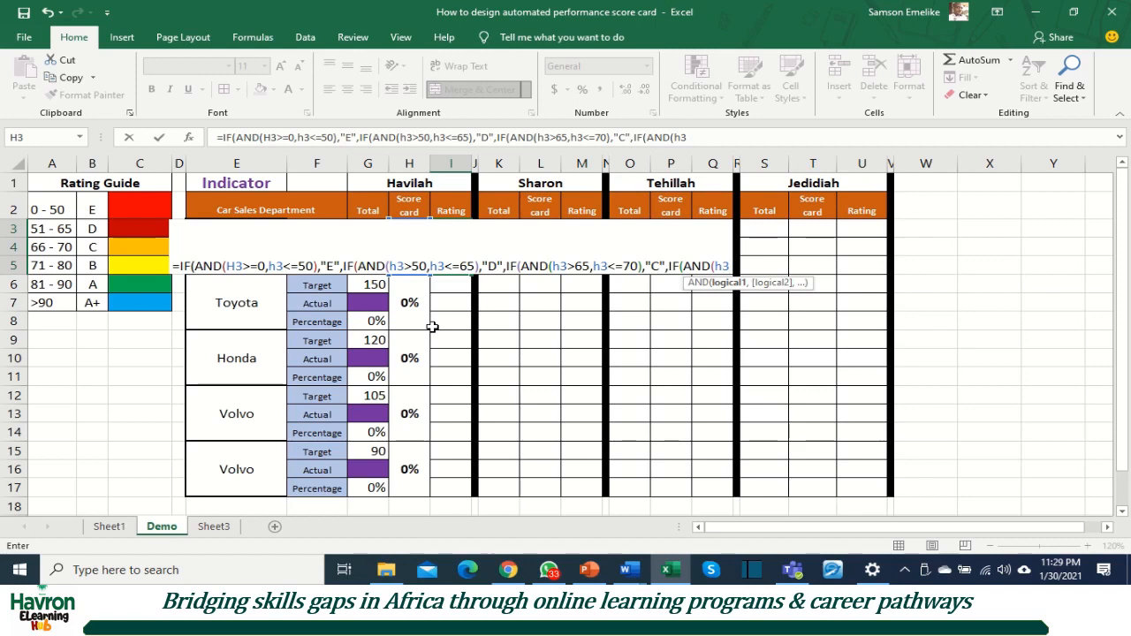
{"action": "type", "text": "<"}
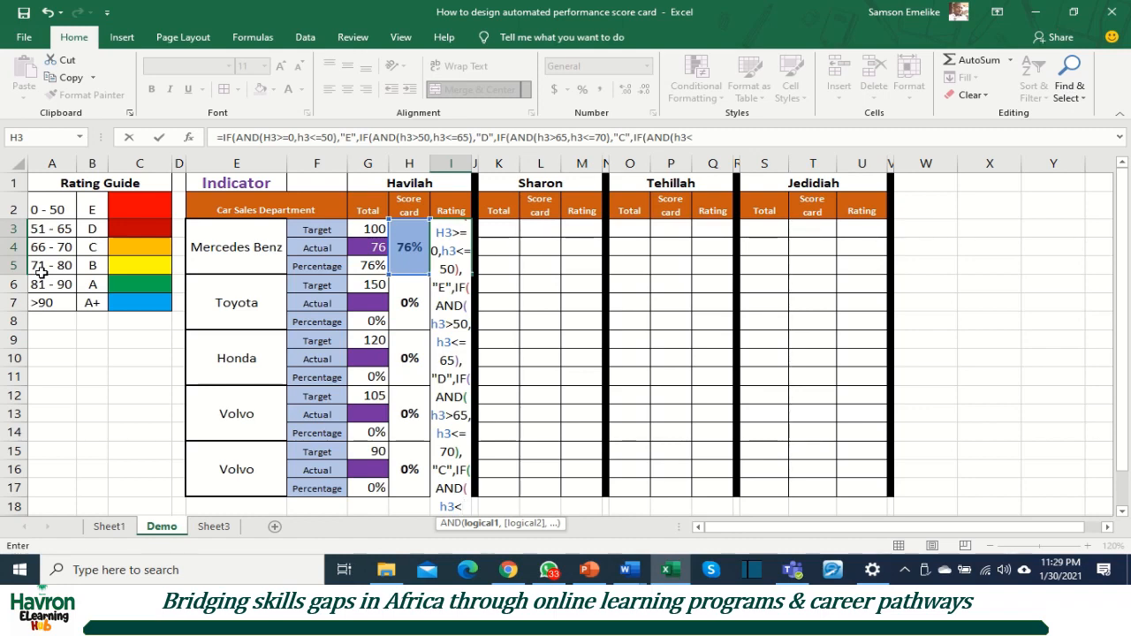
{"action": "key", "text": "BackSpace"}
{"action": "type", "text": ">="}
{"action": "type", "text": "71"}
{"action": "left_click", "coordinate": [456, 506]}
{"action": "type", "text": "="}
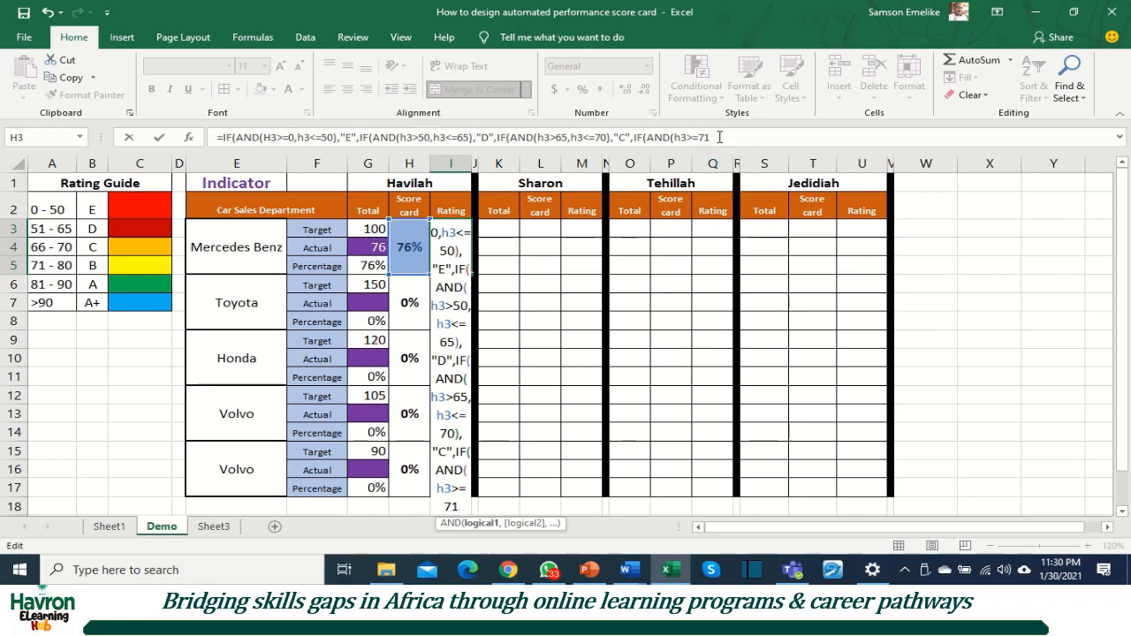
Step: Remove the leading equals sign from the unfinished Mercedes Benz rating formula and store it in the cell as text
{"action": "left_click_drag", "start_coordinate": [719, 136], "coordinate": [220, 137]}
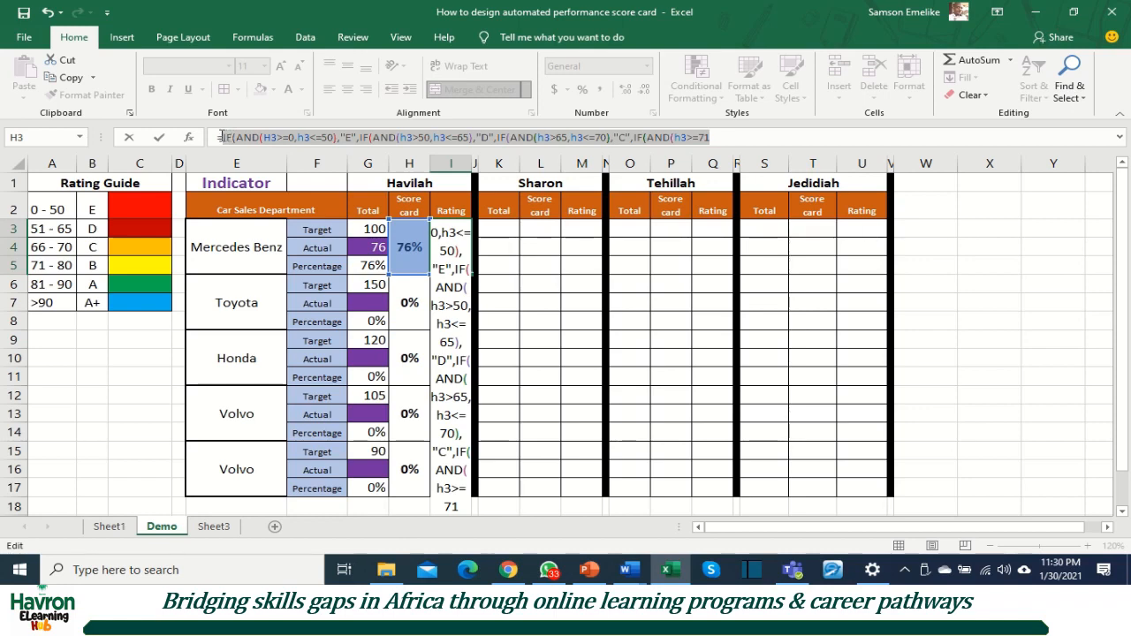
{"action": "left_click", "coordinate": [221, 137]}
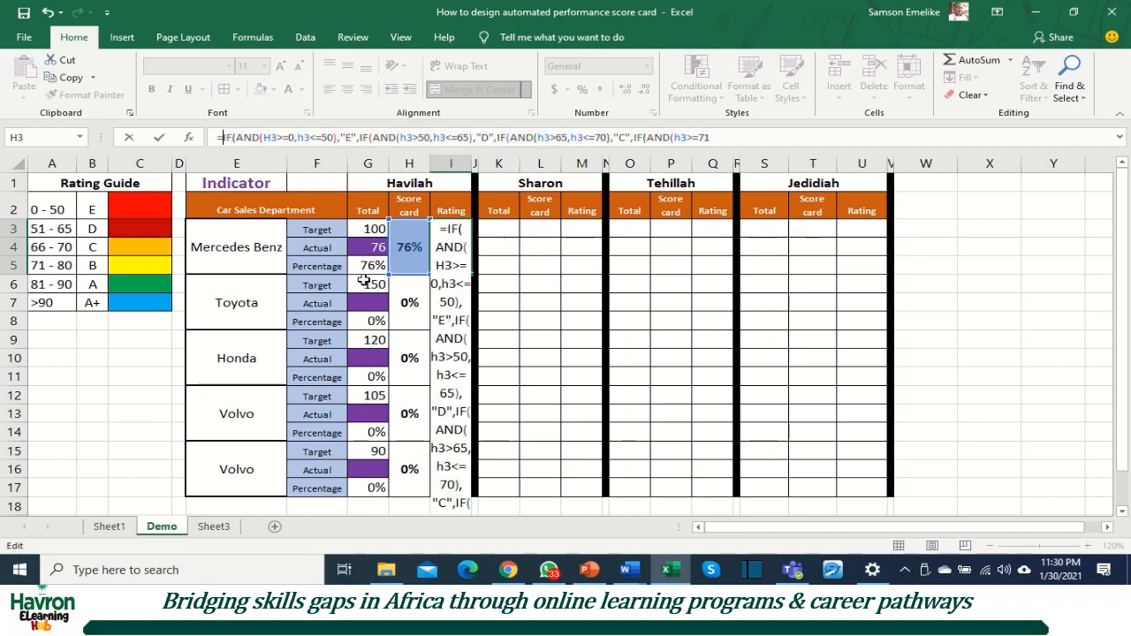
{"action": "key", "text": "BackSpace"}
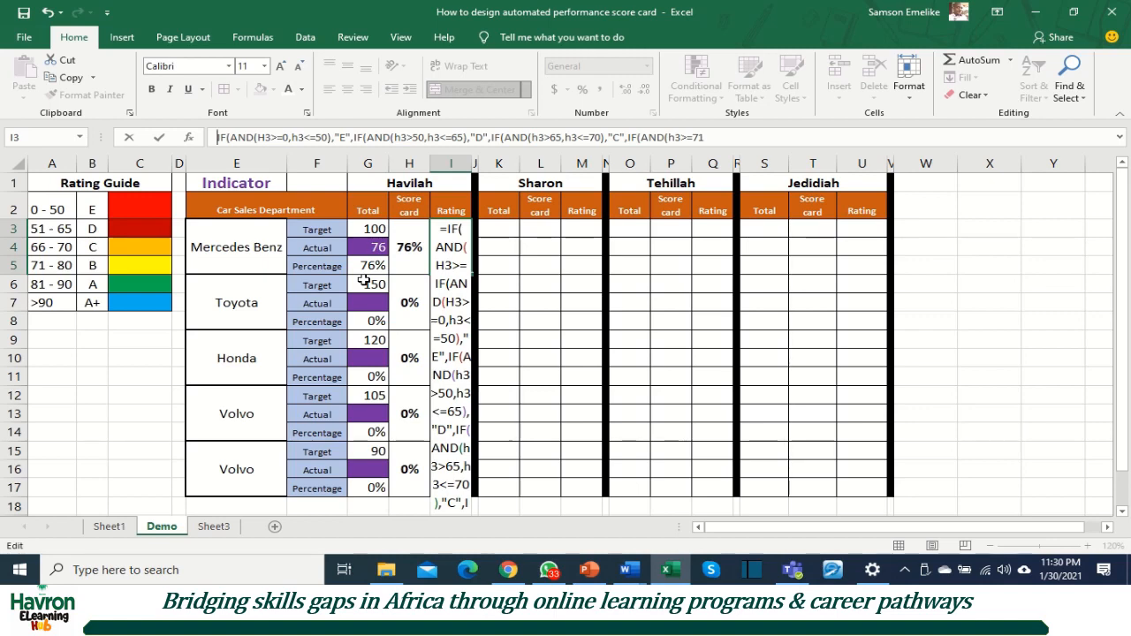
{"action": "left_click", "coordinate": [364, 281]}
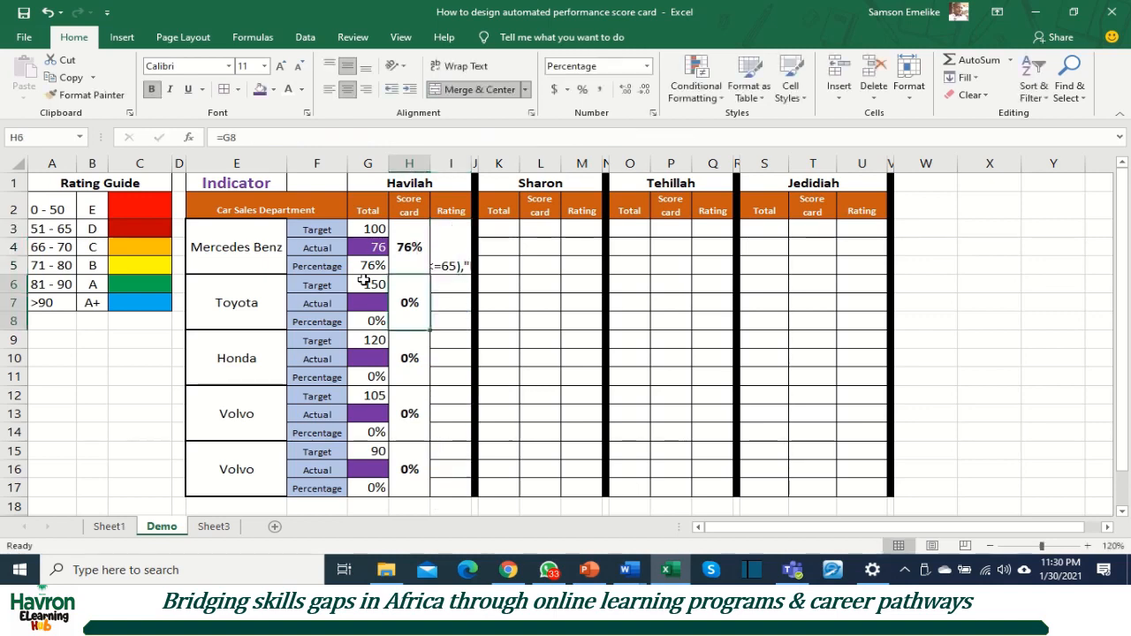
Step: Reopen the stored Mercedes Benz rating text for editing and restore the equals sign at its start
{"action": "left_click", "coordinate": [446, 266]}
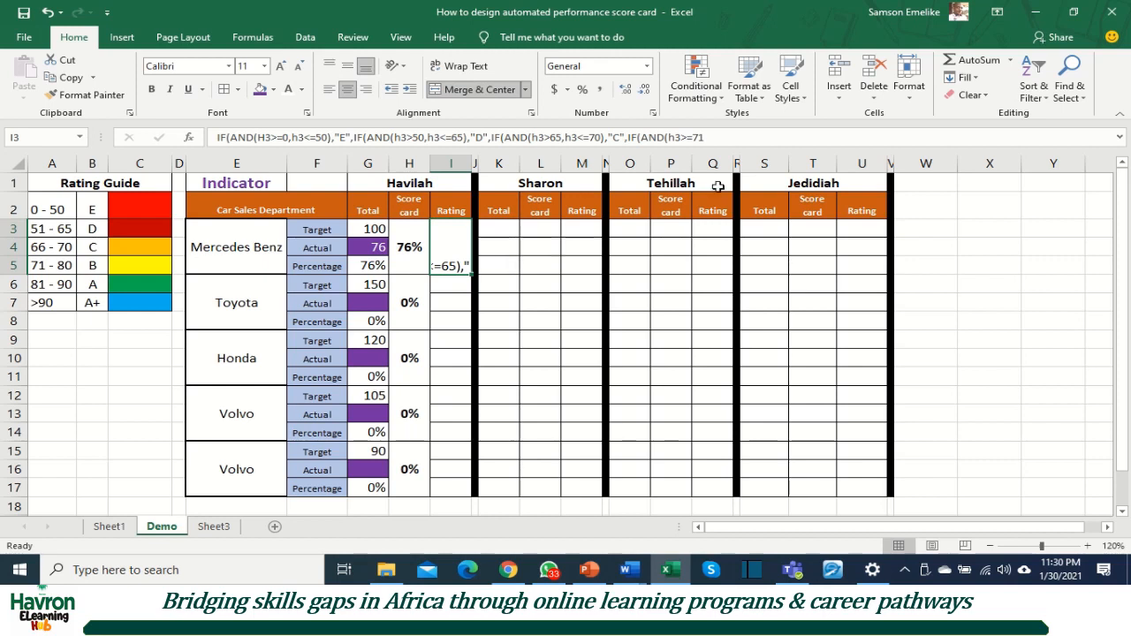
{"action": "left_click", "coordinate": [724, 141]}
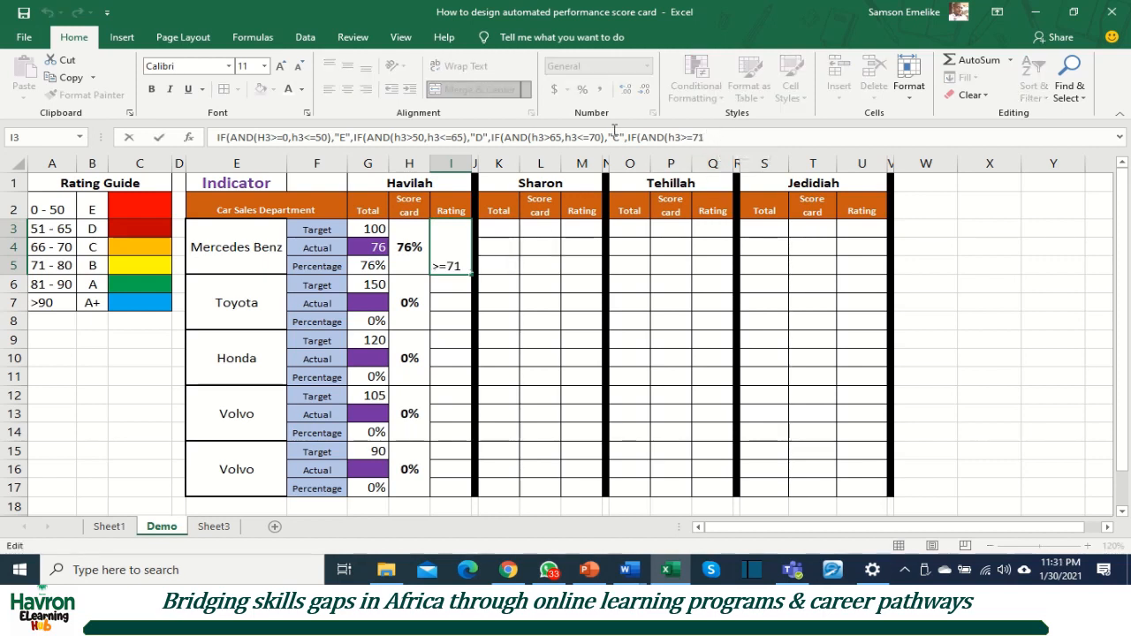
{"action": "left_click", "coordinate": [216, 142]}
{"action": "type", "text": "="}
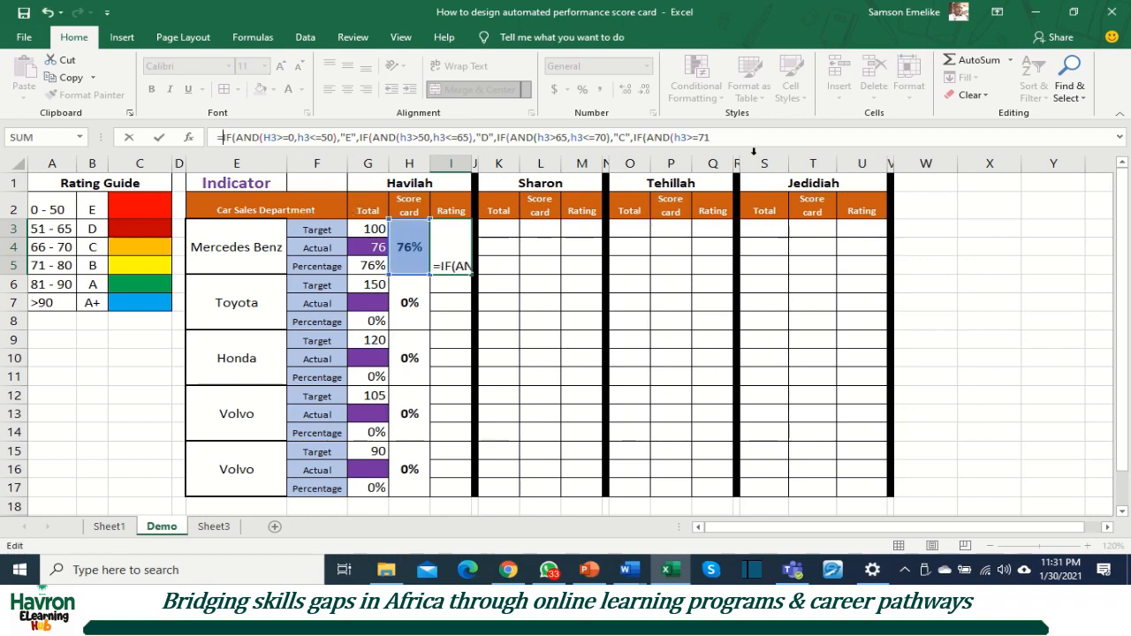
Step: Complete the fourth AND test at the end of the rating formula with the condition H3<=80 and start its value-if-true argument
{"action": "left_click", "coordinate": [728, 137]}
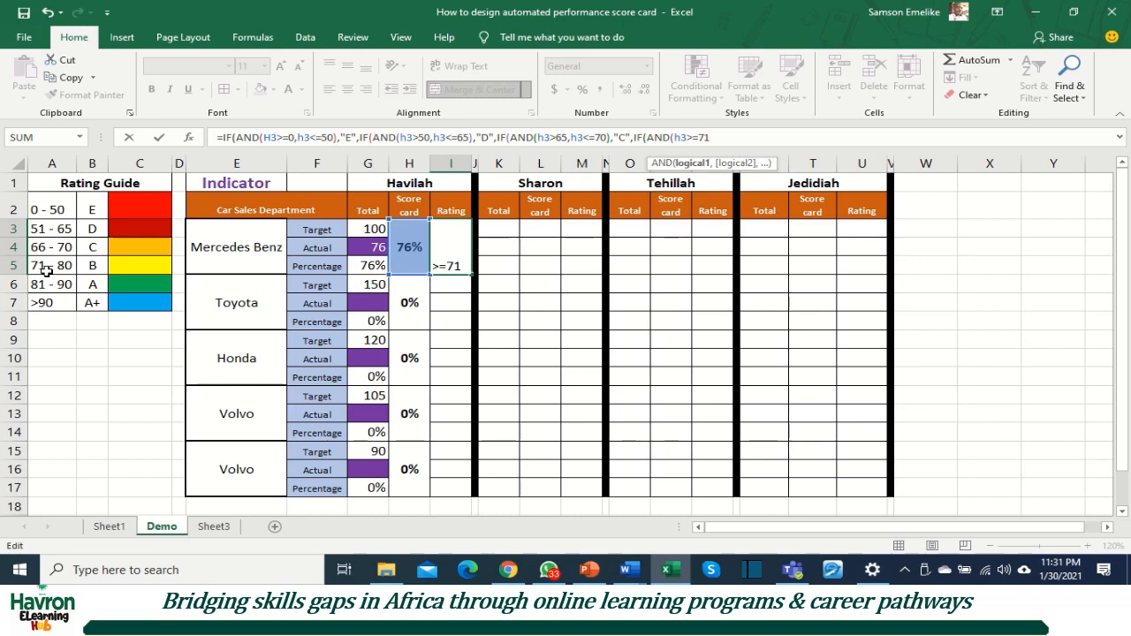
{"action": "type", "text": ","}
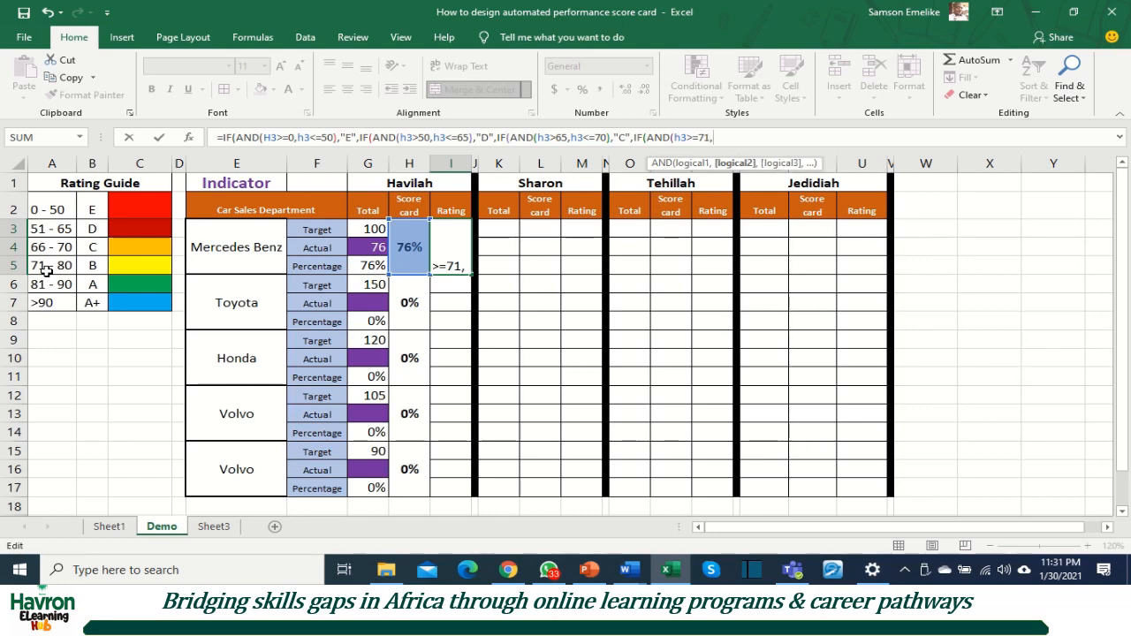
{"action": "type", "text": "h"}
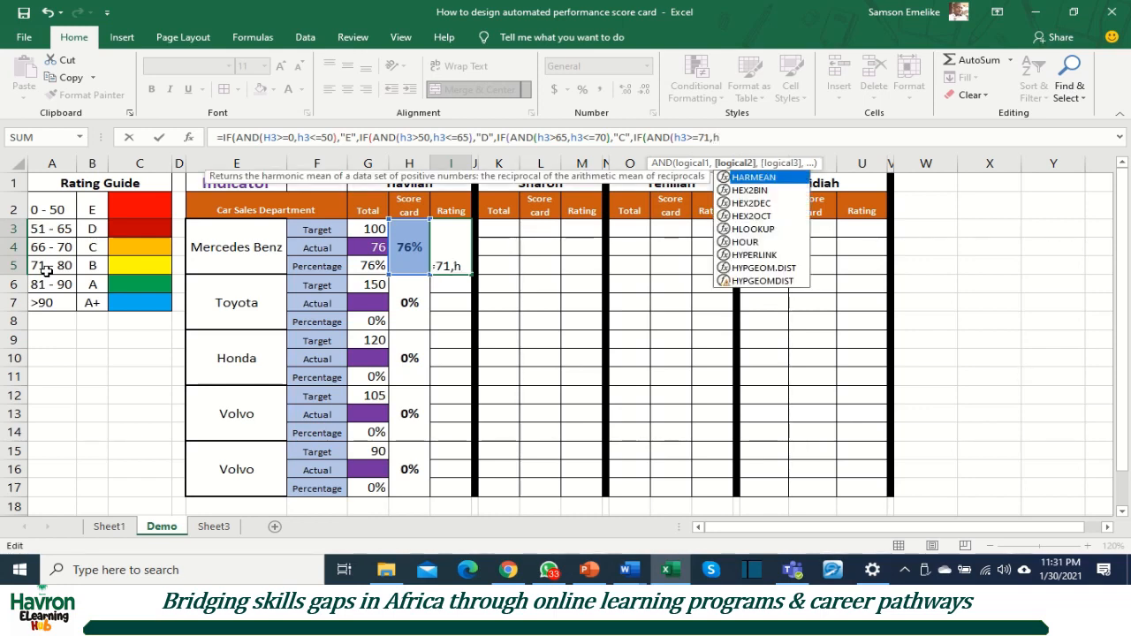
{"action": "type", "text": "3"}
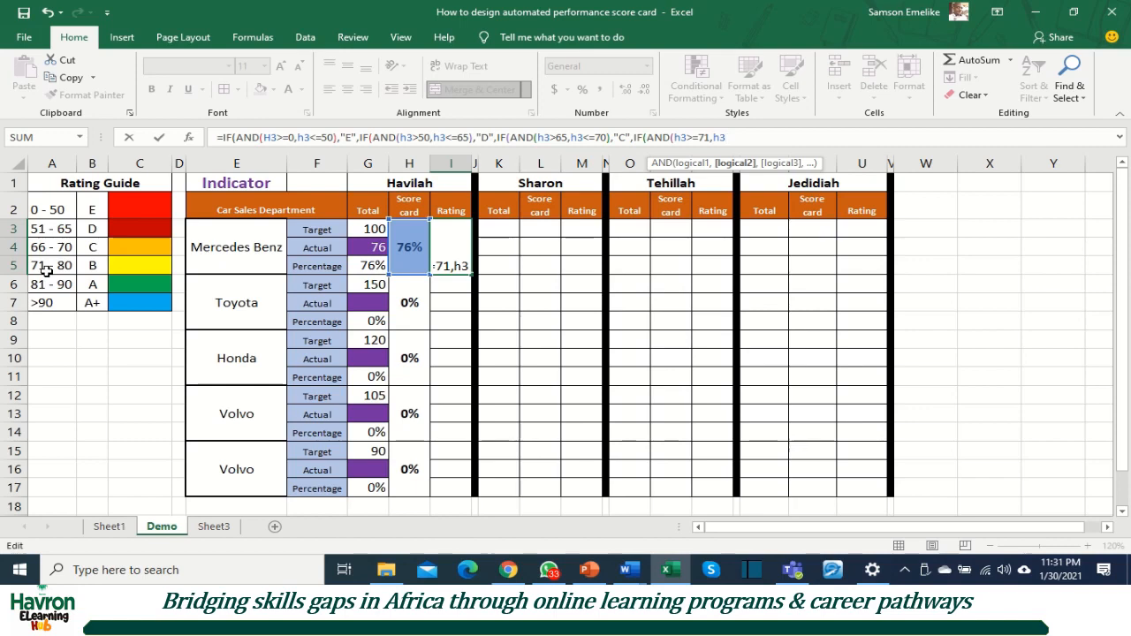
{"action": "type", "text": "<="}
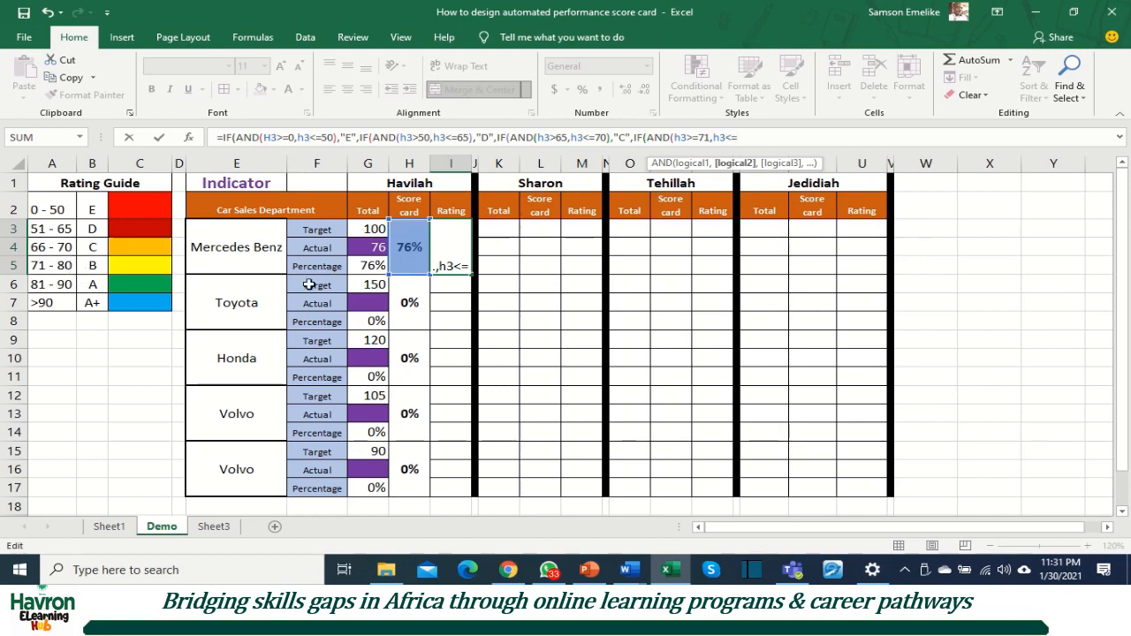
{"action": "type", "text": "80)"}
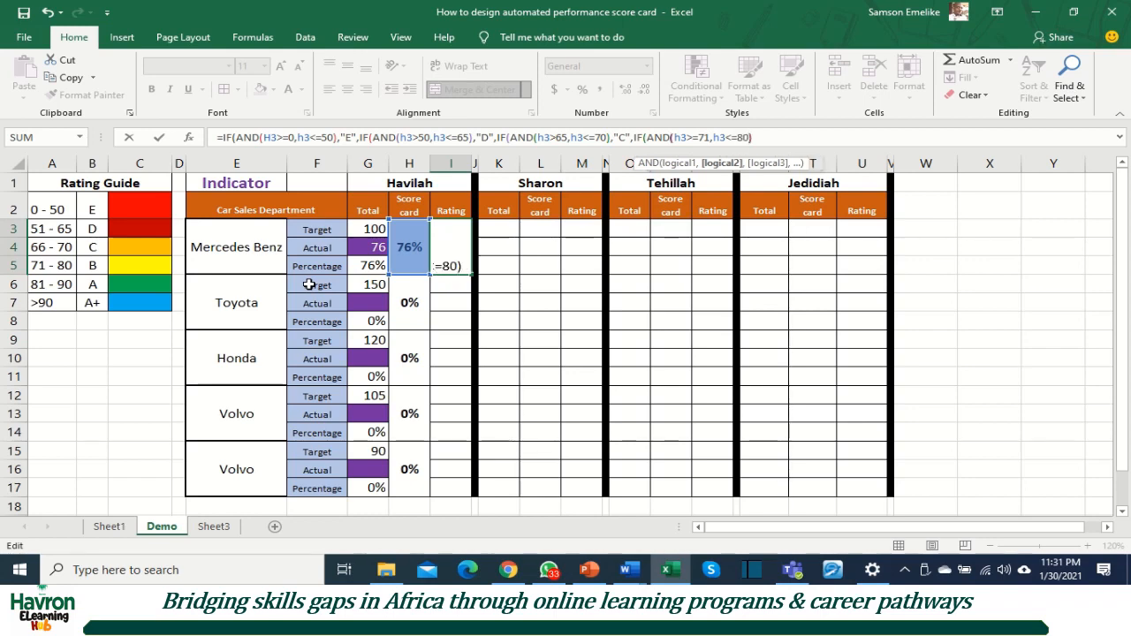
{"action": "type", "text": ","}
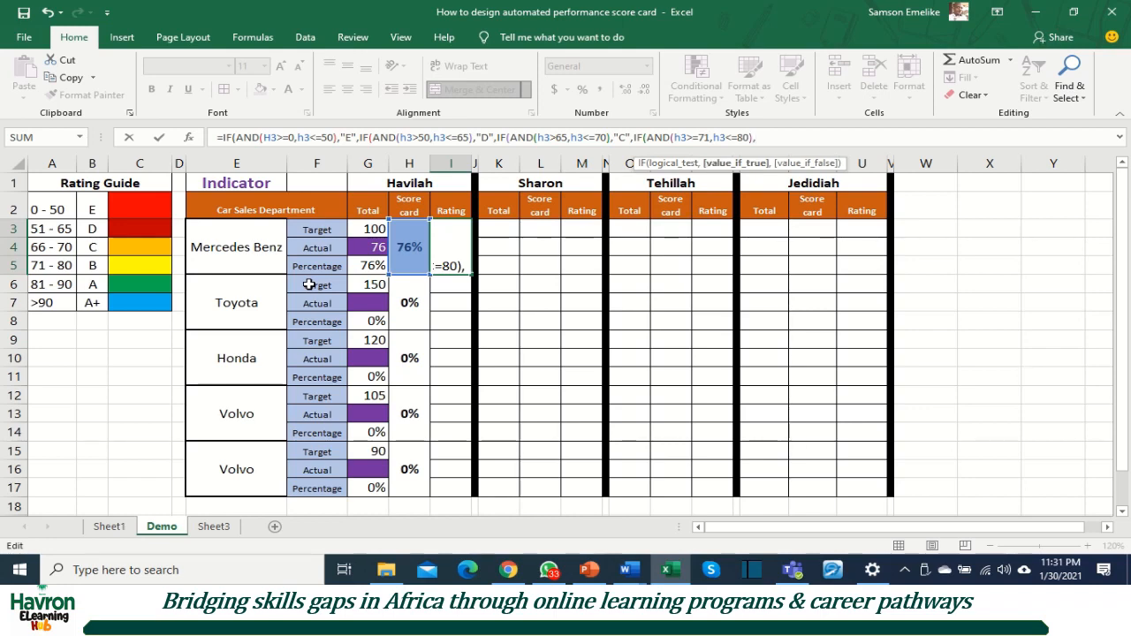
Step: Set "B" as the fourth test's value if true and open a fifth nested IF with an AND test
{"action": "type", "text": "\"B\","}
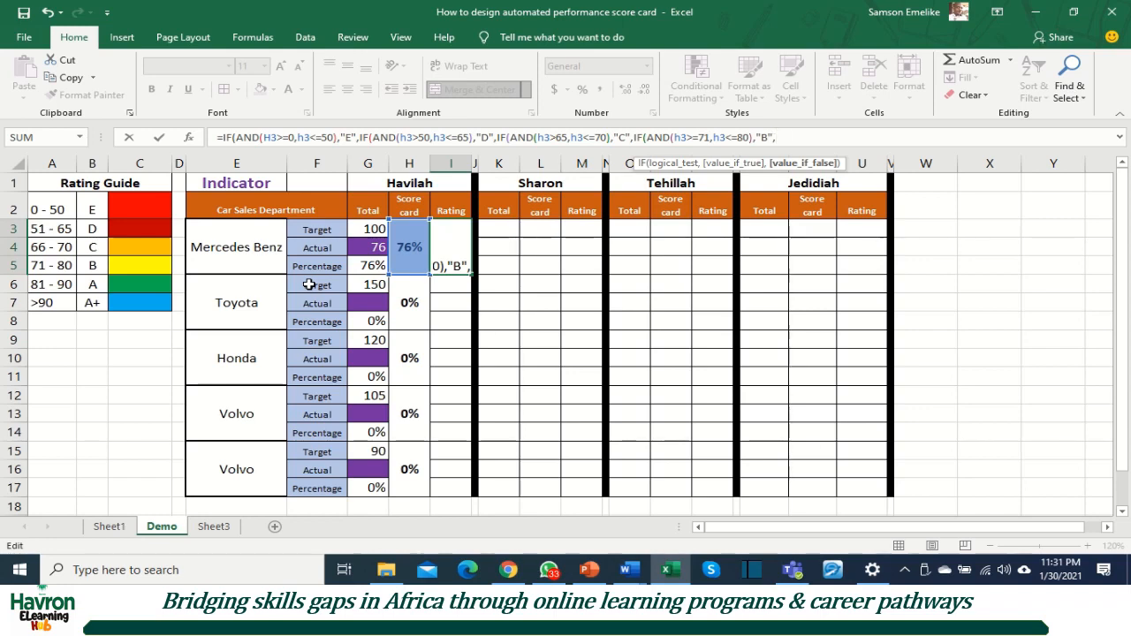
{"action": "type", "text": "if(and("}
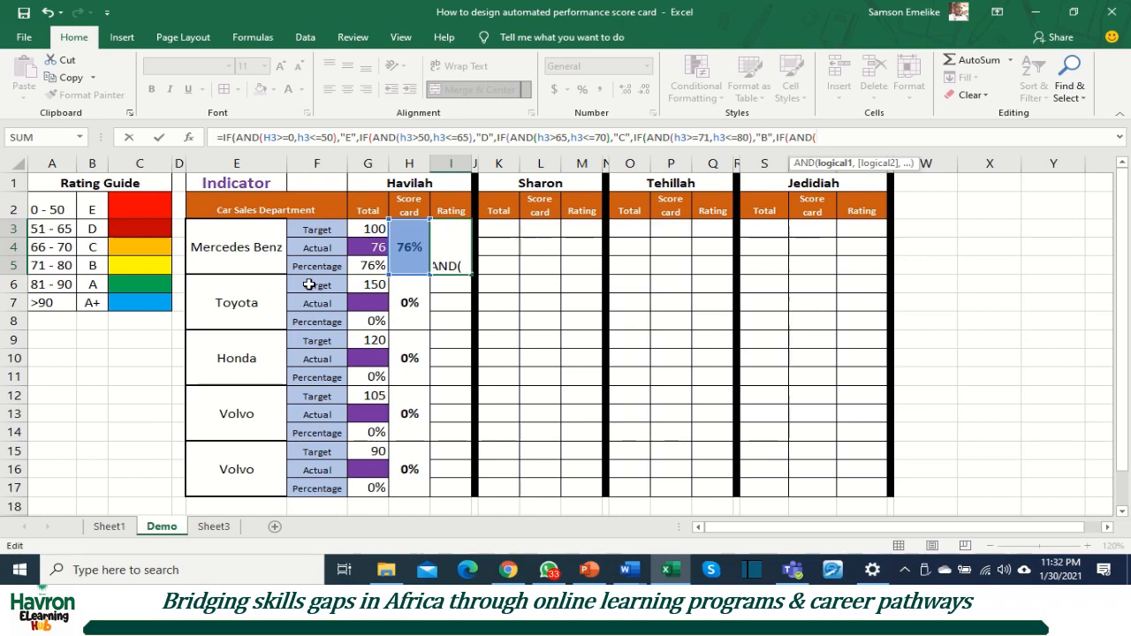
{"action": "type", "text": "h3<="}
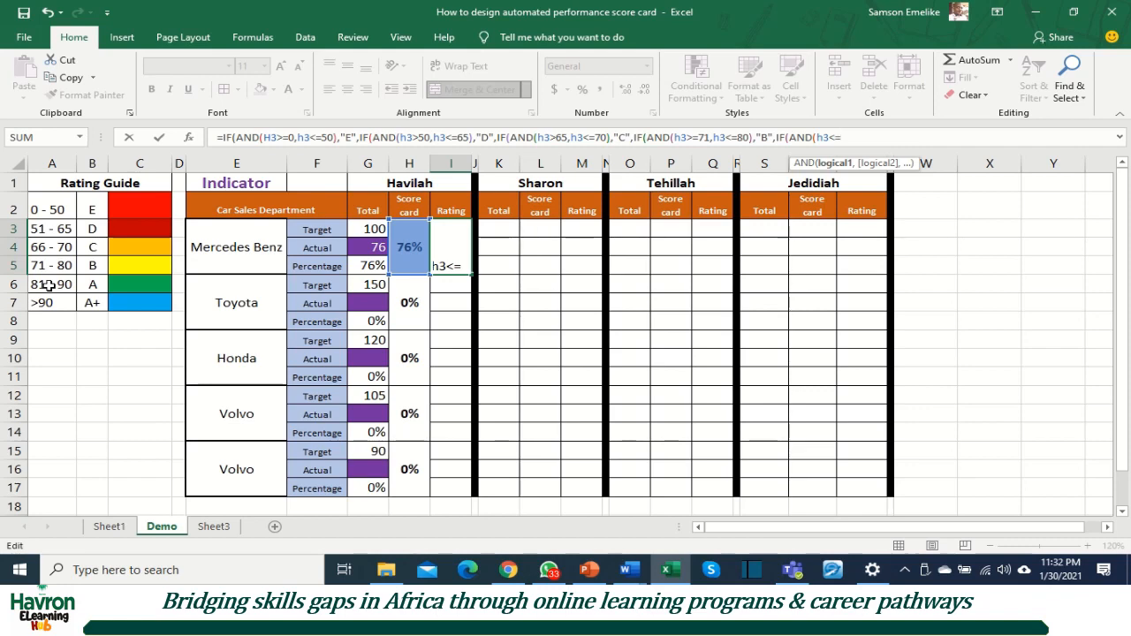
Step: Give the fifth AND test the conditions H3>=81 and H3<=90, close it and begin its value-if-true argument
{"action": "type", "text": "81"}
{"action": "left_click", "coordinate": [833, 137]}
{"action": "key", "text": "BackSpace"}
{"action": "type", "text": ">=81,h3"}
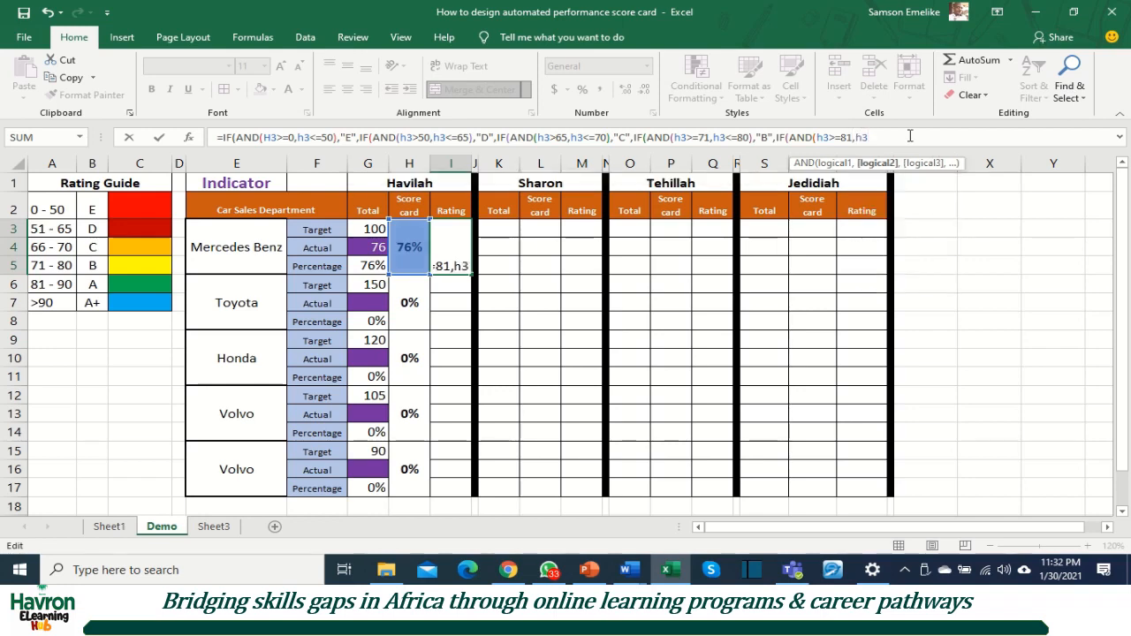
{"action": "type", "text": "<=90"}
{"action": "type", "text": "),"}
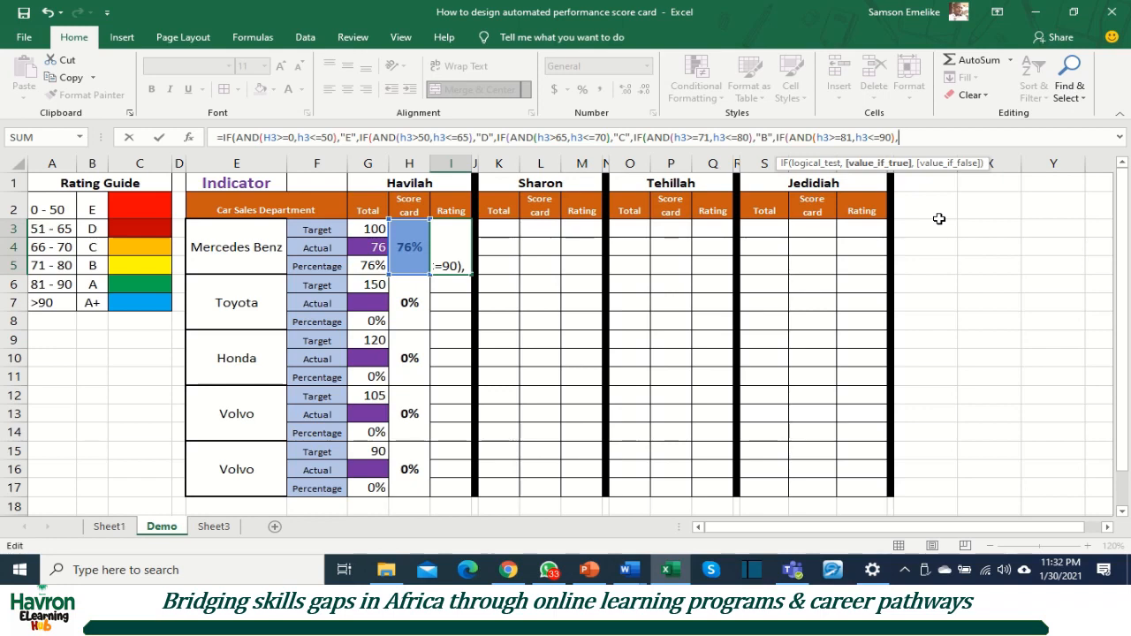
{"action": "type", "text": "\"A\","}
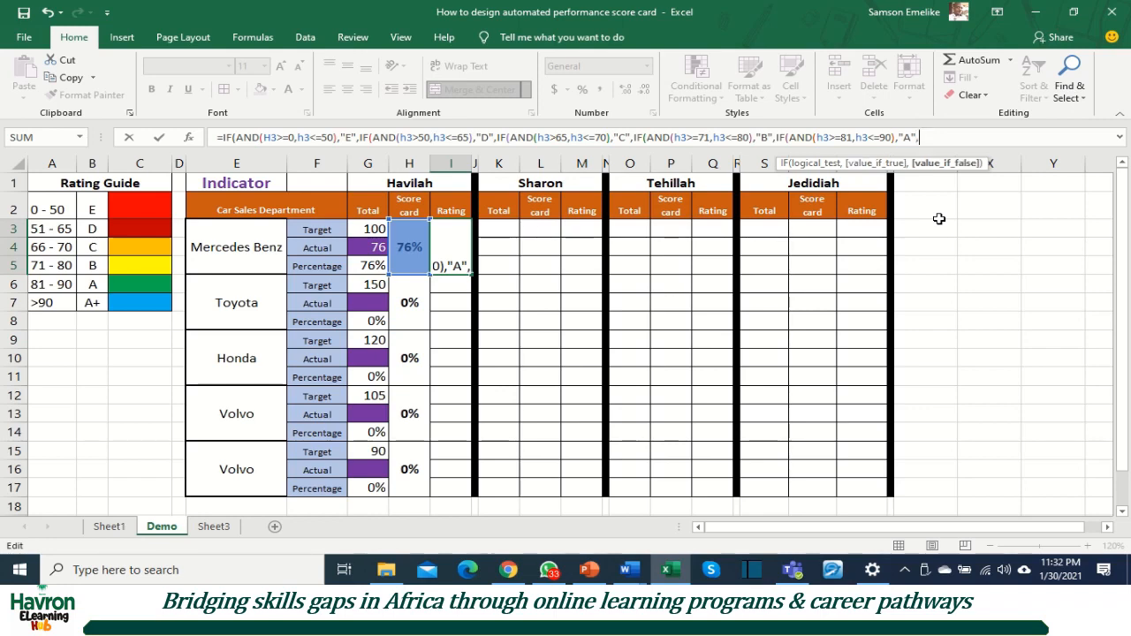
{"action": "type", "text": "if"}
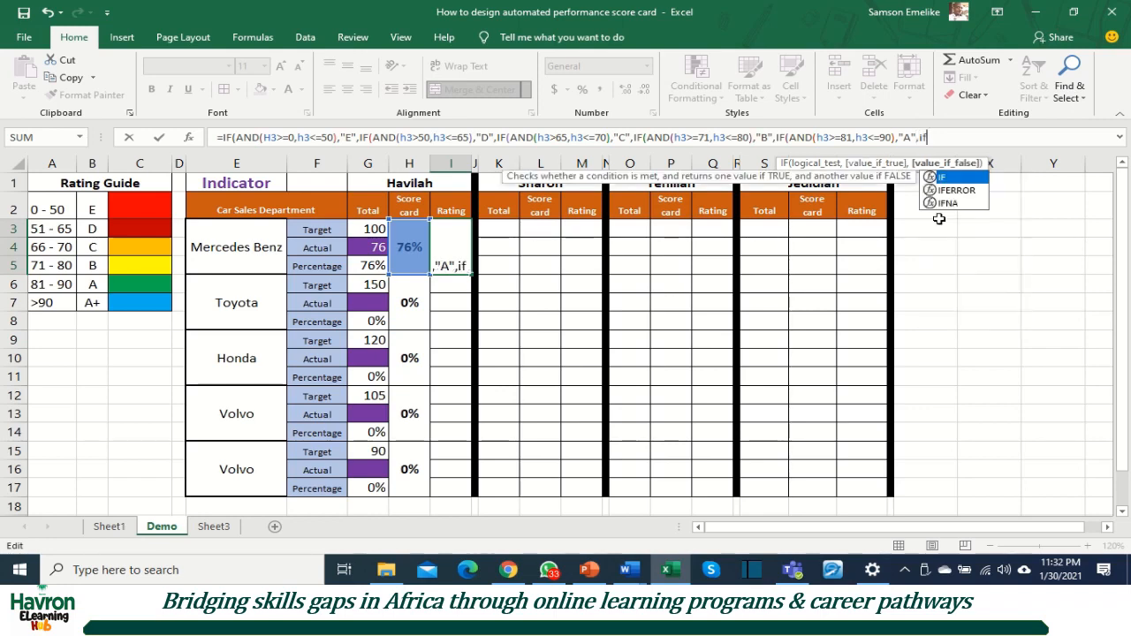
Step: Set "A" as the fifth test's value if true and open a sixth nested IF as its value if false
{"action": "key", "text": "Tab"}
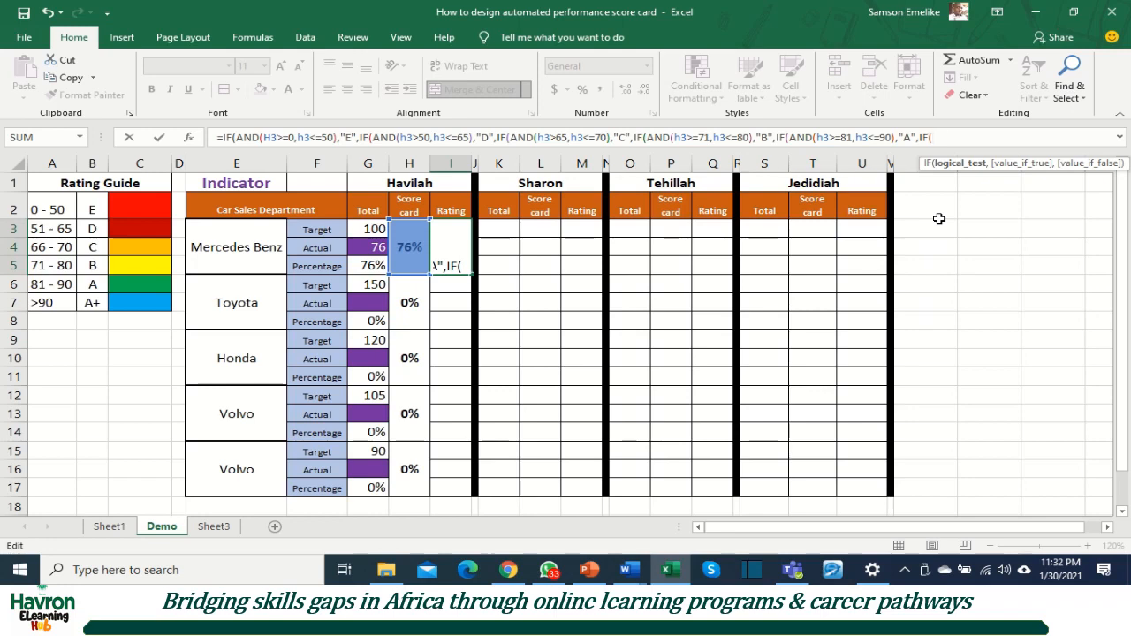
{"action": "type", "text": "and"}
{"action": "key", "text": "Tab"}
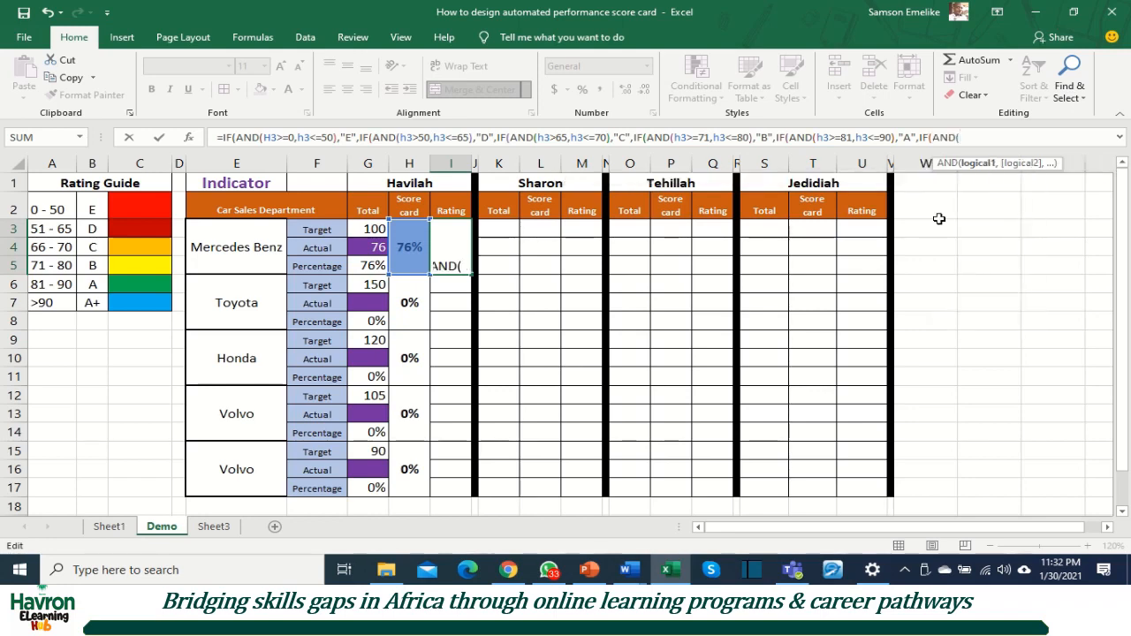
{"action": "type", "text": "h3>="}
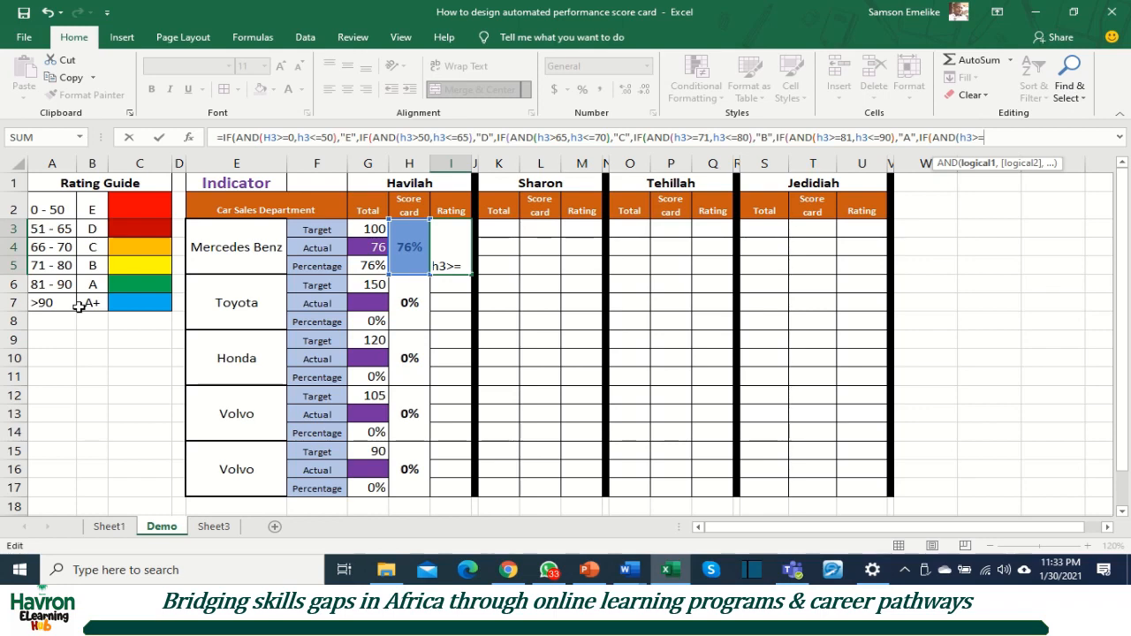
{"action": "key", "text": "BackSpace"}
{"action": "key", "text": "BackSpace"}
{"action": "key", "text": "BackSpace"}
{"action": "key", "text": "BackSpace"}
{"action": "key", "text": "BackSpace"}
{"action": "key", "text": "BackSpace"}
{"action": "key", "text": "BackSpace"}
{"action": "key", "text": "BackSpace"}
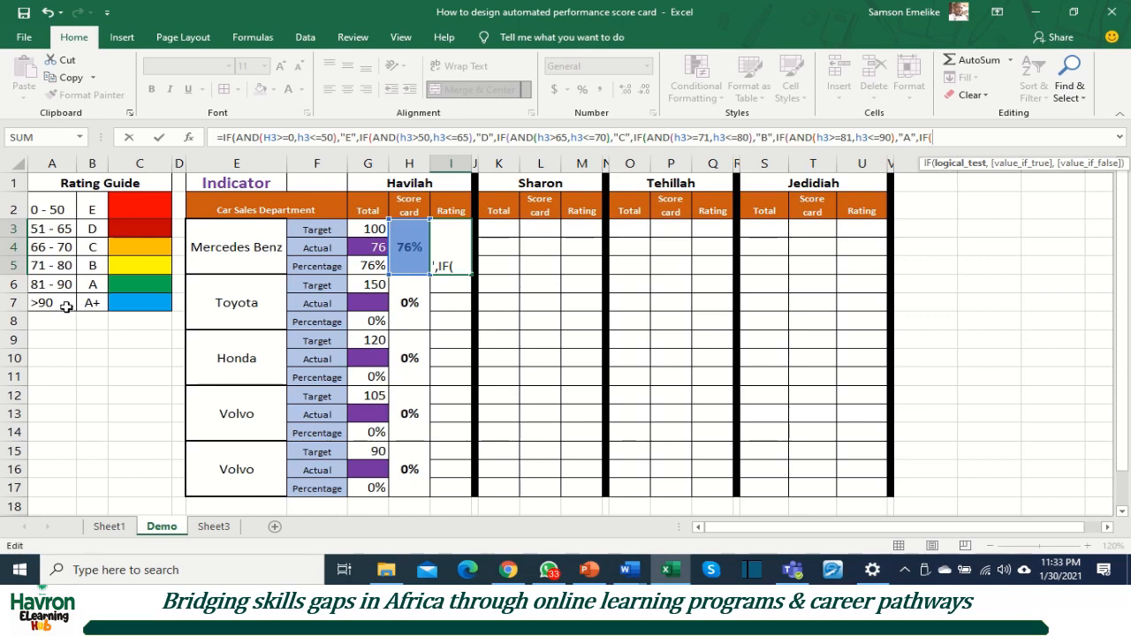
Step: Complete the sixth IF with the single condition H3>90 returning "A+", close all nested brackets and commit the Mercedes Benz rating formula
{"action": "type", "text": "h"}
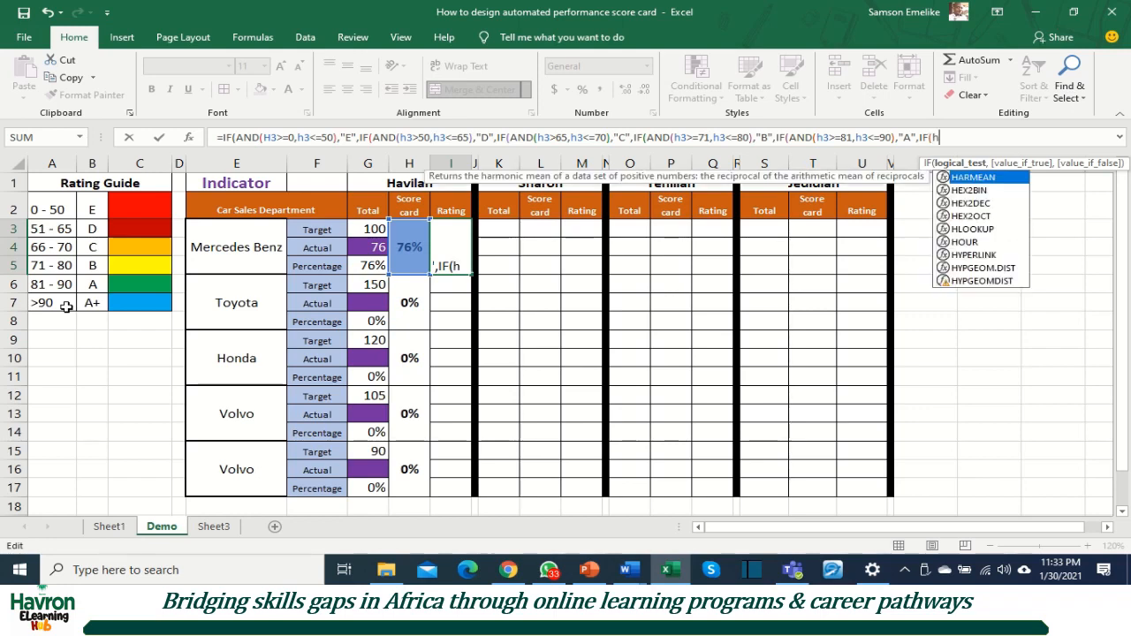
{"action": "type", "text": "3>"}
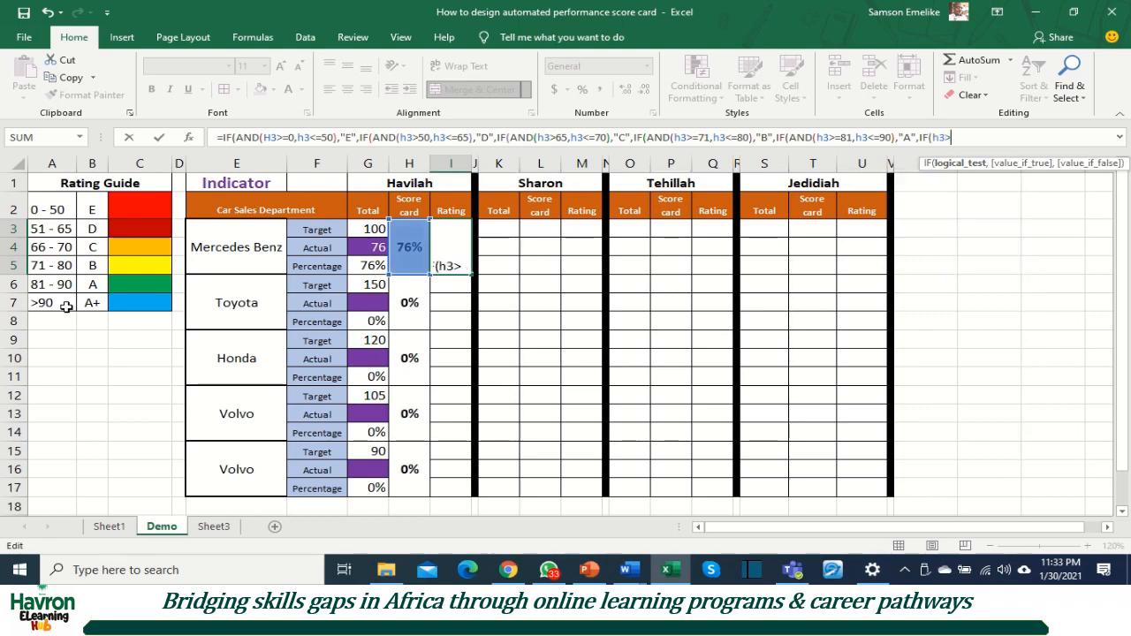
{"action": "type", "text": "90"}
{"action": "type", "text": ","}
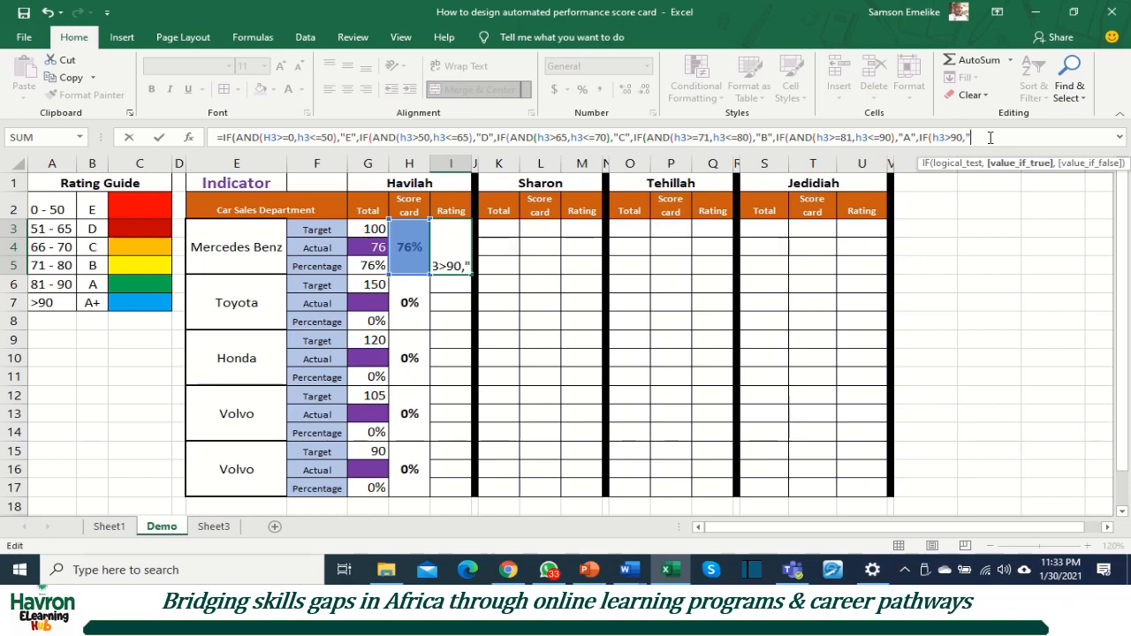
{"action": "type", "text": "A+\""}
{"action": "type", "text": ")))"}
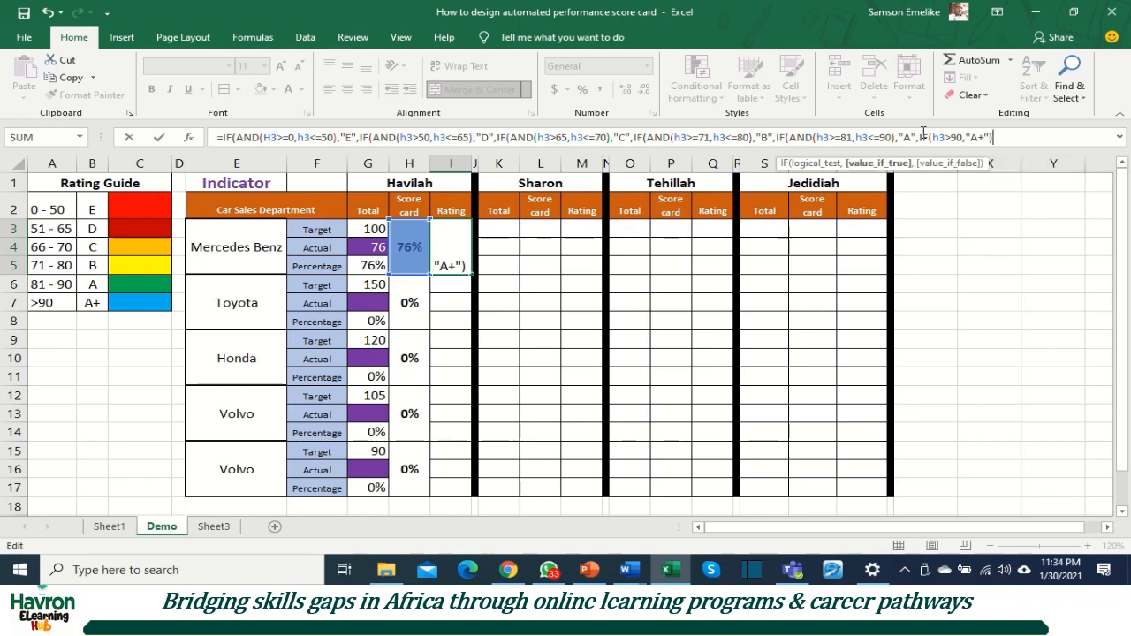
{"action": "type", "text": "))"}
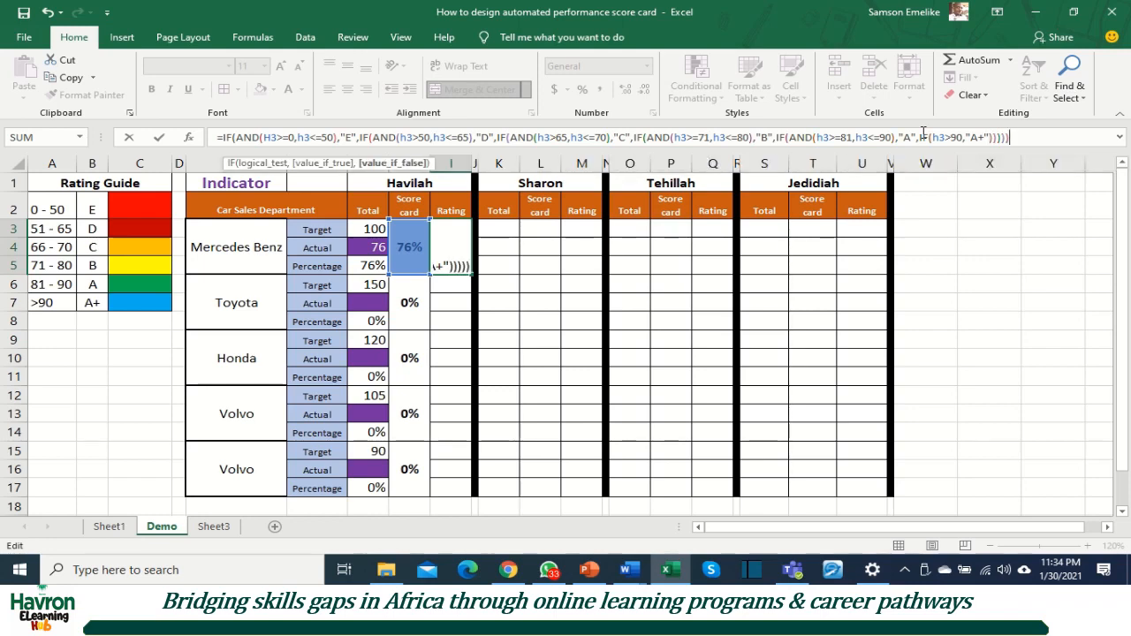
{"action": "key", "text": "Return"}
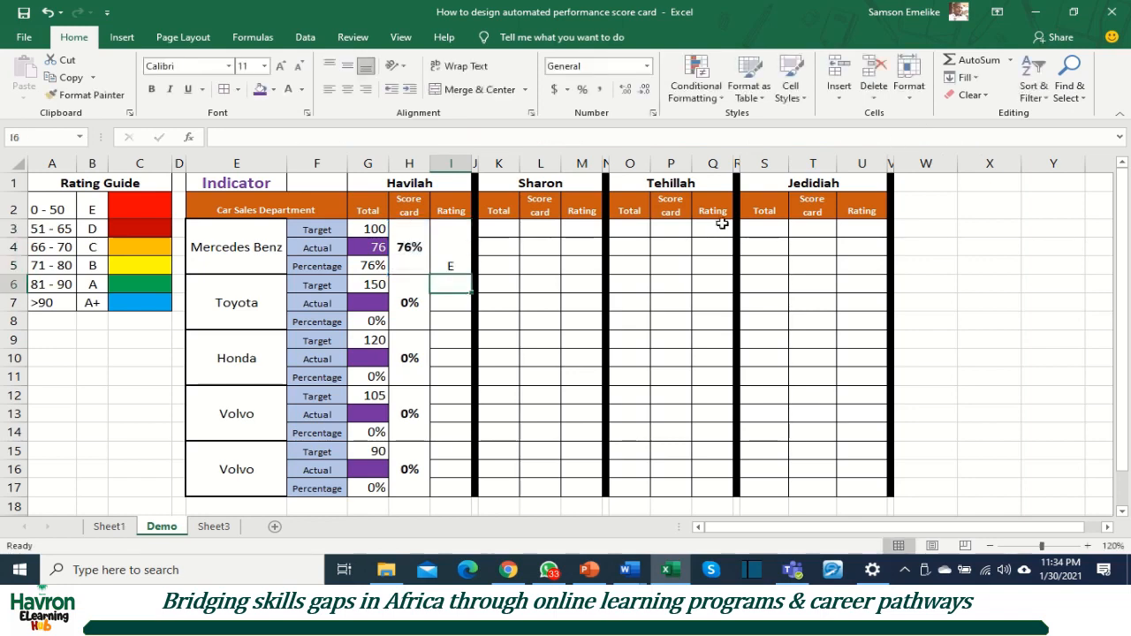
Step: Edit the Mercedes Benz rating formula so the E thresholds read 0% and 50% and the D thresholds read 50% and 65%
{"action": "left_click", "coordinate": [458, 257]}
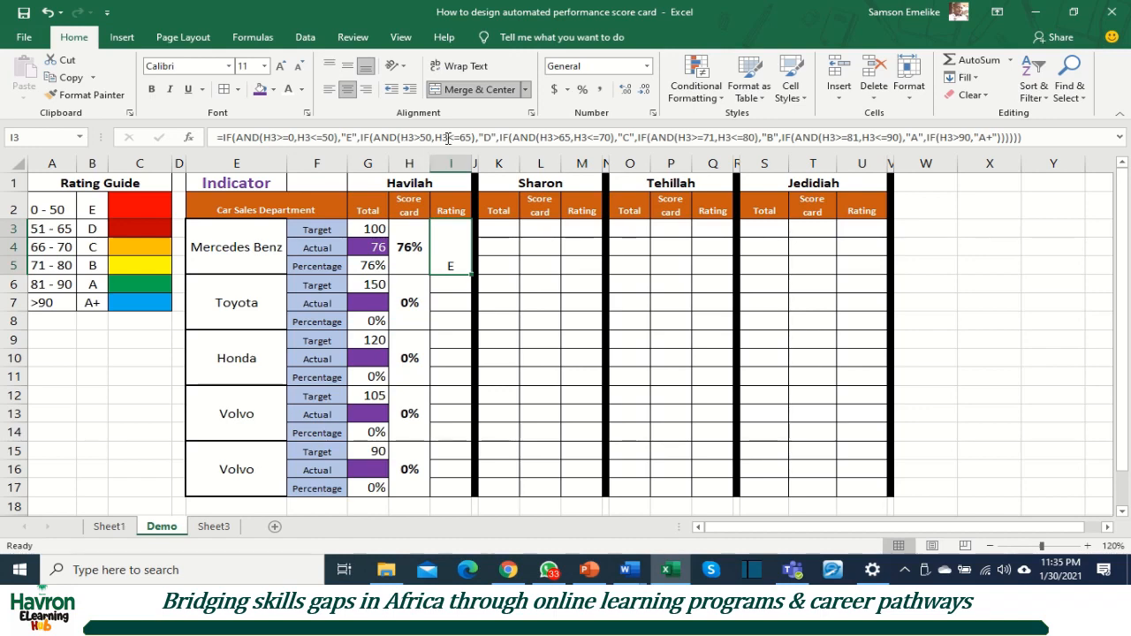
{"action": "left_click", "coordinate": [297, 137]}
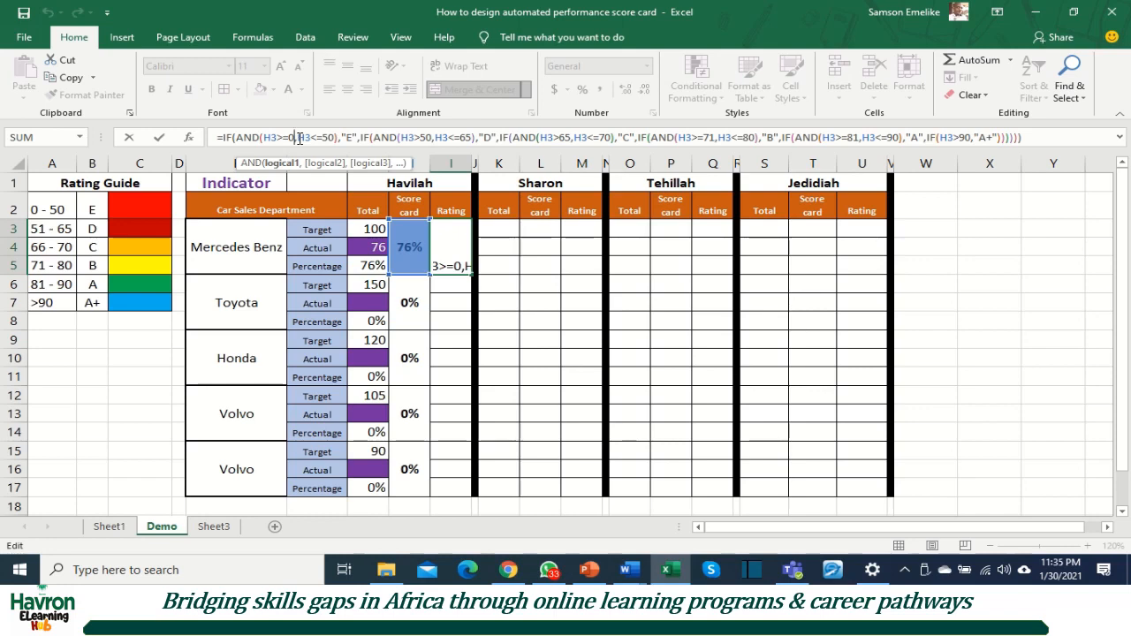
{"action": "type", "text": "%"}
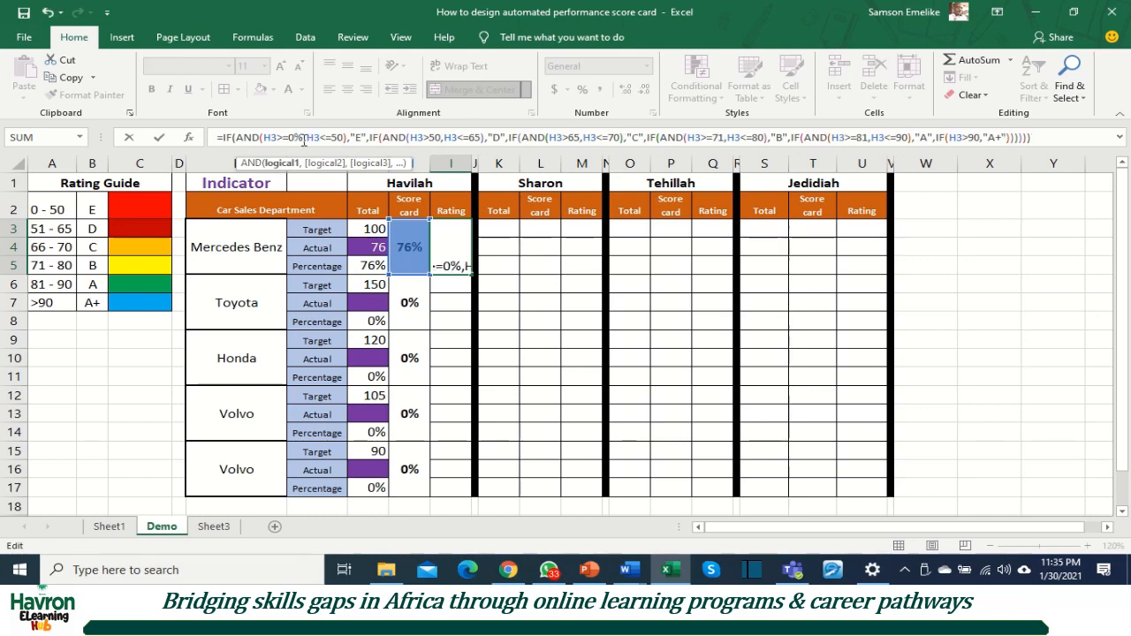
{"action": "left_click", "coordinate": [342, 137]}
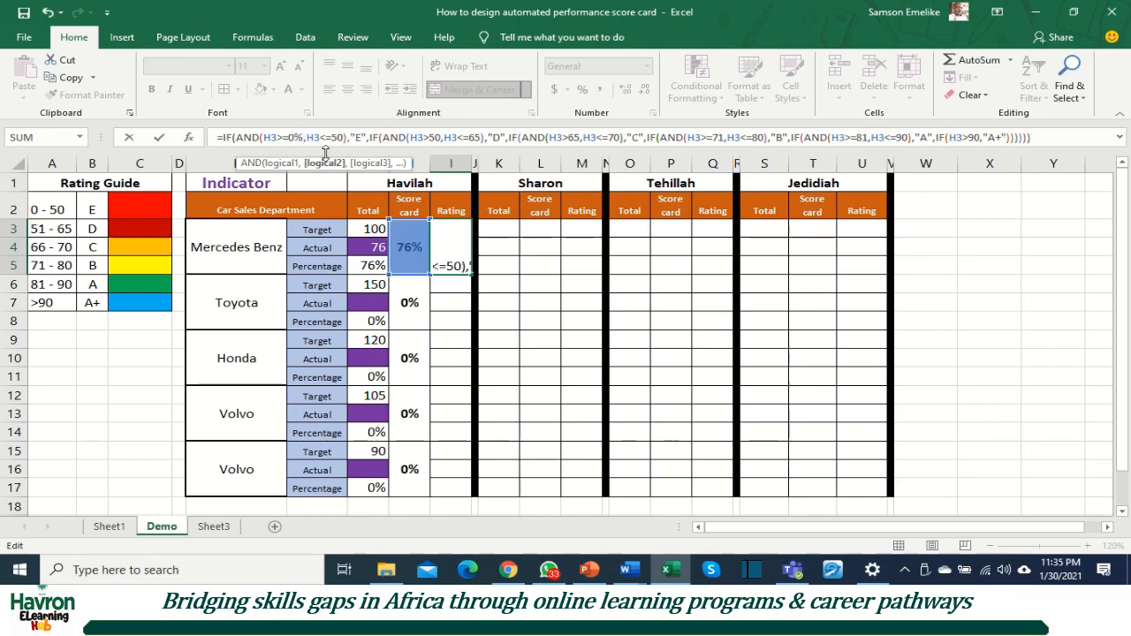
{"action": "type", "text": "%"}
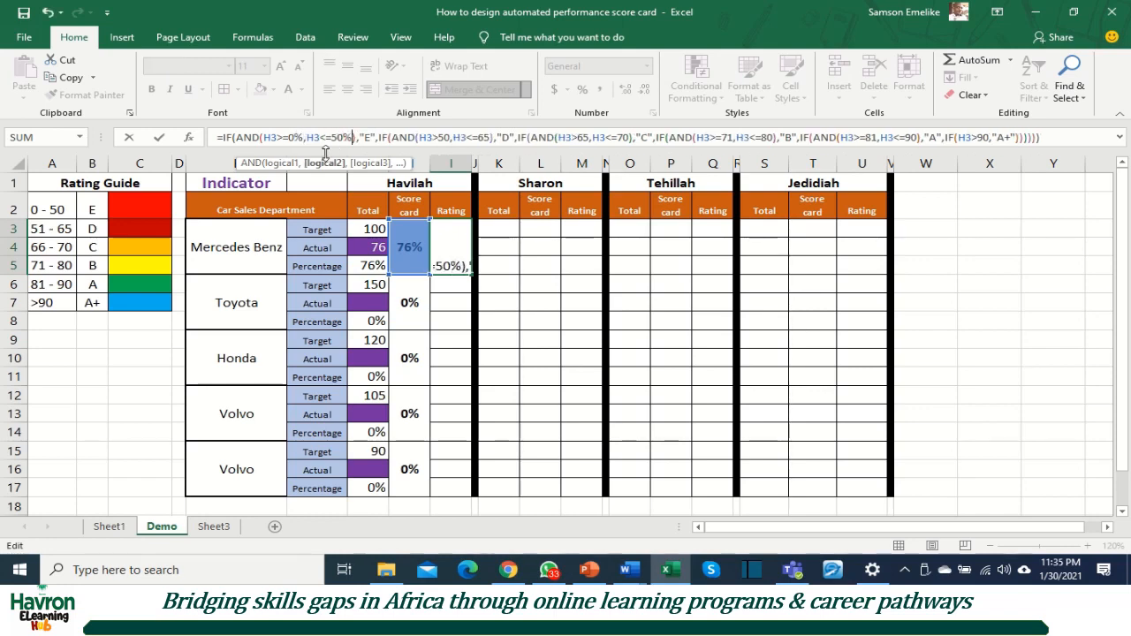
{"action": "left_click", "coordinate": [449, 139]}
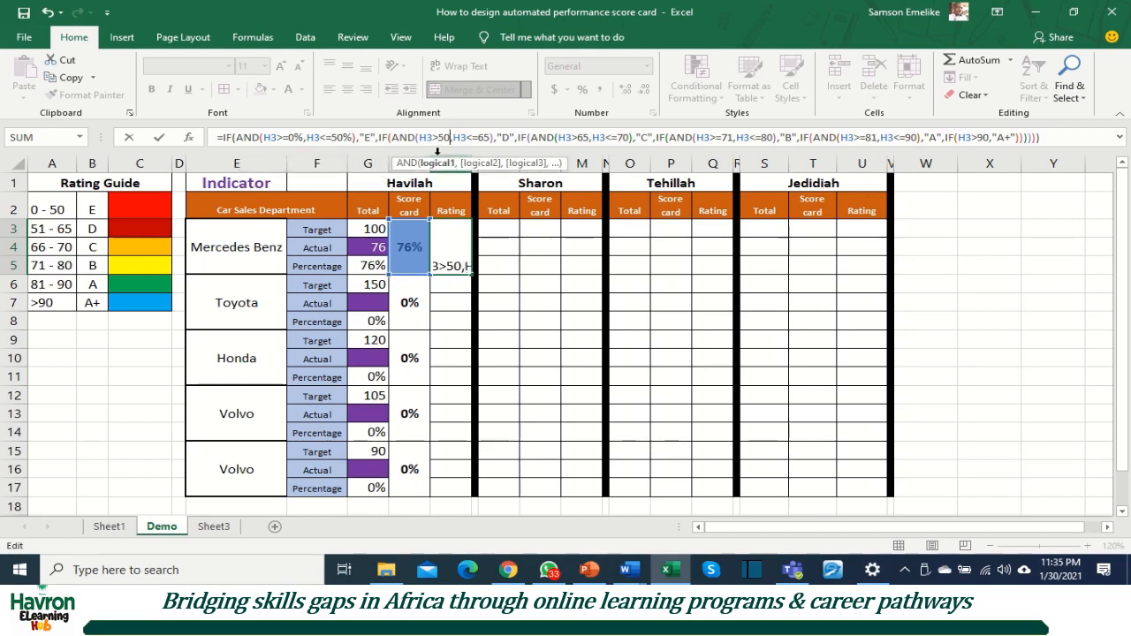
{"action": "type", "text": "%"}
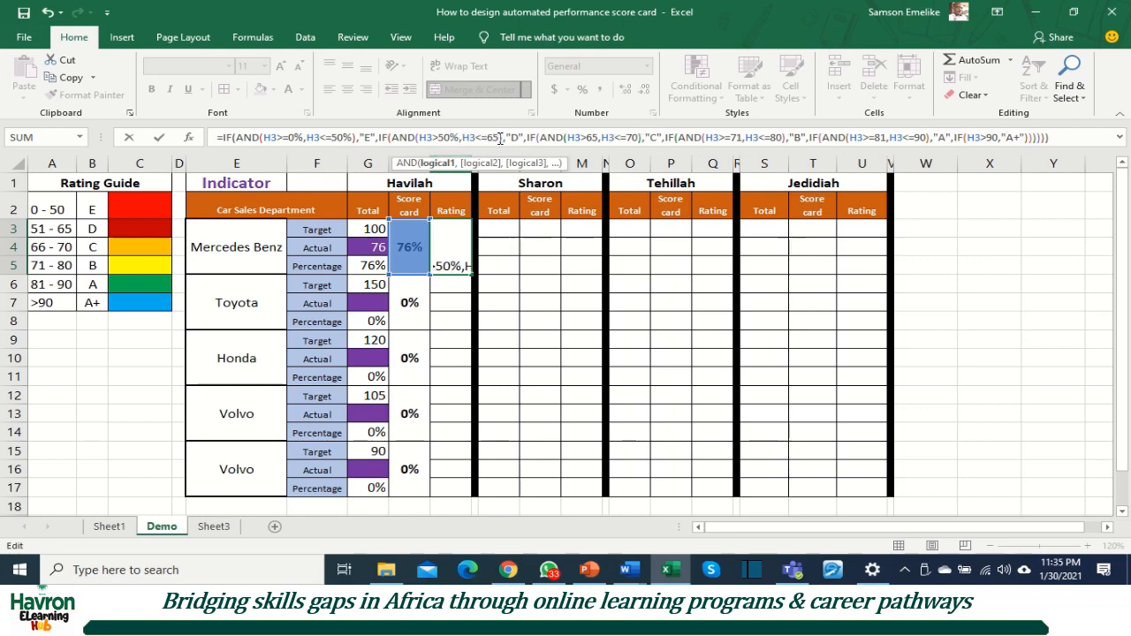
{"action": "left_click", "coordinate": [500, 138]}
{"action": "type", "text": "%"}
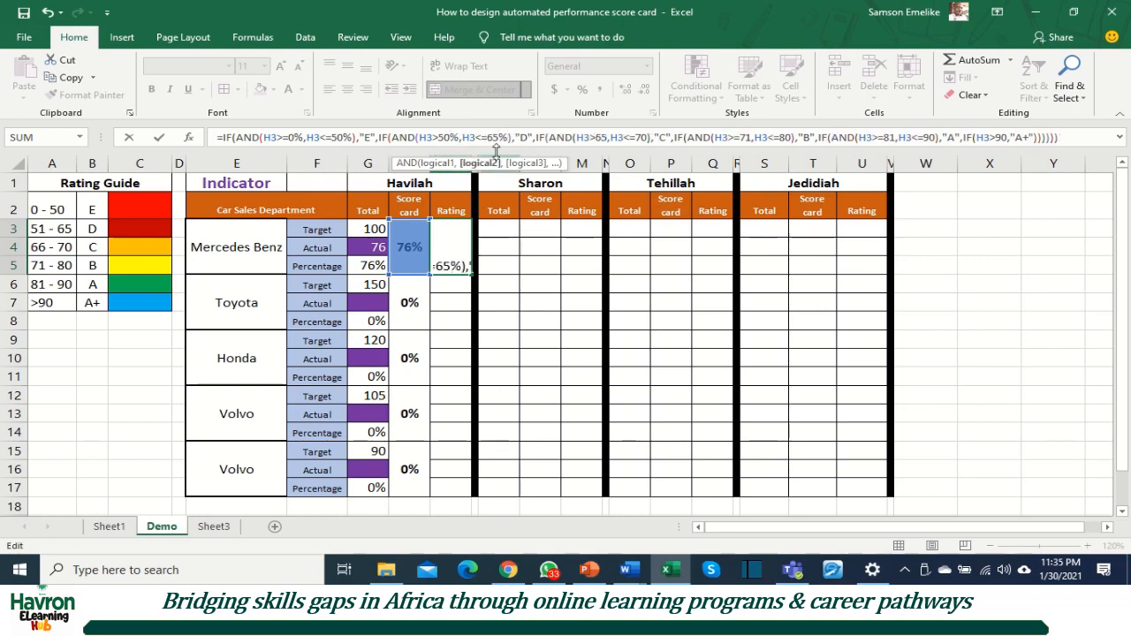
Step: Change the rating formula's C thresholds to 65% and 70% and its B thresholds to 71% and 80%
{"action": "left_click", "coordinate": [608, 138]}
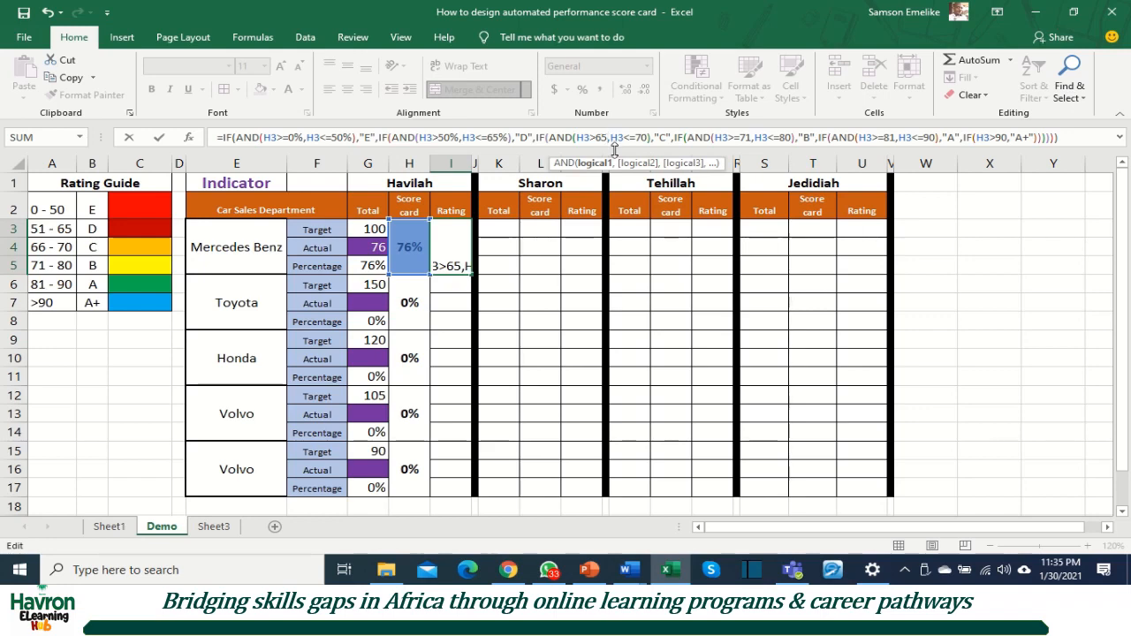
{"action": "type", "text": "%"}
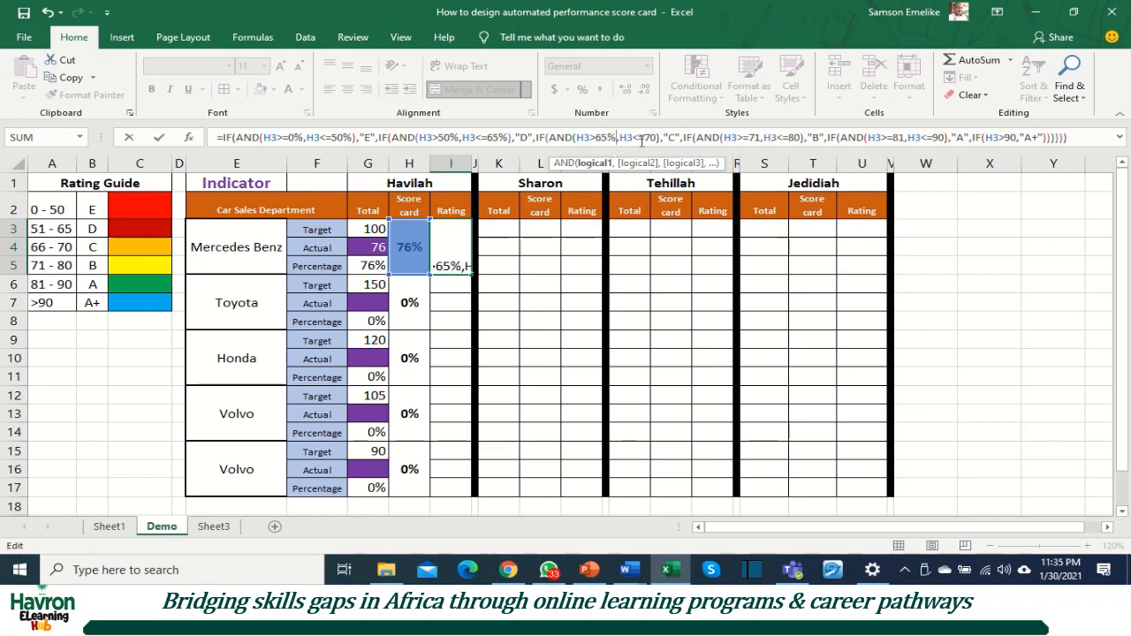
{"action": "left_click", "coordinate": [656, 144]}
{"action": "type", "text": "%"}
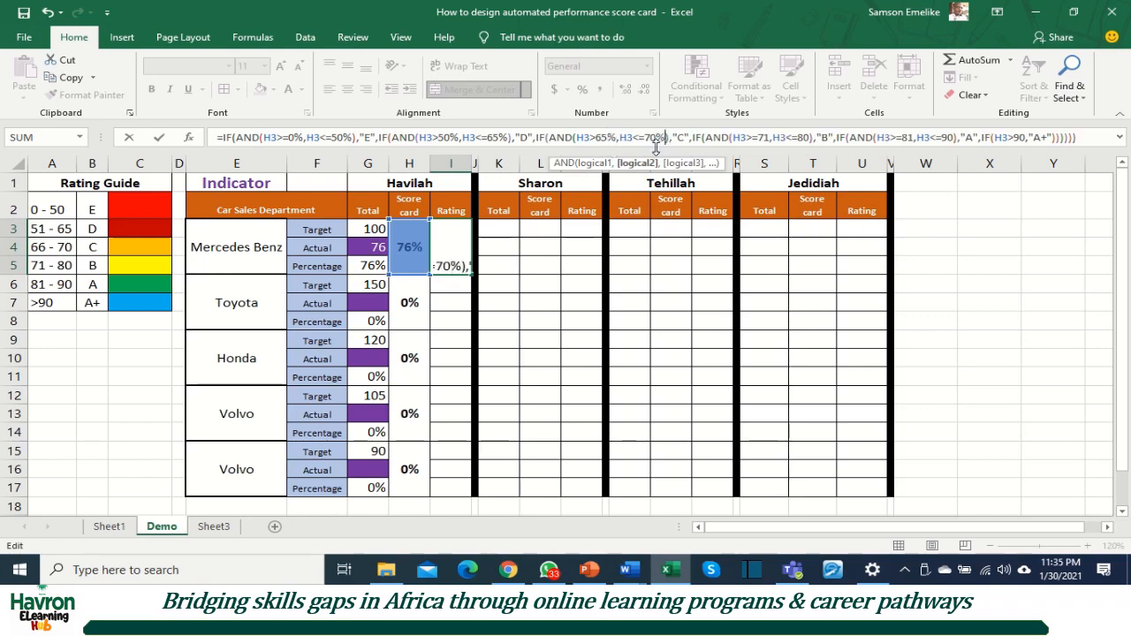
{"action": "left_click", "coordinate": [770, 142]}
{"action": "type", "text": "%"}
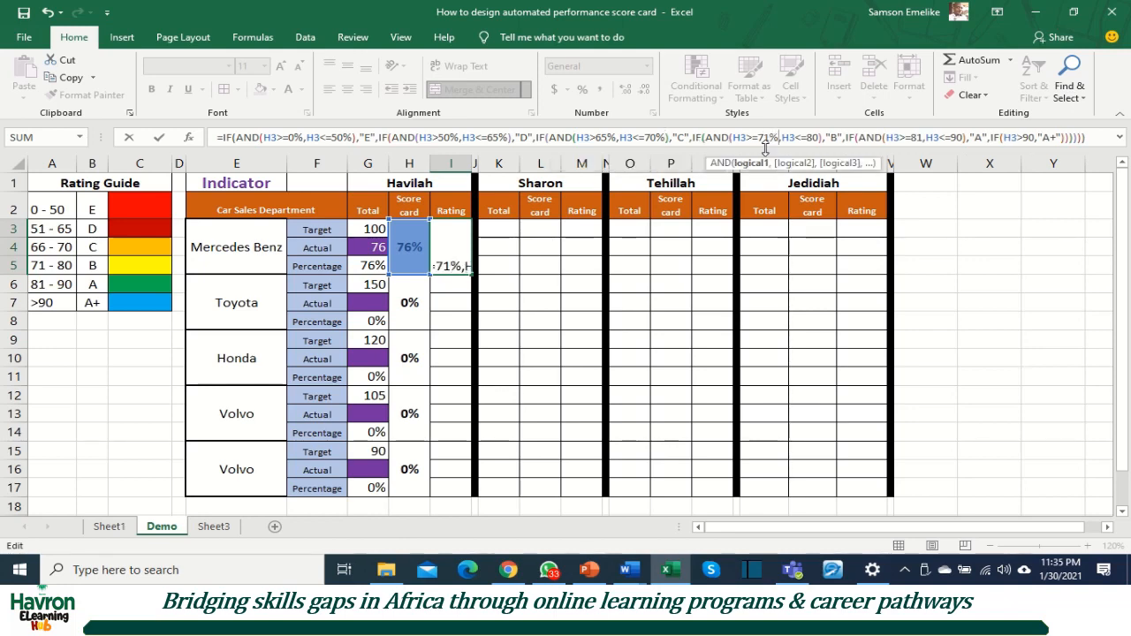
{"action": "left_click", "coordinate": [821, 141]}
{"action": "type", "text": "%"}
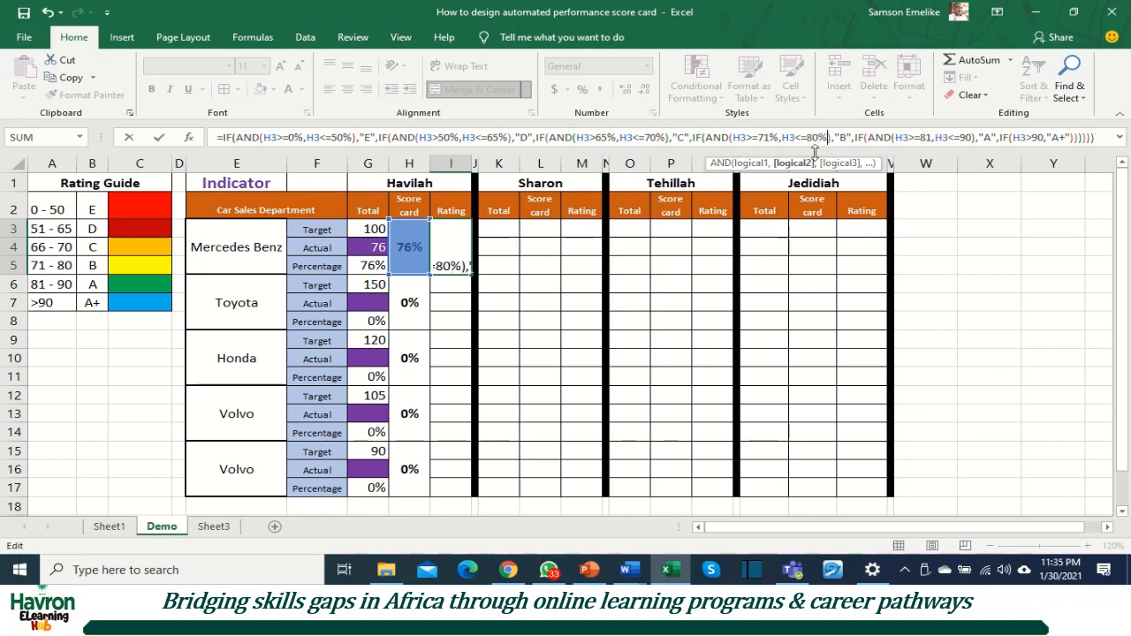
Step: Change the rating formula's A thresholds to 81% and 90% and its A+ threshold to 90%, committing the edited formula
{"action": "left_click", "coordinate": [933, 138]}
{"action": "left_click", "coordinate": [933, 138]}
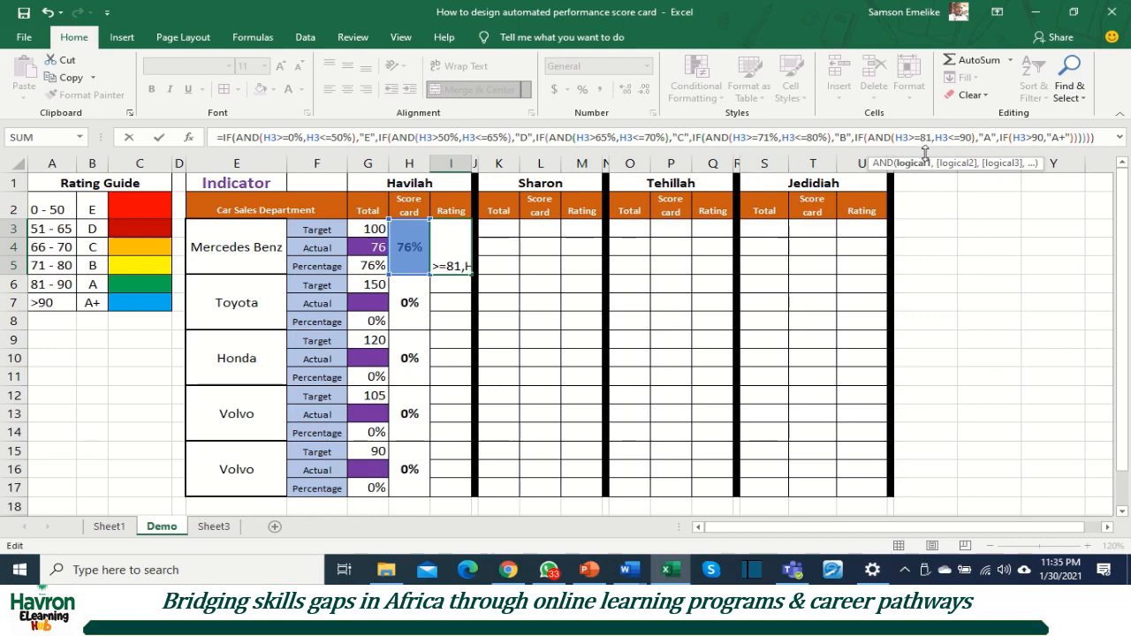
{"action": "type", "text": "%"}
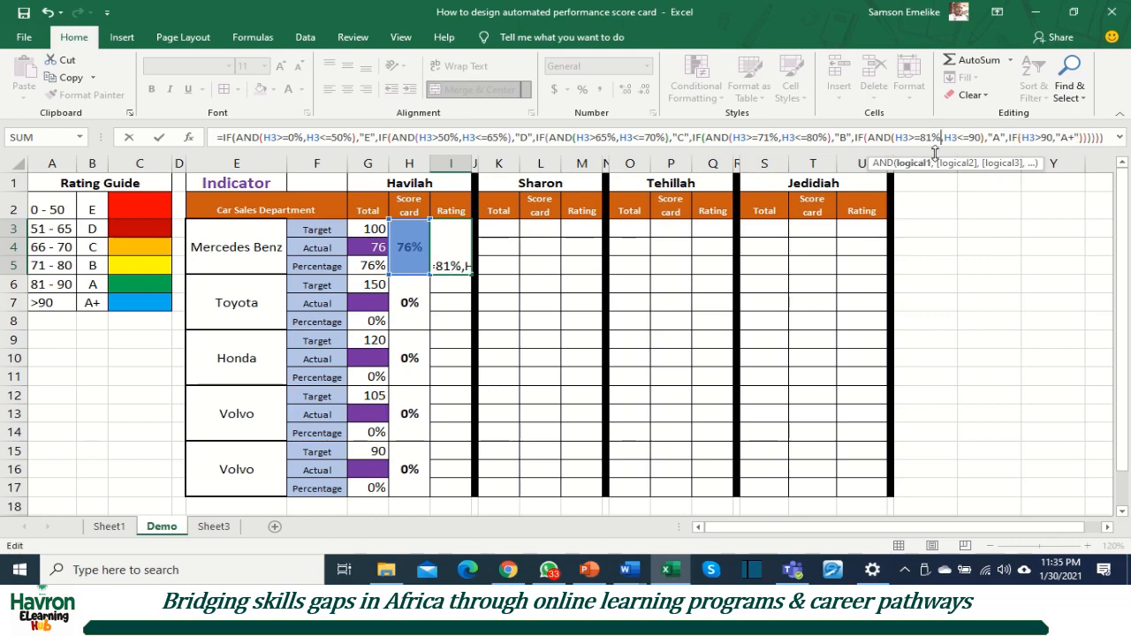
{"action": "left_click", "coordinate": [980, 138]}
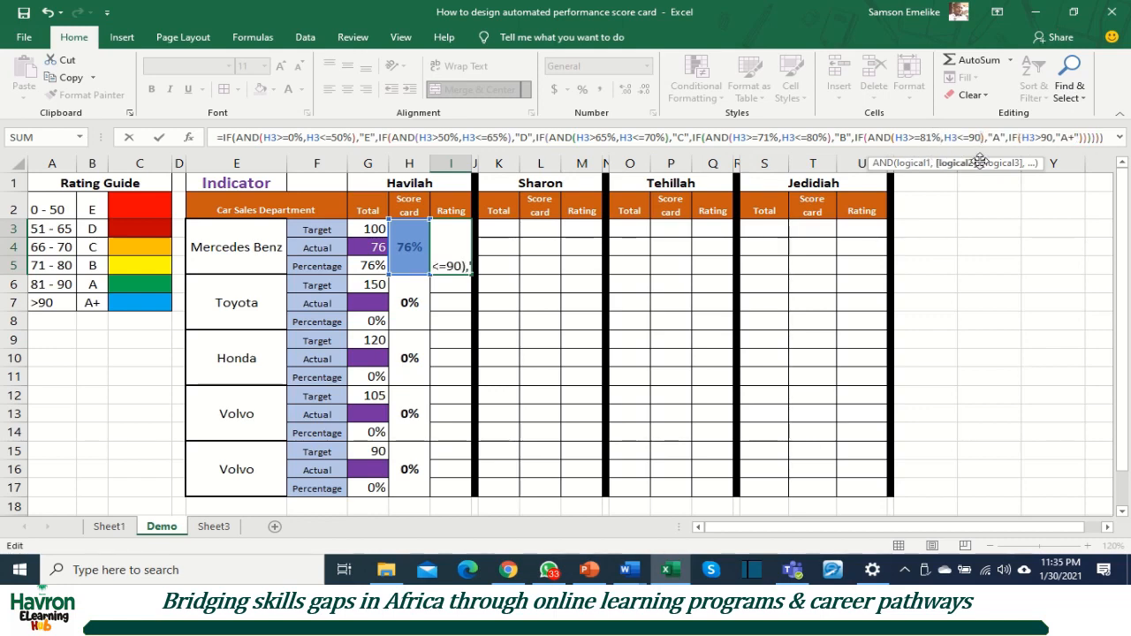
{"action": "type", "text": "%"}
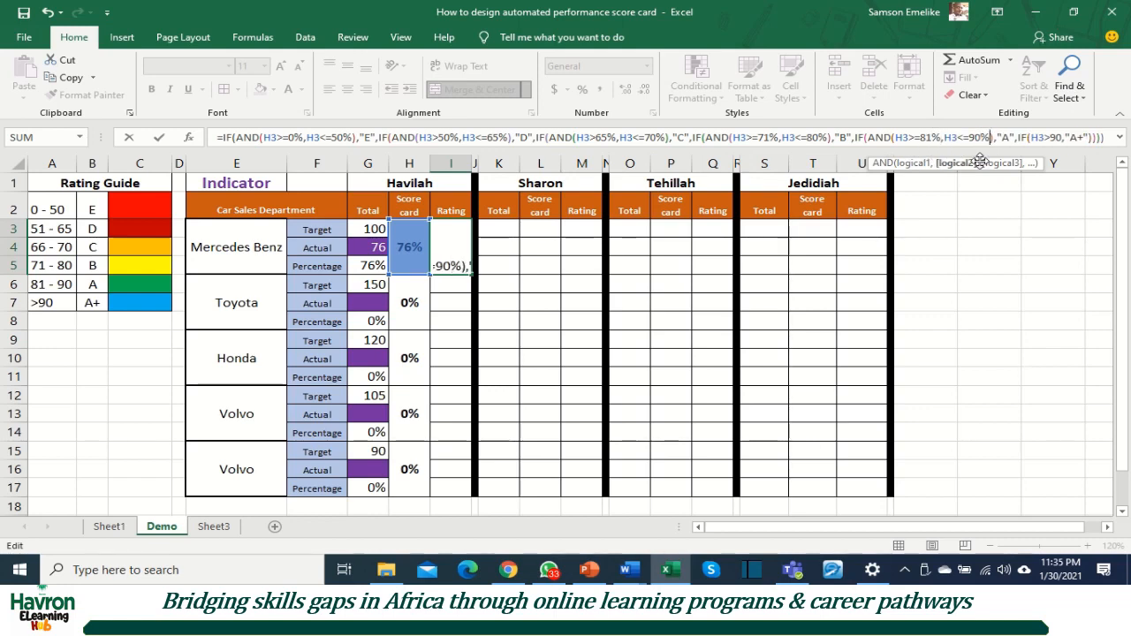
{"action": "left_click", "coordinate": [1062, 138]}
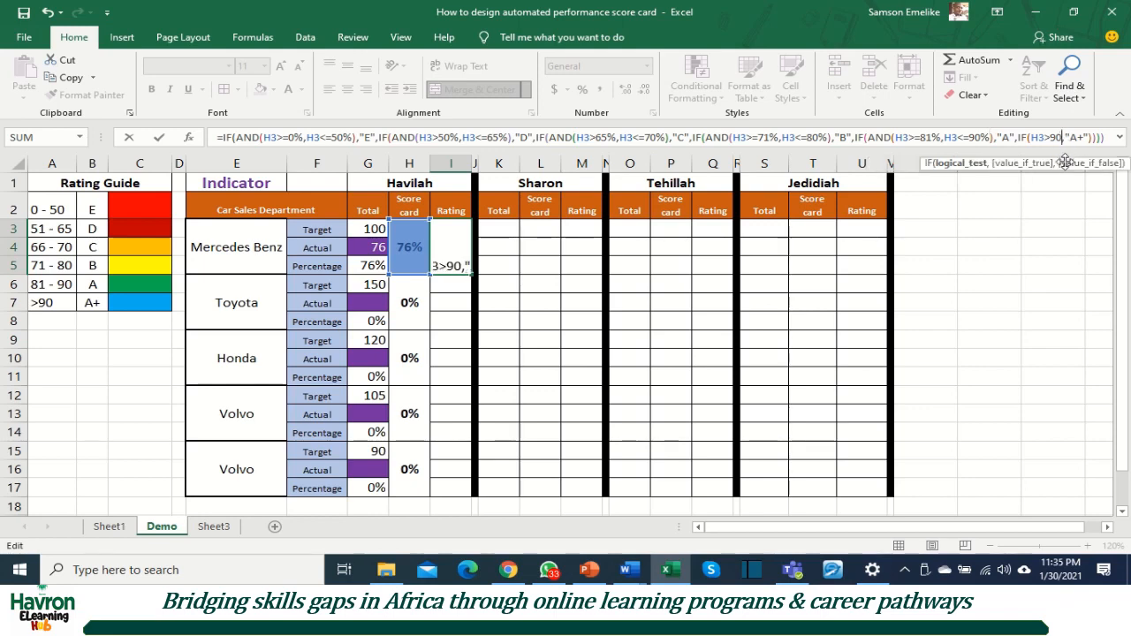
{"action": "type", "text": "%"}
{"action": "key", "text": "Return"}
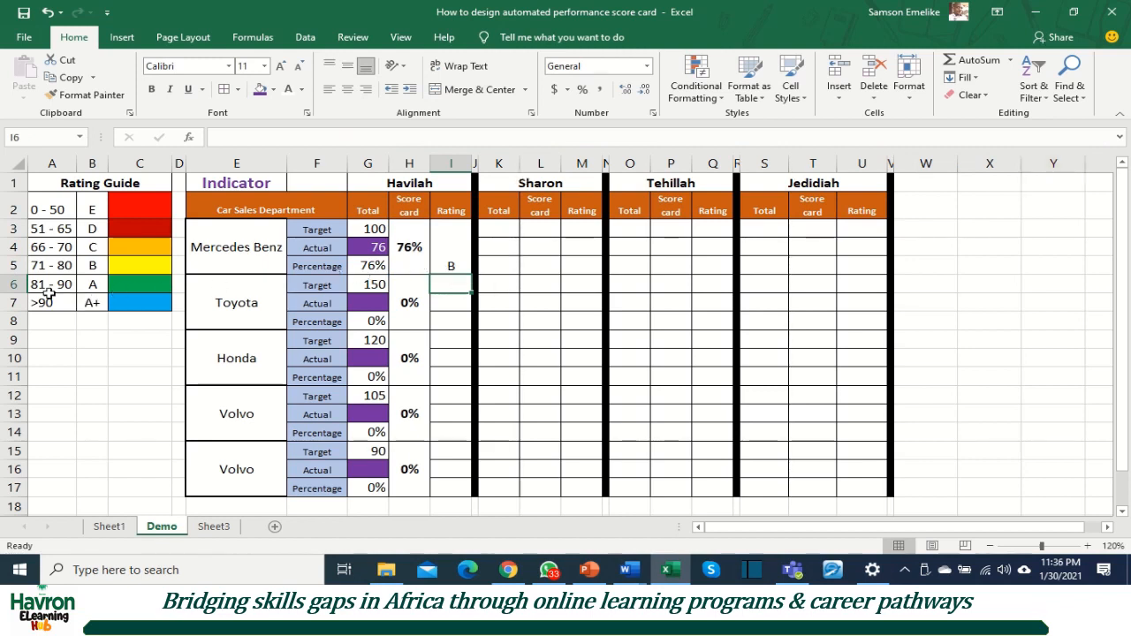
Step: Middle-align and bold the Mercedes Benz rating, and fill it down through the last Volvo block in row 17
{"action": "left_click", "coordinate": [455, 255]}
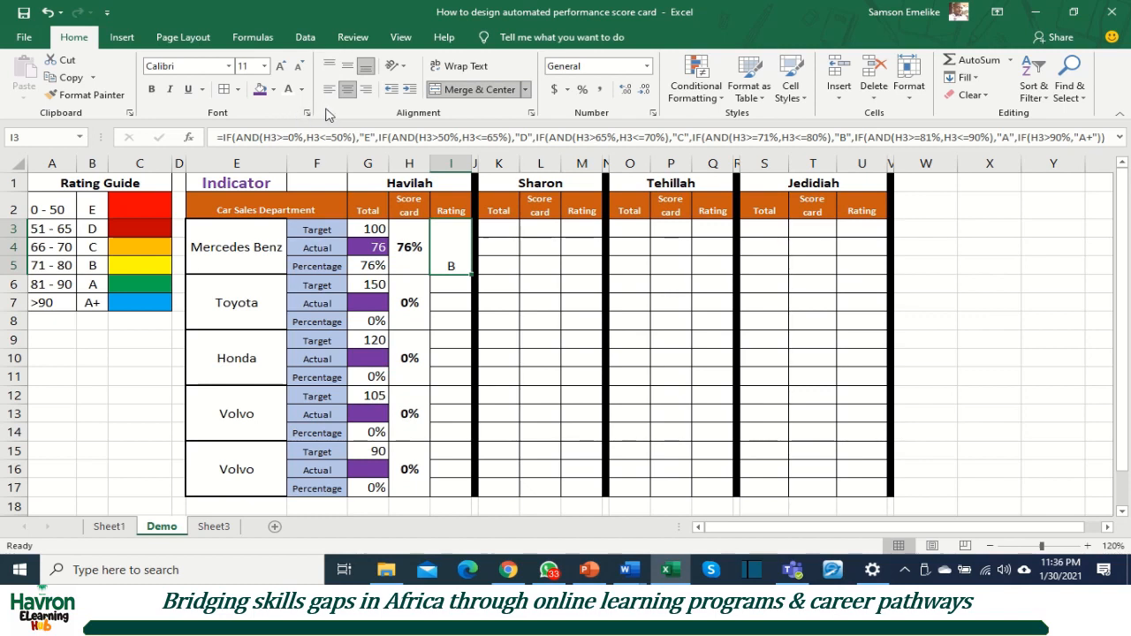
{"action": "left_click", "coordinate": [348, 65]}
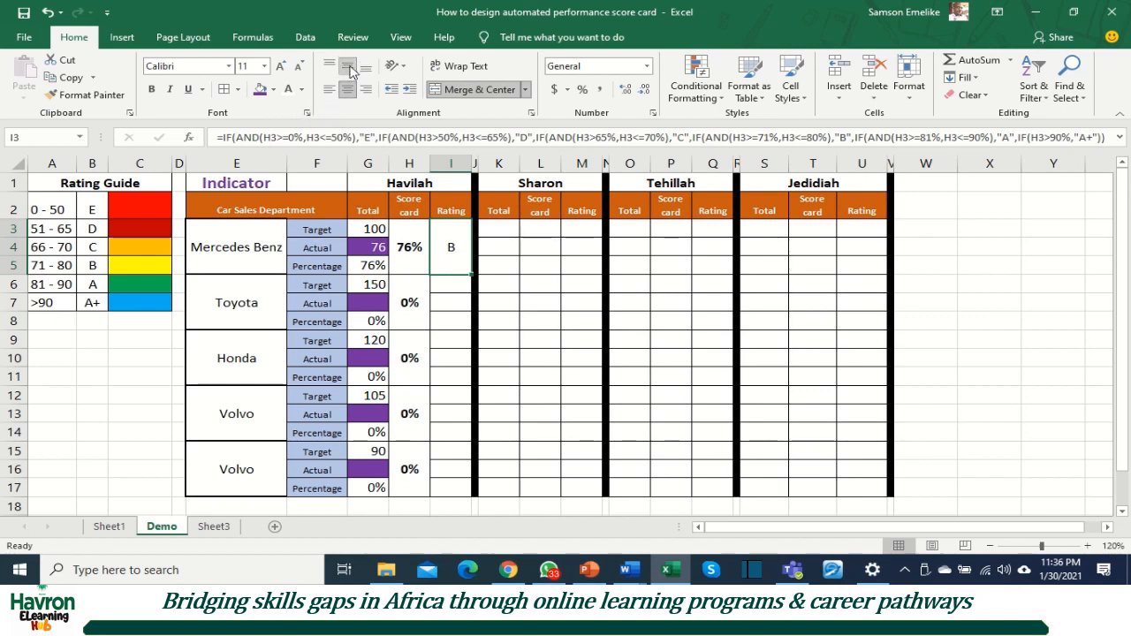
{"action": "left_click", "coordinate": [151, 89]}
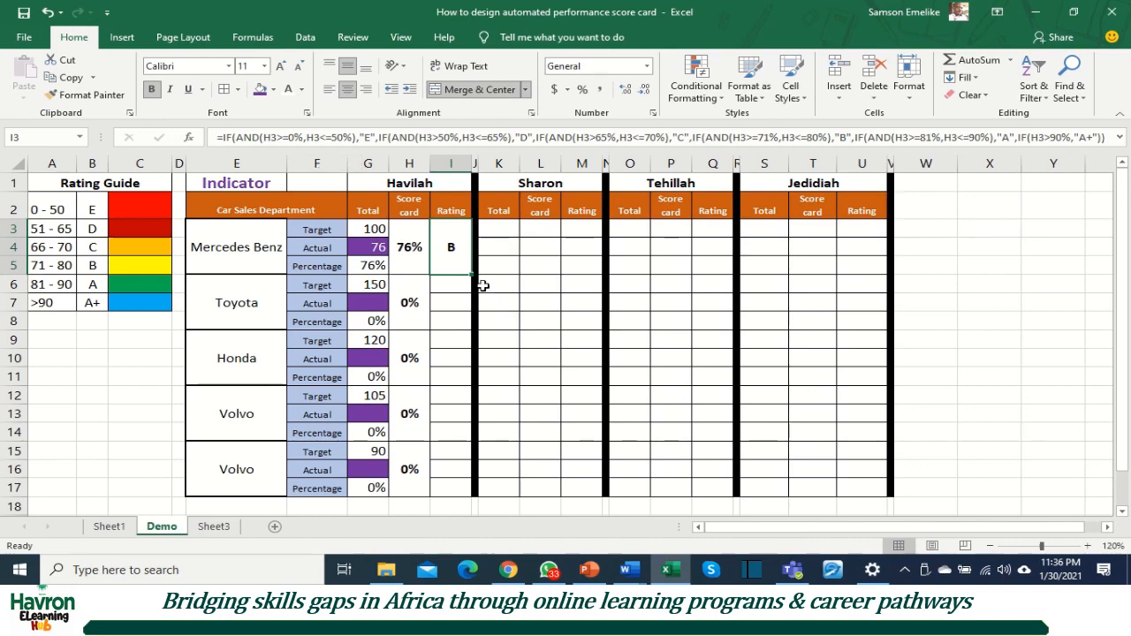
{"action": "left_click_drag", "start_coordinate": [474, 276], "coordinate": [483, 479]}
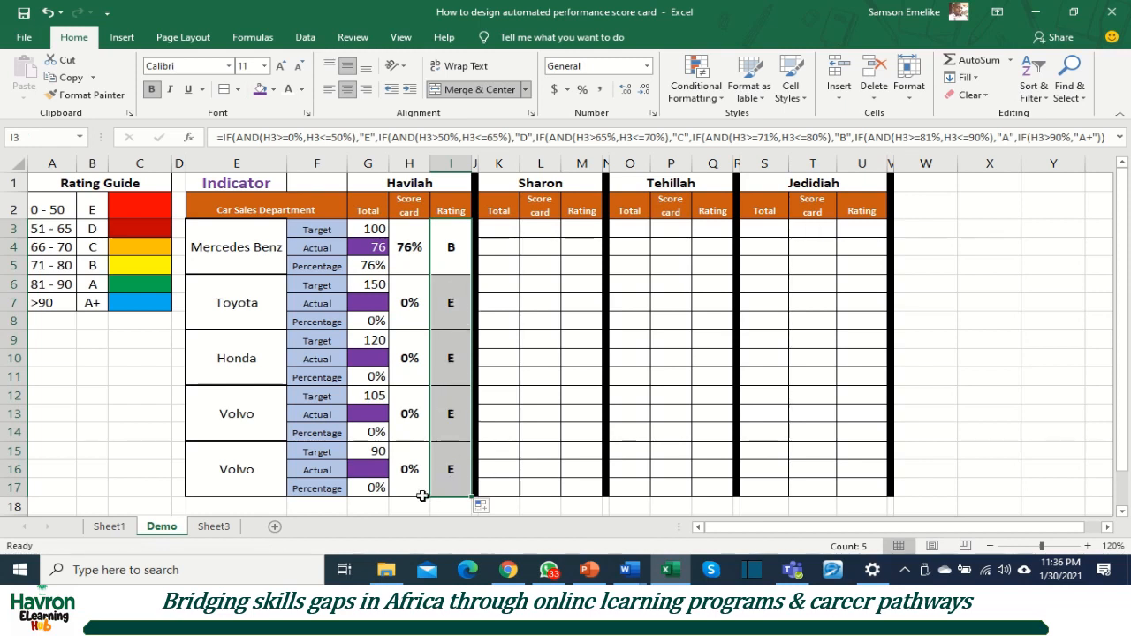
Step: Enter 100 as Toyota's actual and check its rating against the 66 - 70 band in the rating guide
{"action": "left_click", "coordinate": [412, 469]}
{"action": "left_click", "coordinate": [405, 416]}
{"action": "left_click", "coordinate": [408, 345]}
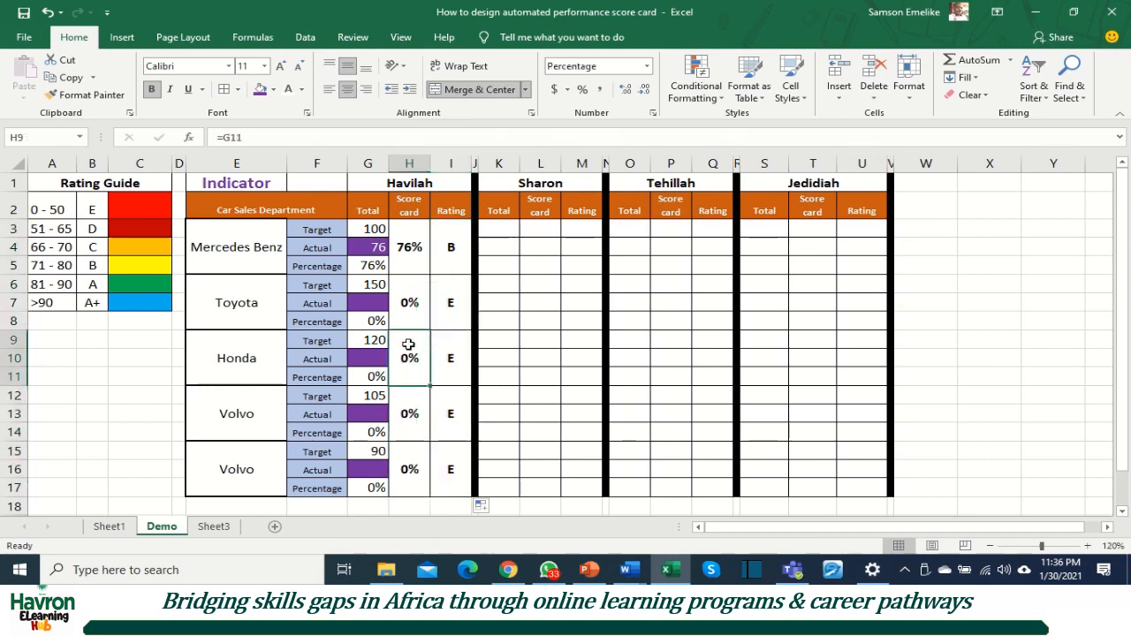
{"action": "left_click", "coordinate": [409, 305]}
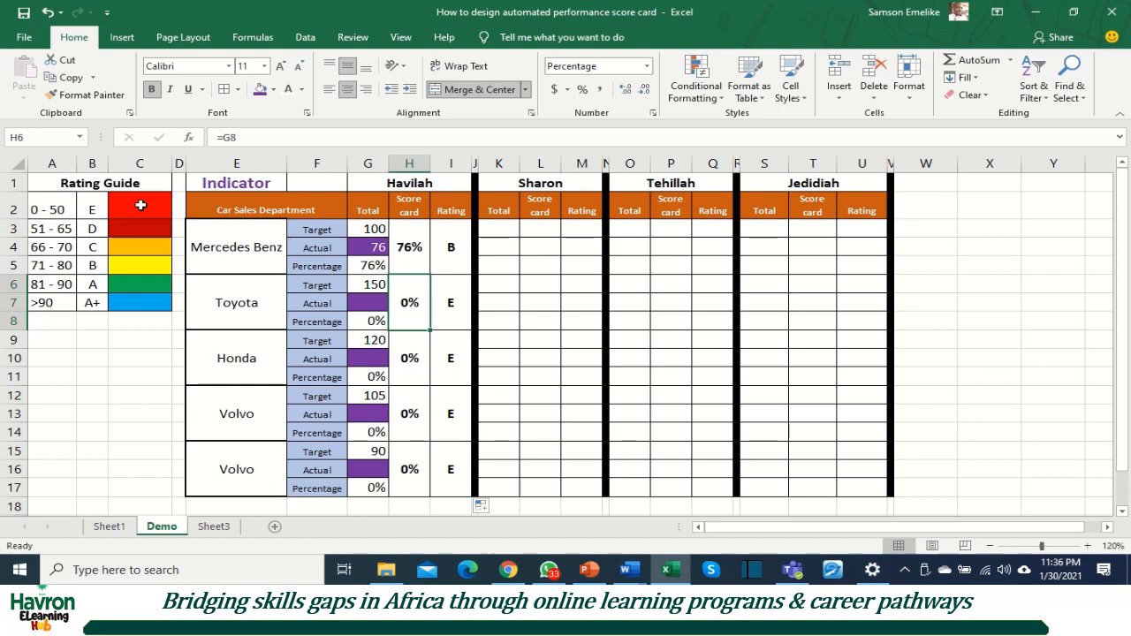
{"action": "left_click", "coordinate": [376, 304]}
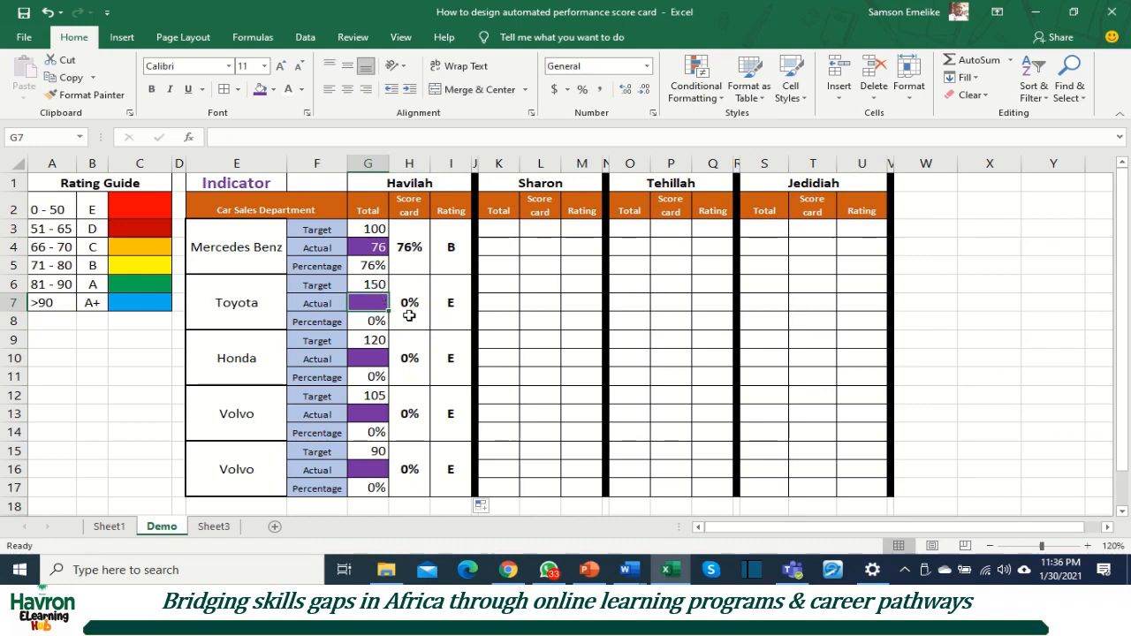
{"action": "type", "text": "100"}
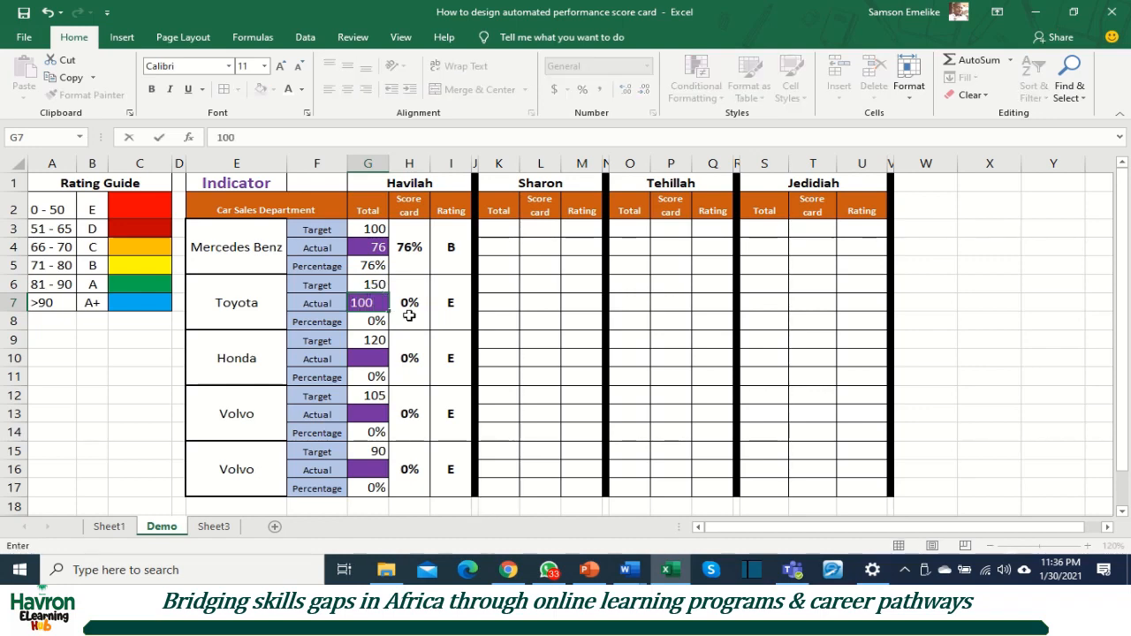
{"action": "key", "text": "Return"}
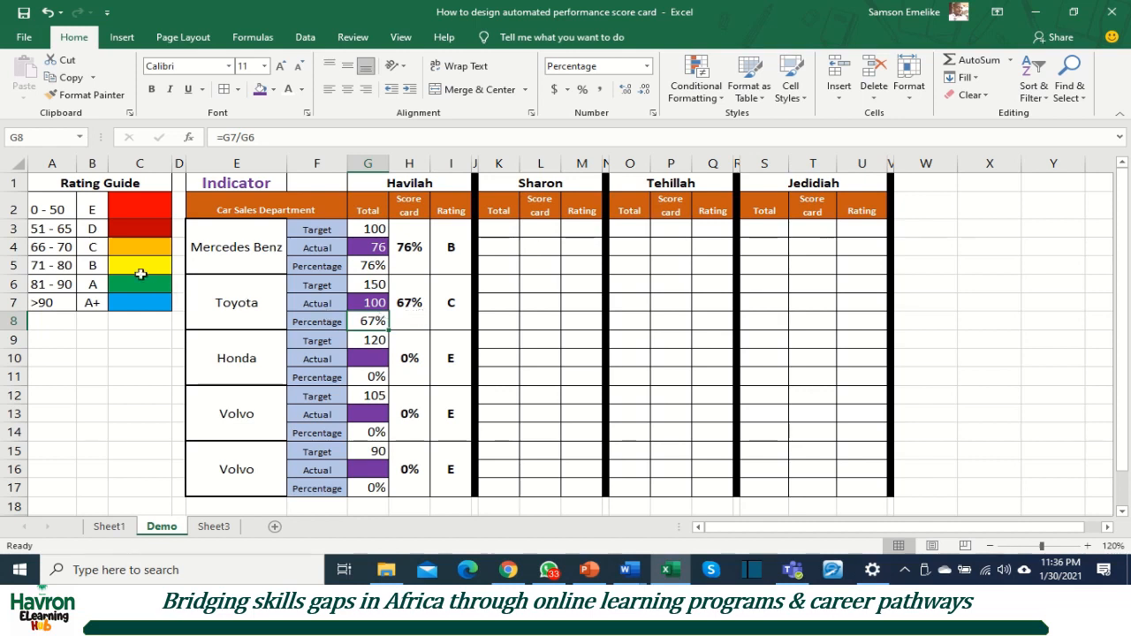
{"action": "left_click", "coordinate": [50, 249]}
{"action": "left_click", "coordinate": [13, 246]}
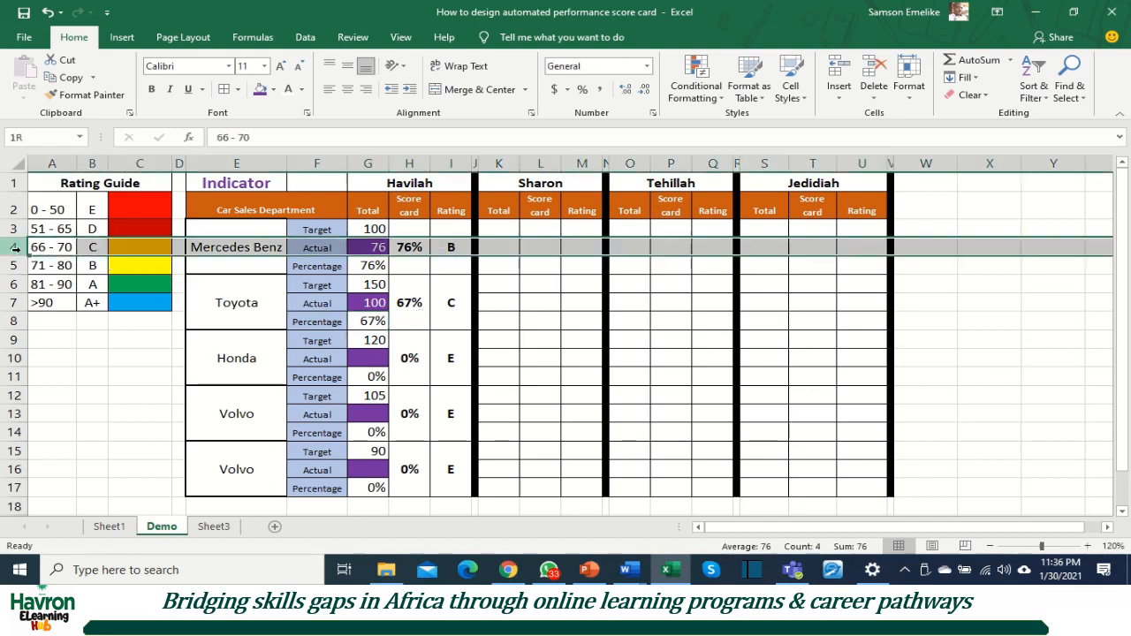
{"action": "left_click", "coordinate": [450, 303]}
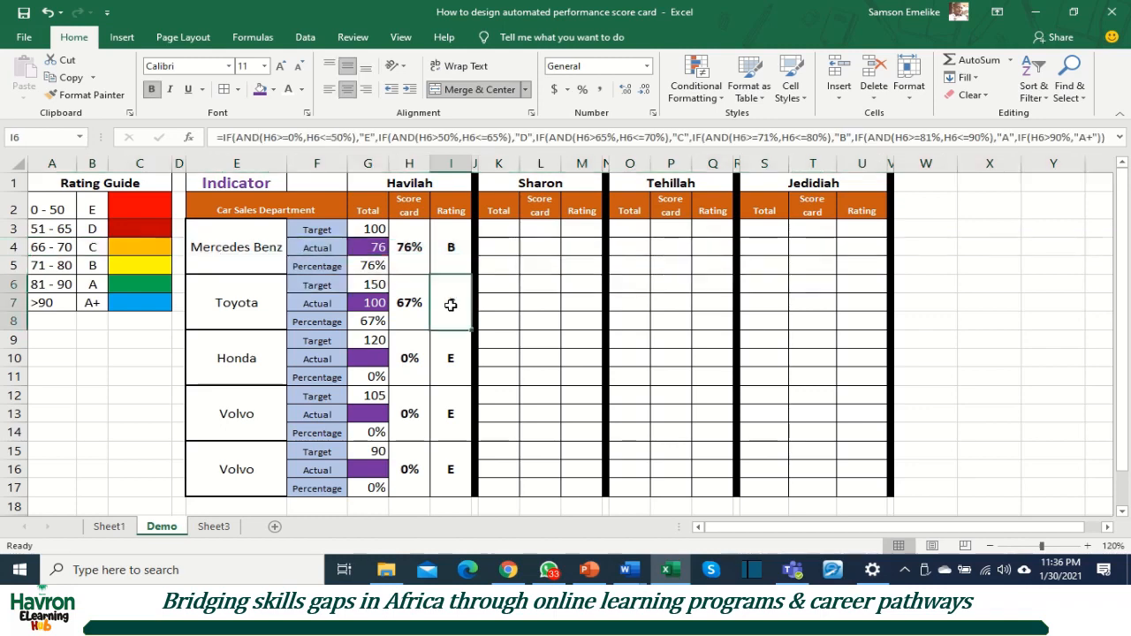
Step: Enter 125 as Honda's actual under the first salesperson
{"action": "left_click", "coordinate": [368, 356]}
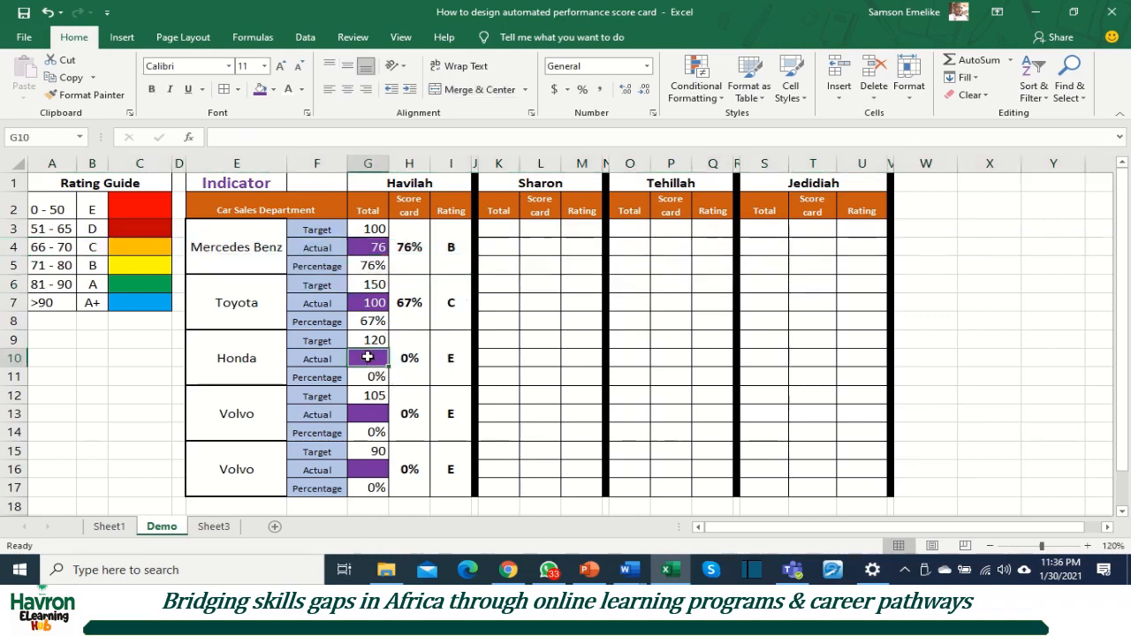
{"action": "type", "text": "1"}
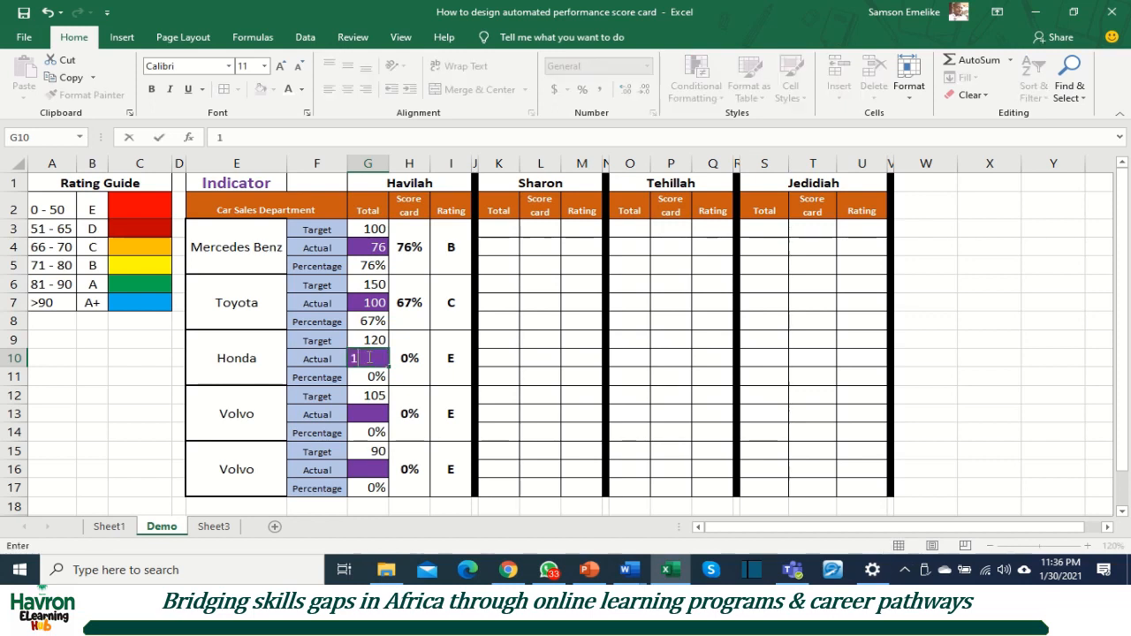
{"action": "type", "text": "25"}
{"action": "key", "text": "Return"}
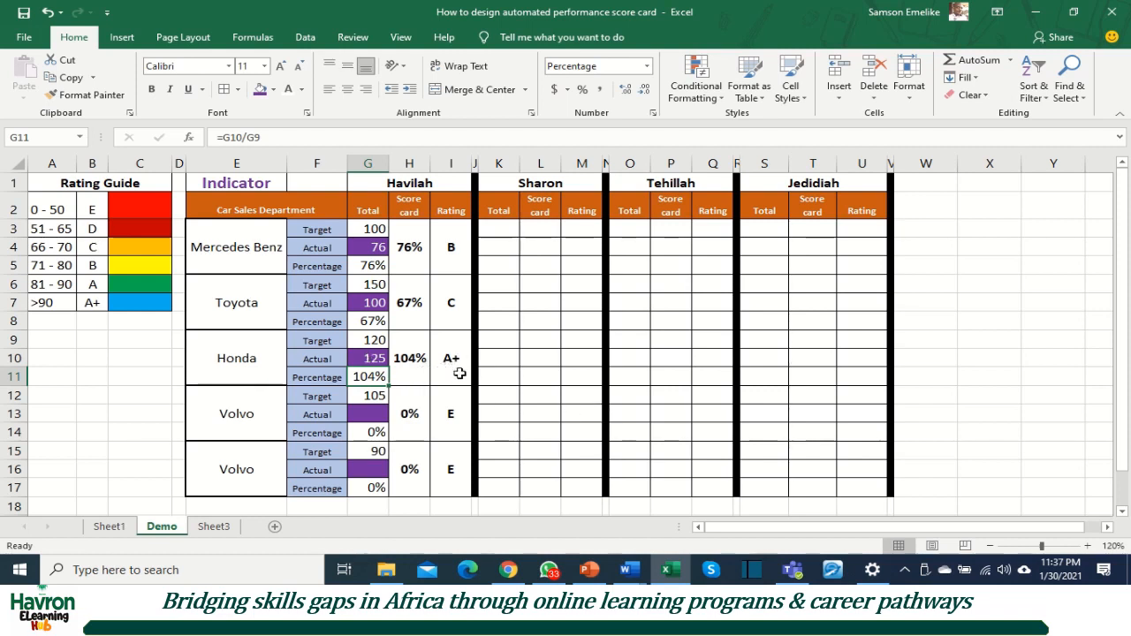
Step: Enter 52 as the actual for the first Volvo block and 80 for the second Volvo block
{"action": "left_click", "coordinate": [371, 413]}
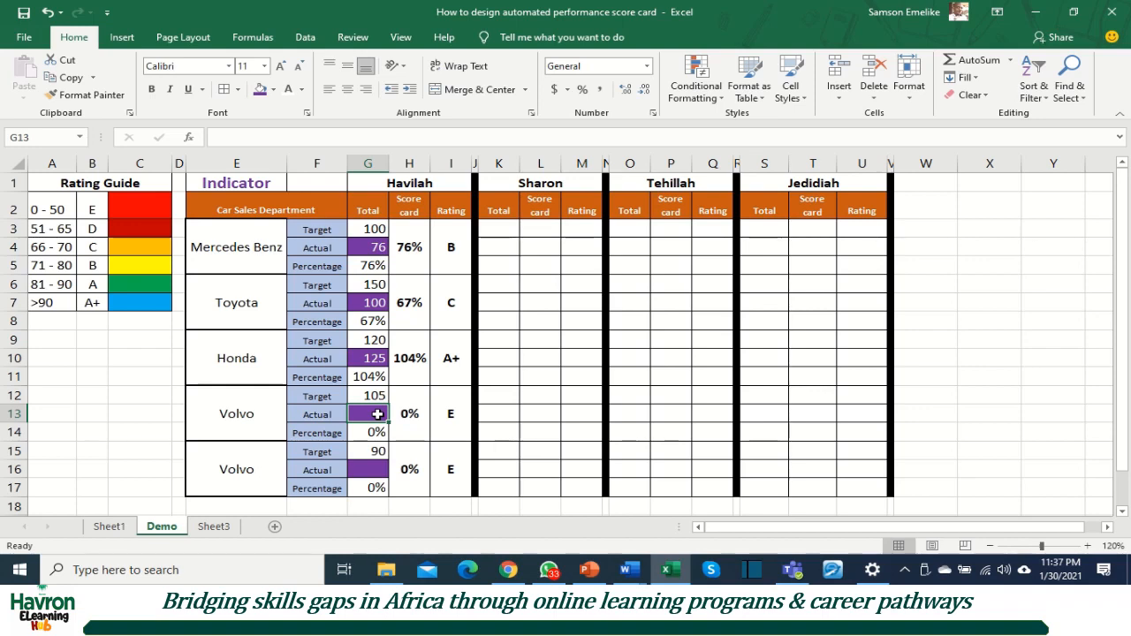
{"action": "type", "text": "52"}
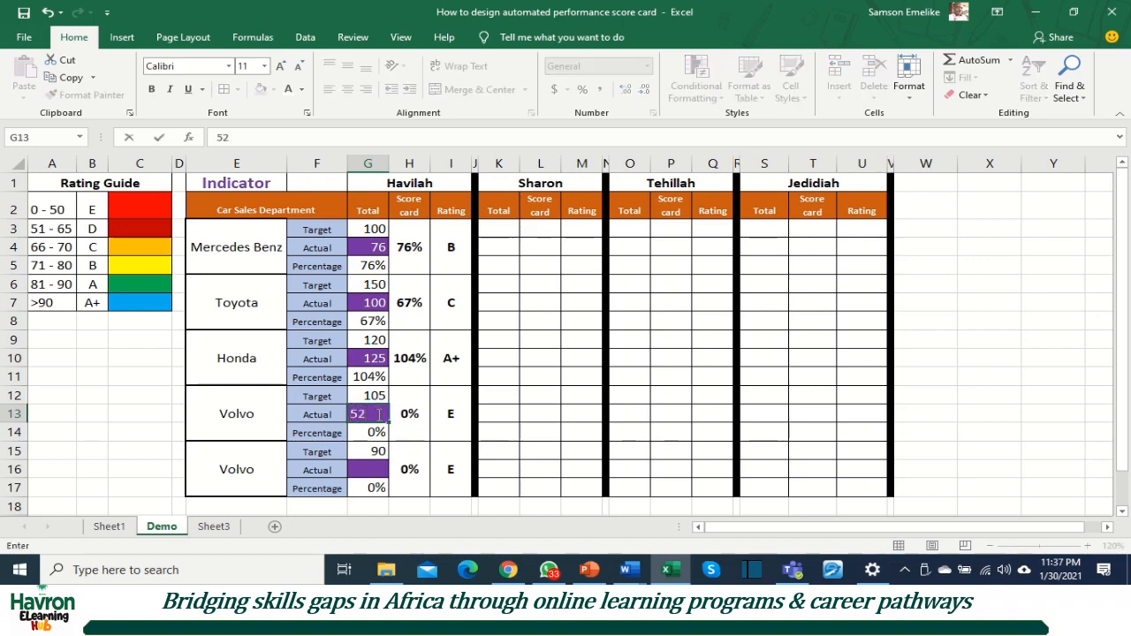
{"action": "key", "text": "Return"}
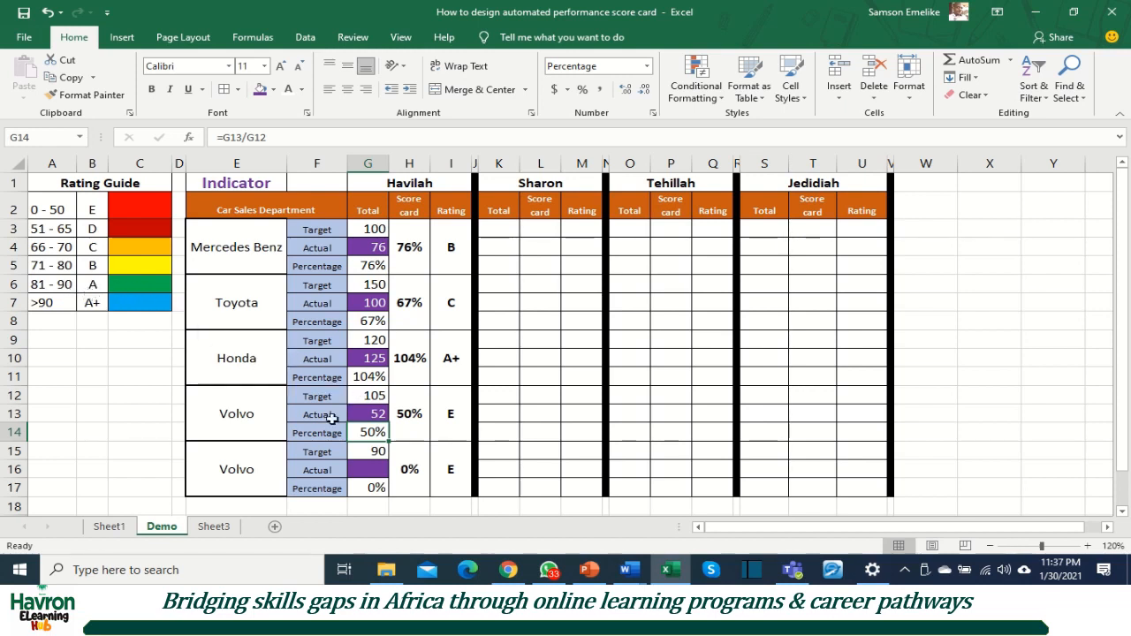
{"action": "left_click", "coordinate": [377, 470]}
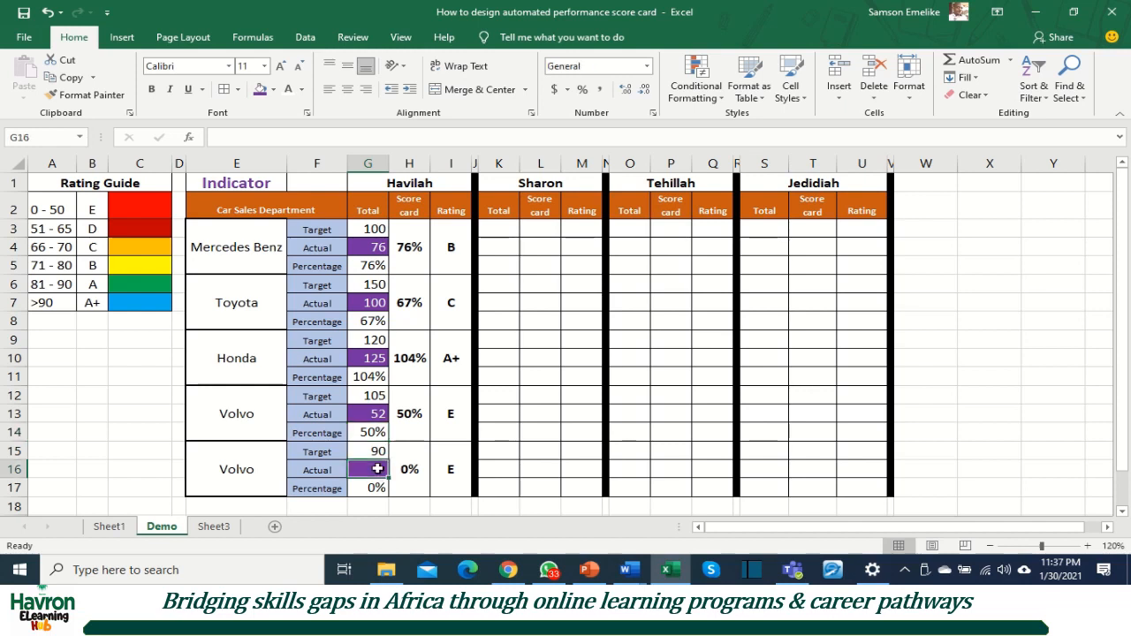
{"action": "type", "text": "80"}
{"action": "left_click", "coordinate": [420, 489]}
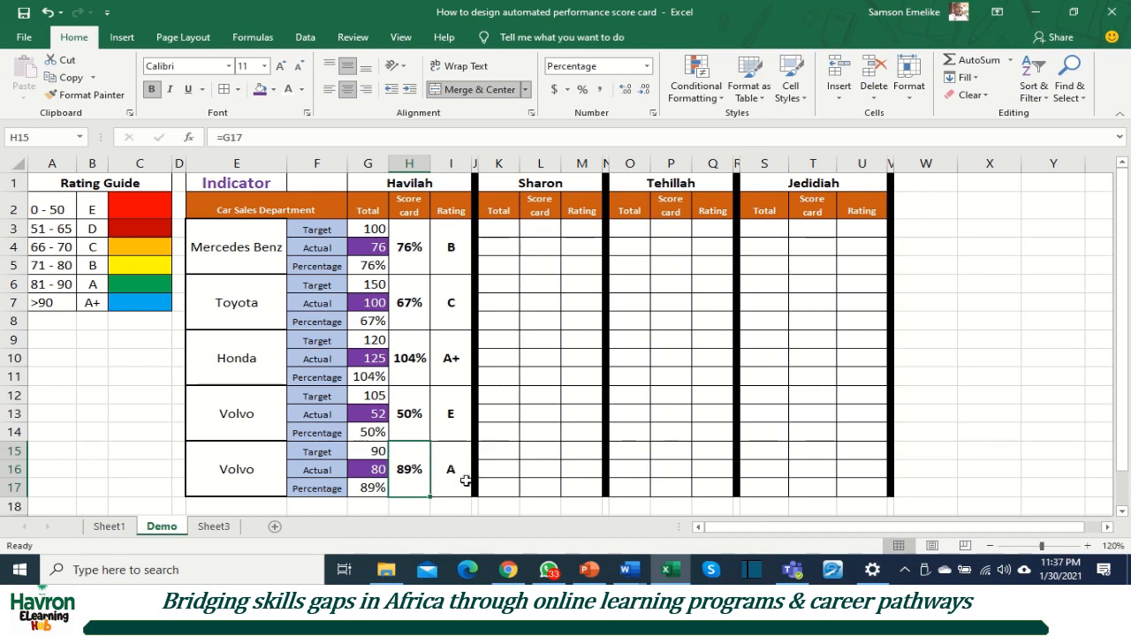
Step: Review the complete nested IF/AND rating formula in the Mercedes Benz rating cell
{"action": "left_click", "coordinate": [452, 254]}
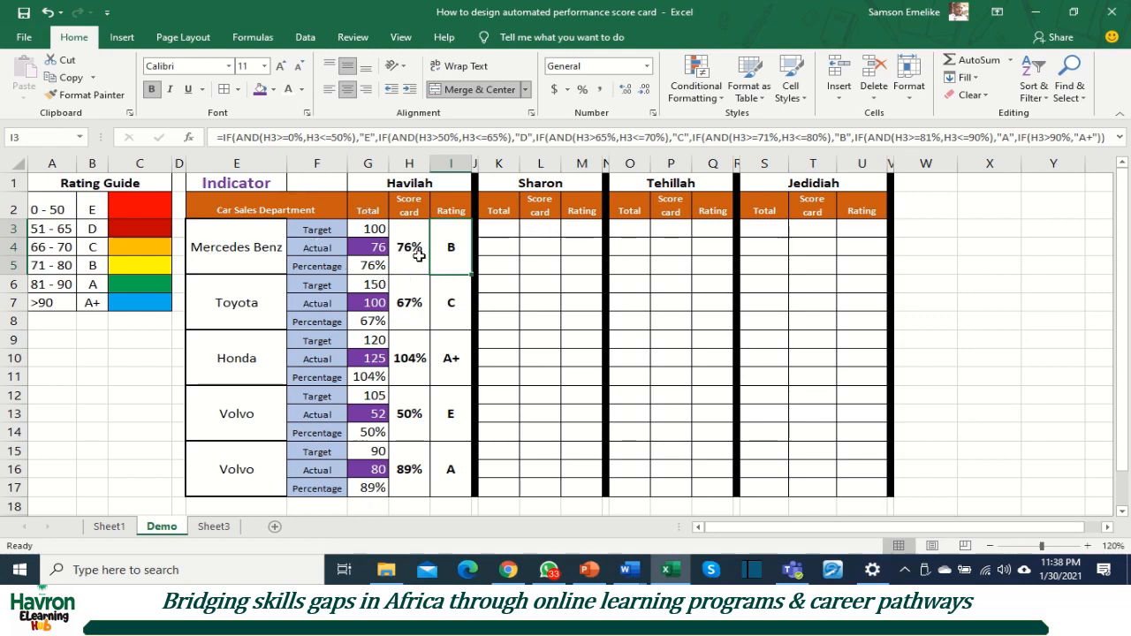
{"action": "left_click", "coordinate": [1119, 138]}
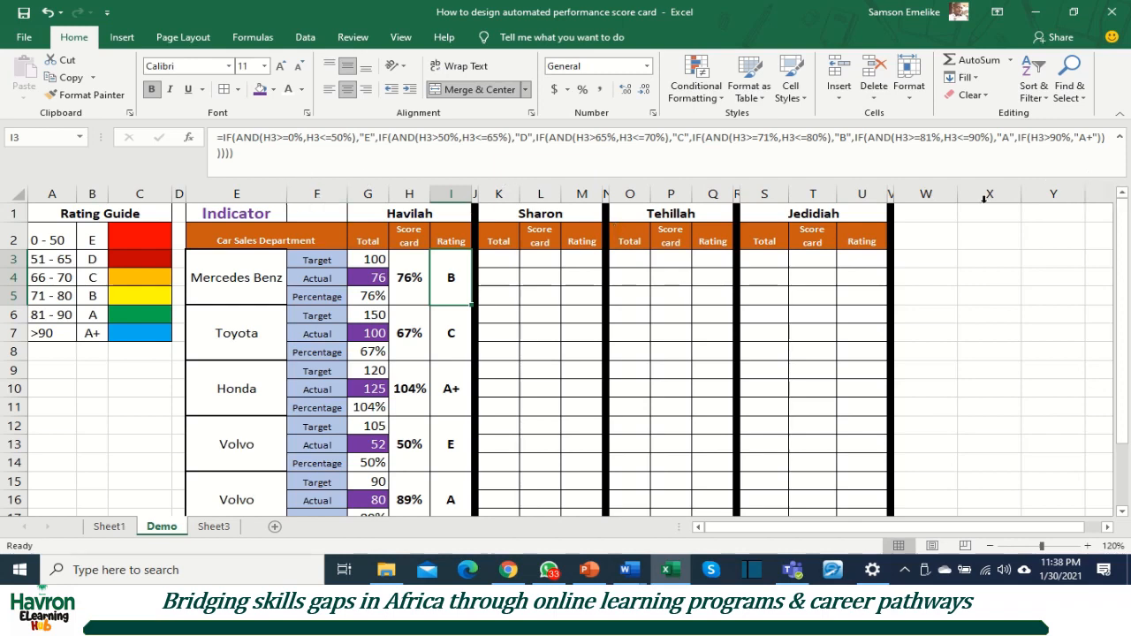
{"action": "left_click", "coordinate": [1119, 140]}
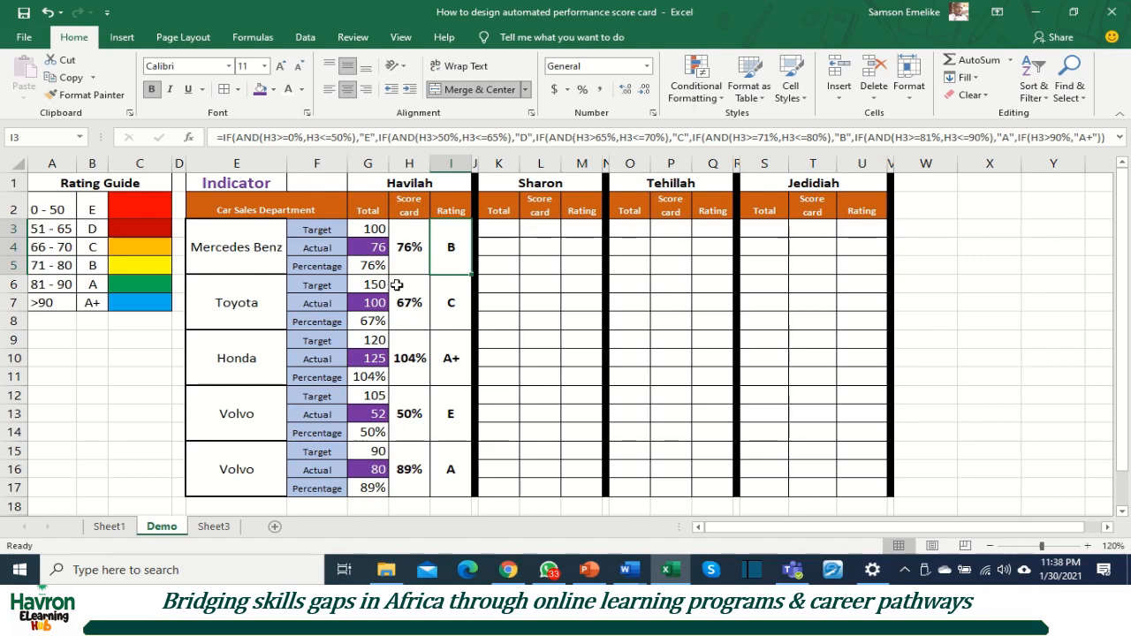
Step: Start a new conditional formatting rule for the Mercedes Benz score card cell H3
{"action": "left_click", "coordinate": [408, 242]}
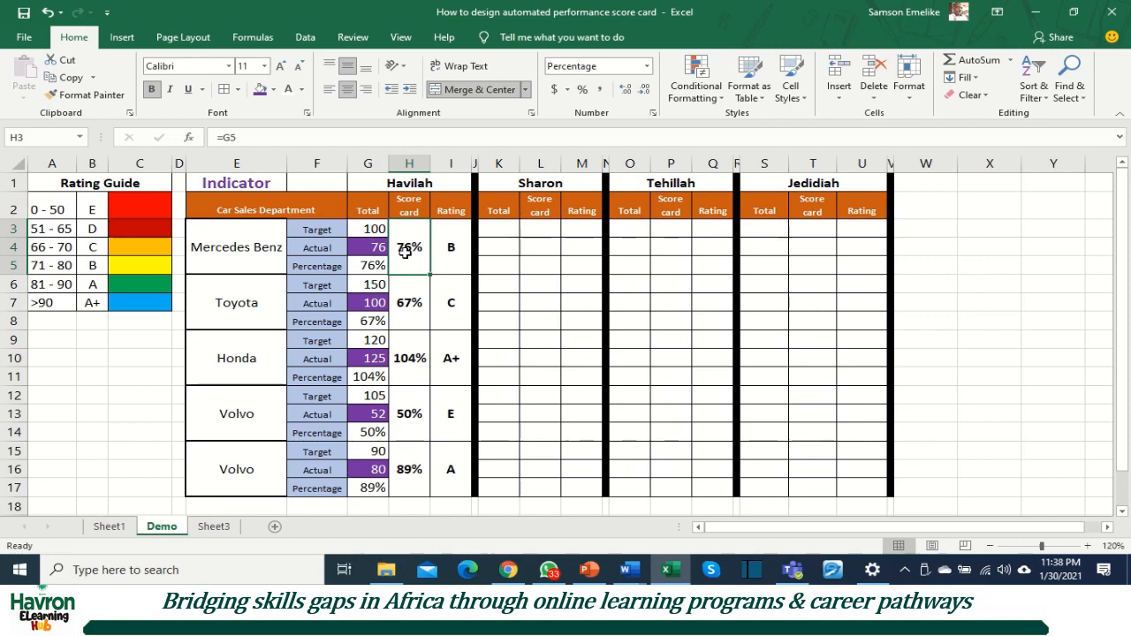
{"action": "left_click", "coordinate": [696, 92]}
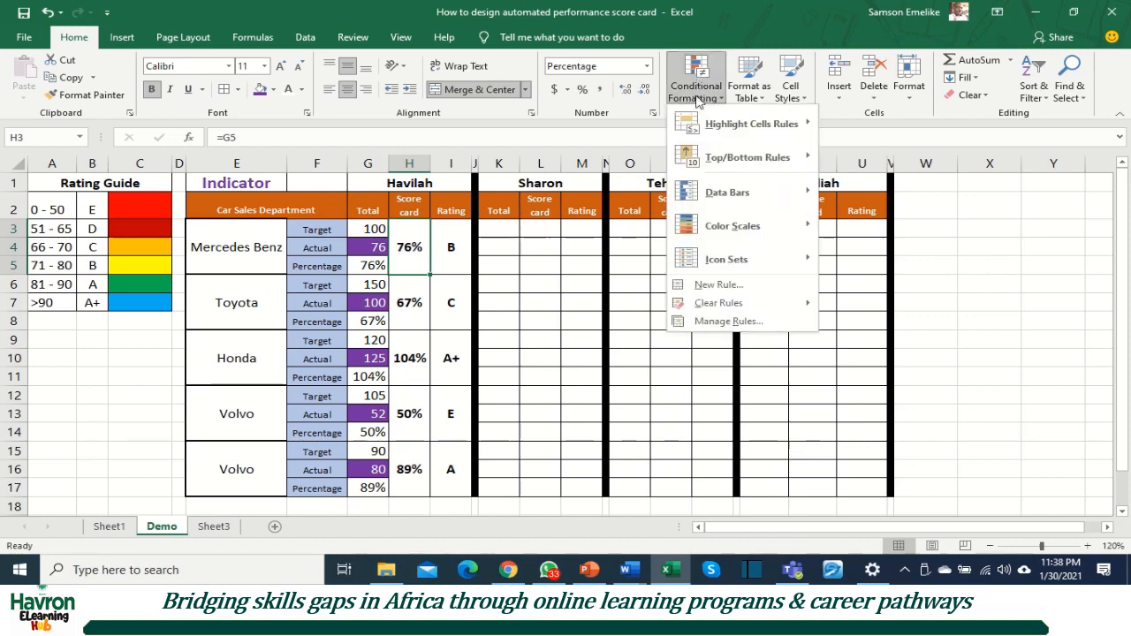
{"action": "left_click", "coordinate": [727, 323]}
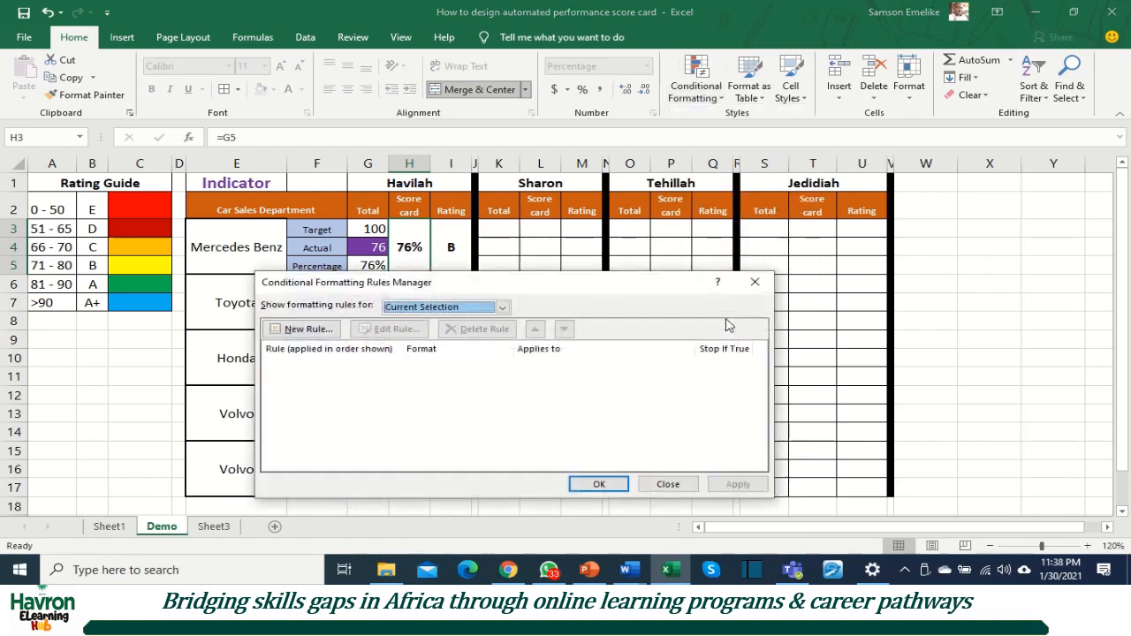
{"action": "left_click_drag", "start_coordinate": [565, 285], "coordinate": [868, 206]}
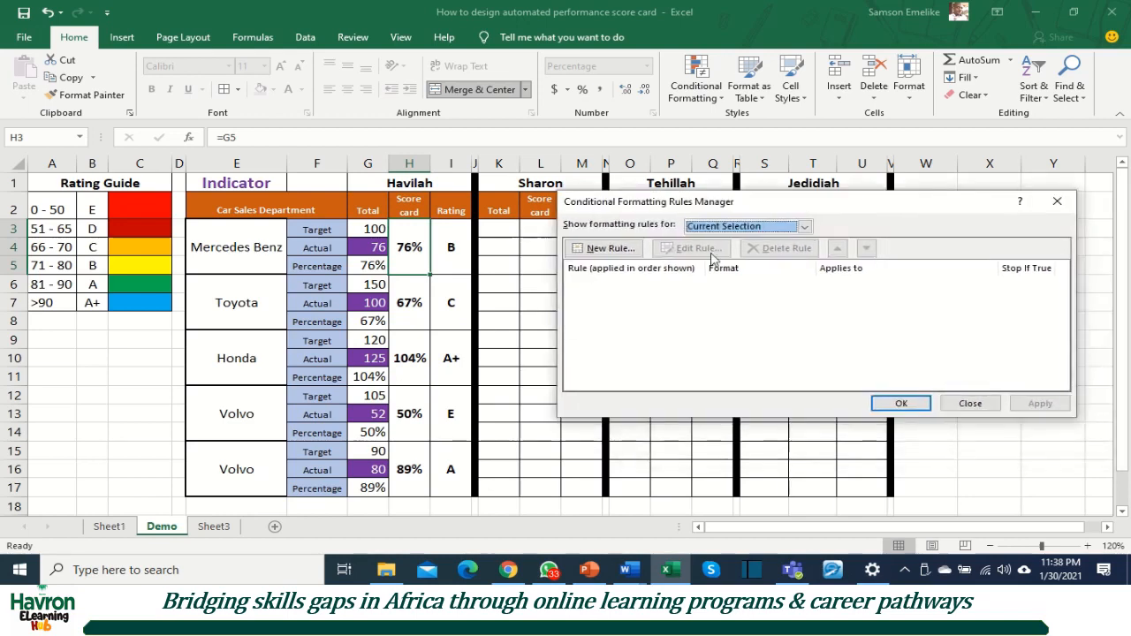
{"action": "left_click", "coordinate": [606, 250]}
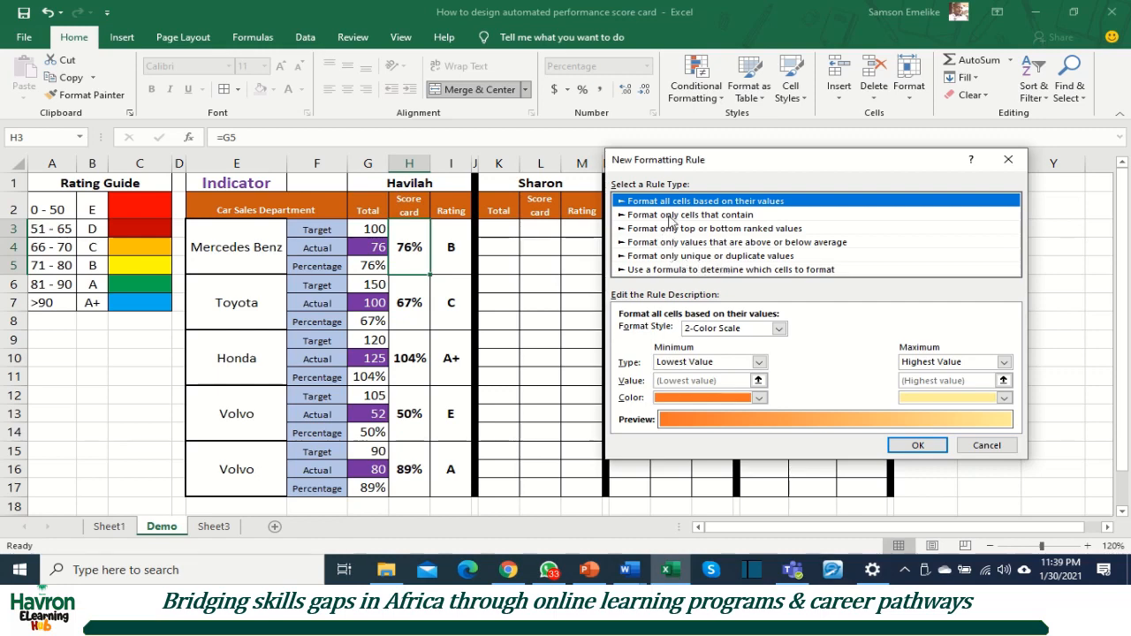
Step: Add and apply a rule filling the Mercedes Benz score card bright red for cell values between 0 and .5
{"action": "left_click", "coordinate": [673, 215]}
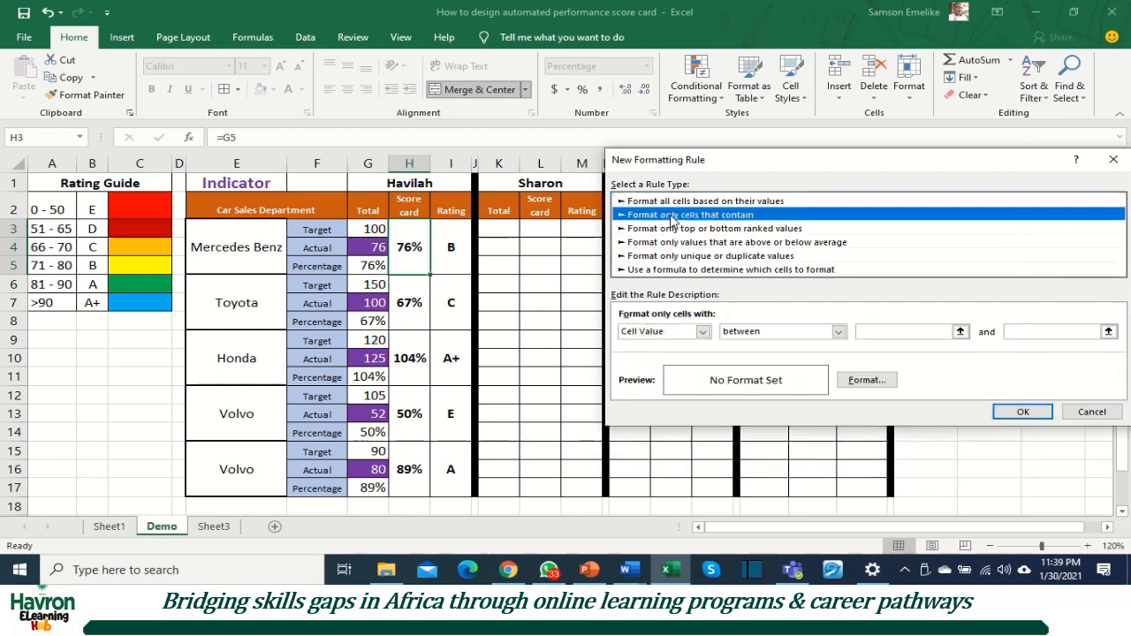
{"action": "left_click_drag", "start_coordinate": [688, 157], "coordinate": [643, 150]}
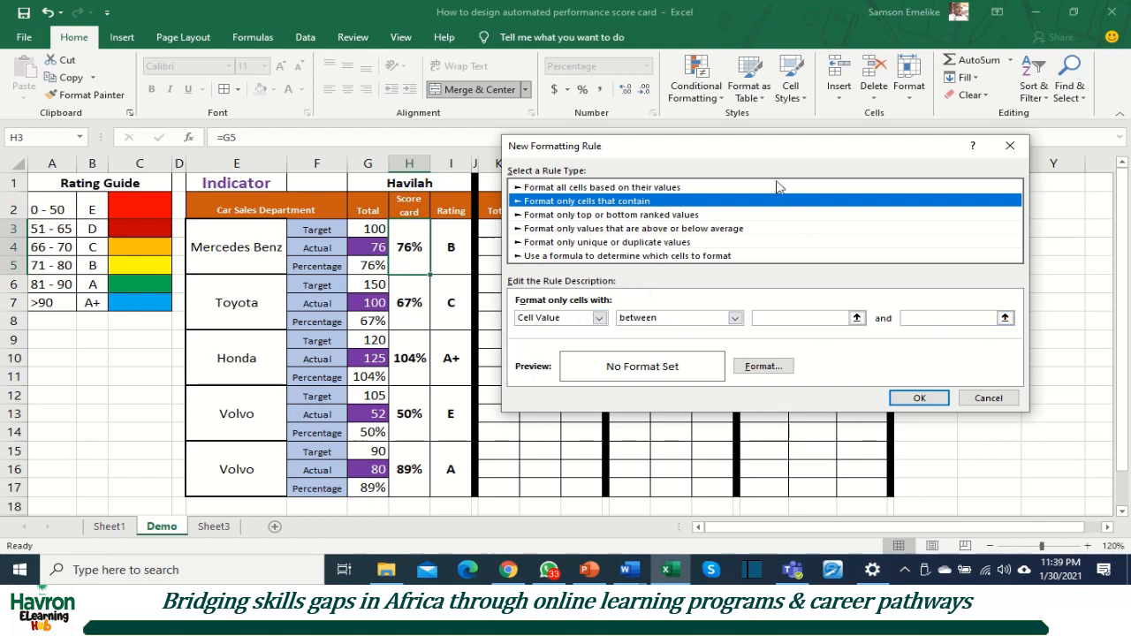
{"action": "left_click_drag", "start_coordinate": [738, 150], "coordinate": [789, 148]}
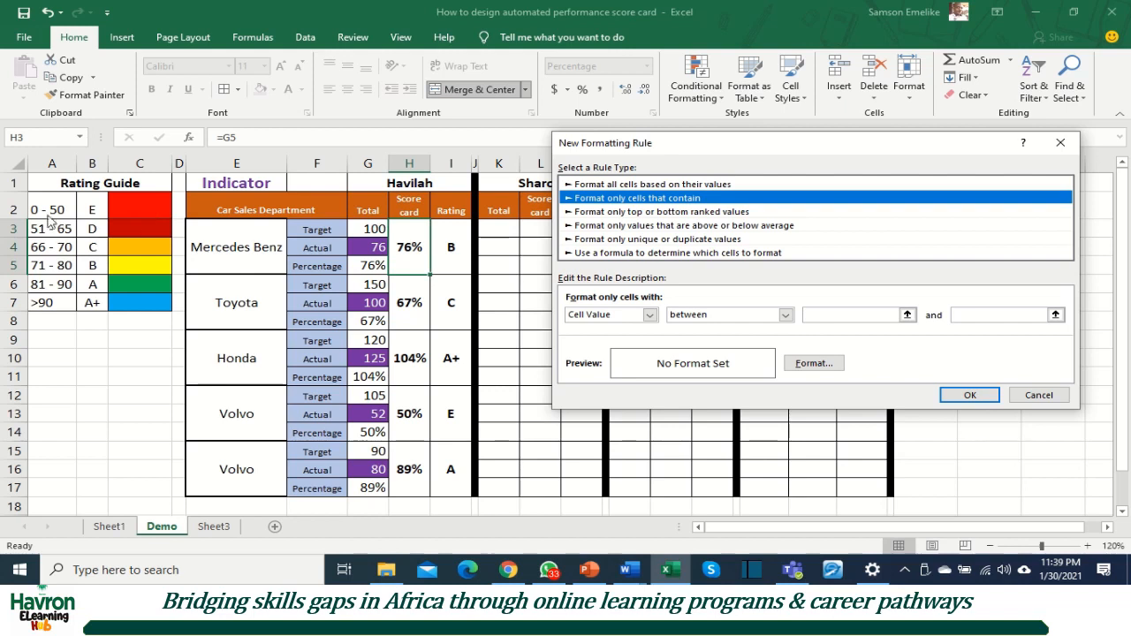
{"action": "left_click", "coordinate": [807, 316]}
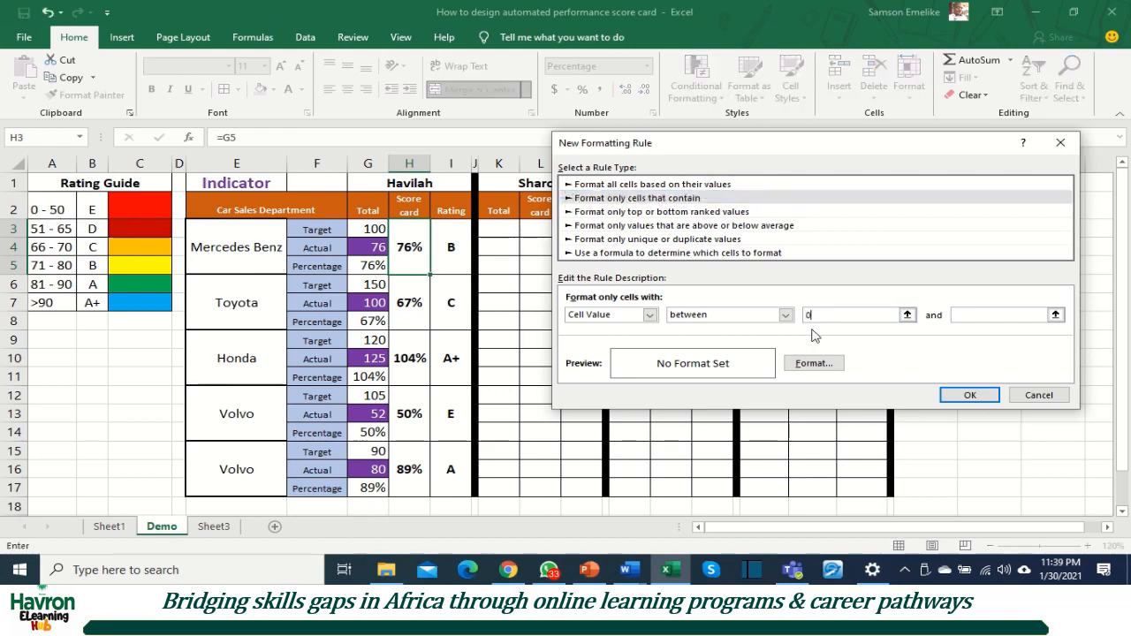
{"action": "left_click", "coordinate": [977, 316]}
{"action": "left_click", "coordinate": [813, 364]}
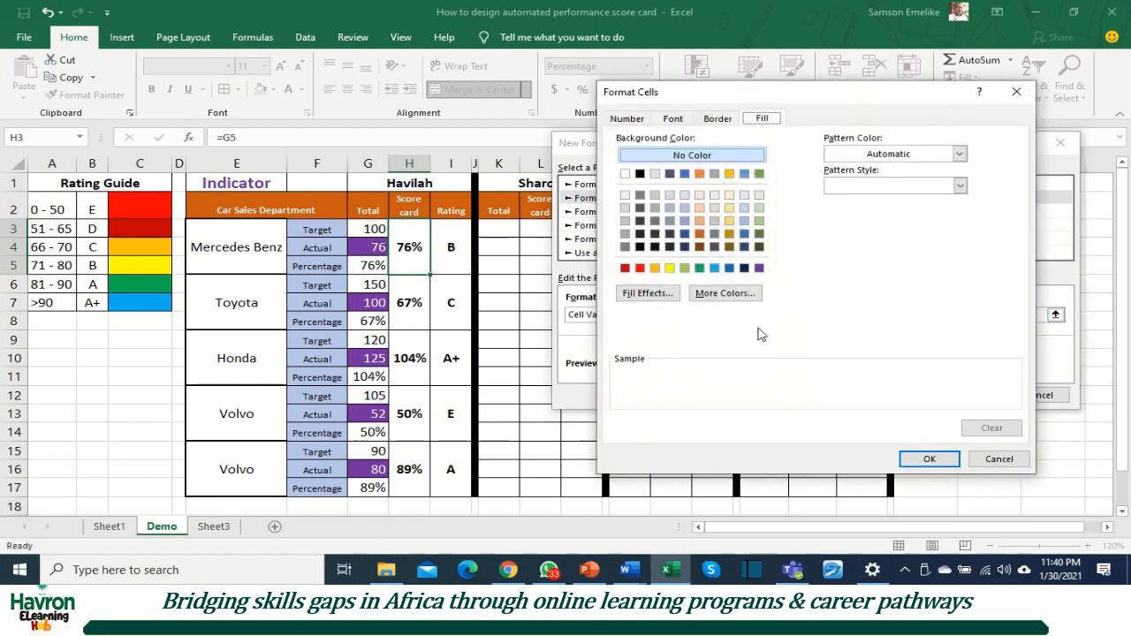
{"action": "left_click", "coordinate": [639, 268]}
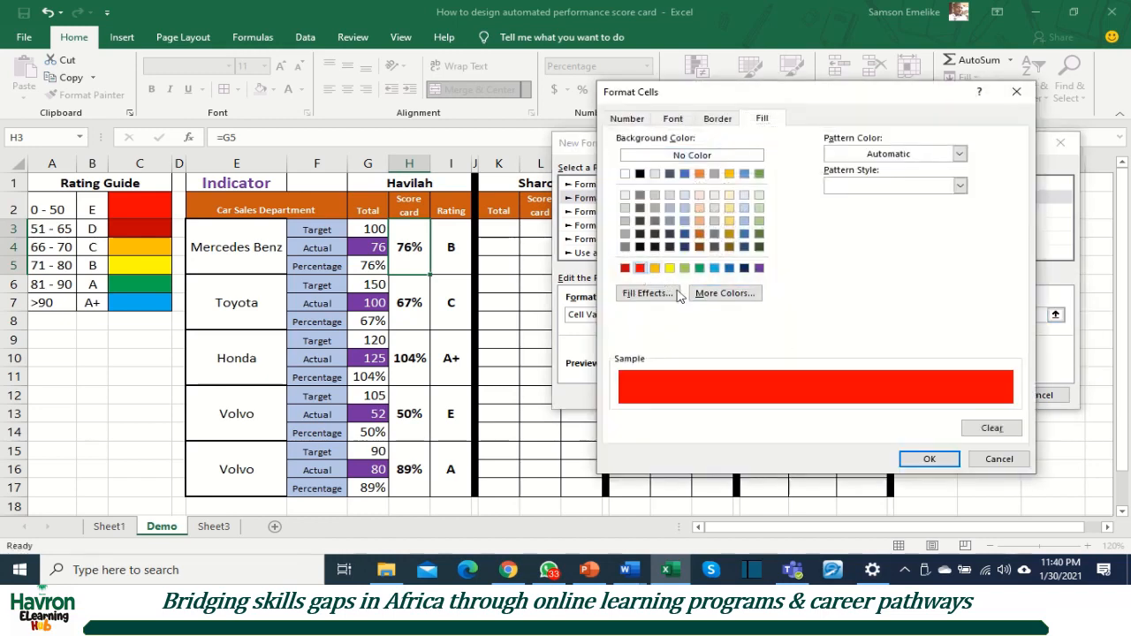
{"action": "left_click", "coordinate": [928, 459]}
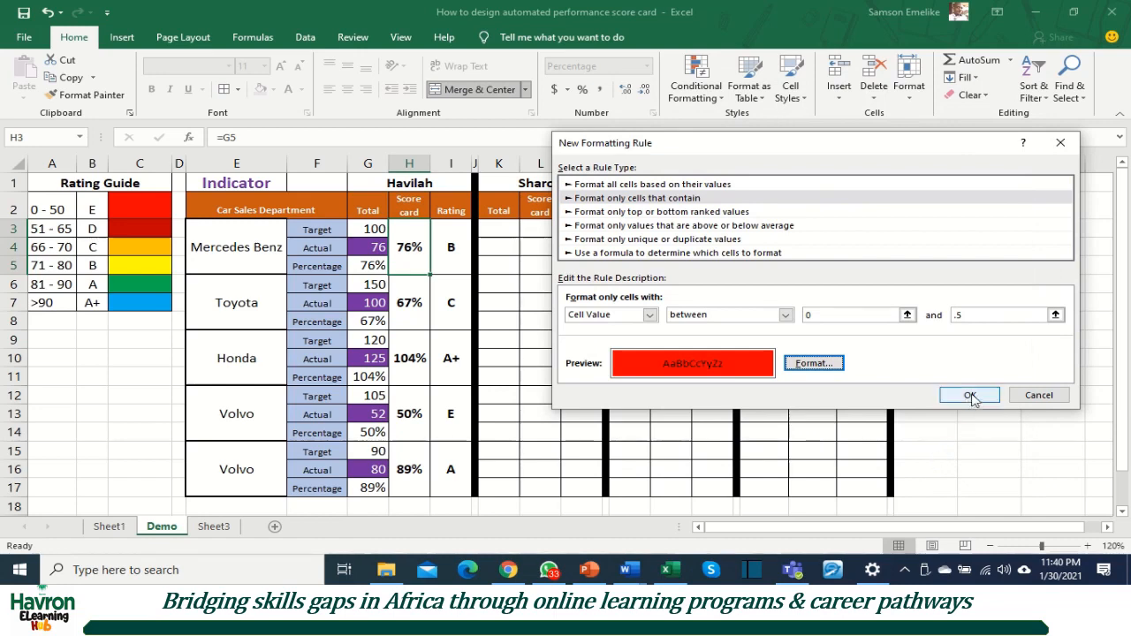
{"action": "left_click", "coordinate": [972, 397]}
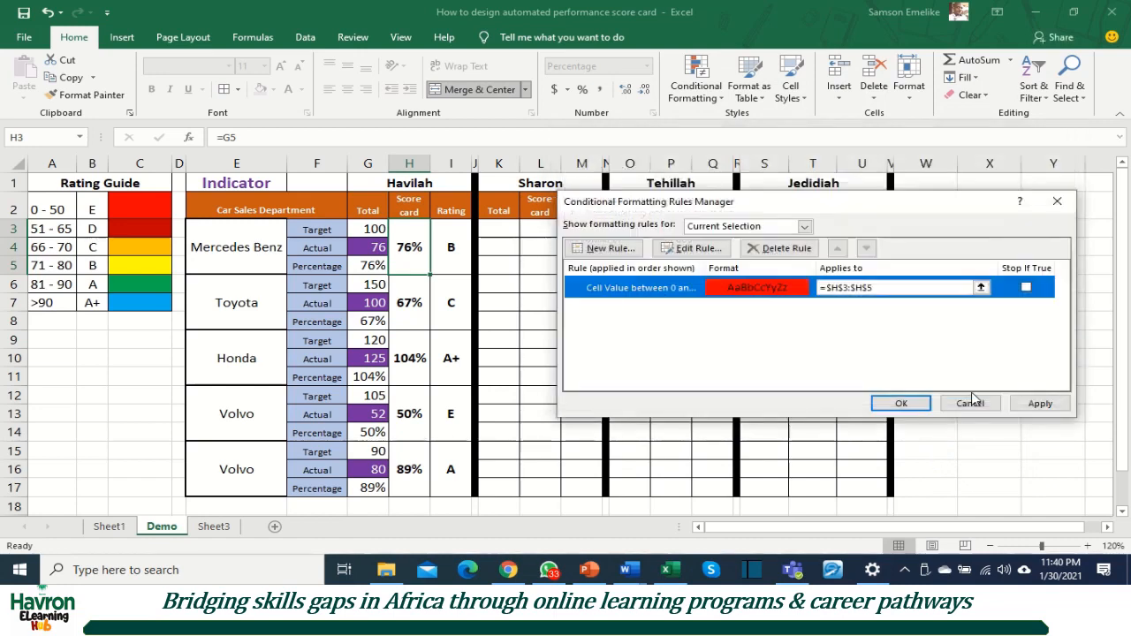
{"action": "left_click", "coordinate": [1051, 405]}
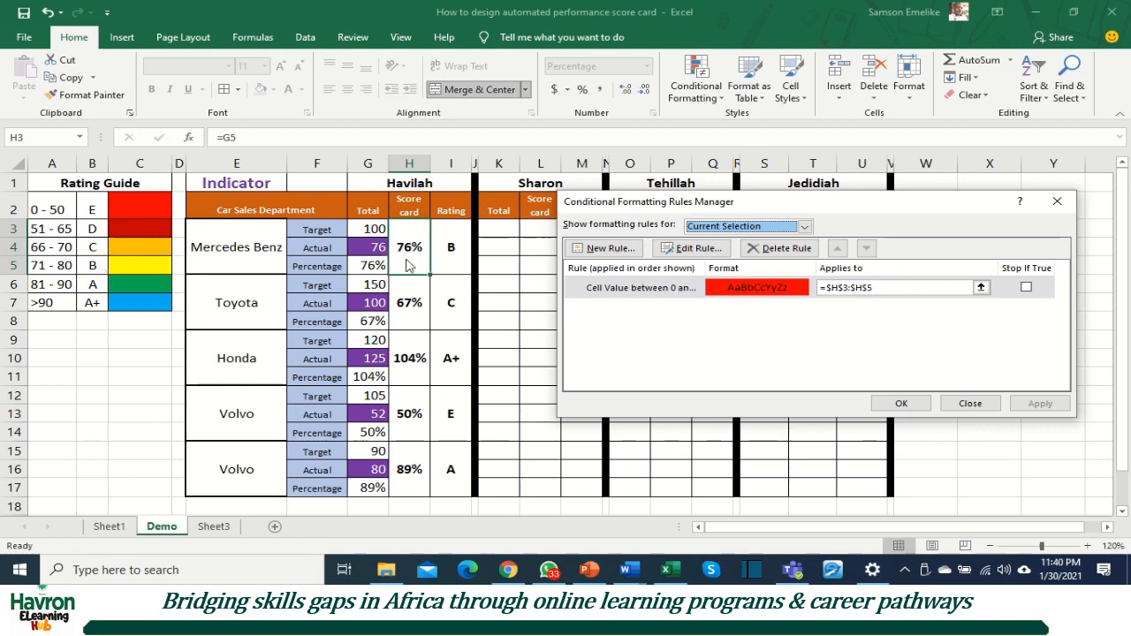
Step: Add and apply a second score card rule with a dark red fill for cell values between .51 and .65
{"action": "left_click", "coordinate": [609, 248]}
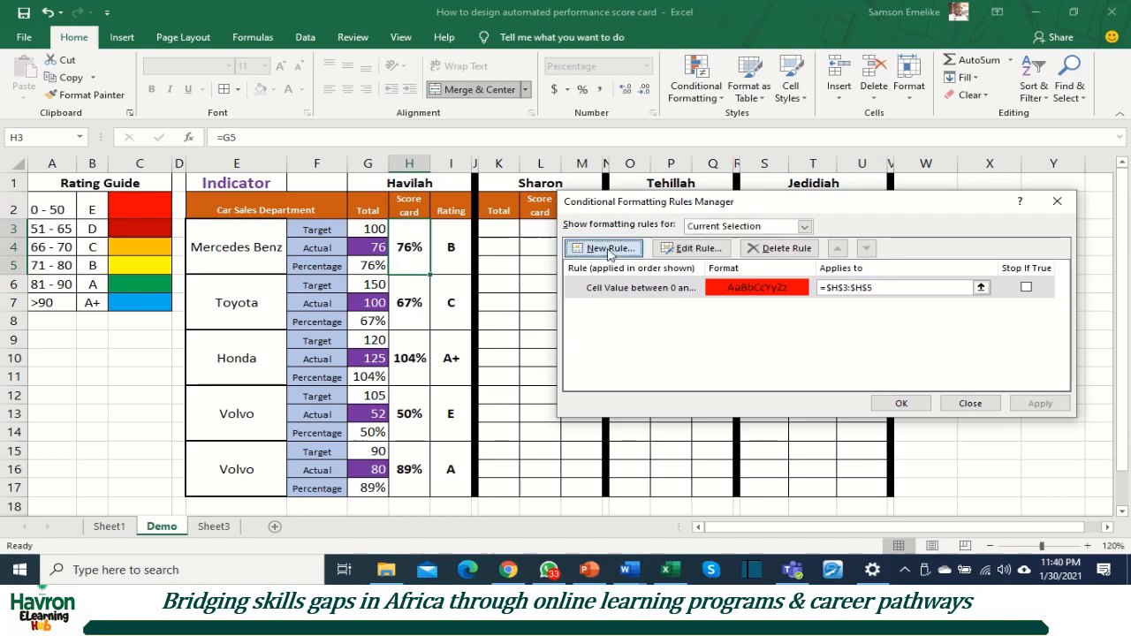
{"action": "left_click", "coordinate": [696, 215]}
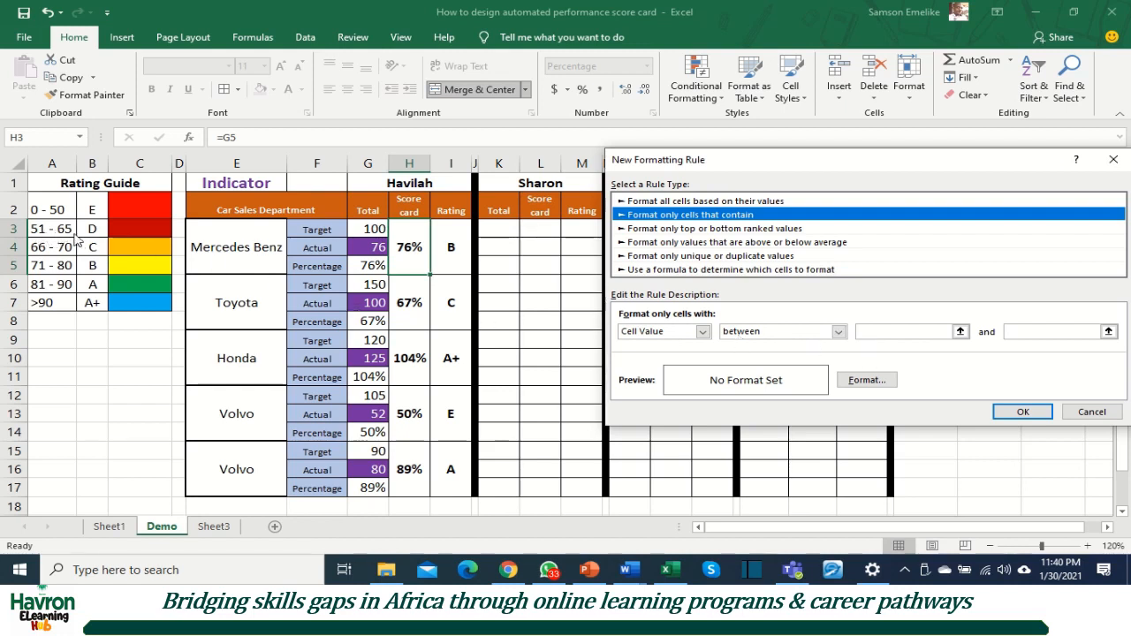
{"action": "left_click", "coordinate": [873, 332]}
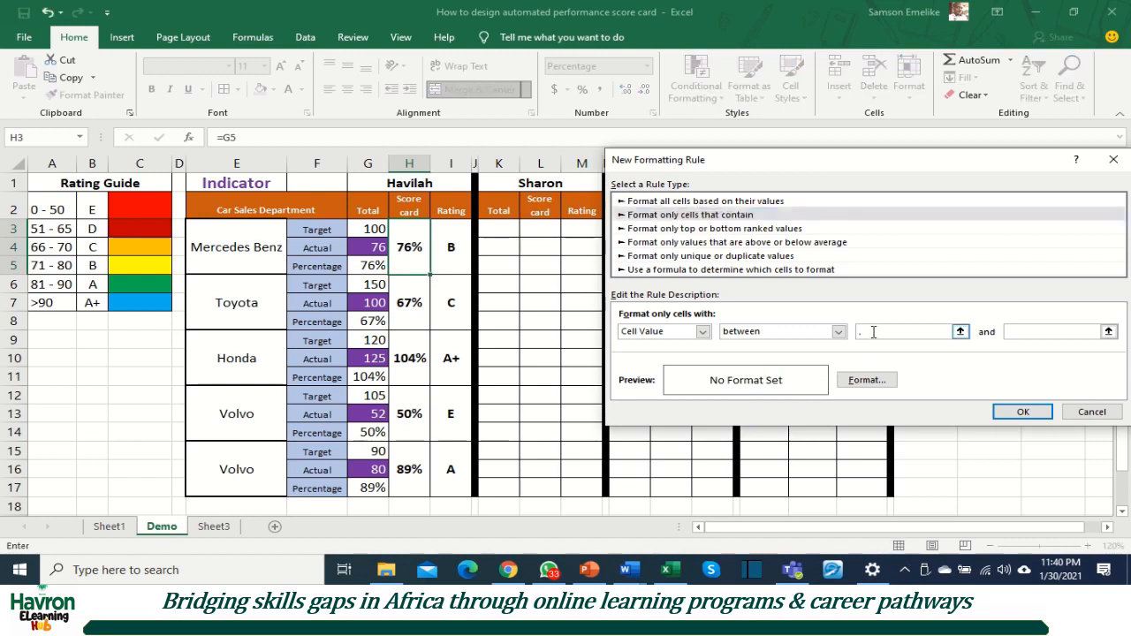
{"action": "type", "text": ".51"}
{"action": "key", "text": "Tab"}
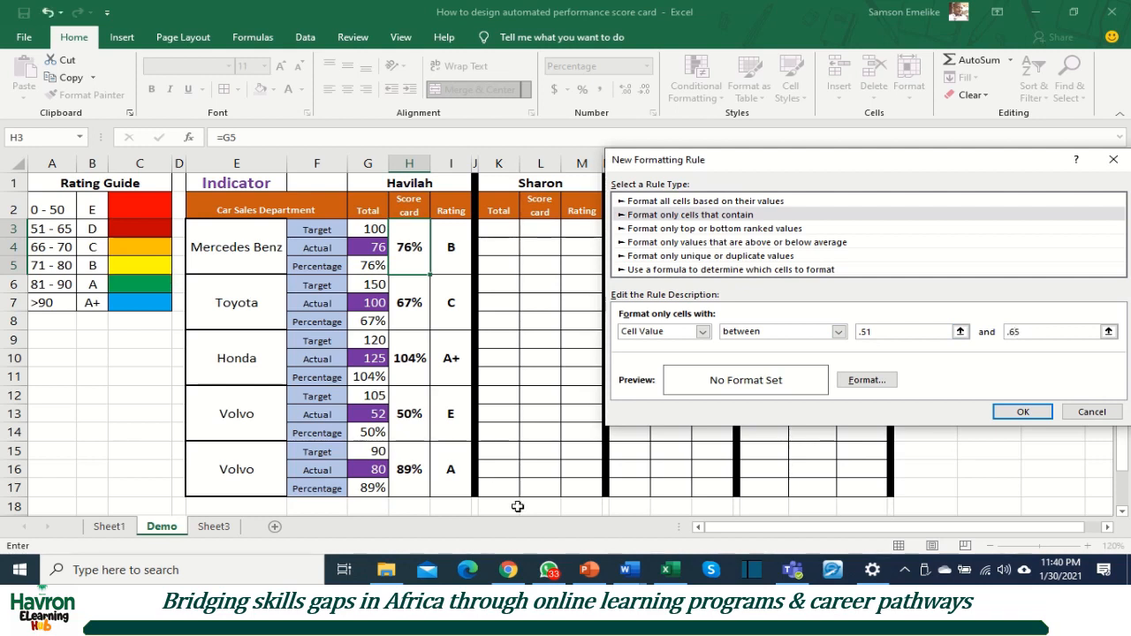
{"action": "left_click", "coordinate": [867, 381]}
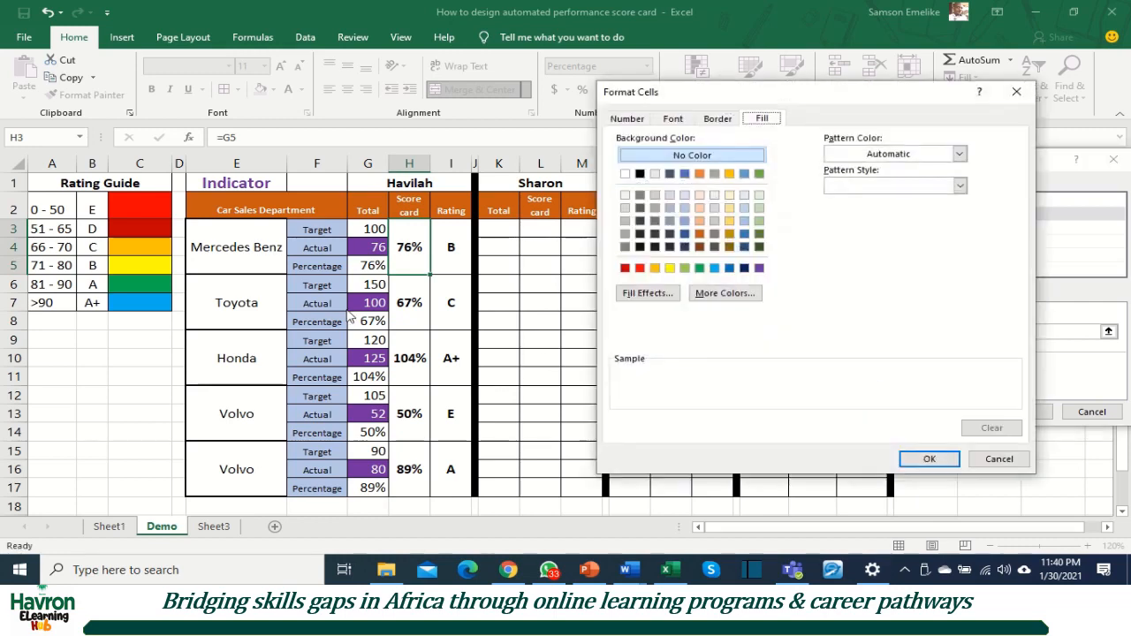
{"action": "left_click", "coordinate": [625, 268]}
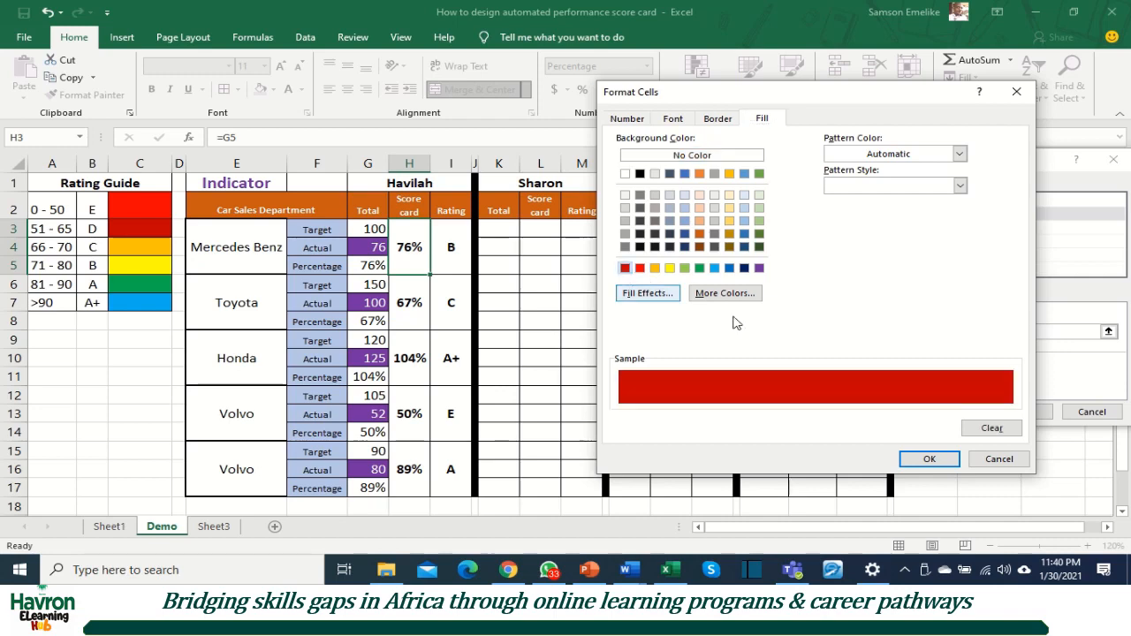
{"action": "left_click", "coordinate": [929, 459]}
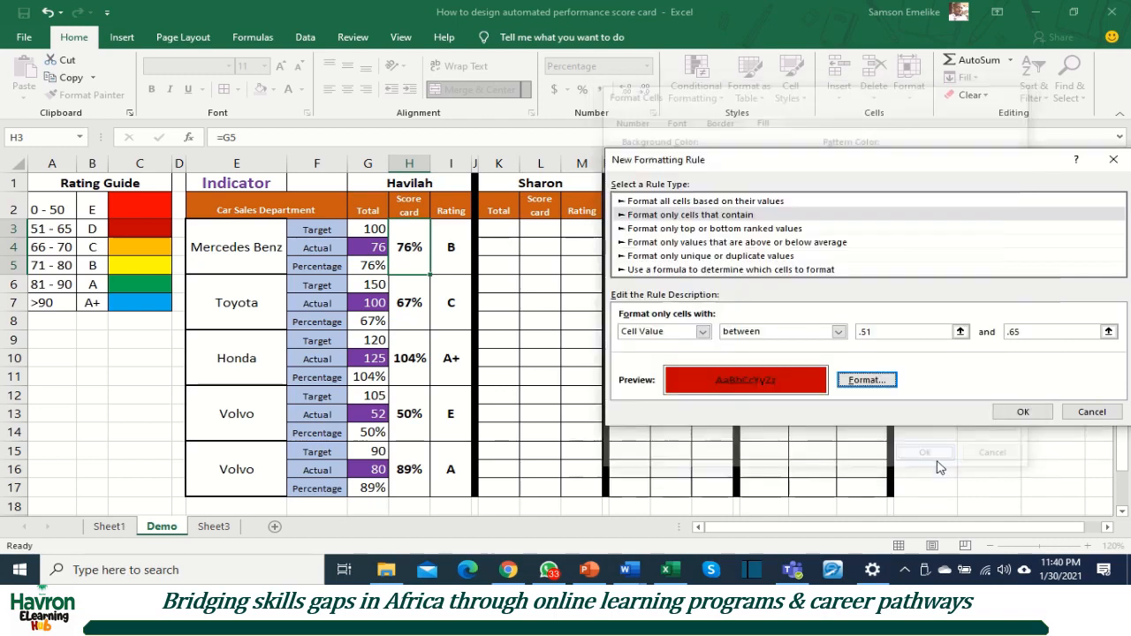
{"action": "left_click", "coordinate": [1021, 412]}
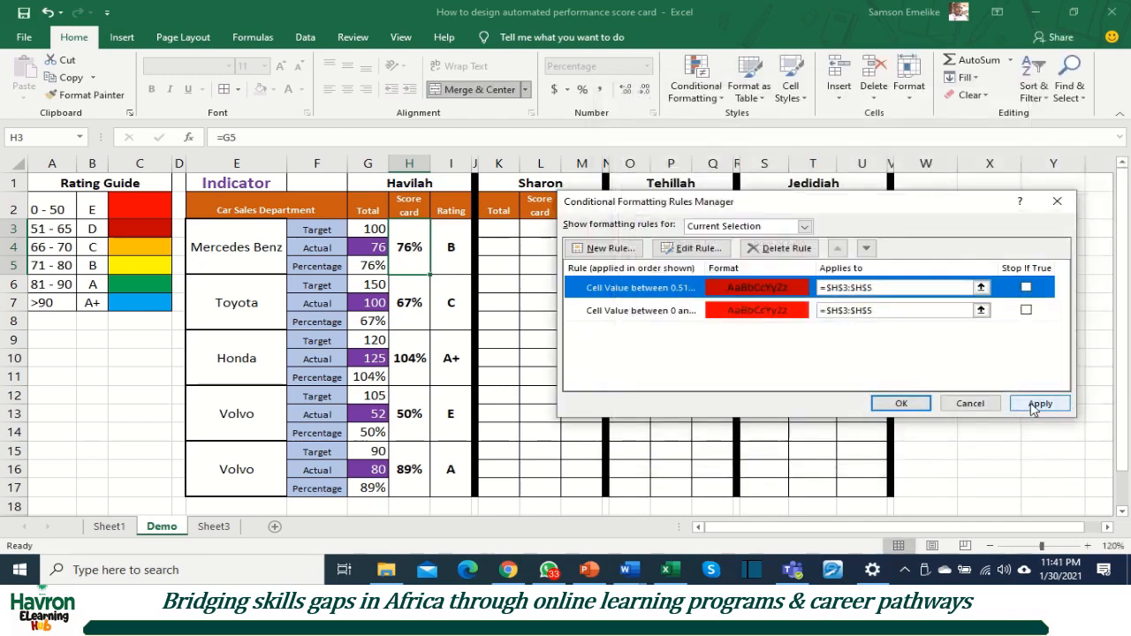
{"action": "left_click", "coordinate": [1031, 407]}
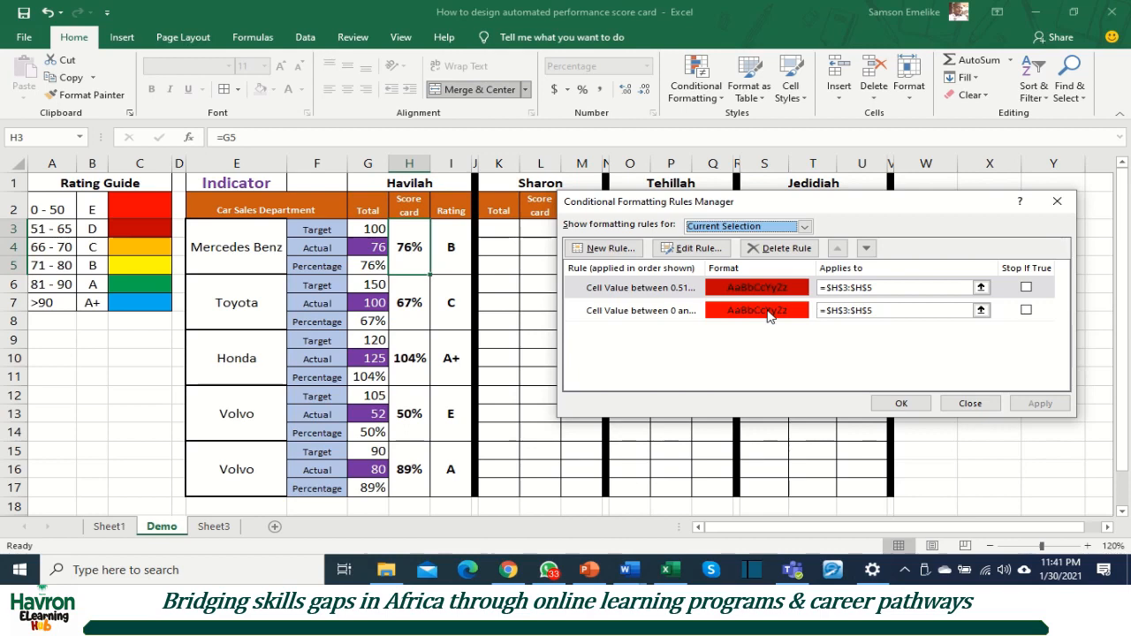
Step: Add and apply a third score card rule with an orange fill for cell values between .66 and .7
{"action": "left_click", "coordinate": [603, 249]}
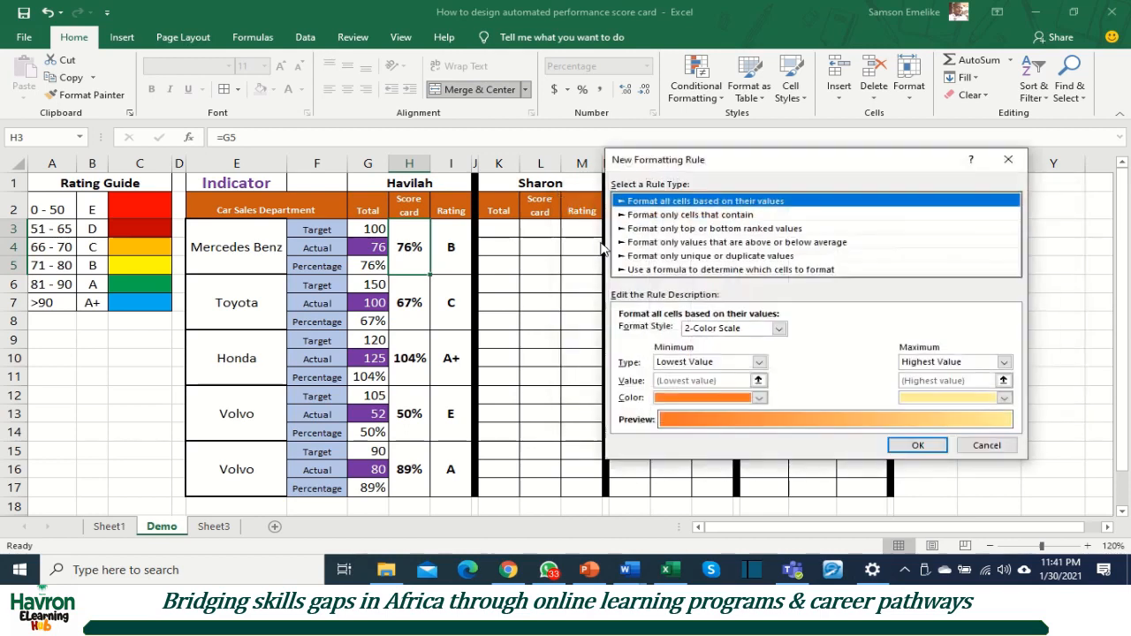
{"action": "left_click", "coordinate": [707, 215]}
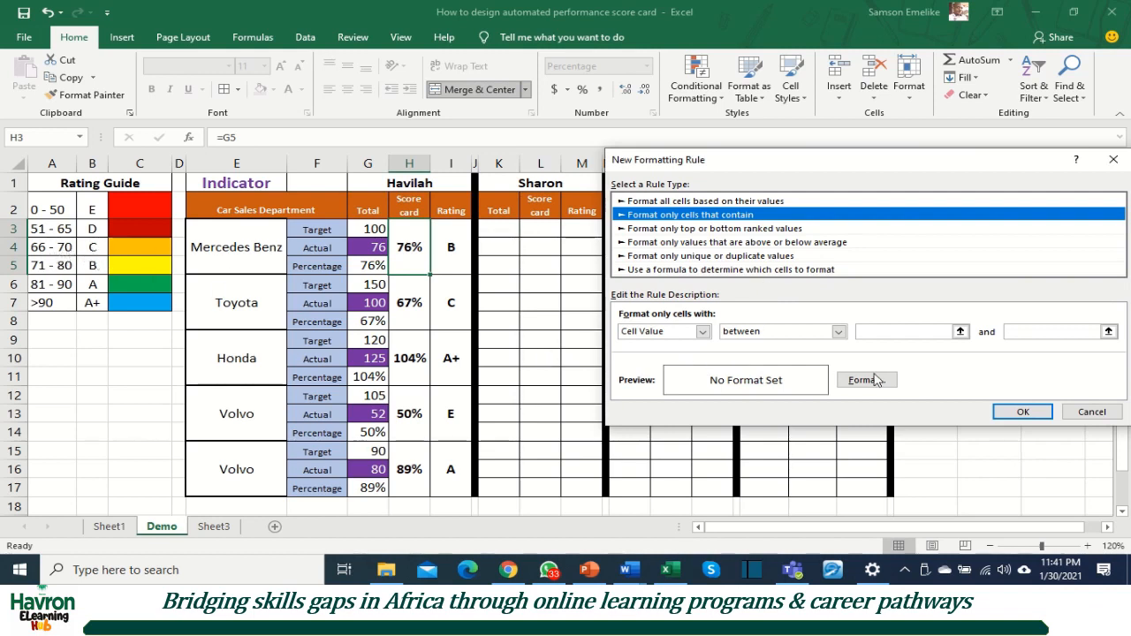
{"action": "left_click", "coordinate": [891, 333]}
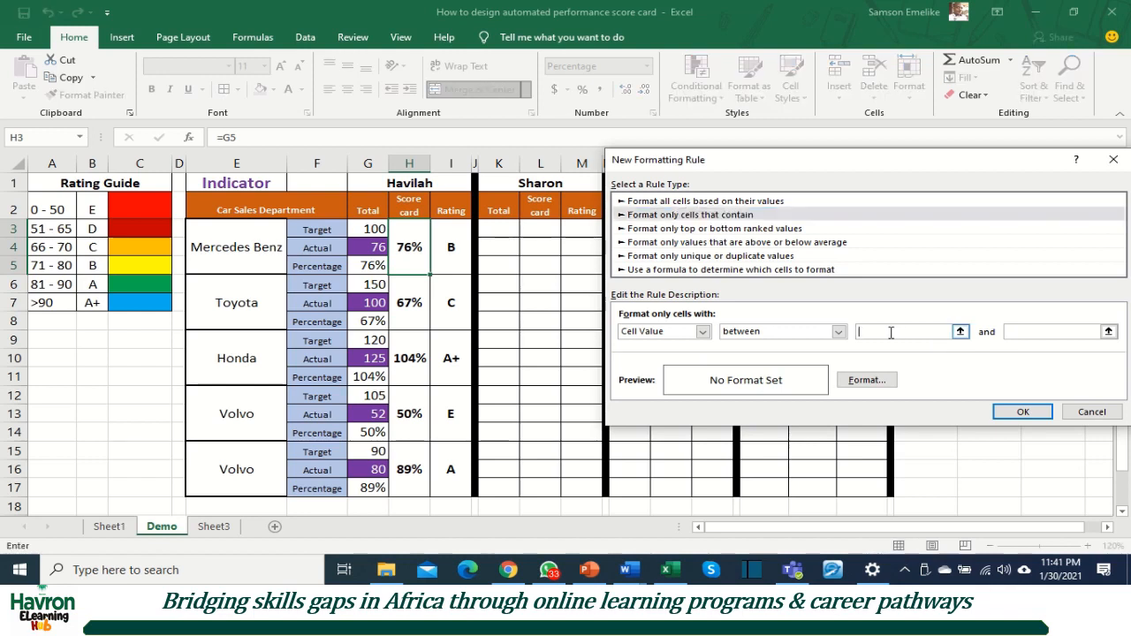
{"action": "type", "text": ".66"}
{"action": "key", "text": "Tab"}
{"action": "type", "text": ".7"}
{"action": "left_click", "coordinate": [864, 380]}
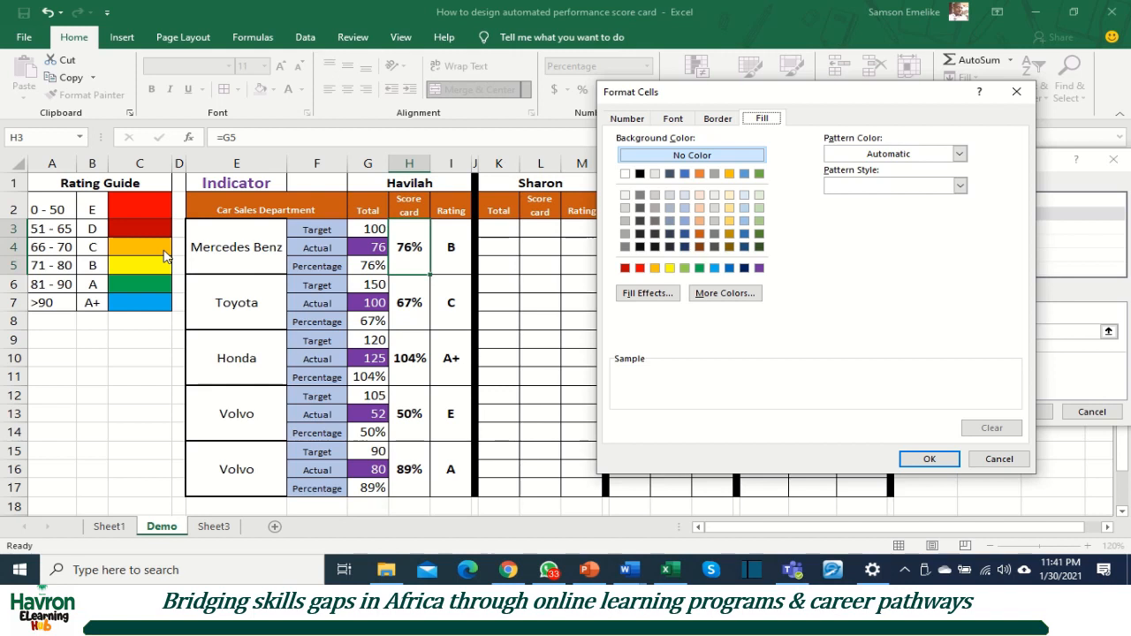
{"action": "left_click", "coordinate": [654, 269]}
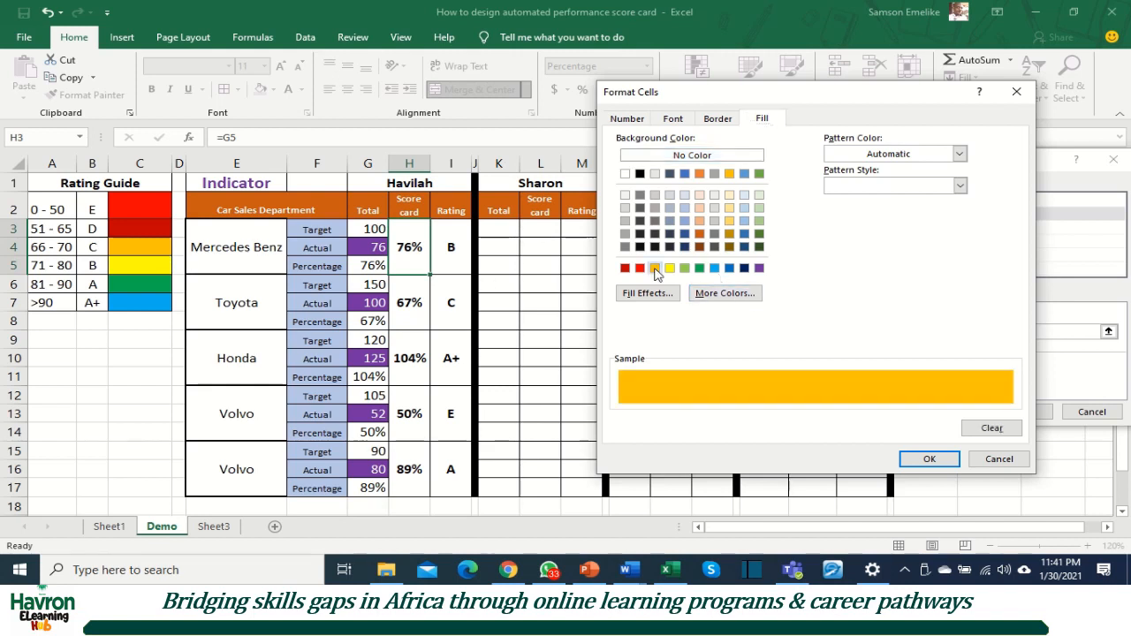
{"action": "left_click", "coordinate": [930, 459]}
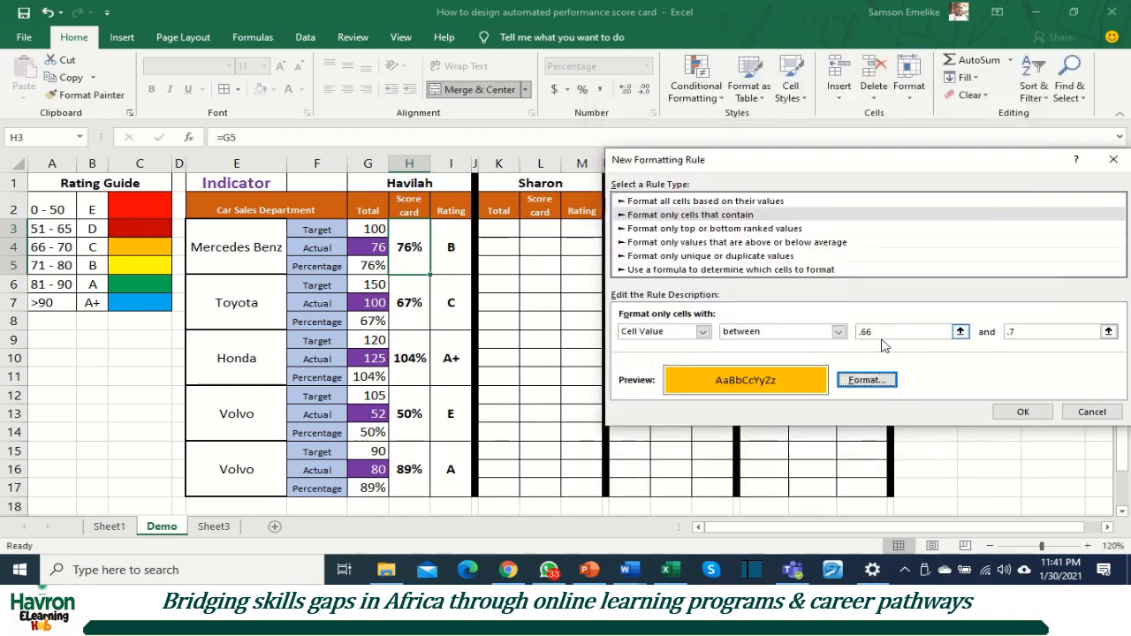
{"action": "left_click", "coordinate": [1023, 413]}
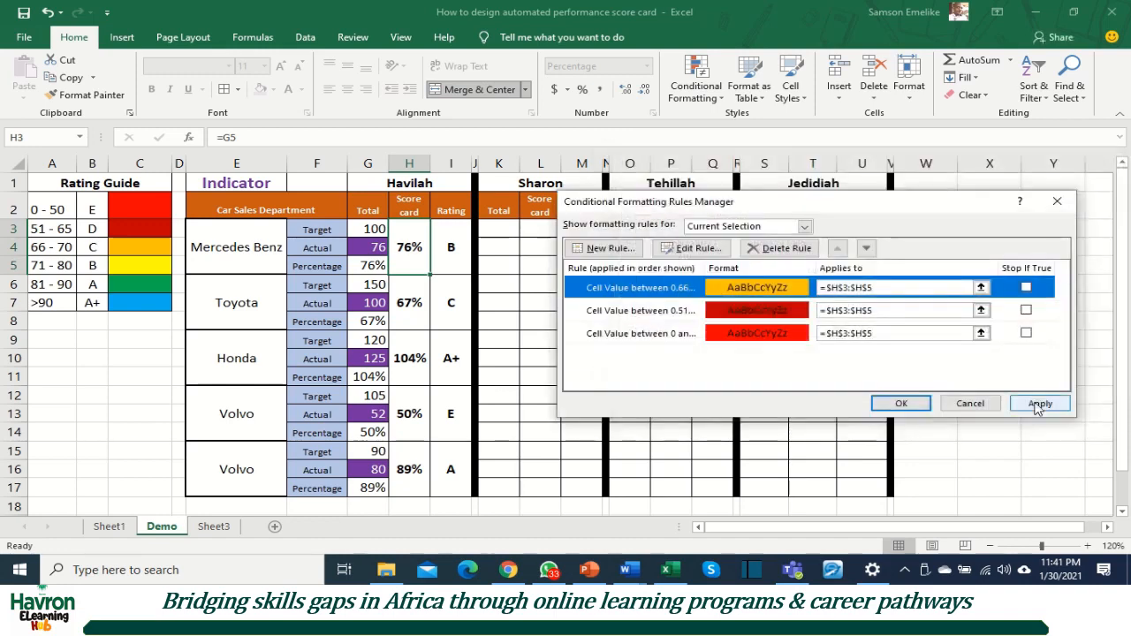
{"action": "left_click", "coordinate": [1039, 405]}
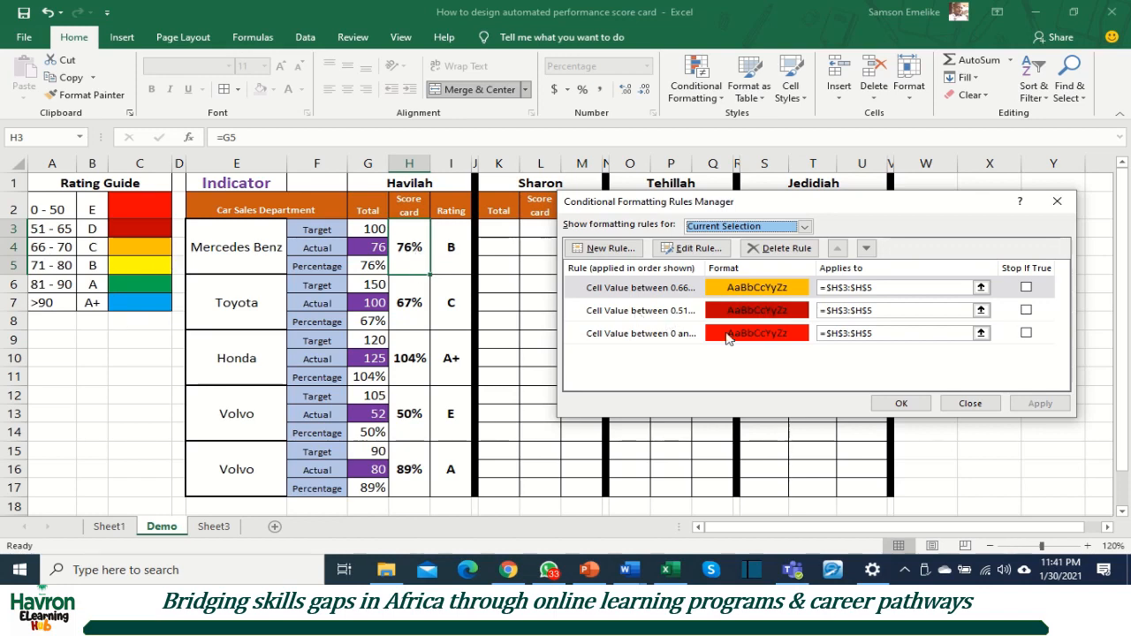
Step: Add and apply a fourth score card rule with a yellow fill for cell values between .71 and .8
{"action": "left_click", "coordinate": [603, 248]}
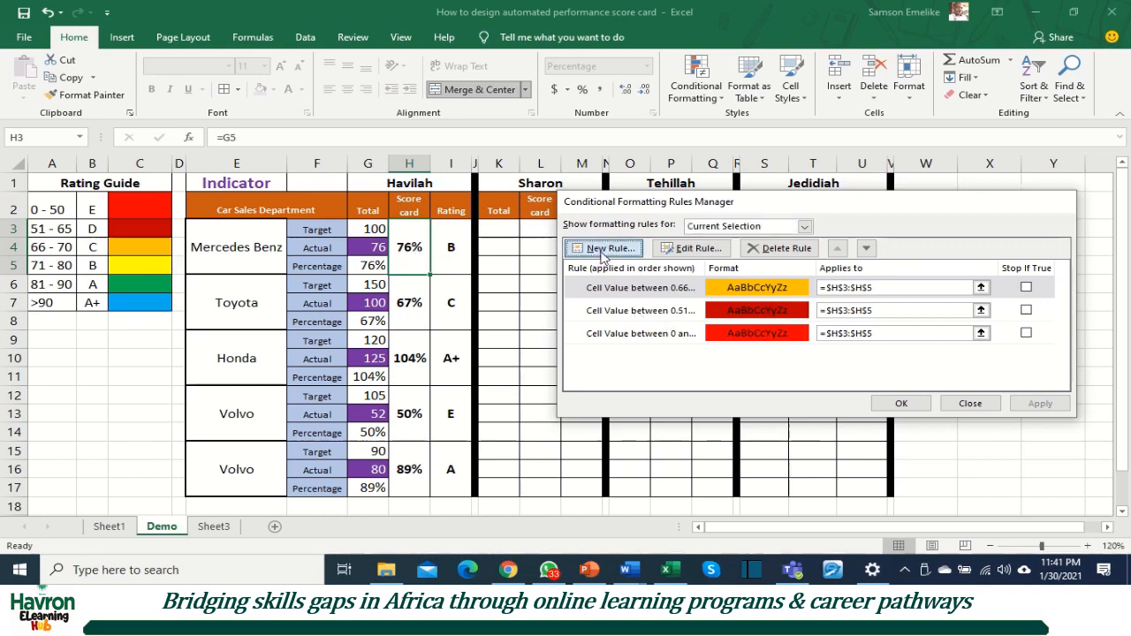
{"action": "left_click", "coordinate": [678, 214]}
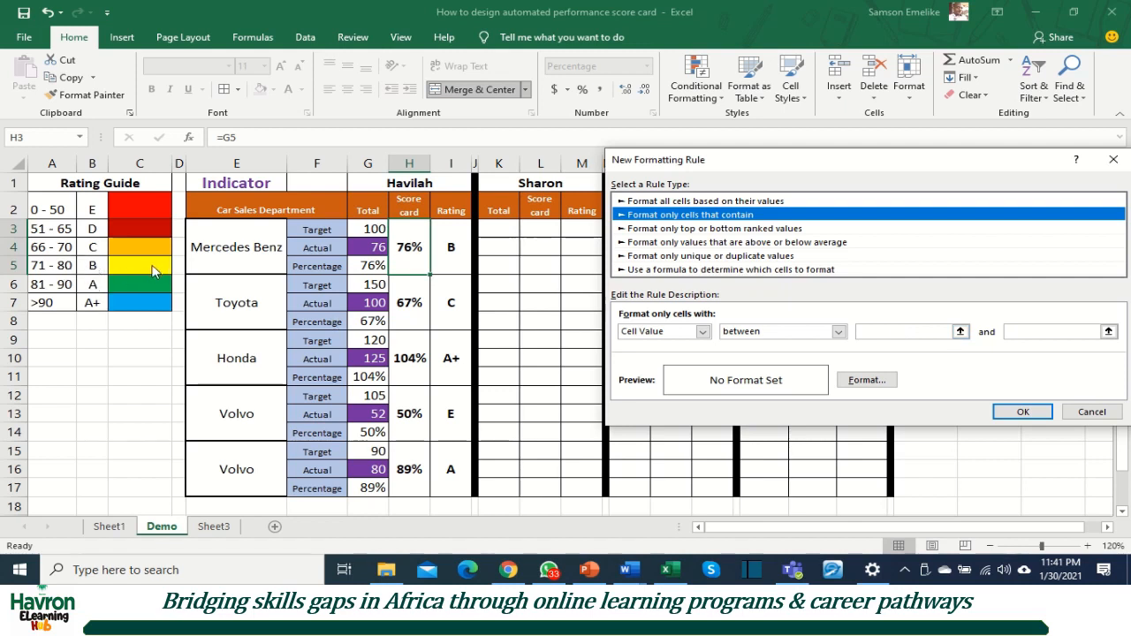
{"action": "left_click", "coordinate": [873, 331]}
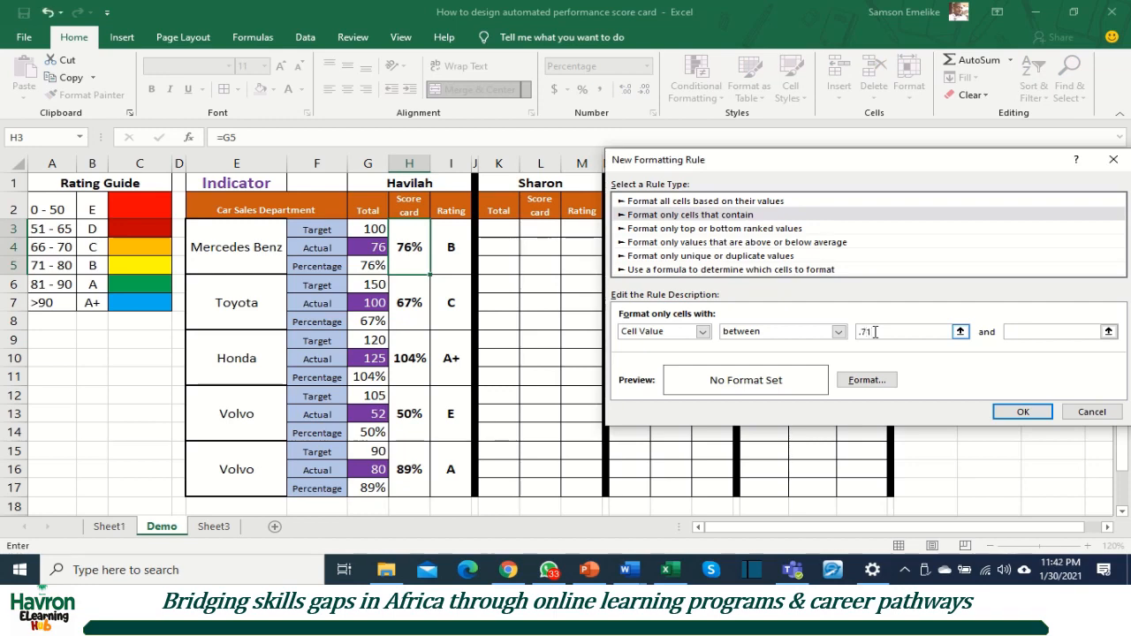
{"action": "key", "text": "Tab"}
{"action": "type", "text": ".8"}
{"action": "left_click", "coordinate": [867, 380]}
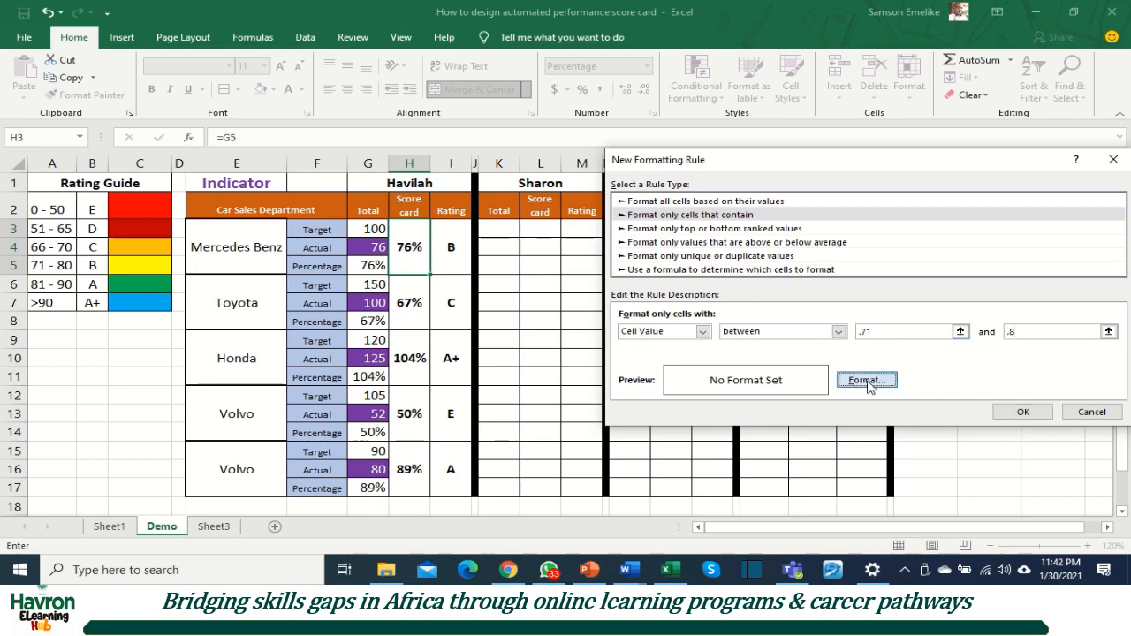
{"action": "left_click", "coordinate": [670, 267]}
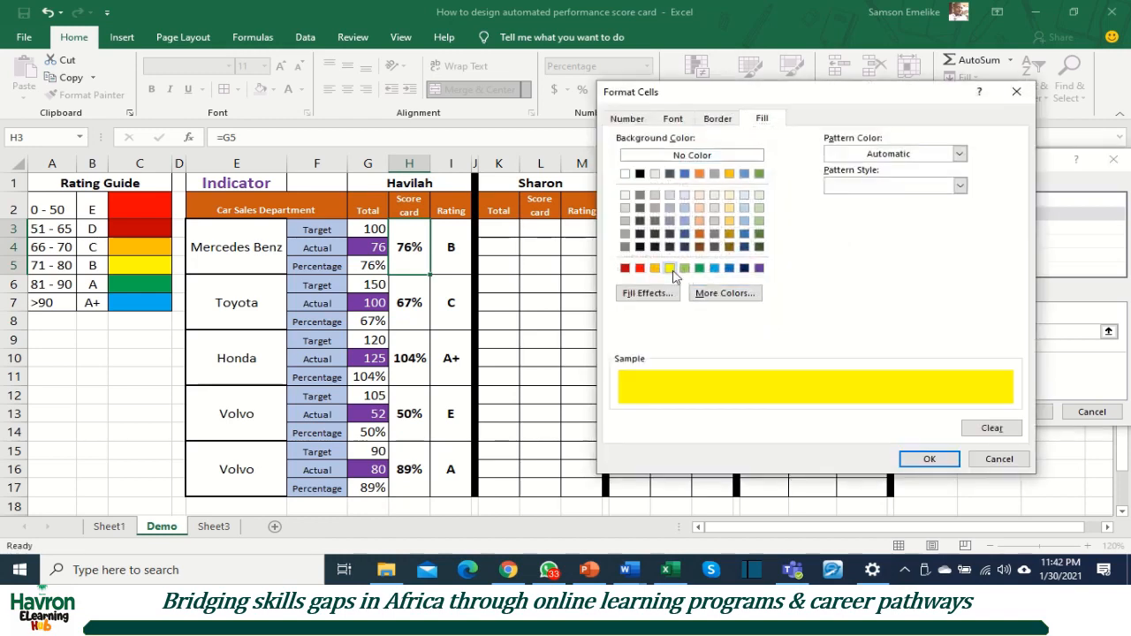
{"action": "left_click", "coordinate": [932, 460]}
{"action": "left_click", "coordinate": [1022, 411]}
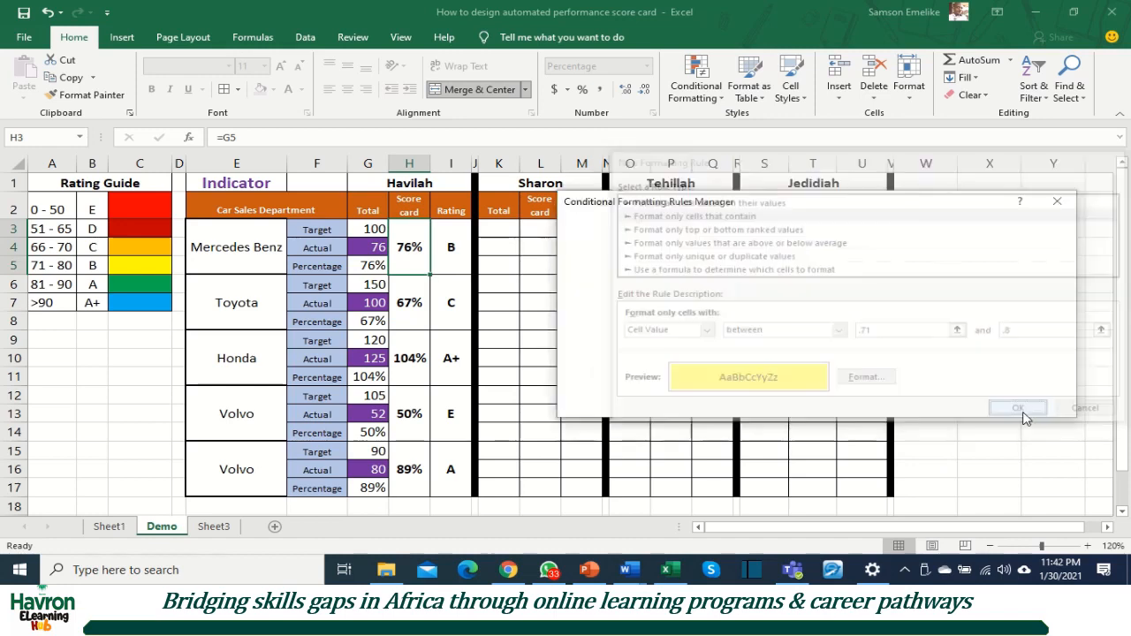
{"action": "left_click", "coordinate": [1038, 408]}
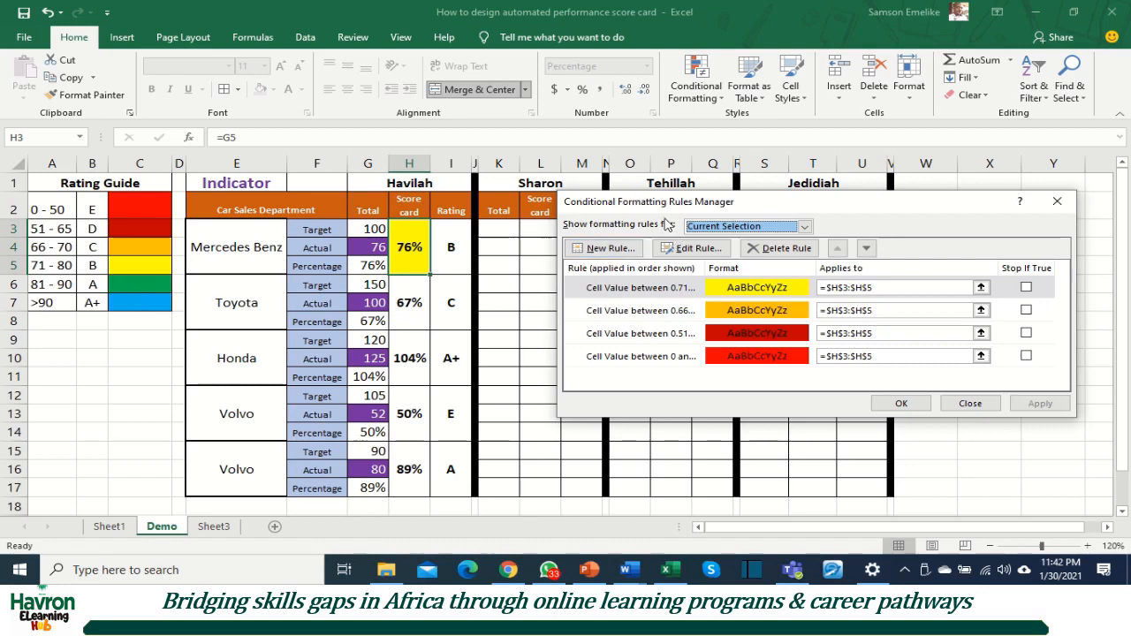
Step: Add and apply a fifth score card rule with a green fill for cell values between .81 and .9
{"action": "left_click", "coordinate": [597, 249]}
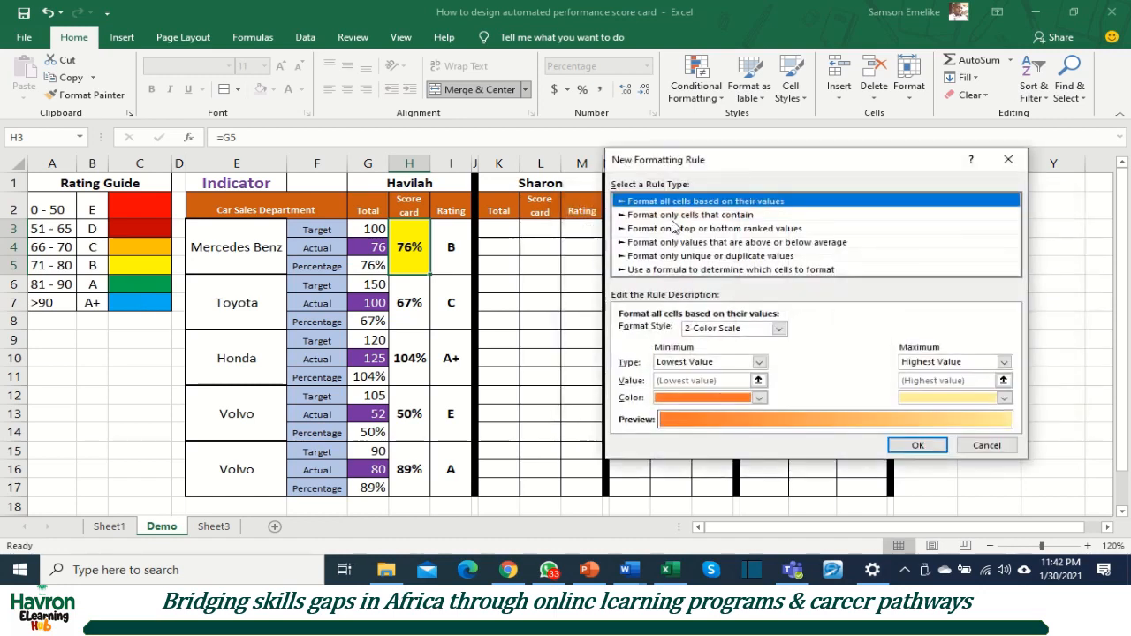
{"action": "left_click", "coordinate": [690, 219]}
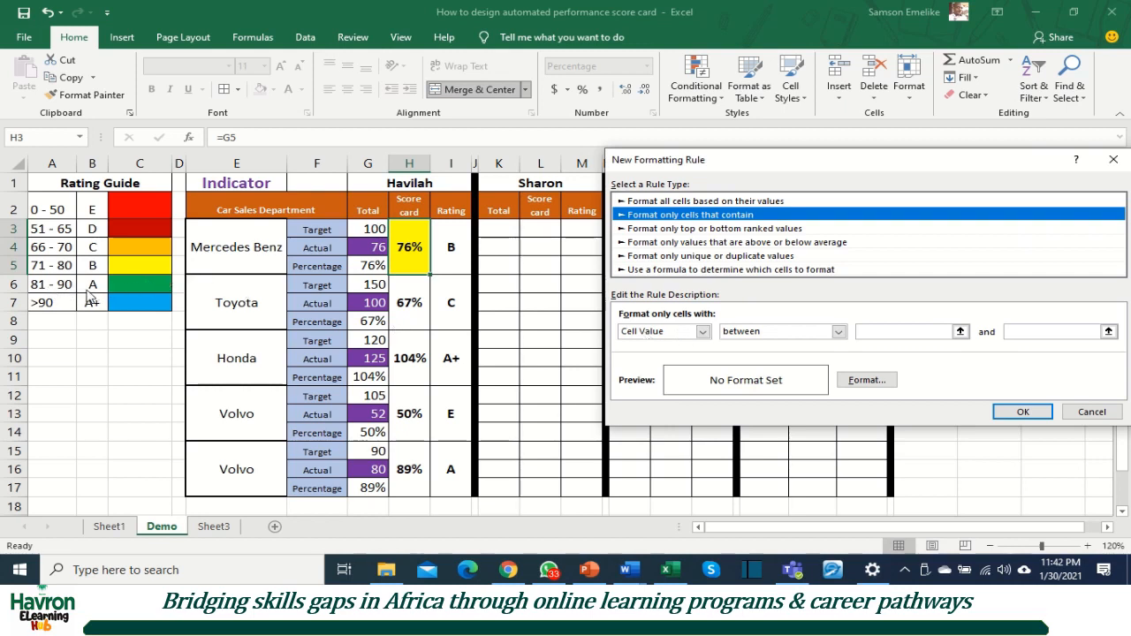
{"action": "left_click", "coordinate": [874, 336]}
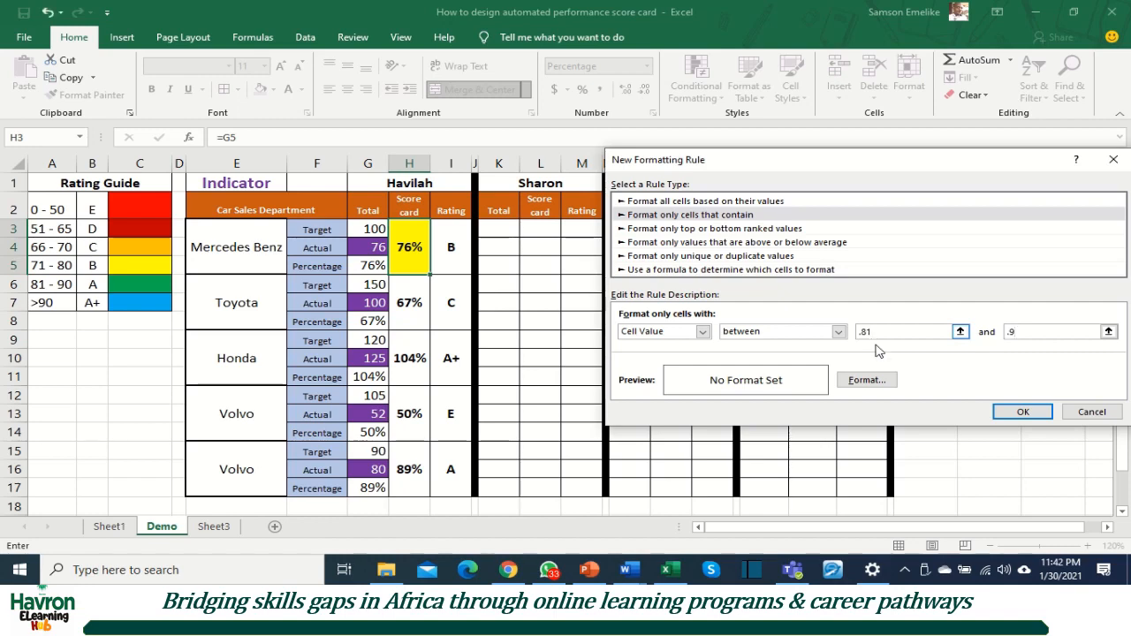
{"action": "left_click", "coordinate": [866, 380]}
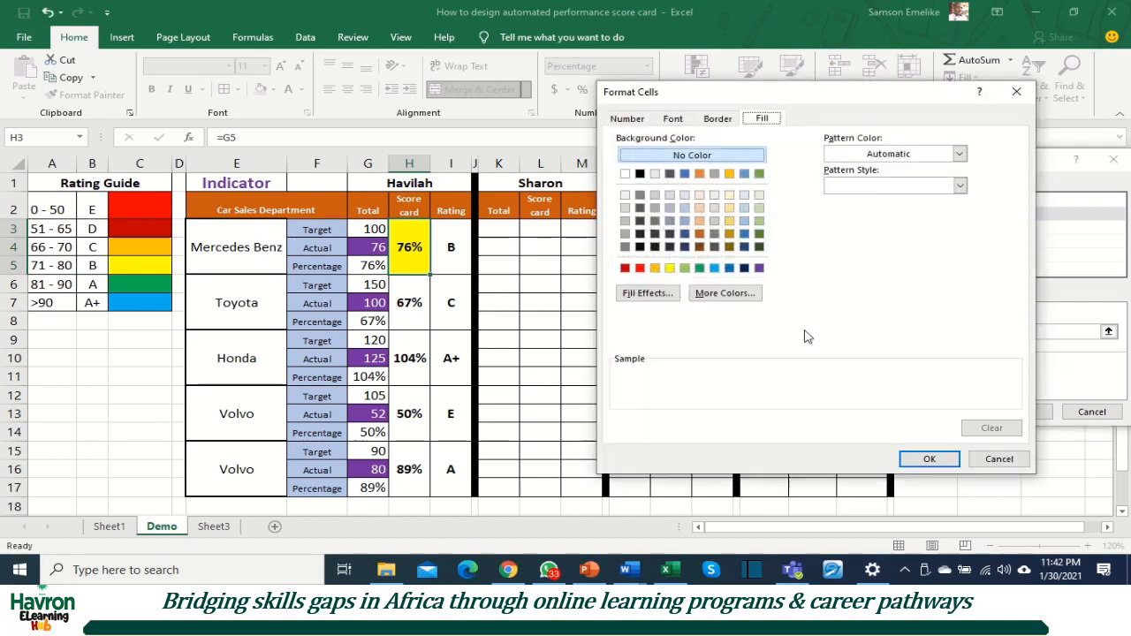
{"action": "left_click", "coordinate": [698, 268]}
{"action": "left_click", "coordinate": [938, 459]}
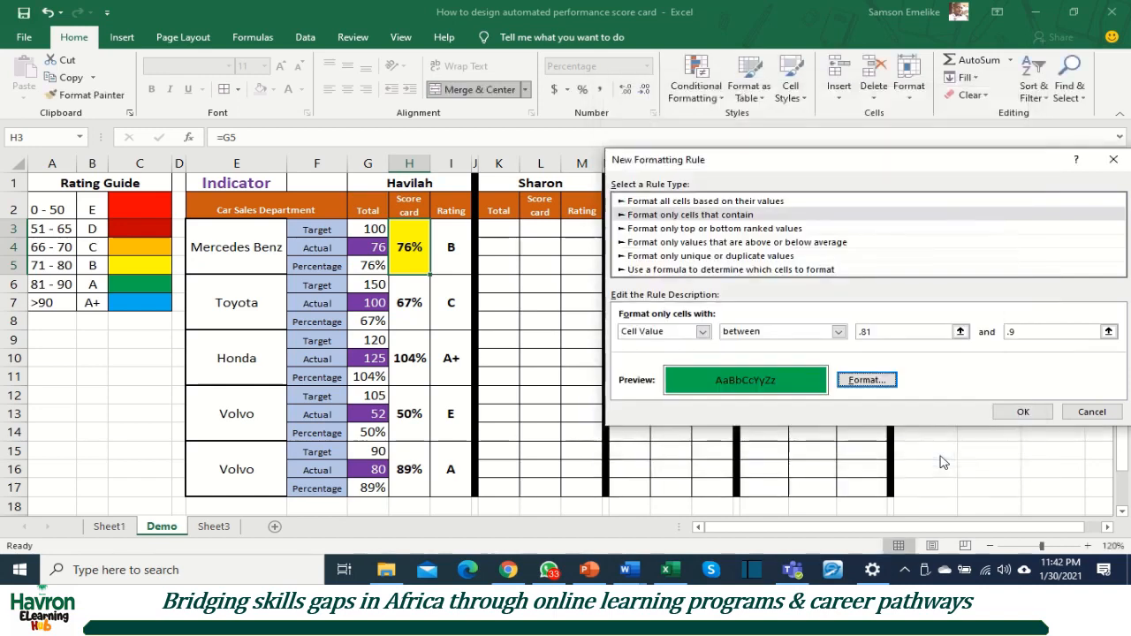
{"action": "left_click", "coordinate": [1016, 412]}
{"action": "left_click", "coordinate": [1029, 405]}
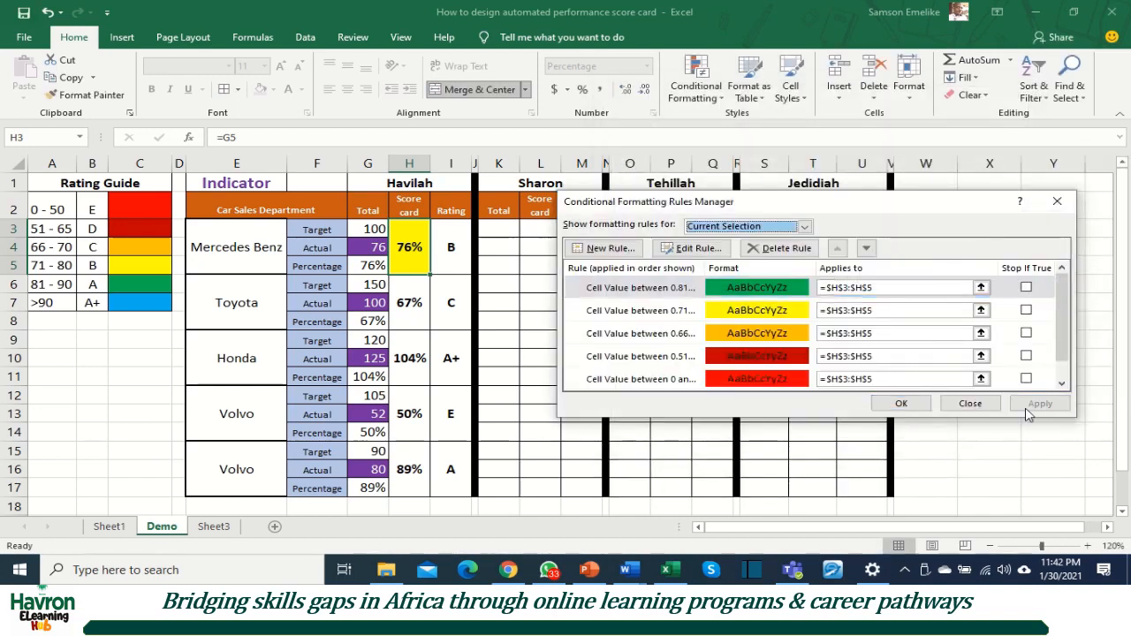
Step: Add and apply a sixth score card rule with a light blue fill for cell values greater than .9, and close the rules manager
{"action": "left_click", "coordinate": [606, 249]}
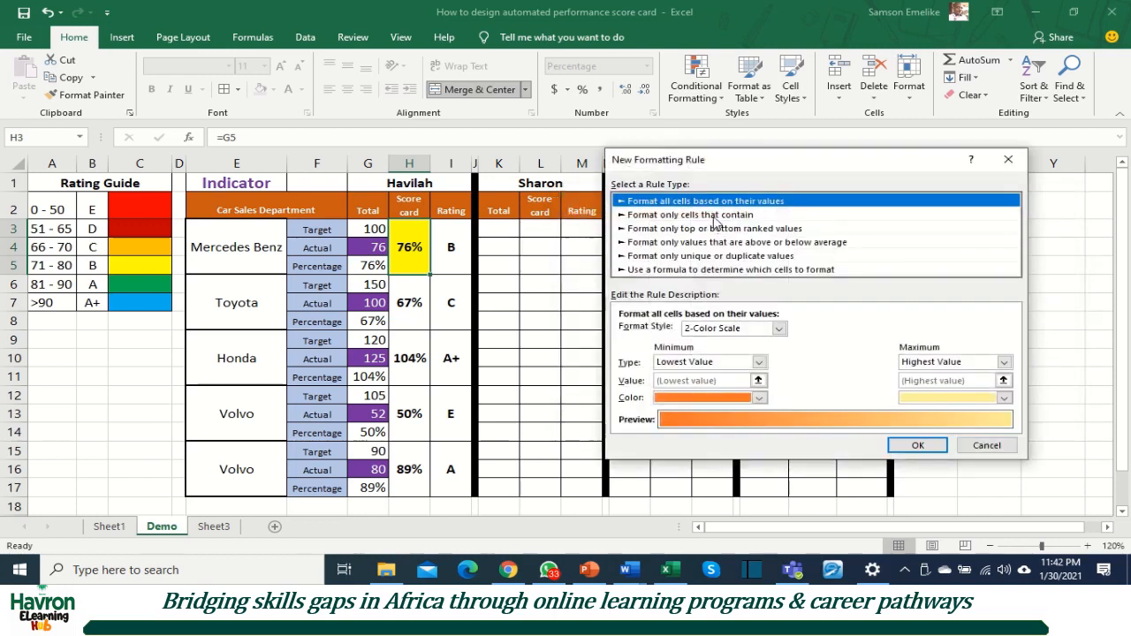
{"action": "left_click", "coordinate": [716, 217]}
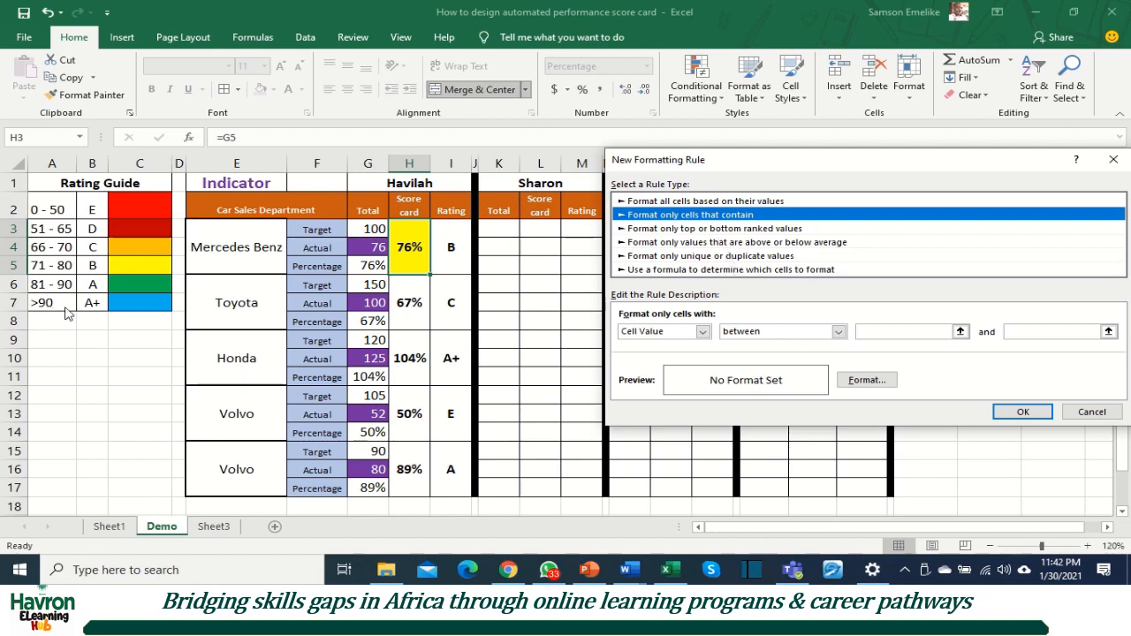
{"action": "left_click", "coordinate": [837, 332]}
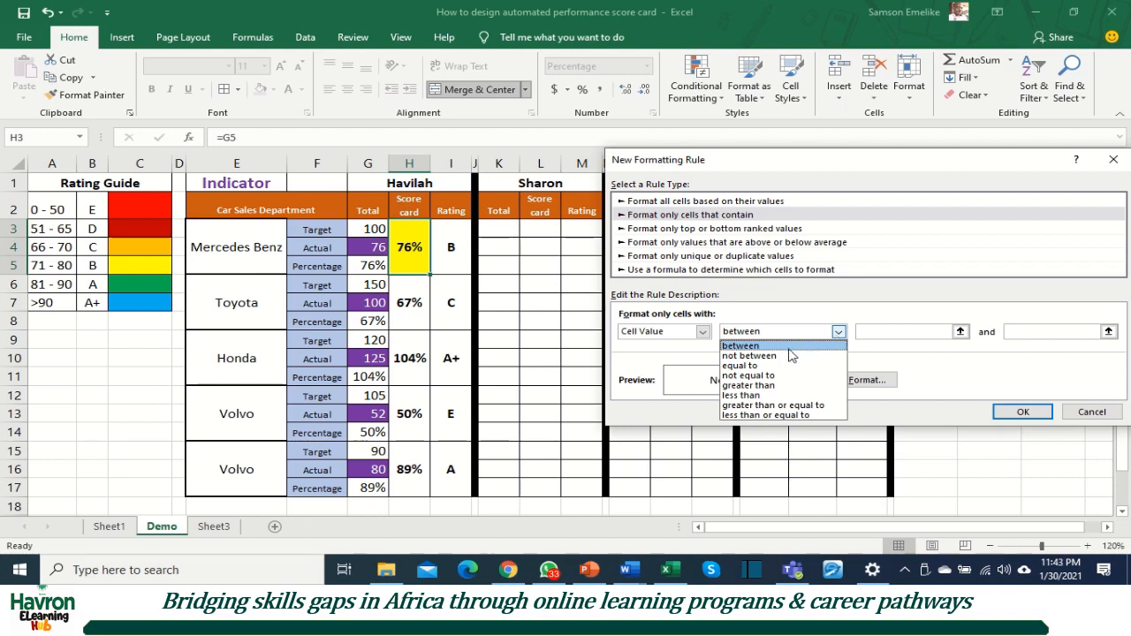
{"action": "left_click", "coordinate": [763, 385]}
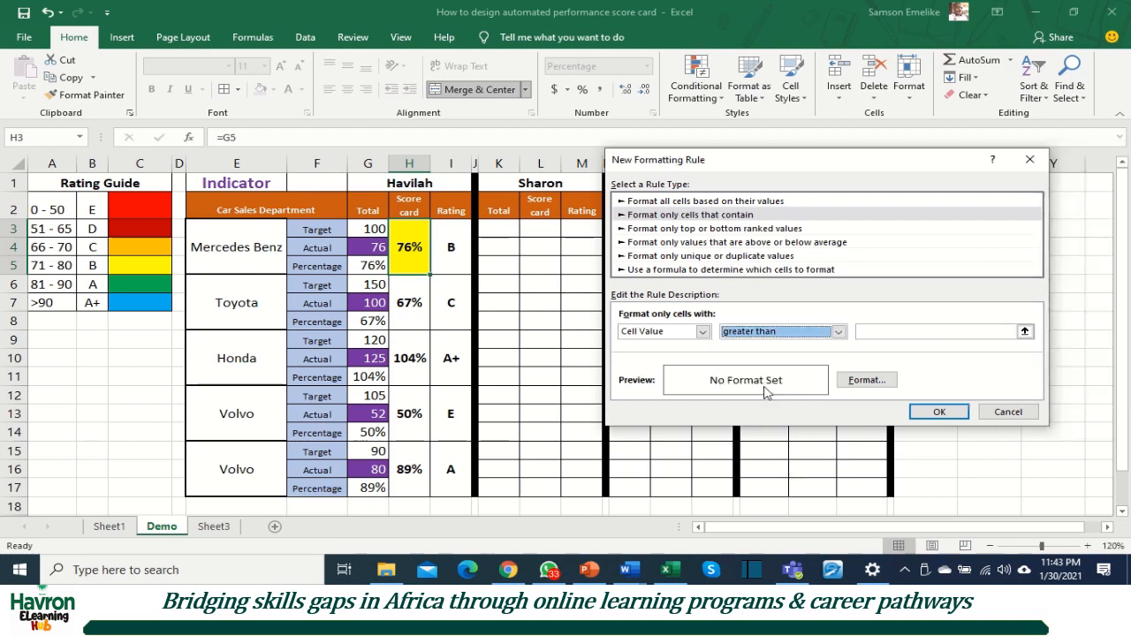
{"action": "left_click", "coordinate": [882, 331]}
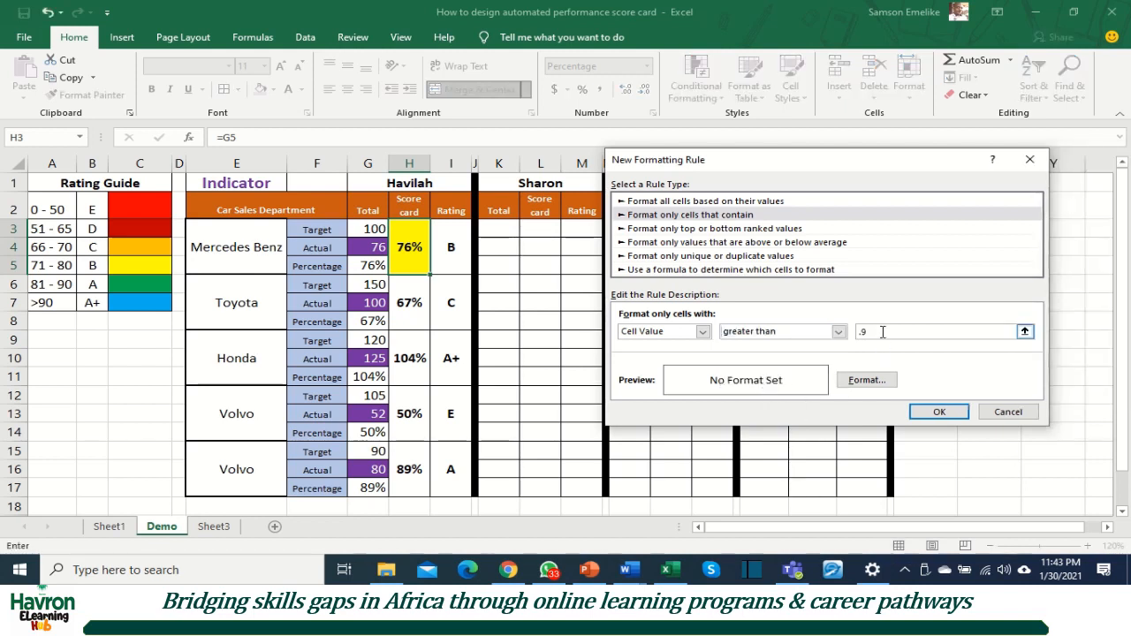
{"action": "left_click", "coordinate": [868, 381]}
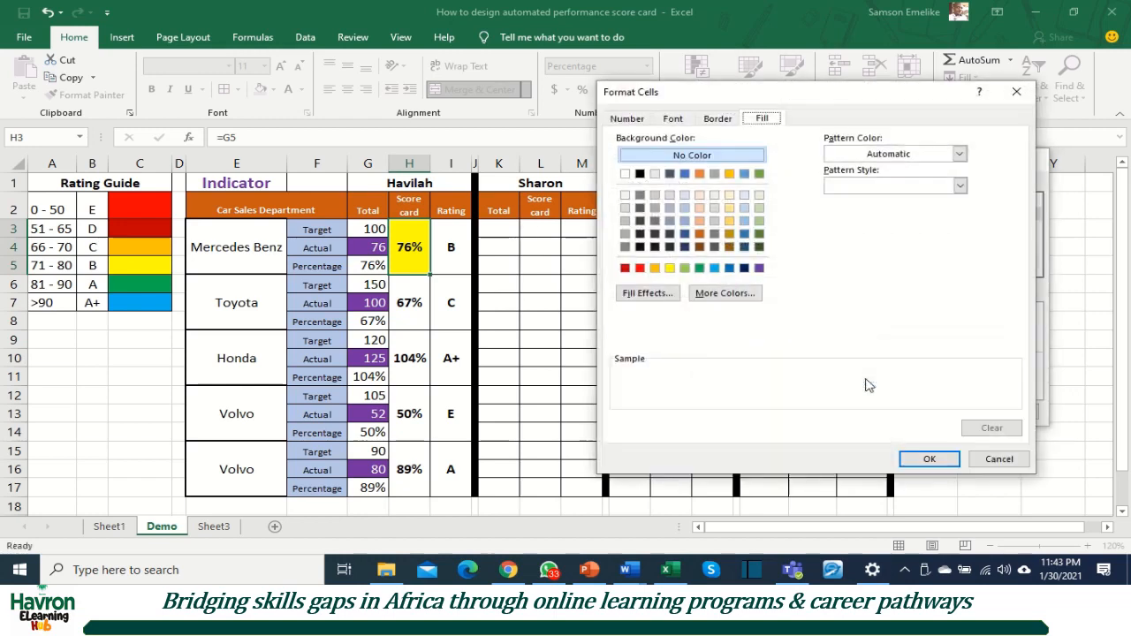
{"action": "left_click", "coordinate": [716, 269]}
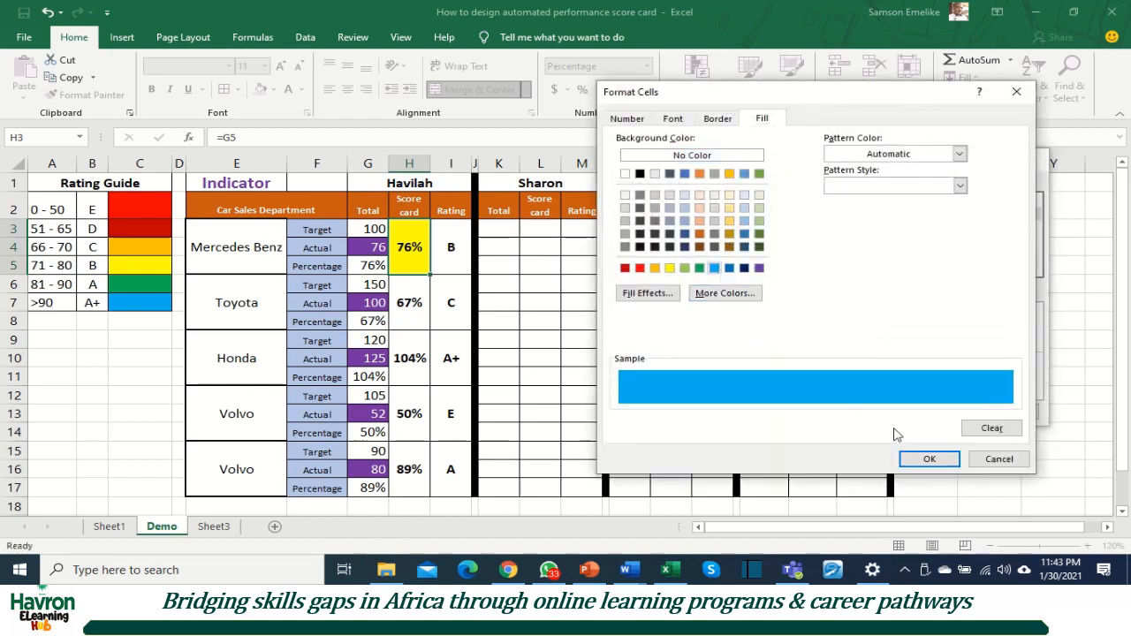
{"action": "left_click", "coordinate": [930, 458]}
{"action": "left_click", "coordinate": [934, 408]}
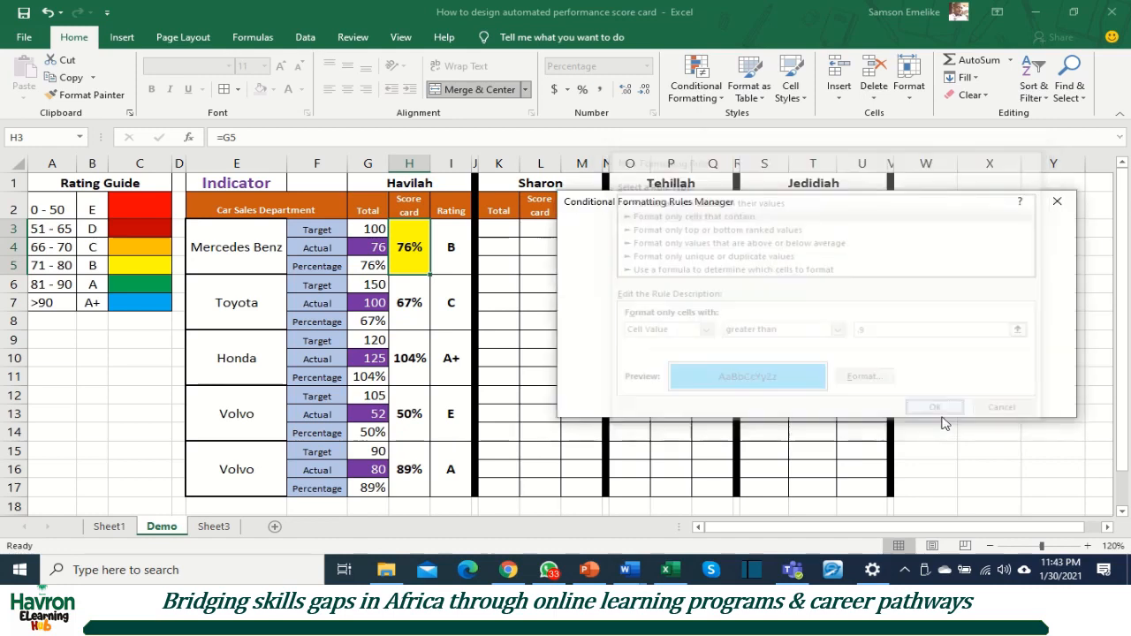
{"action": "left_click", "coordinate": [1036, 404]}
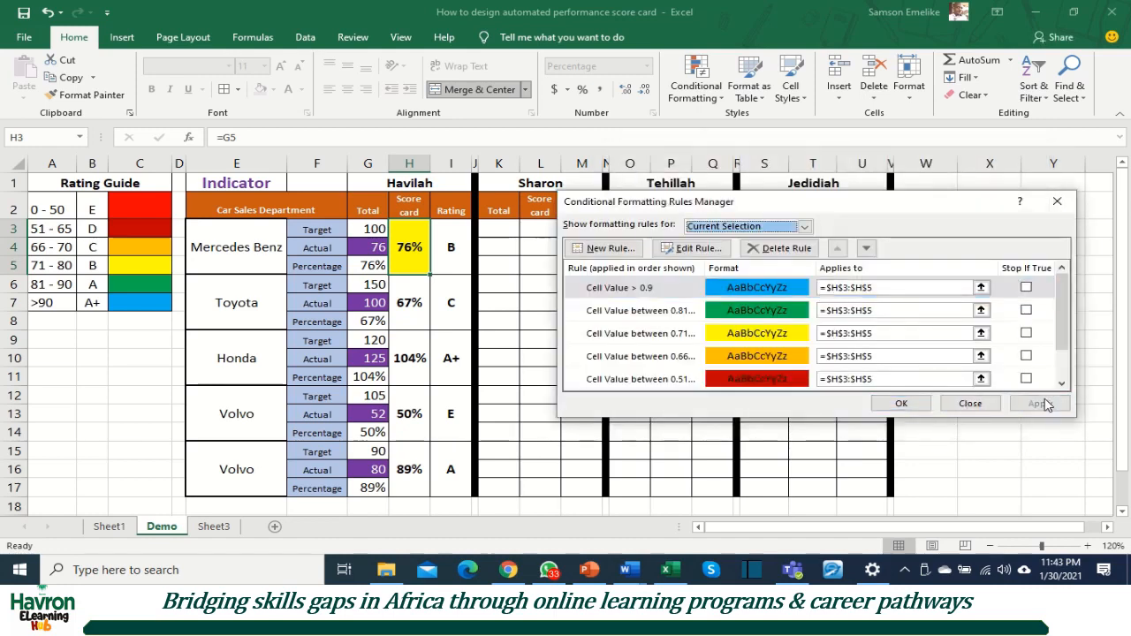
{"action": "left_click", "coordinate": [901, 403]}
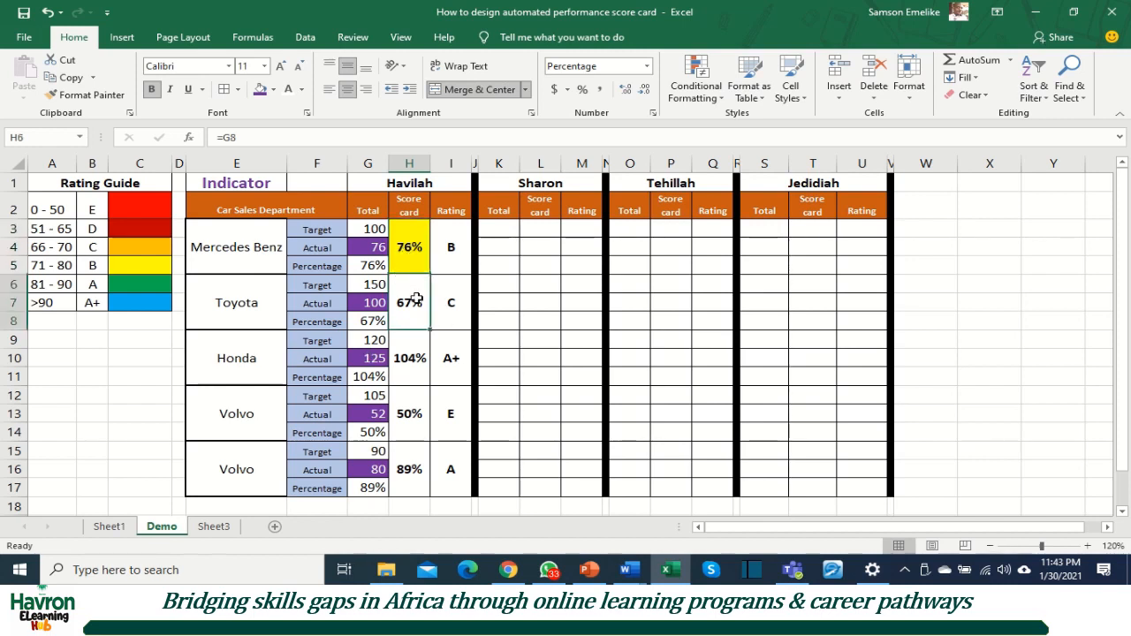
Step: Fill the Mercedes Benz score card in H3 down through row 17 so its formatting rules cover the other score cards
{"action": "left_click", "coordinate": [415, 298]}
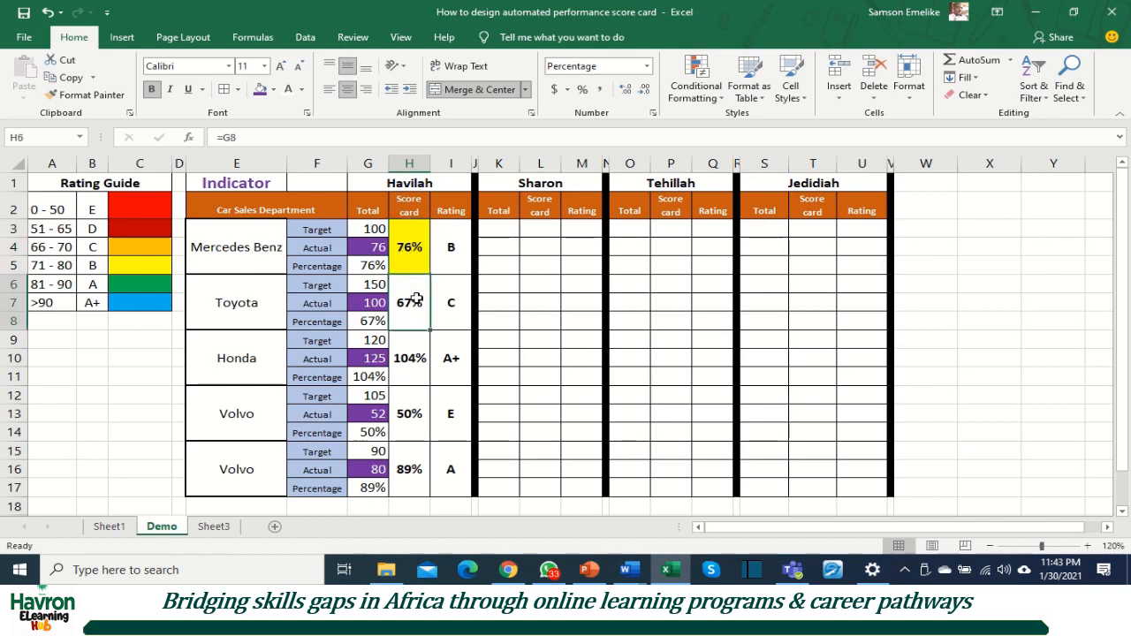
{"action": "left_click", "coordinate": [417, 249]}
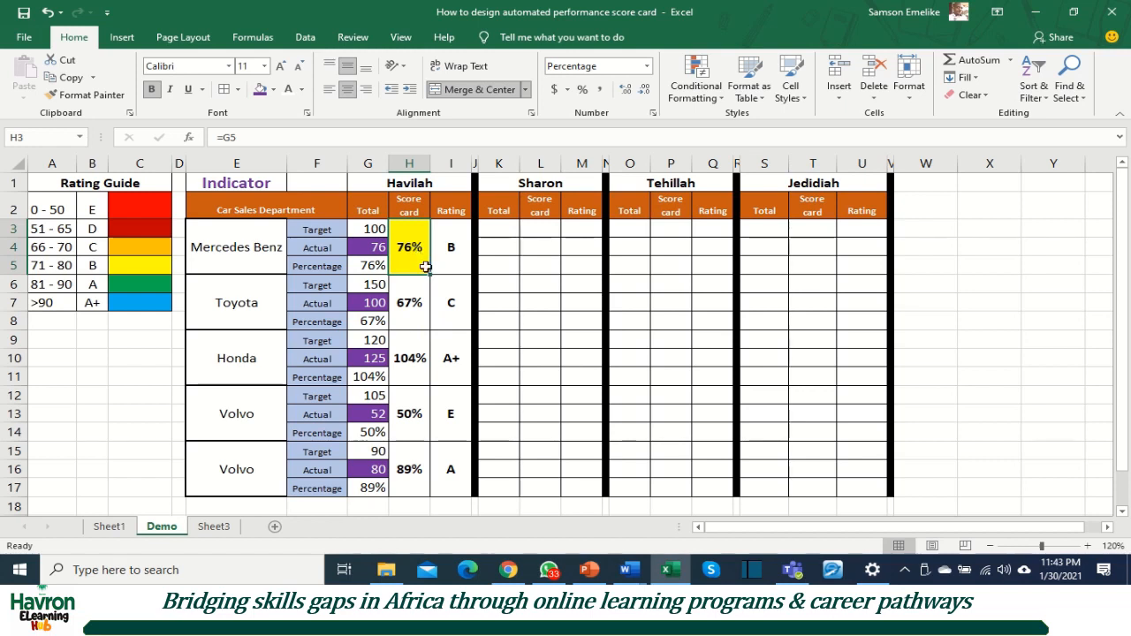
{"action": "left_click_drag", "start_coordinate": [430, 275], "coordinate": [436, 467]}
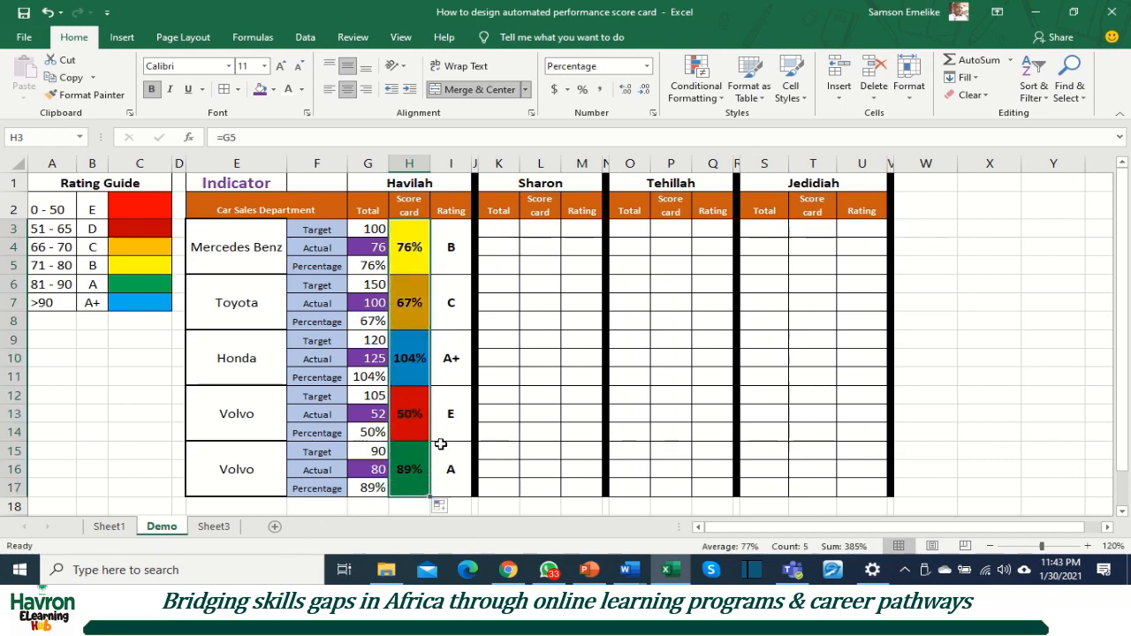
{"action": "left_click", "coordinate": [411, 305]}
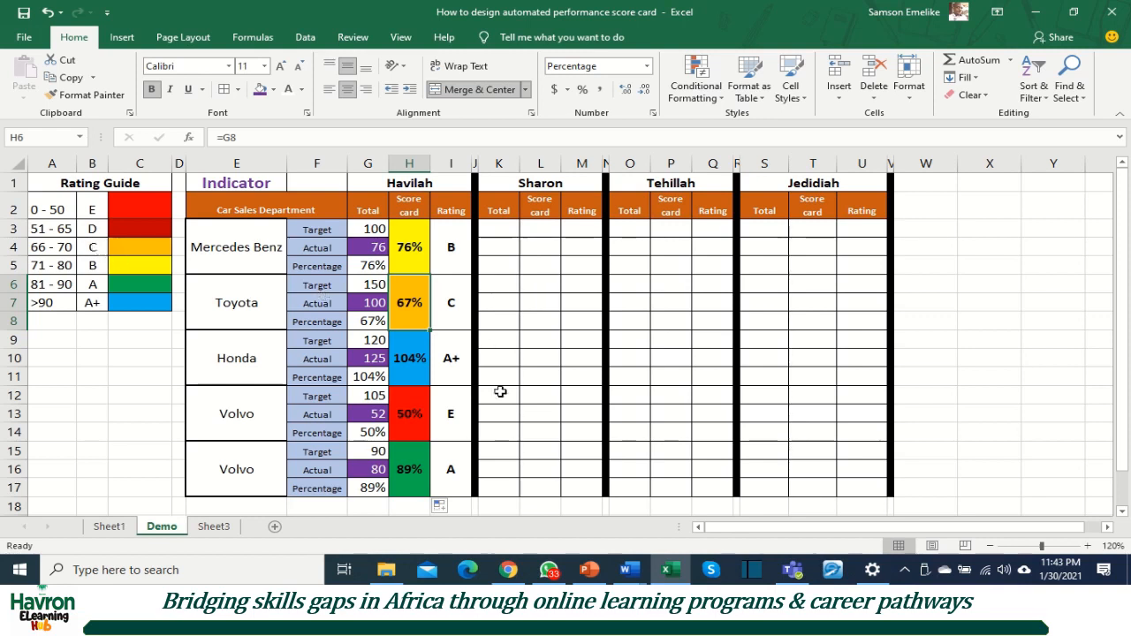
{"action": "left_click", "coordinate": [499, 360]}
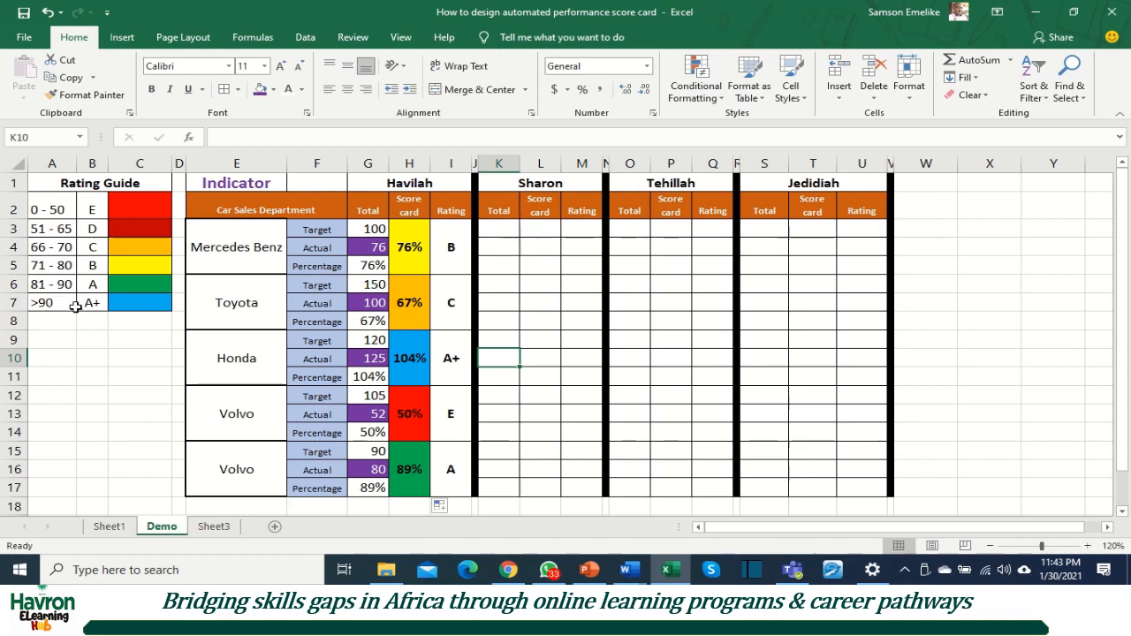
{"action": "left_click", "coordinate": [413, 315]}
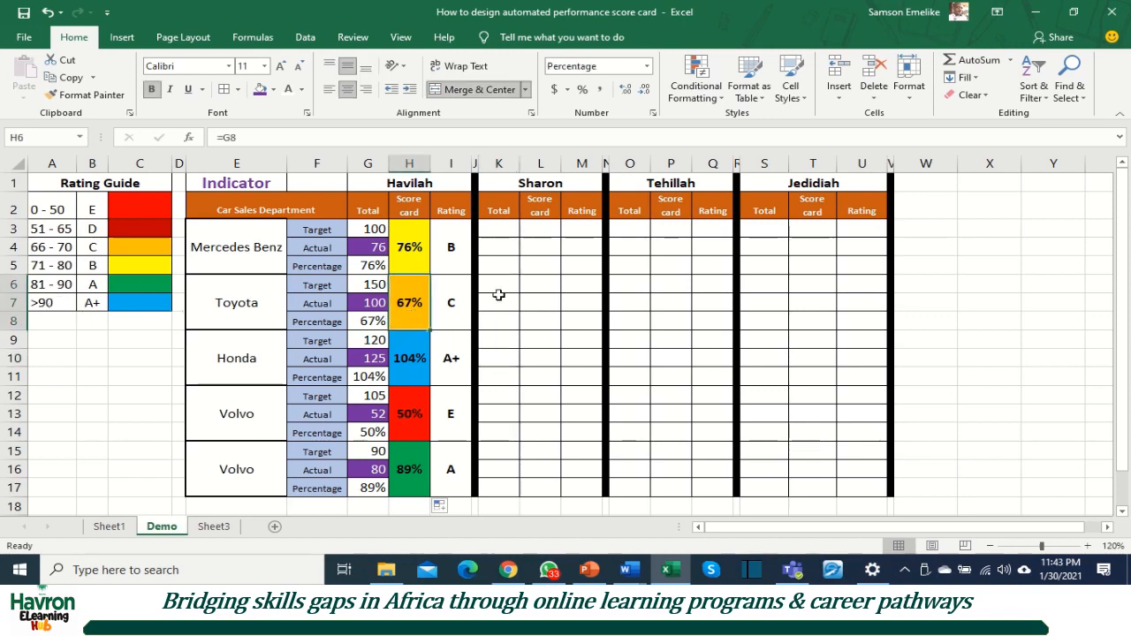
{"action": "left_click", "coordinate": [839, 304]}
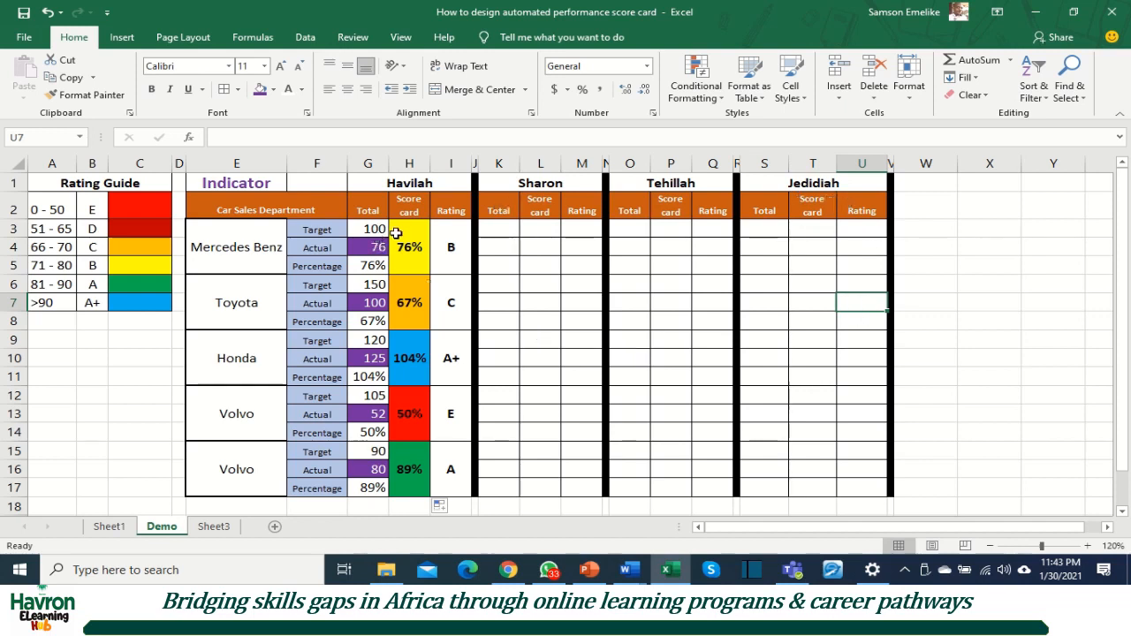
Step: Copy the first salesperson's block G3:I17 into the three other salespeople's blocks, starting at K3, O3 and S3
{"action": "left_click_drag", "start_coordinate": [363, 228], "coordinate": [462, 470]}
{"action": "key", "text": "ctrl+c"}
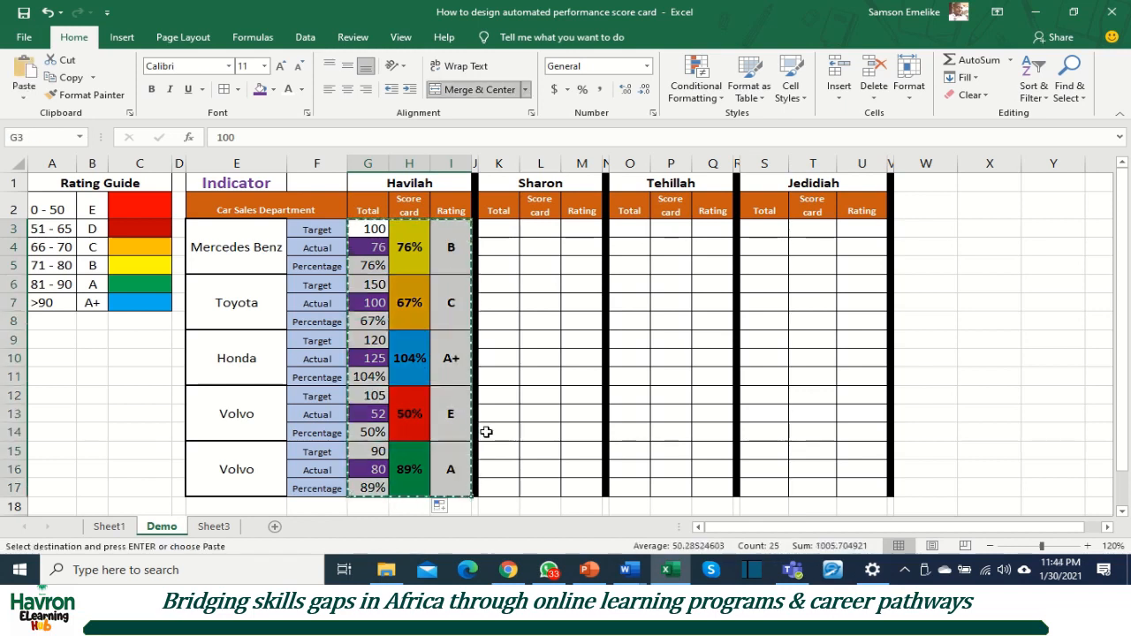
{"action": "left_click", "coordinate": [501, 230]}
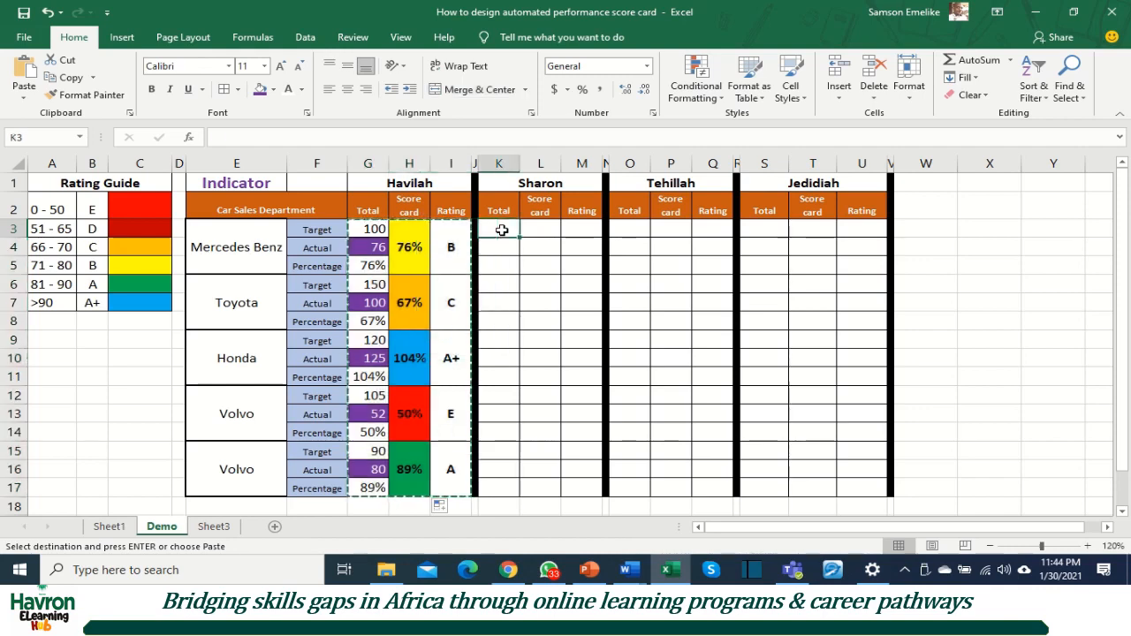
{"action": "key", "text": "ctrl+v"}
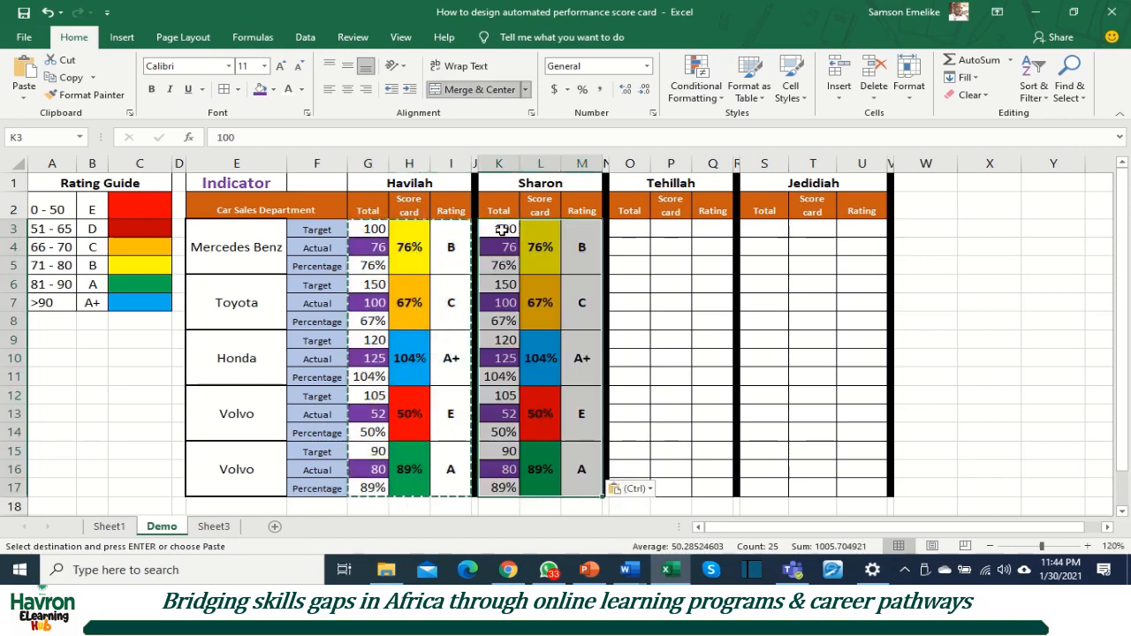
{"action": "left_click", "coordinate": [629, 229]}
{"action": "key", "text": "ctrl+v"}
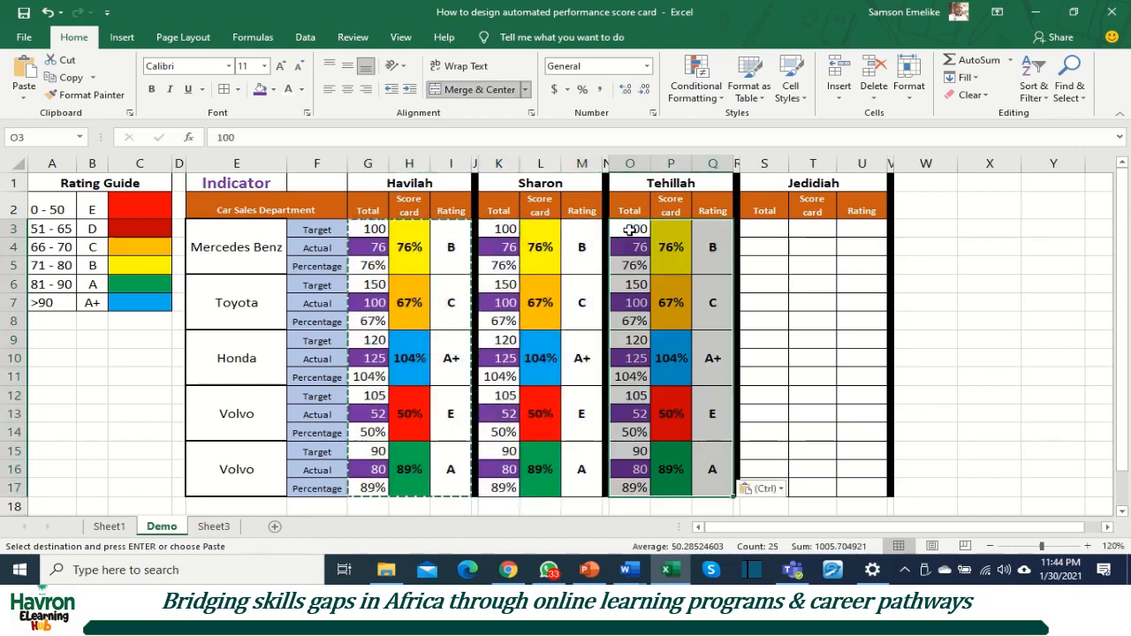
{"action": "left_click", "coordinate": [768, 229]}
{"action": "key", "text": "ctrl+v"}
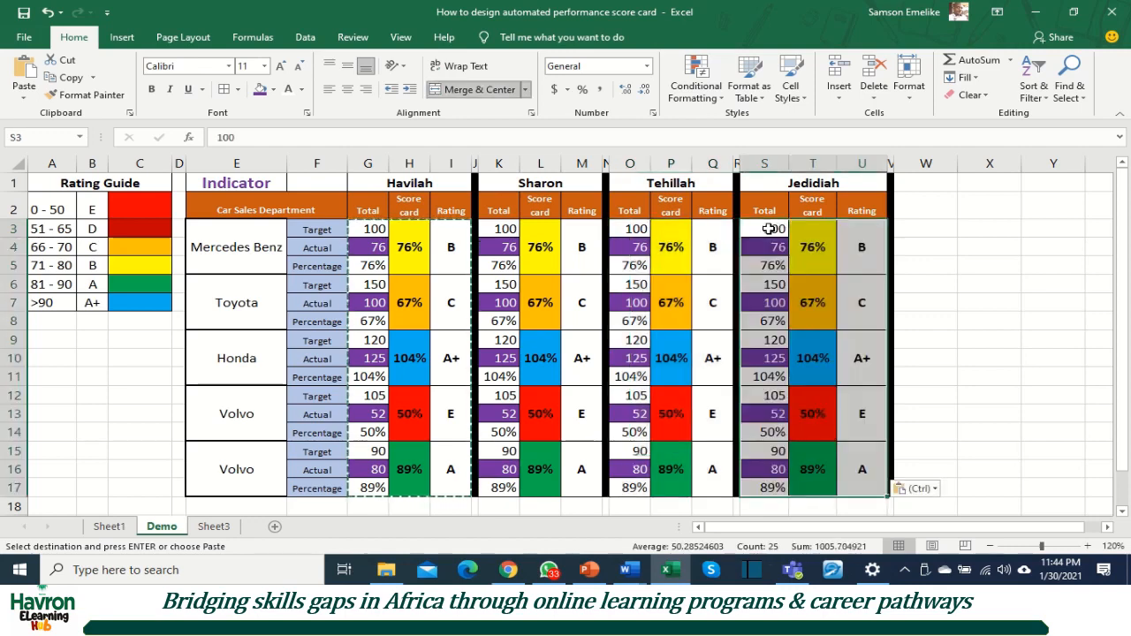
{"action": "key", "text": "Escape"}
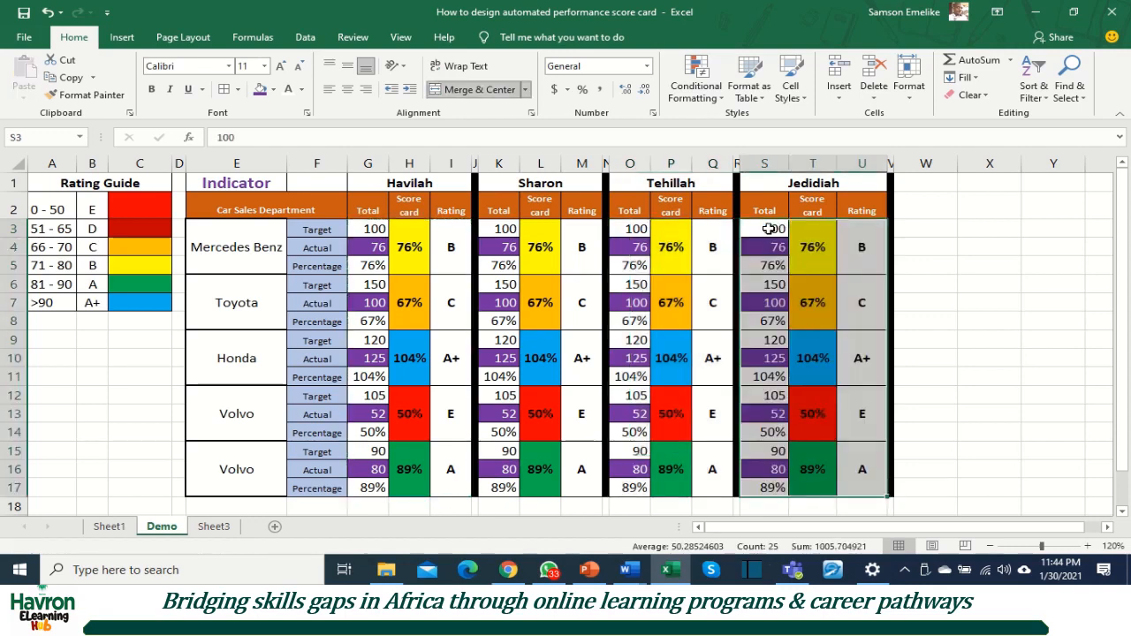
Step: Set the Mercedes Benz actual to 67 for the second salesperson in K4 and 90 for the third in O4
{"action": "left_click", "coordinate": [632, 228]}
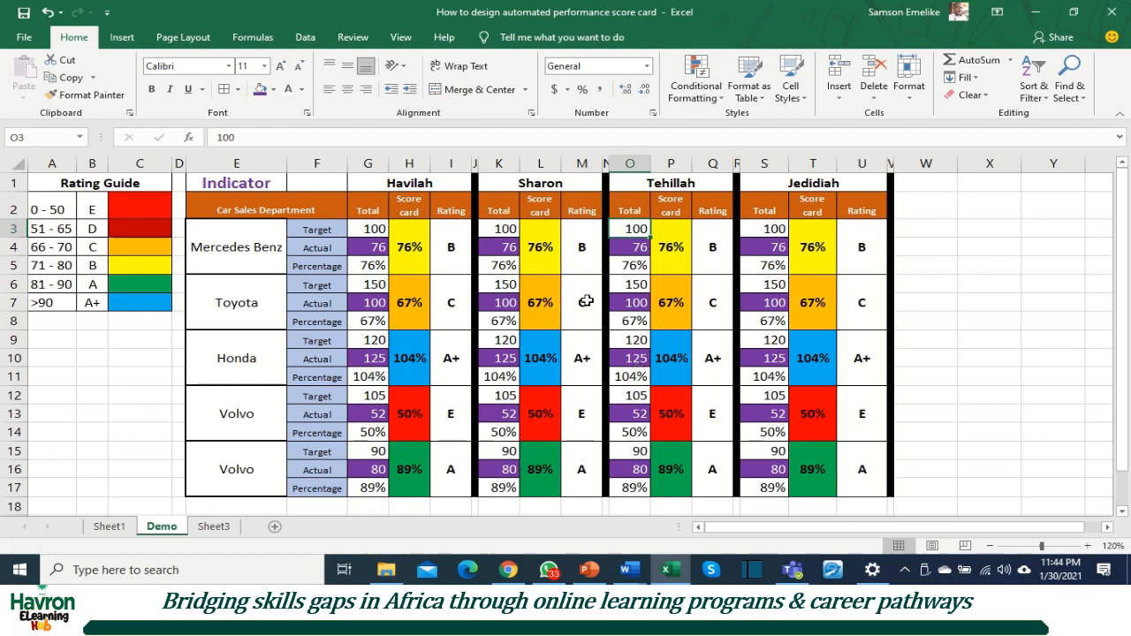
{"action": "left_click", "coordinate": [502, 248]}
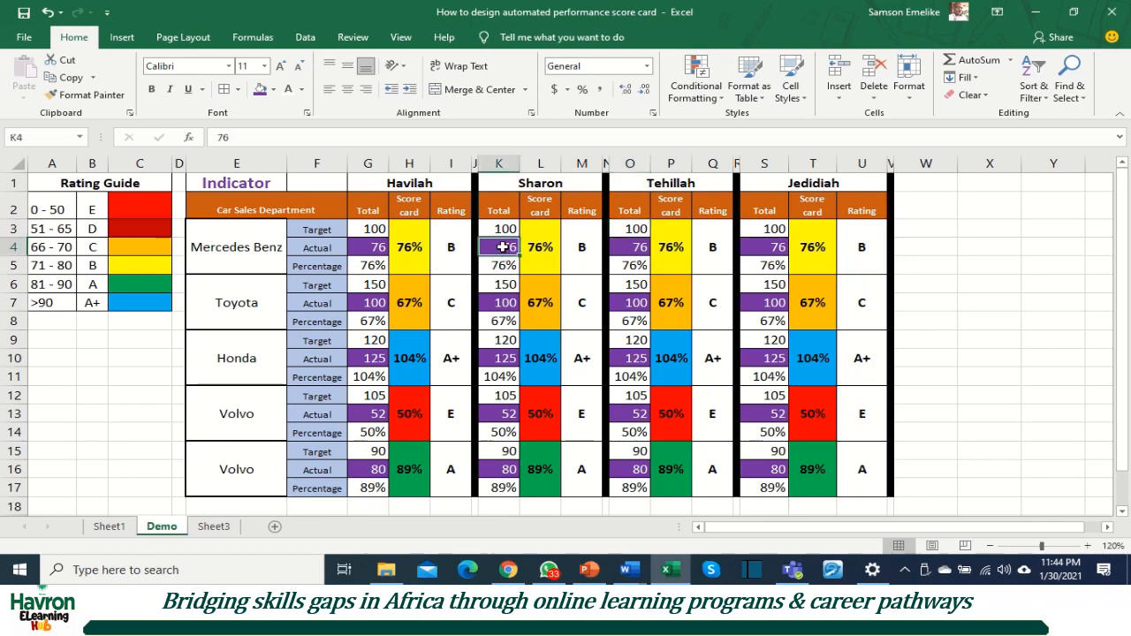
{"action": "type", "text": "67"}
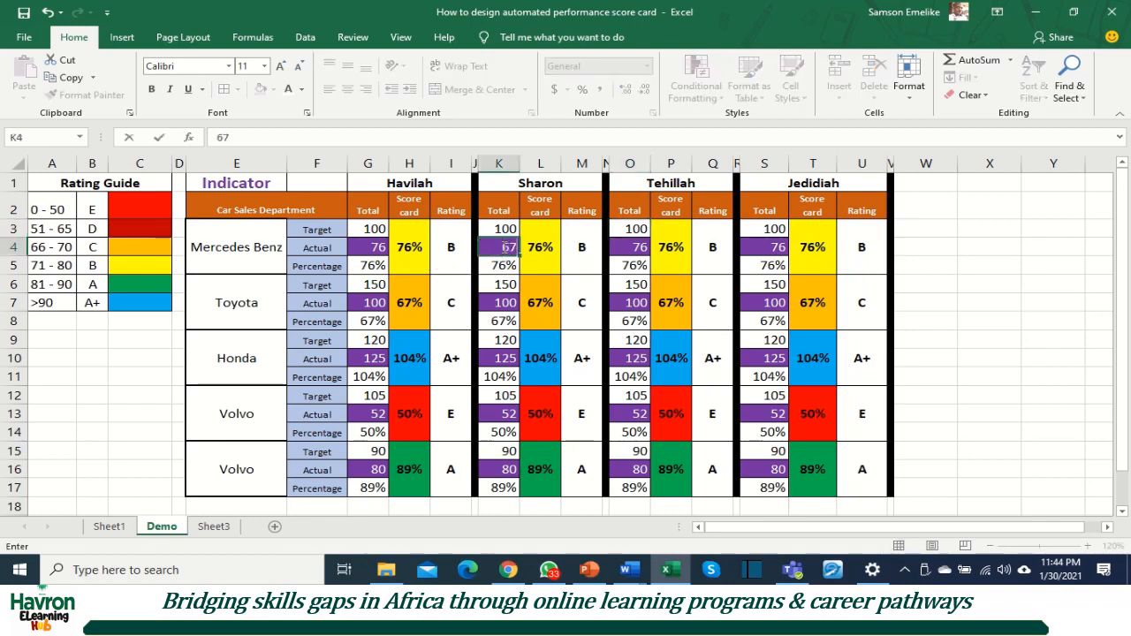
{"action": "left_click", "coordinate": [534, 251]}
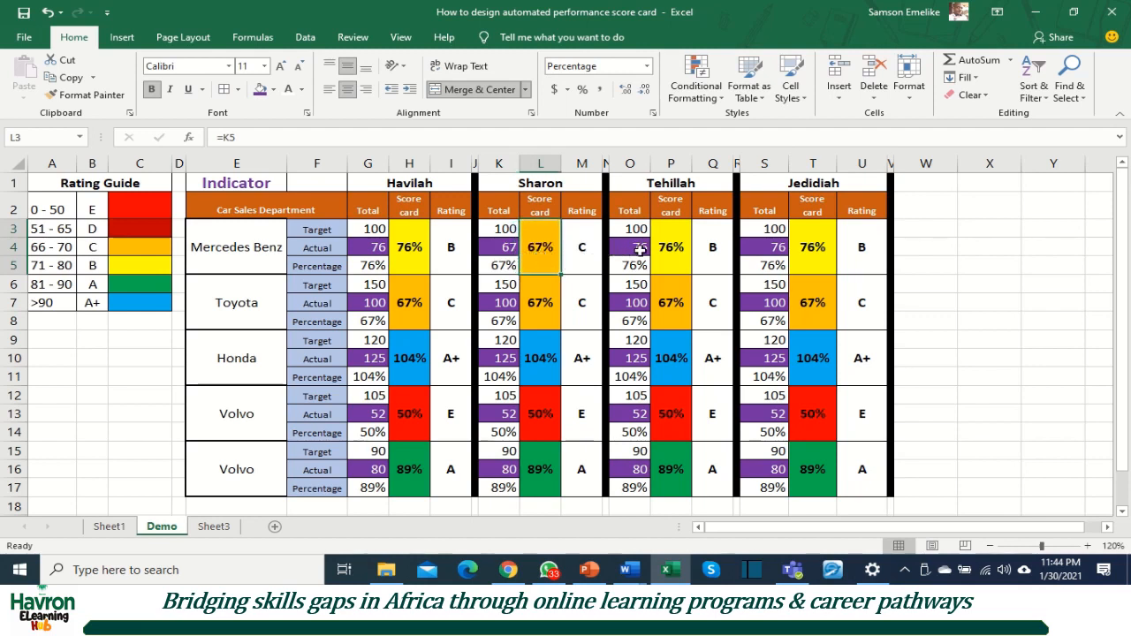
{"action": "left_click", "coordinate": [640, 250]}
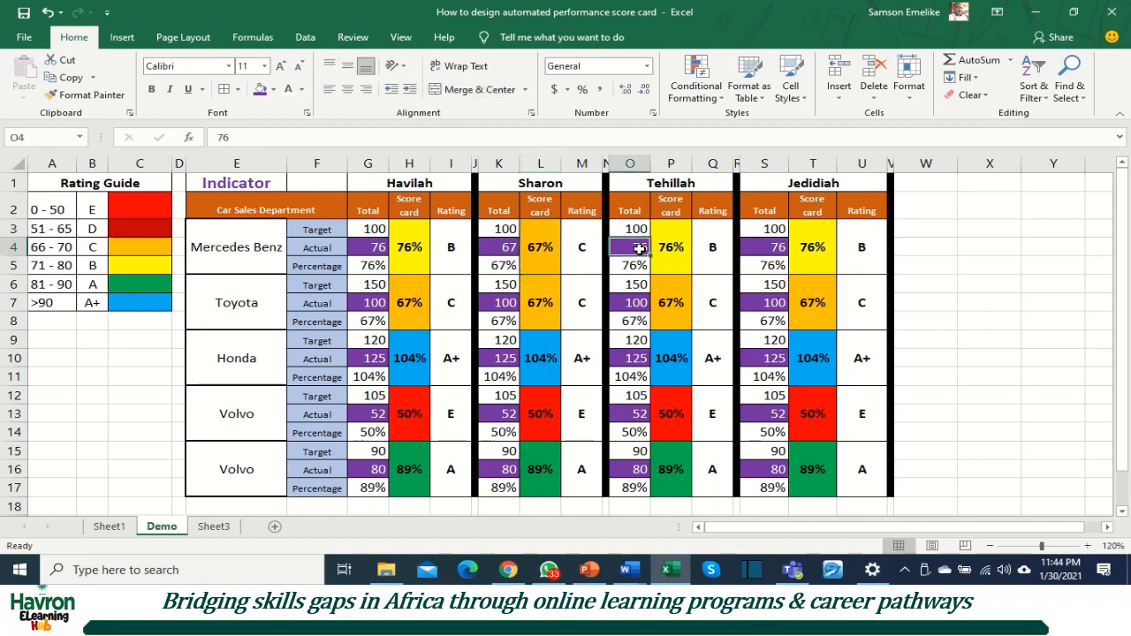
{"action": "type", "text": "90"}
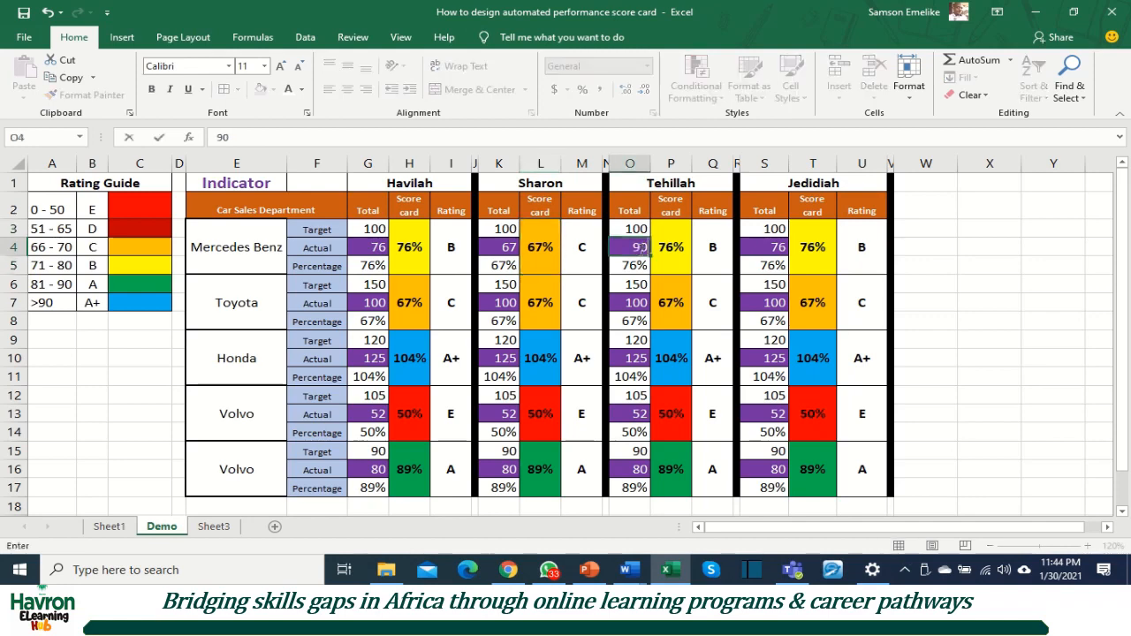
{"action": "key", "text": "Tab"}
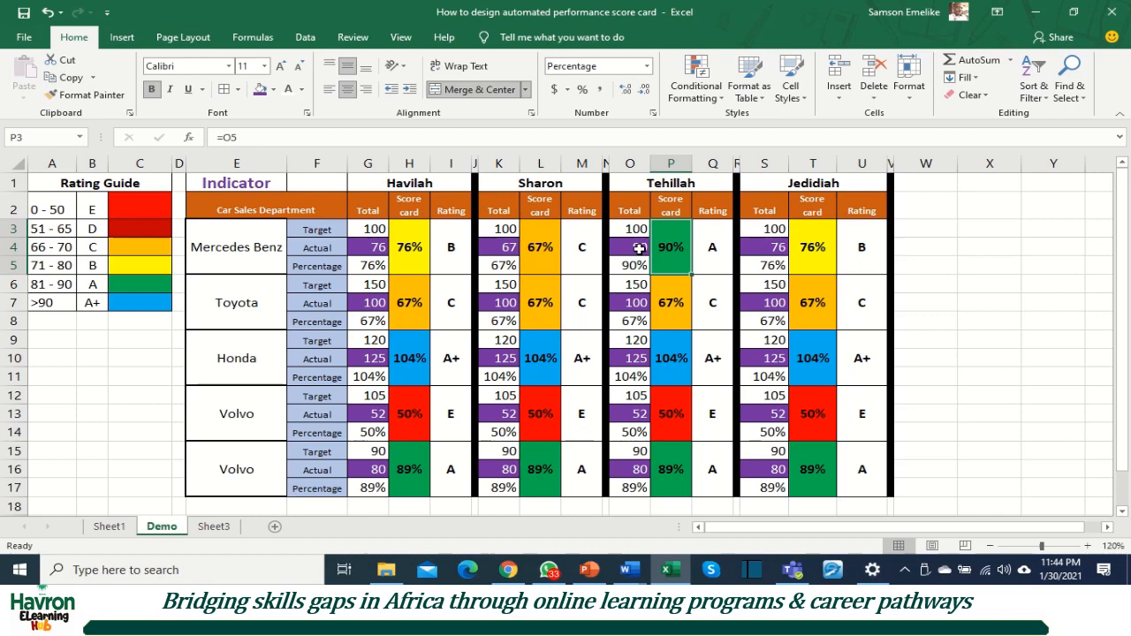
Step: Set the fourth salesperson's Mercedes Benz actual in S4 to 101
{"action": "key", "text": "Tab"}
{"action": "key", "text": "Tab"}
{"action": "key", "text": "Tab"}
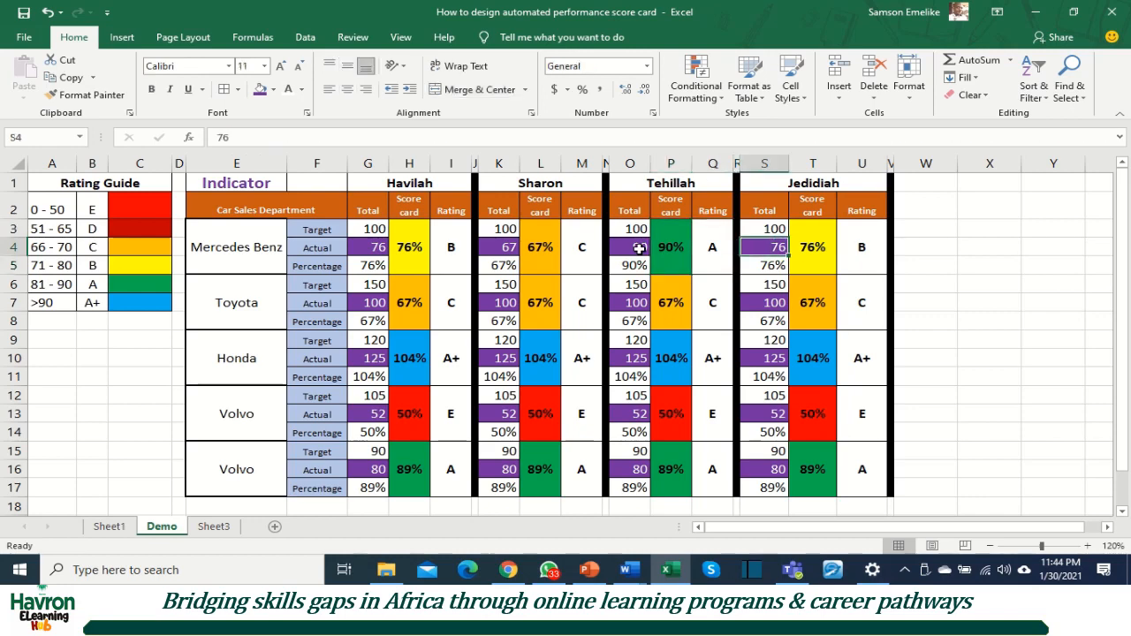
{"action": "type", "text": "1"}
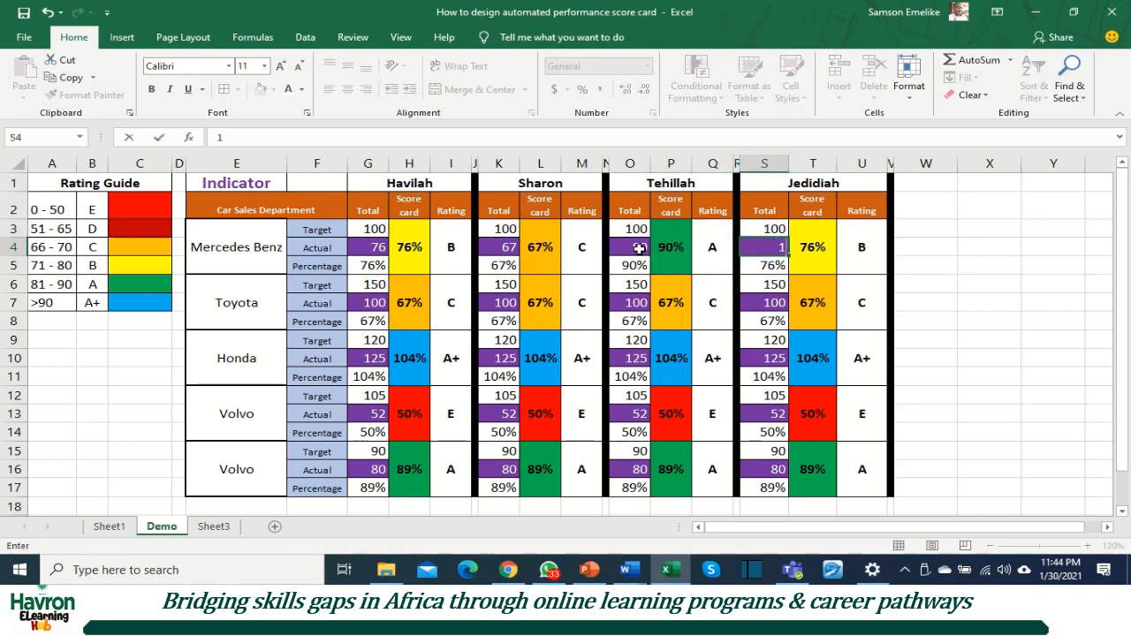
{"action": "type", "text": "01"}
{"action": "key", "text": "Return"}
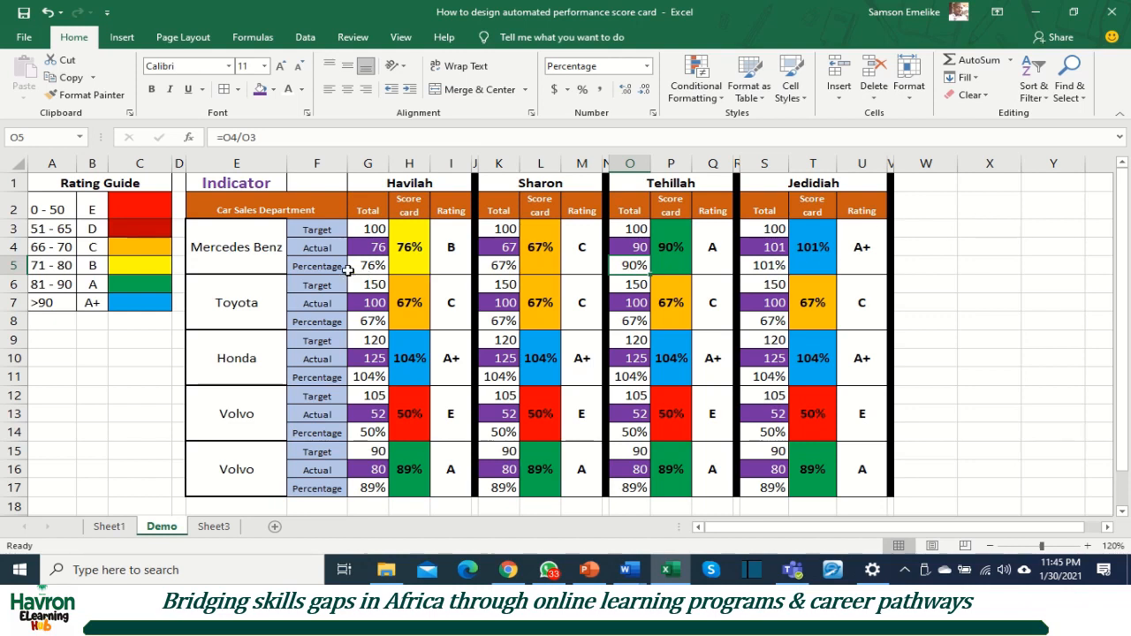
{"action": "left_click", "coordinate": [406, 245]}
{"action": "left_click", "coordinate": [446, 245]}
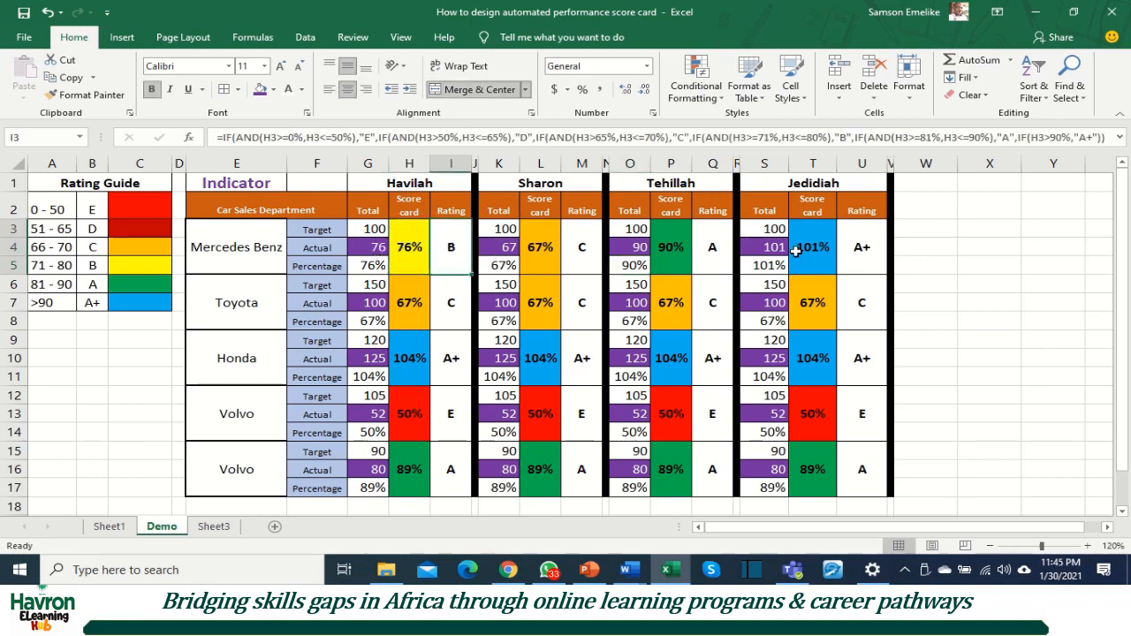